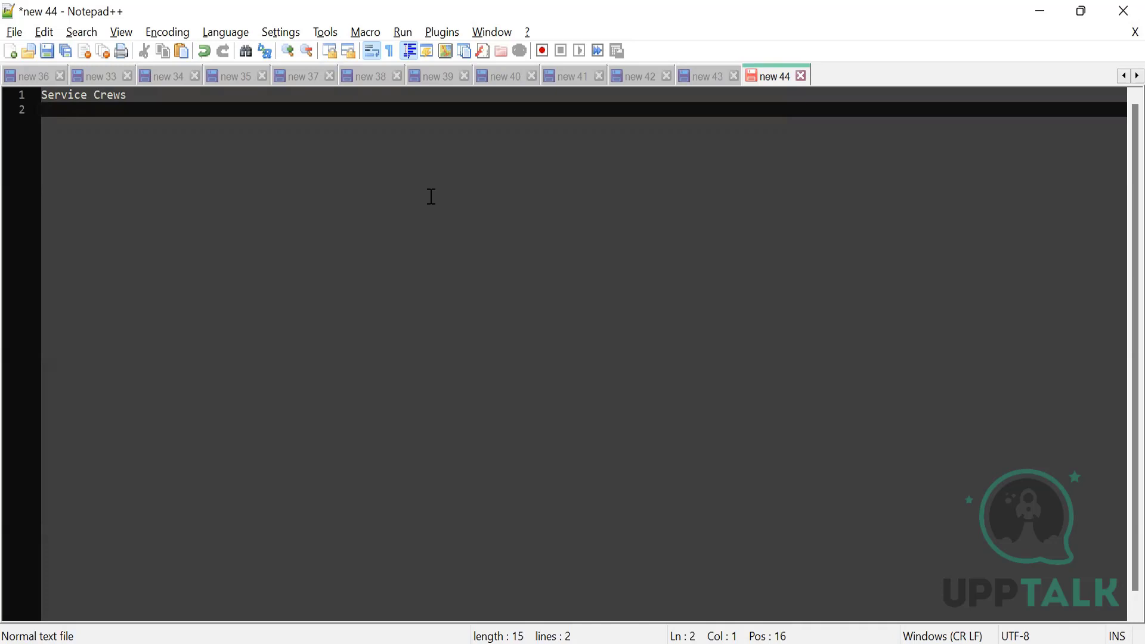
- Add the outline lines "Create Service Crews", "Set Up Crew management" and "Service crew fields" below the Service Crews heading
{"action": "type", "text": "Create Service"}
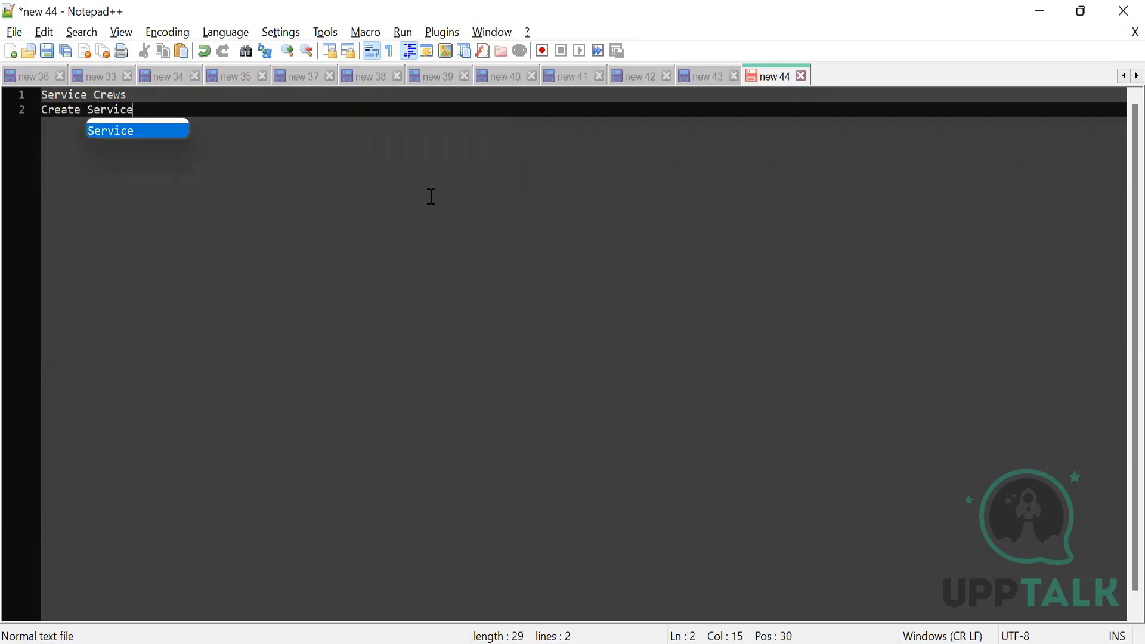
{"action": "type", "text": " Crews"}
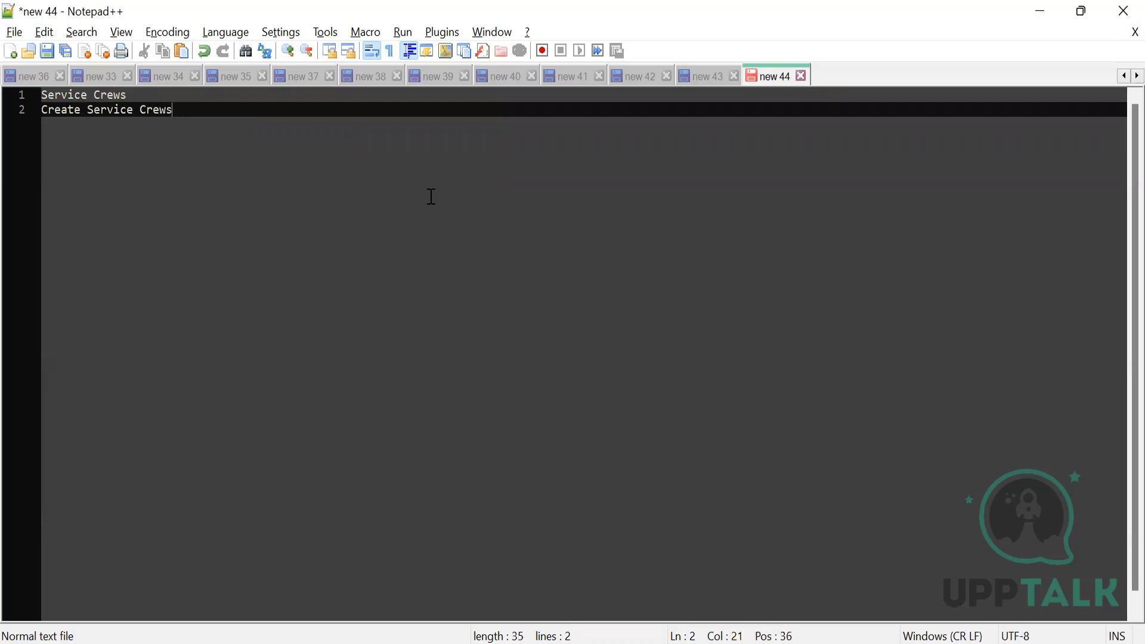
{"action": "key", "text": "Return"}
{"action": "type", "text": "Set"}
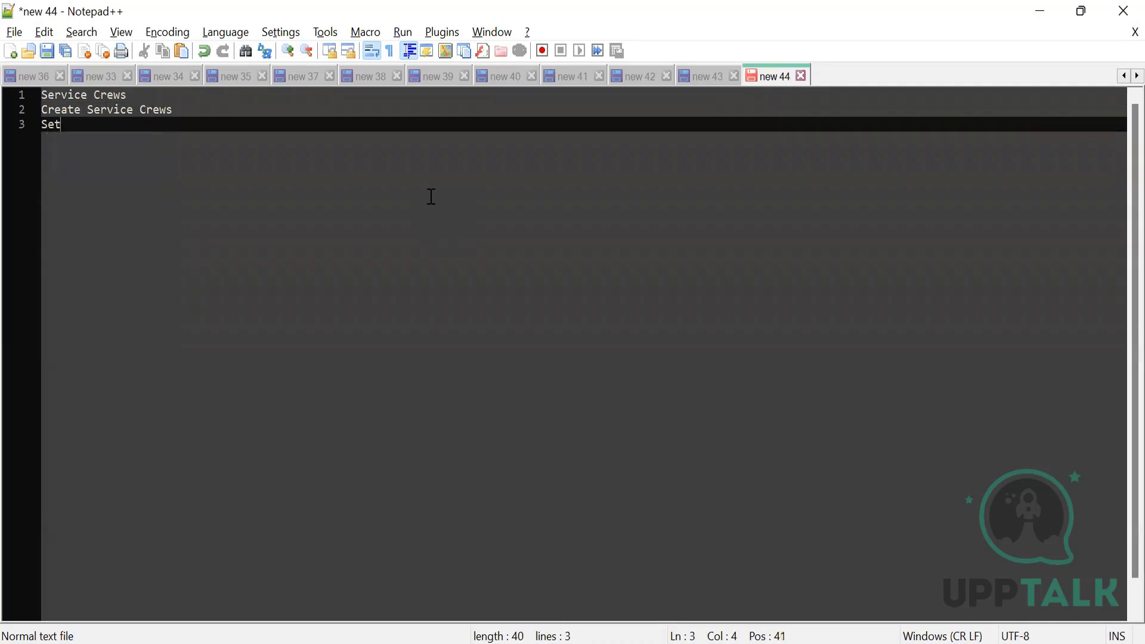
{"action": "type", "text": " Up Crew"}
{"action": "type", "text": " managemen"}
{"action": "type", "text": "nt"}
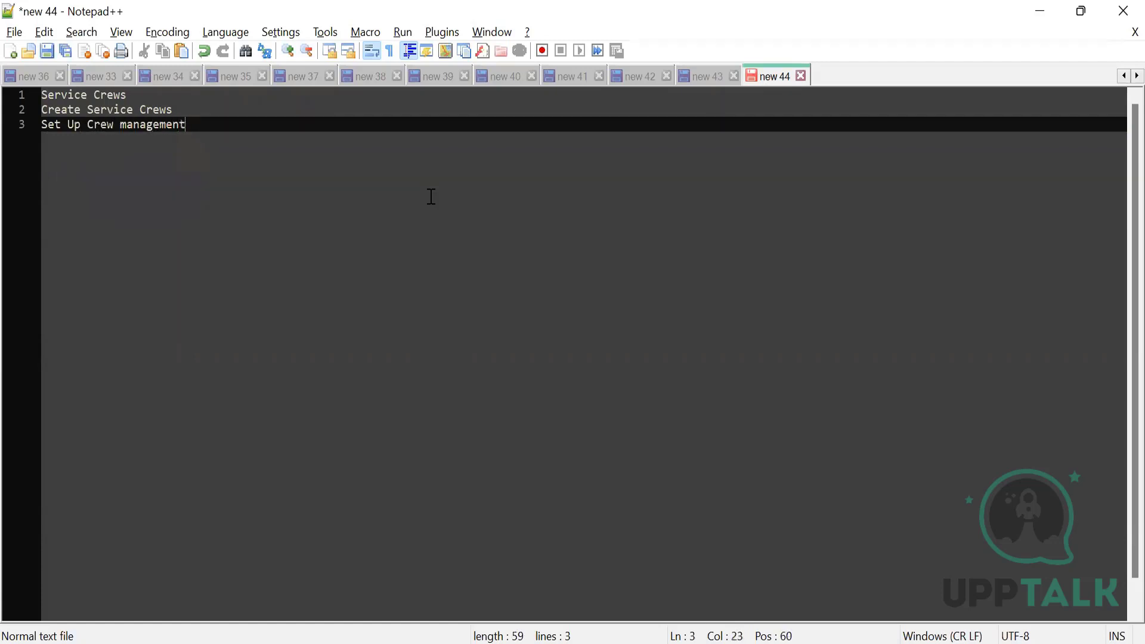
{"action": "key", "text": "Return"}
{"action": "type", "text": "Servi"}
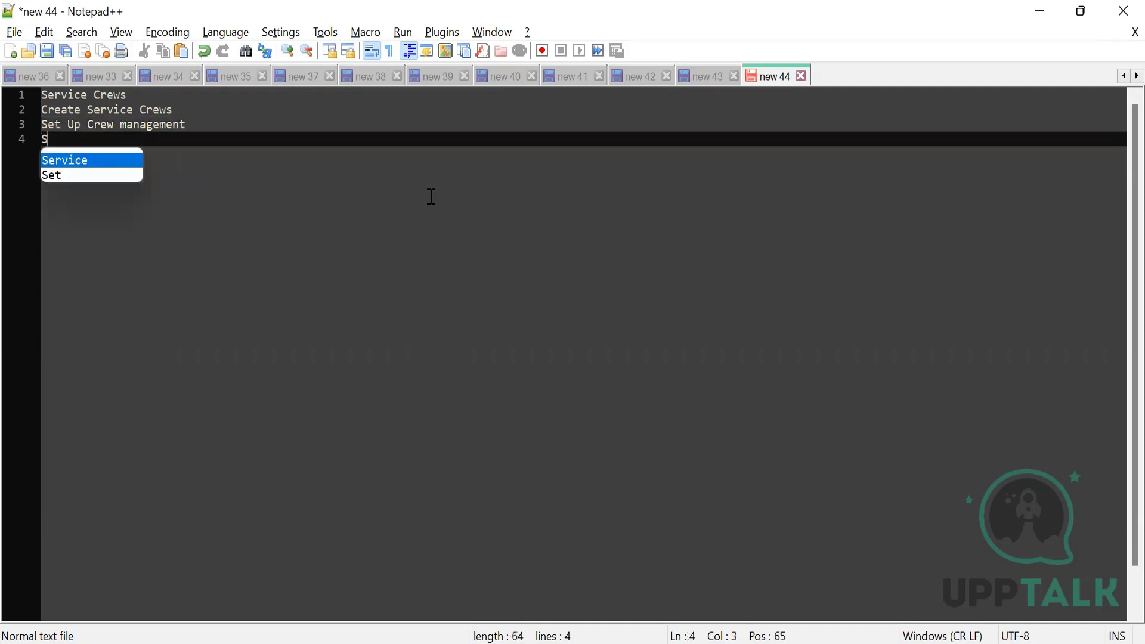
{"action": "key", "text": "BackSpace"}
{"action": "type", "text": "ice crew "}
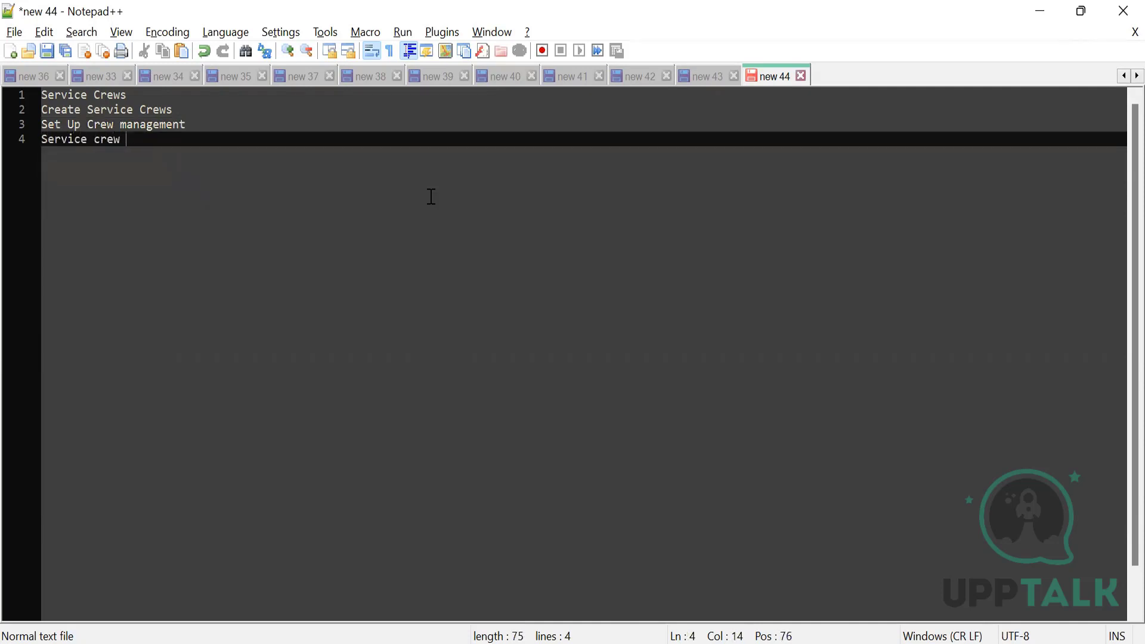
{"action": "type", "text": "fields"}
- Append " : group of users" to the "Service Crews" heading on the first line of the notes
{"action": "left_click", "coordinate": [120, 108]}
{"action": "left_click", "coordinate": [141, 125]}
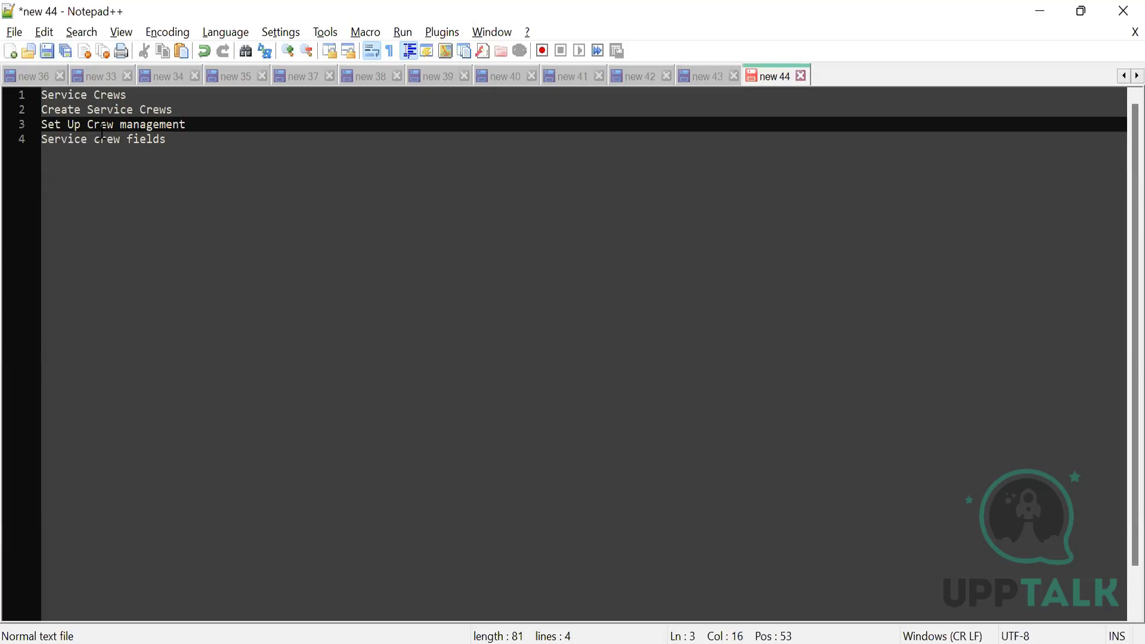
{"action": "left_click", "coordinate": [176, 104]}
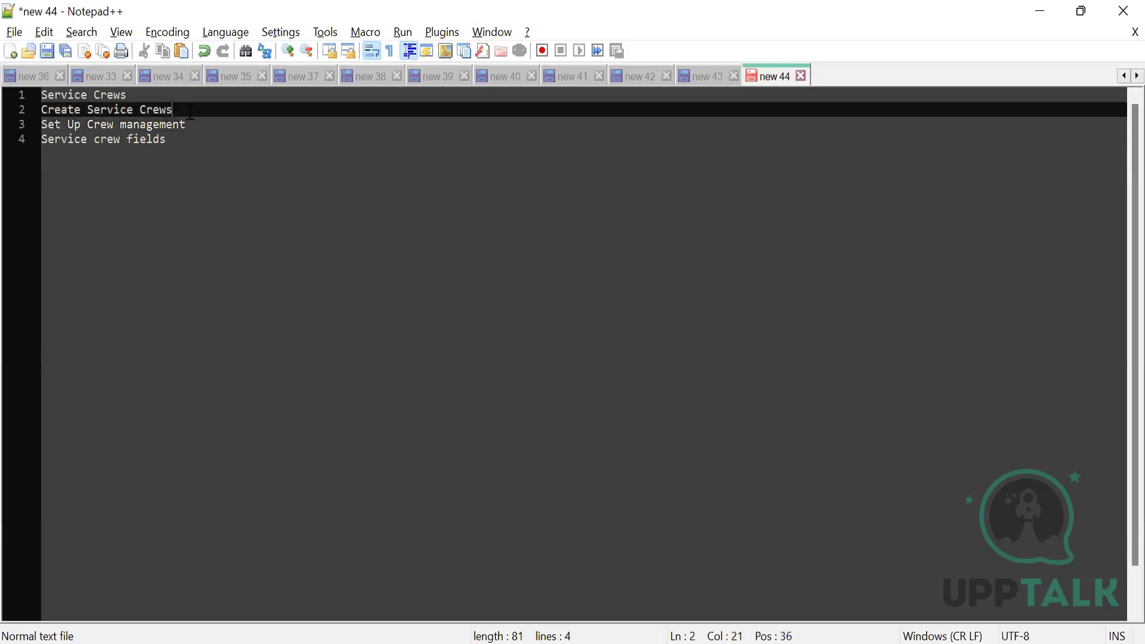
{"action": "left_click", "coordinate": [173, 99]}
{"action": "type", "text": ": "}
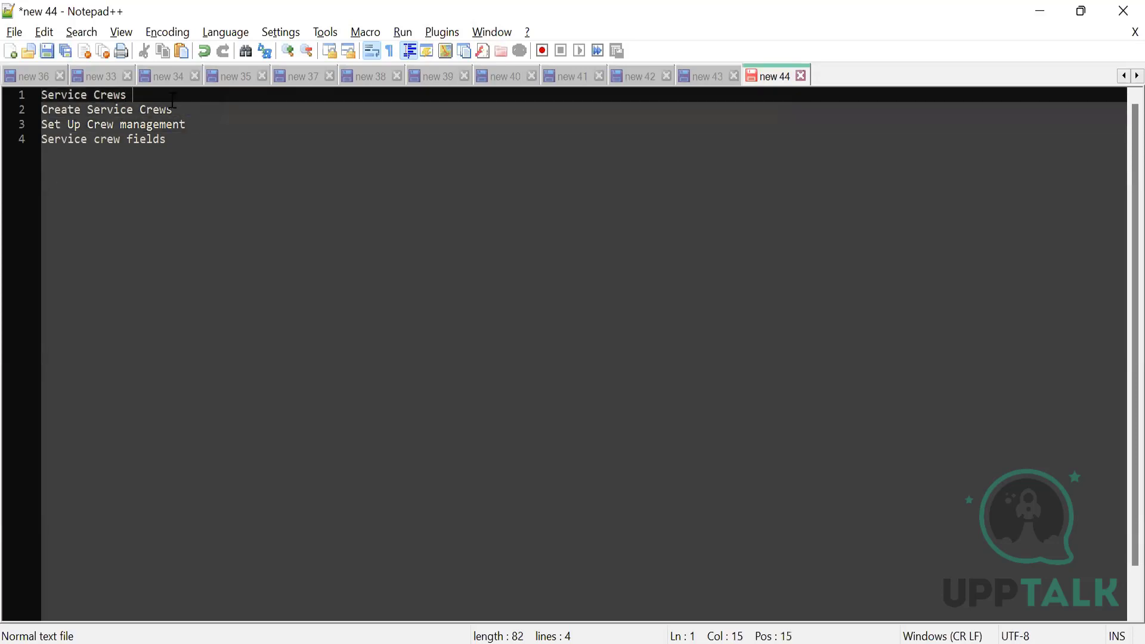
{"action": "type", "text": "group of users"}
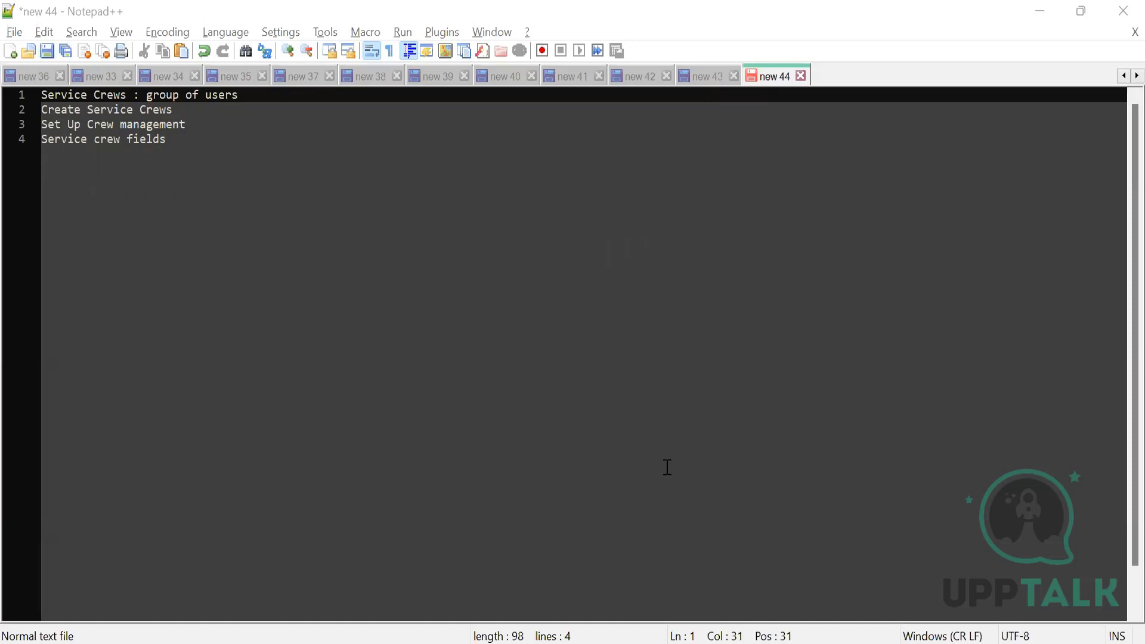
- Switch to Salesforce in Chrome, find the Service Crews item and show its All Service Crews list view
{"action": "mouse_move", "coordinate": [753, 638]}
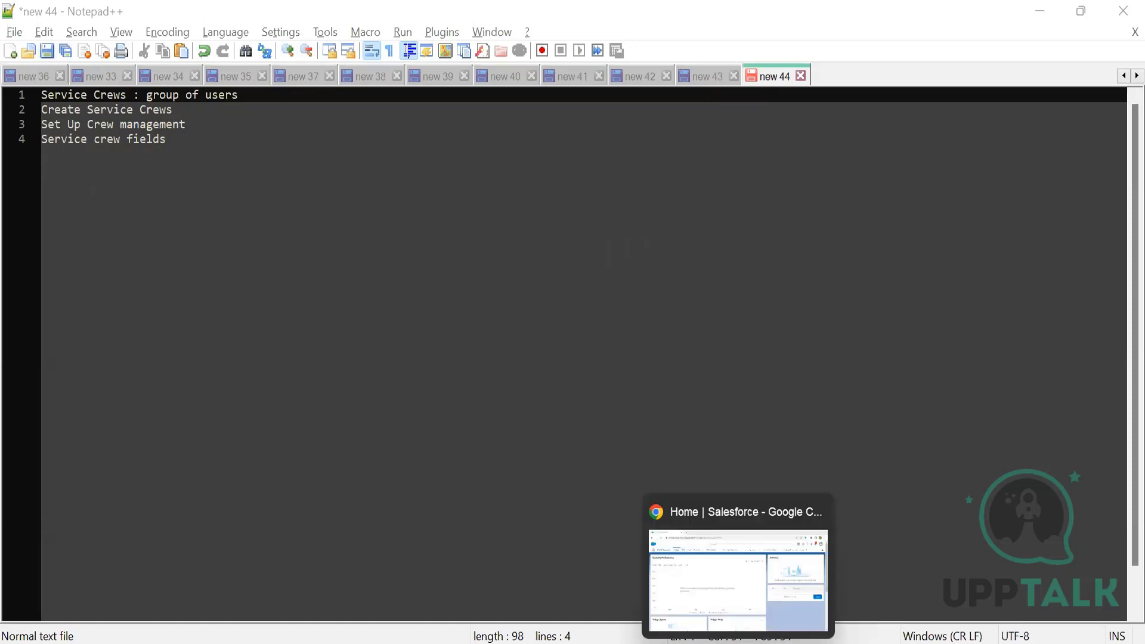
{"action": "left_click", "coordinate": [728, 607]}
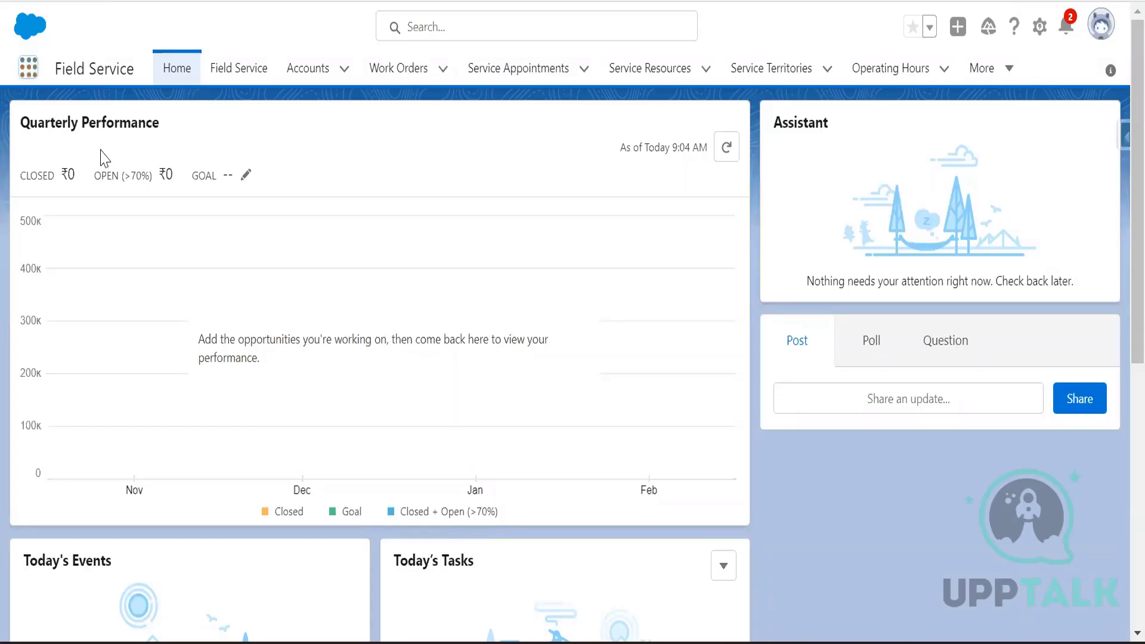
{"action": "type", "text": "s"}
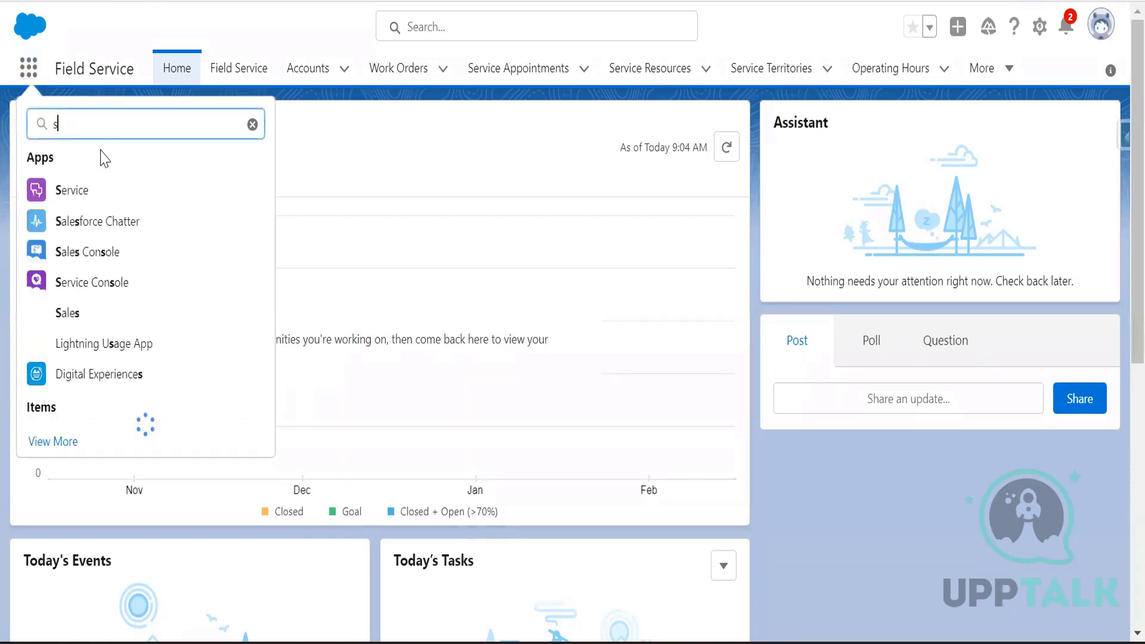
{"action": "type", "text": "ervice"}
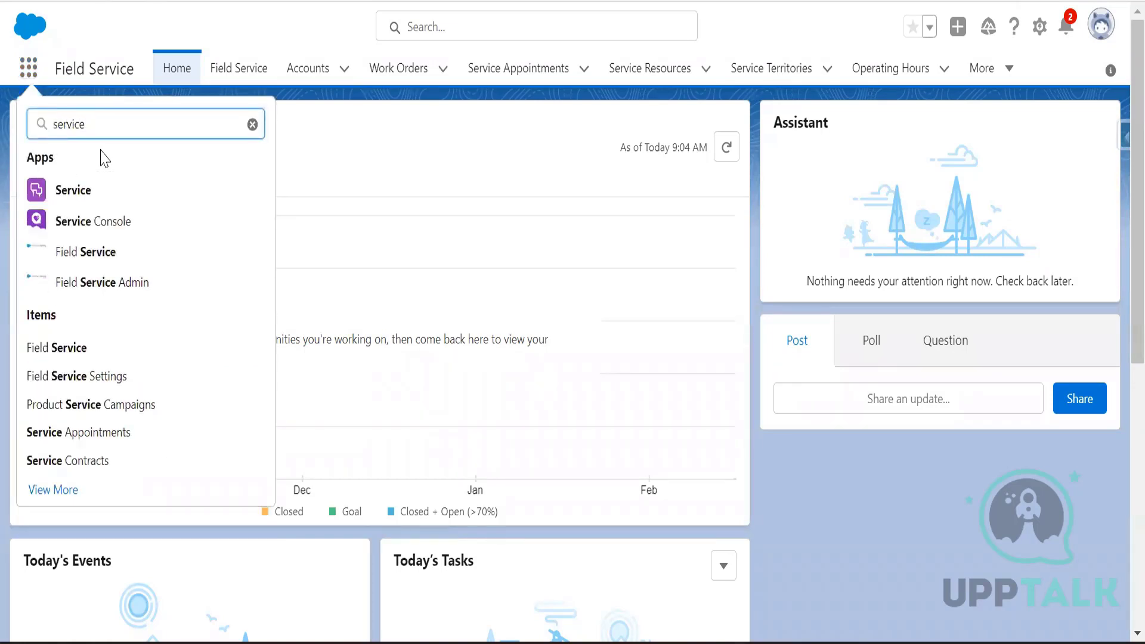
{"action": "type", "text": " cre"}
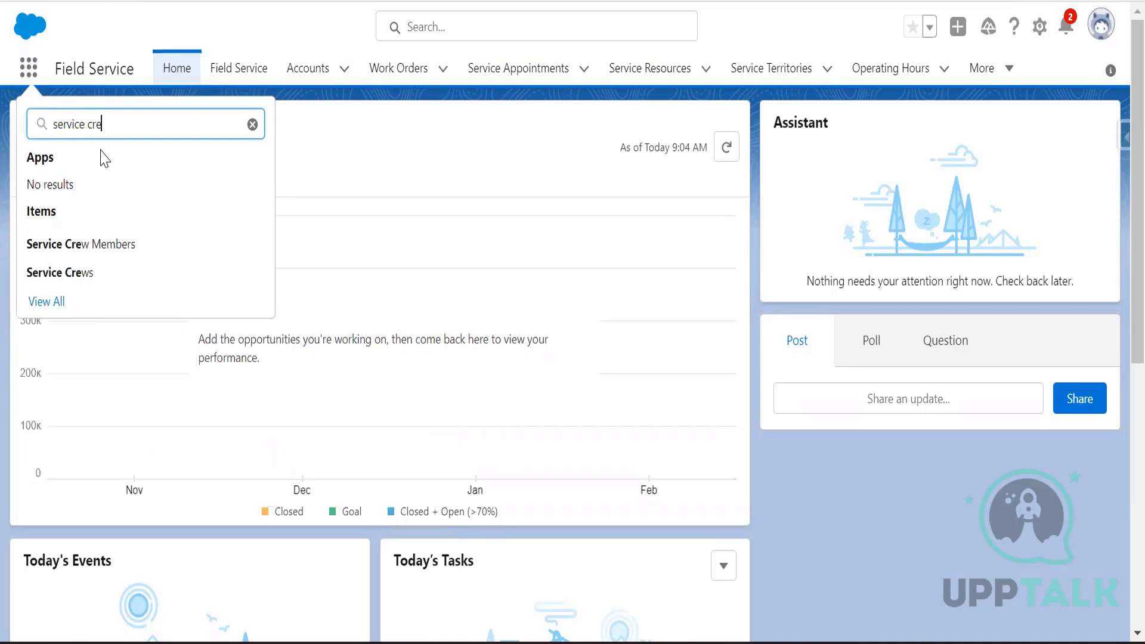
{"action": "left_click", "coordinate": [102, 269]}
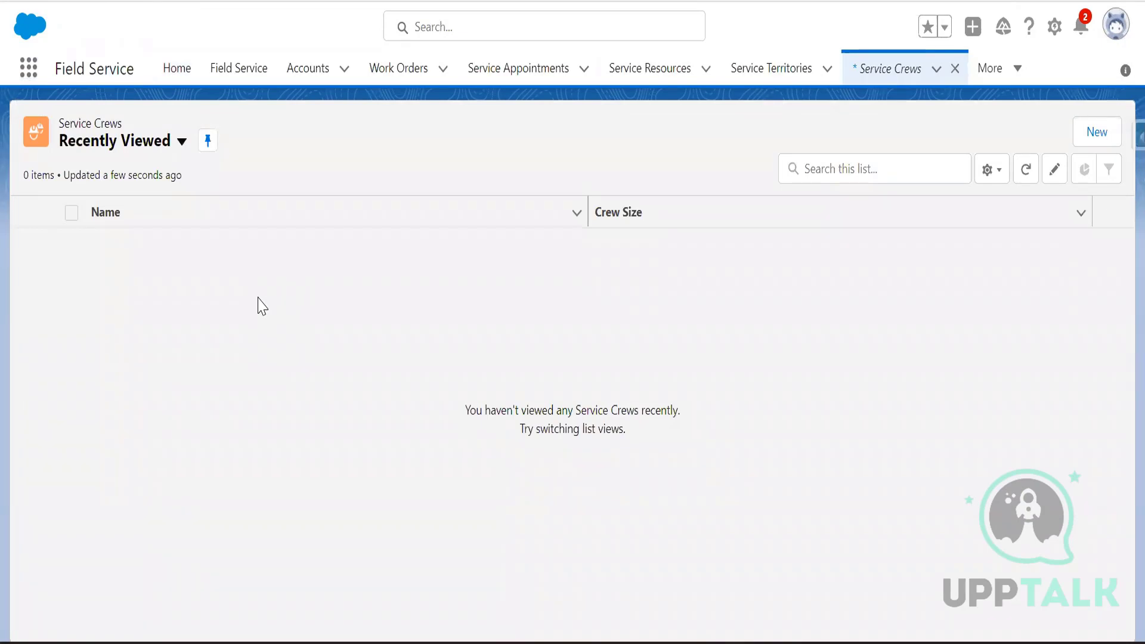
{"action": "left_click", "coordinate": [120, 143]}
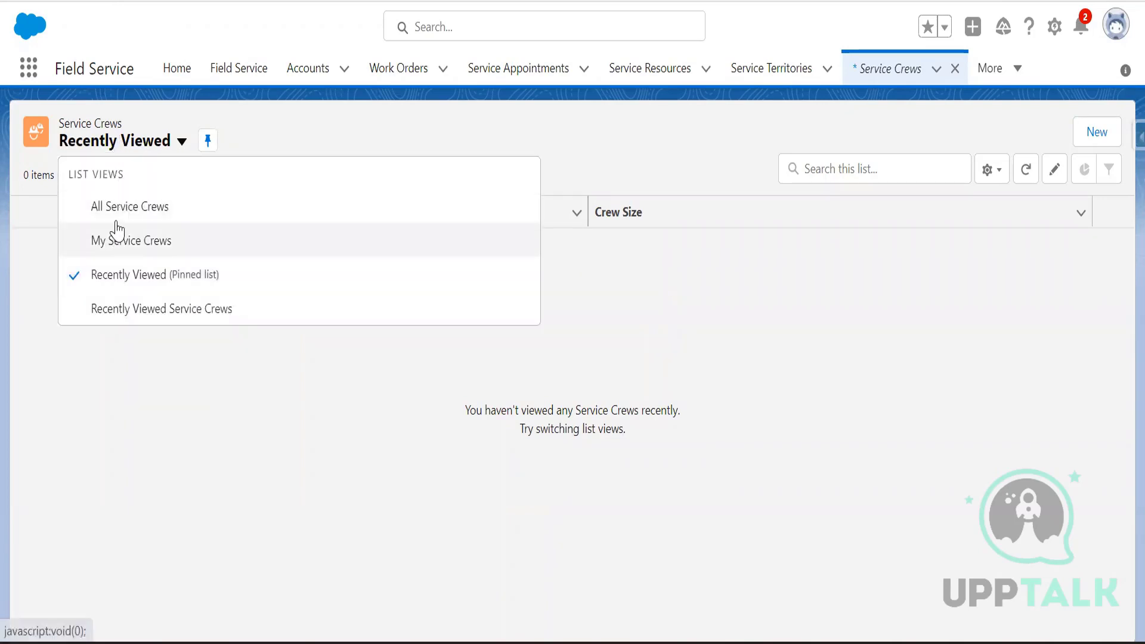
{"action": "left_click", "coordinate": [115, 216]}
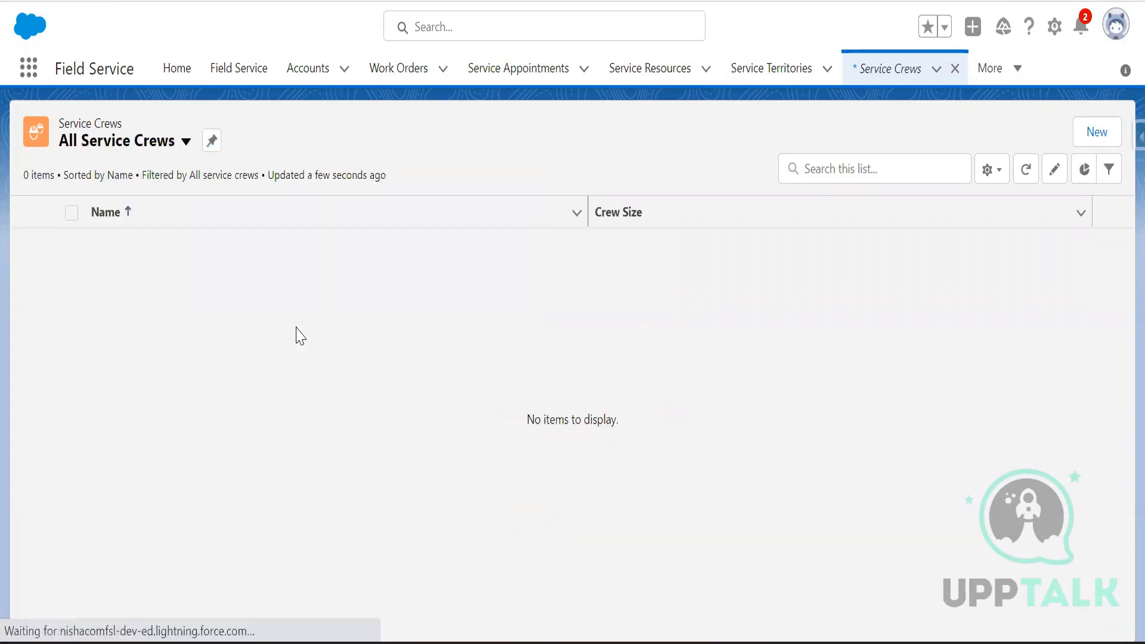
- Create and save a new service crew named "Test Service Crew" with a crew size of 4
{"action": "left_click", "coordinate": [1095, 140]}
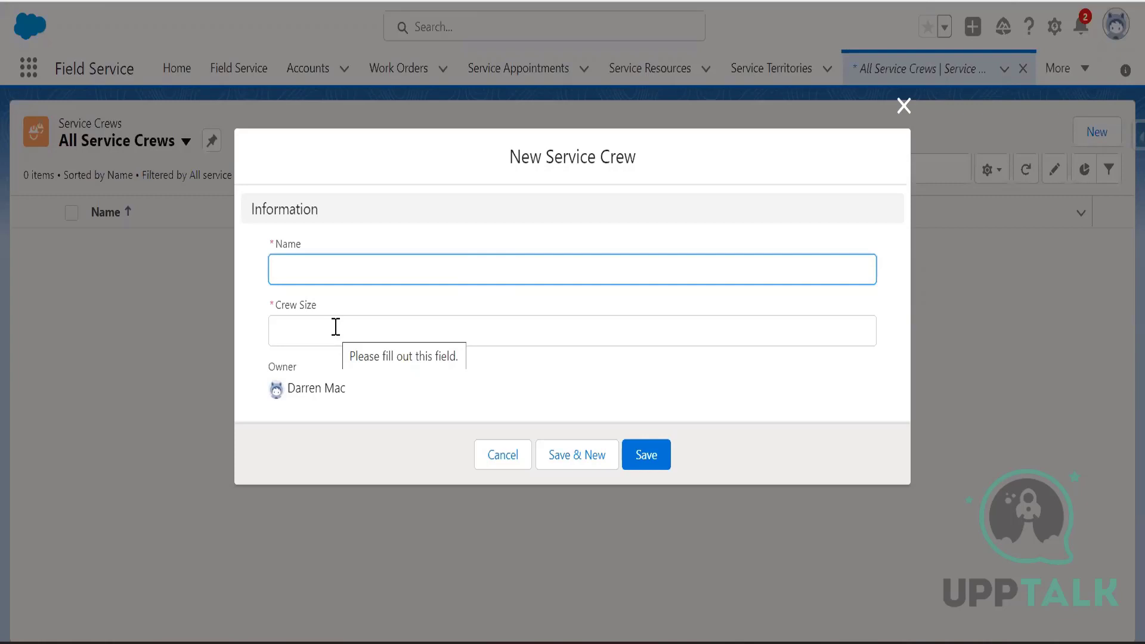
{"action": "type", "text": "Test "}
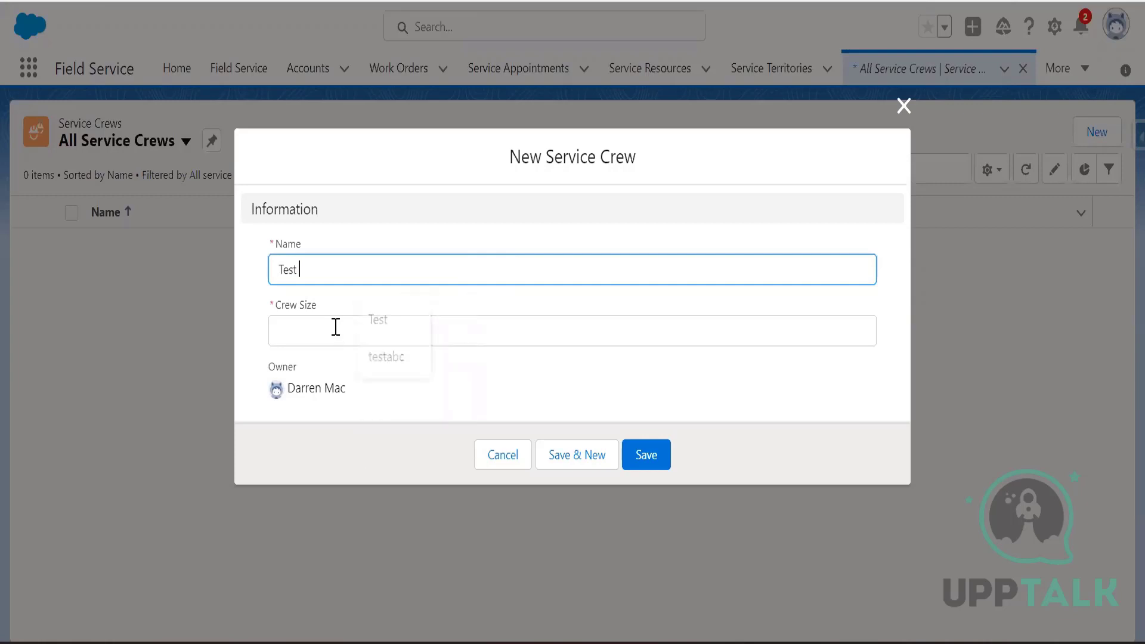
{"action": "type", "text": "Service"}
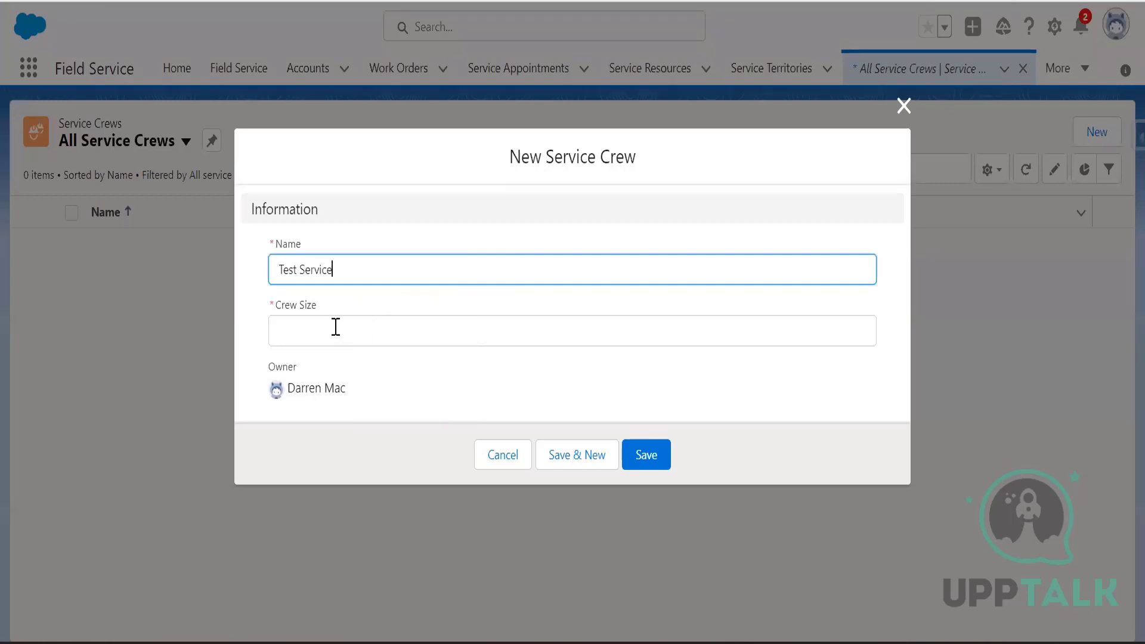
{"action": "type", "text": " Crew"}
{"action": "left_click", "coordinate": [336, 327]}
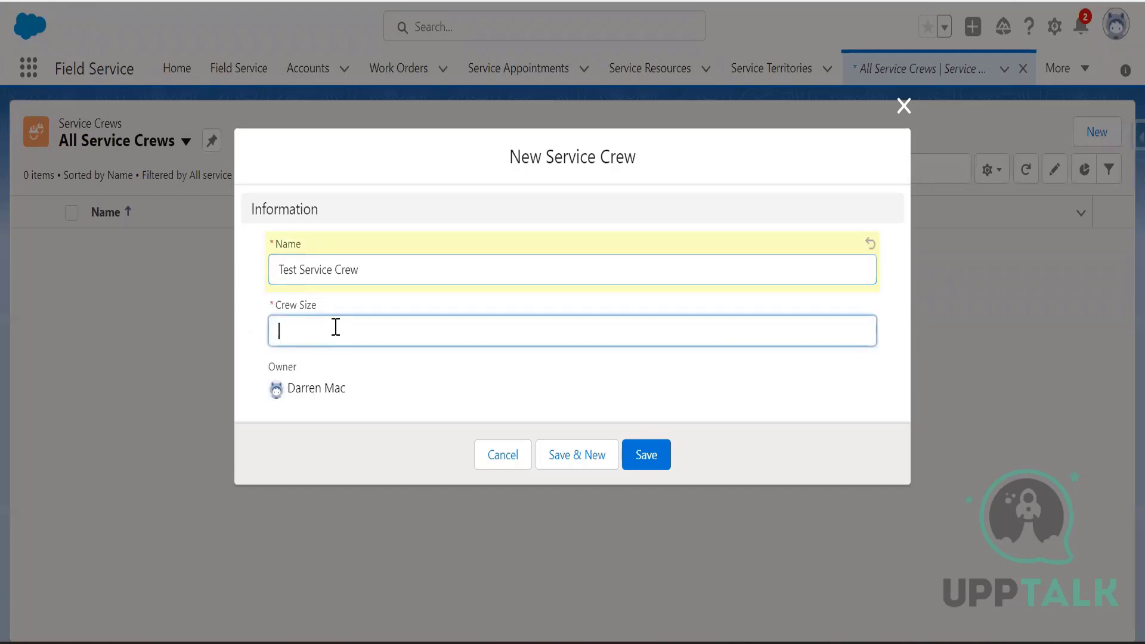
{"action": "type", "text": "4"}
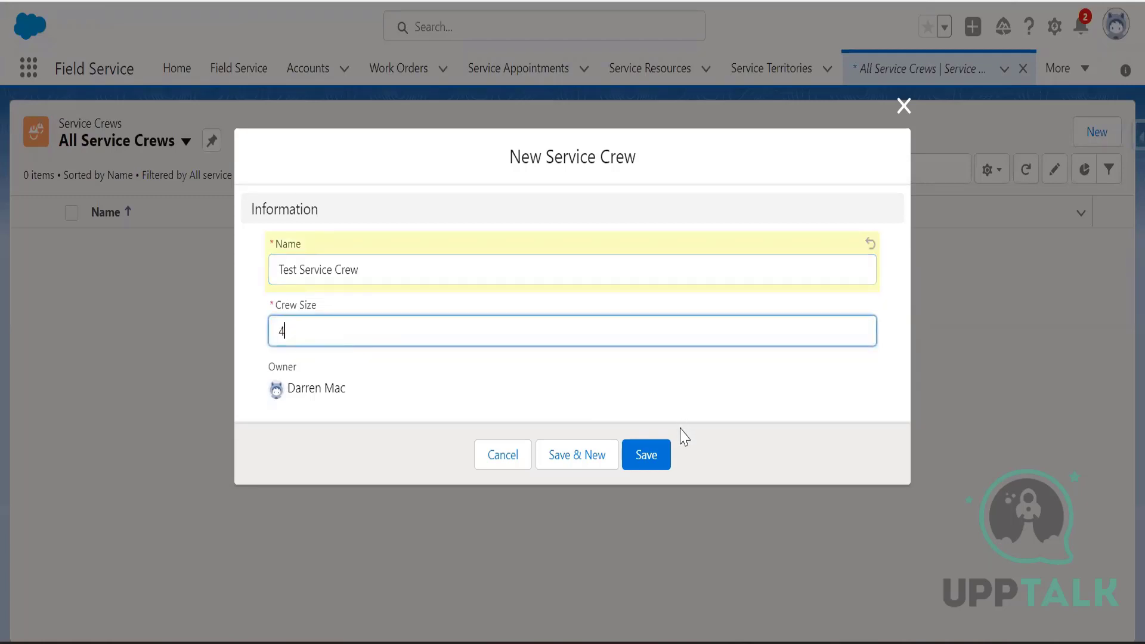
{"action": "left_click", "coordinate": [659, 455]}
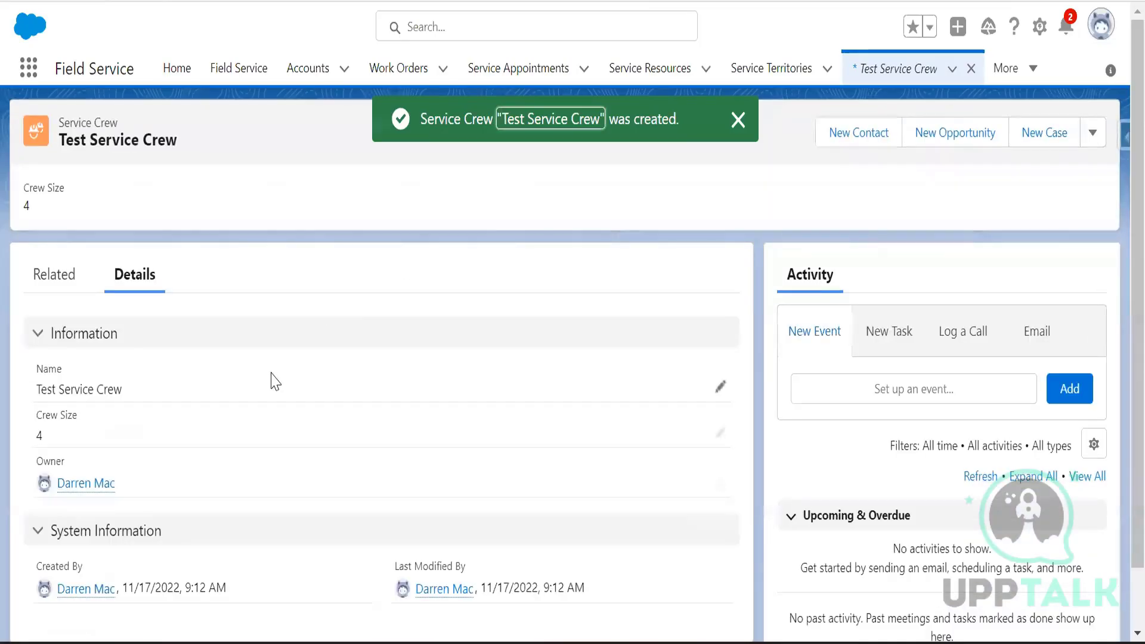
- Add the first recent service resource as a member of Test Service Crew, with start date 11/17/2022 and end date 11/30/2022, and save
{"action": "left_click", "coordinate": [70, 288]}
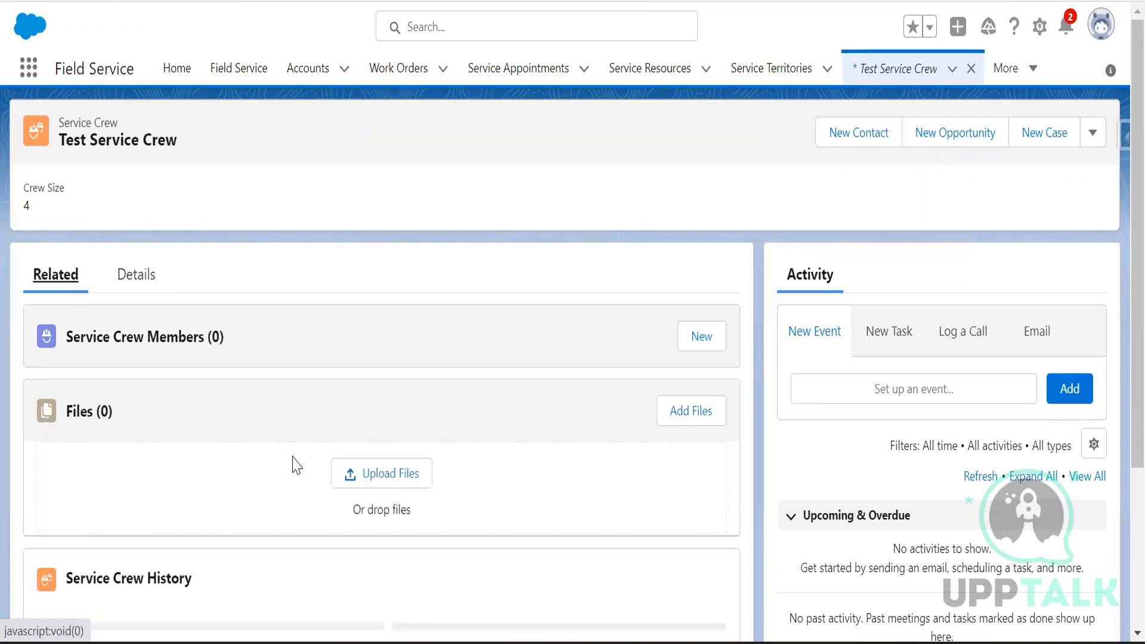
{"action": "left_click", "coordinate": [715, 336]}
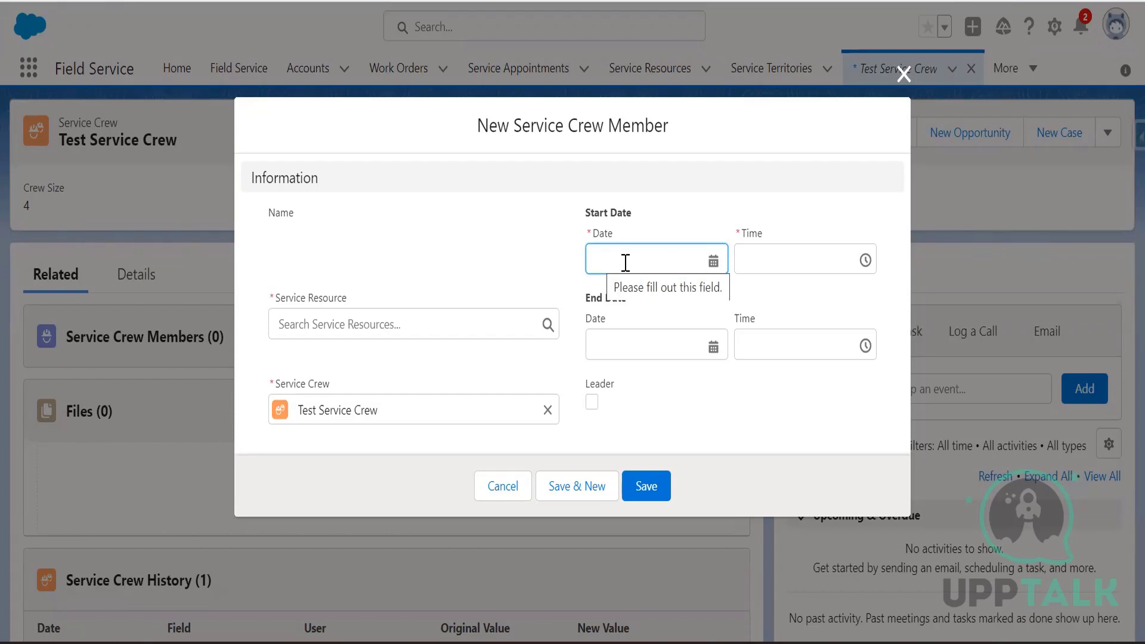
{"action": "left_click", "coordinate": [457, 322]}
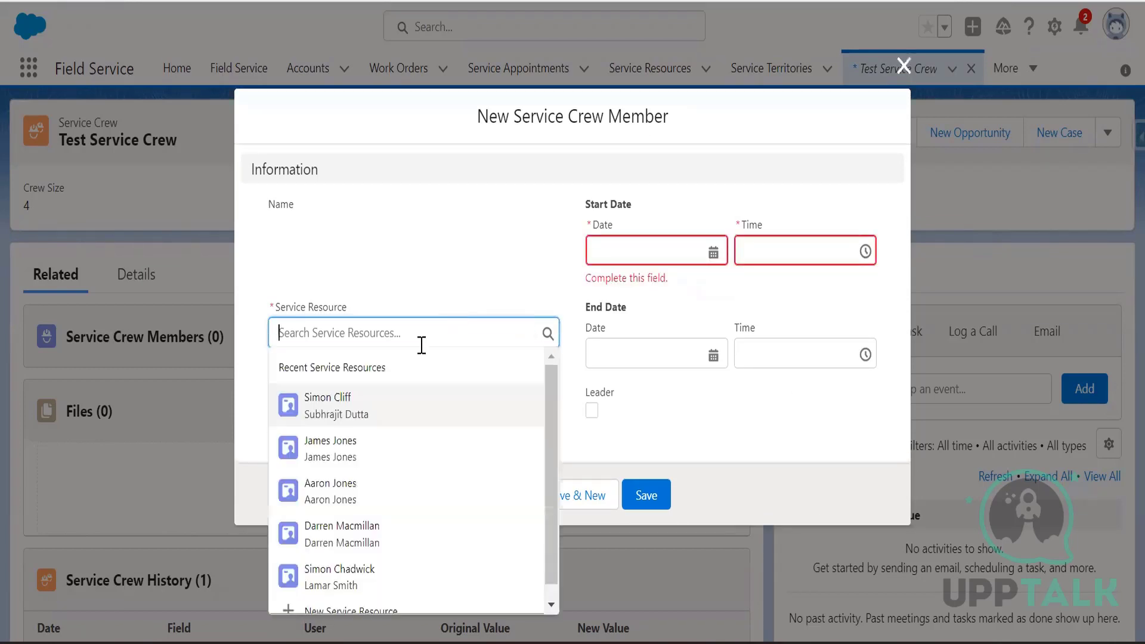
{"action": "left_click", "coordinate": [365, 397]}
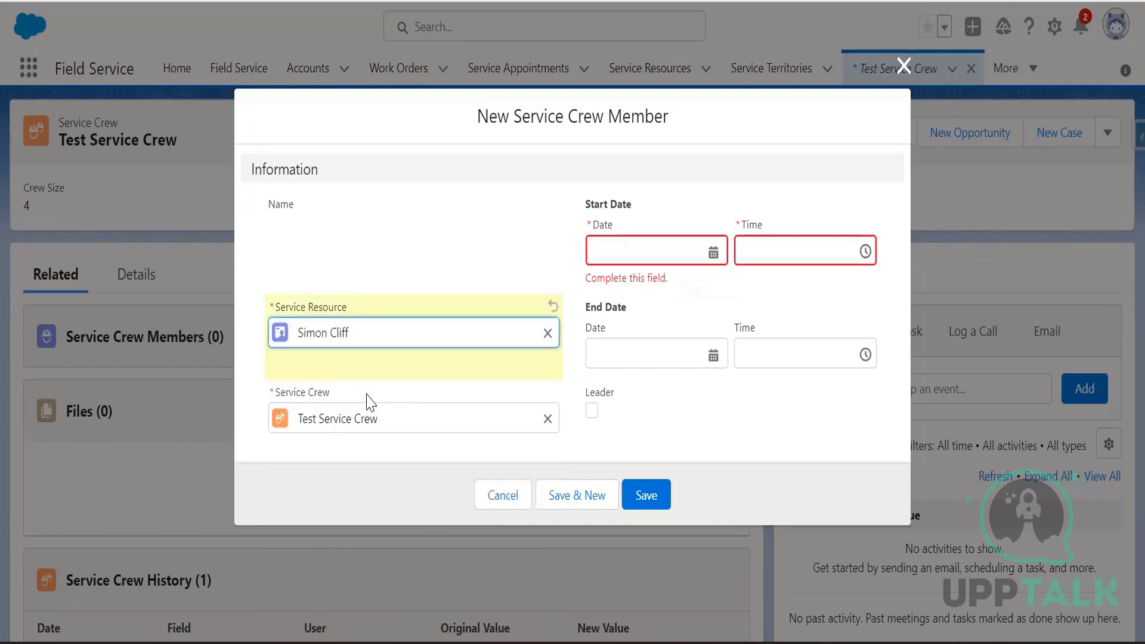
{"action": "left_click", "coordinate": [714, 253]}
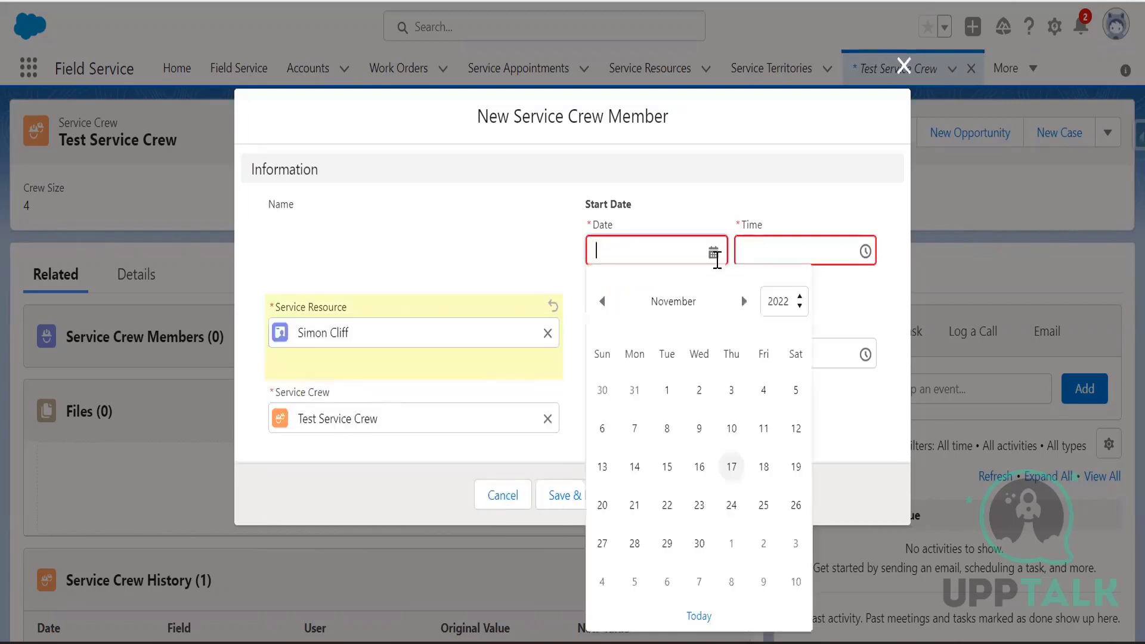
{"action": "left_click", "coordinate": [732, 468]}
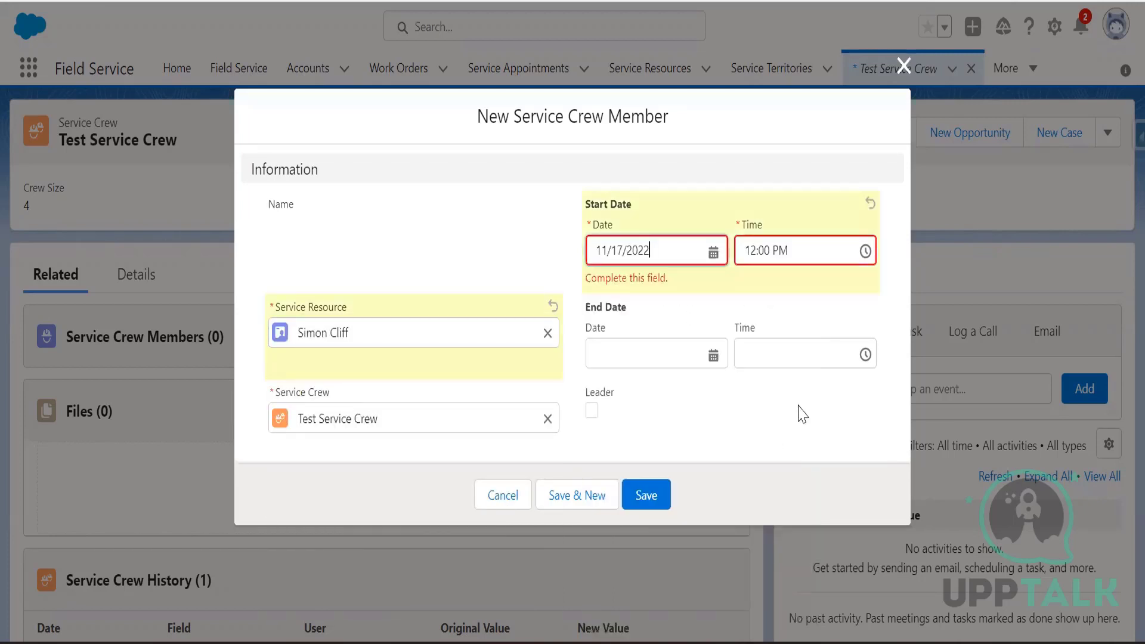
{"action": "left_click", "coordinate": [714, 355]}
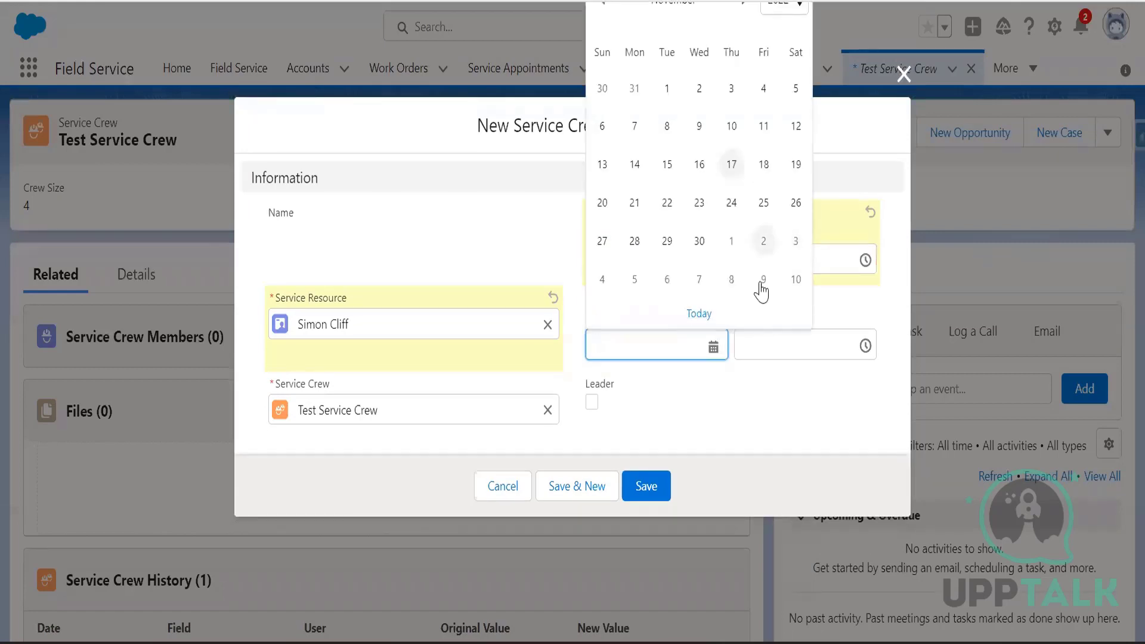
{"action": "left_click", "coordinate": [707, 243]}
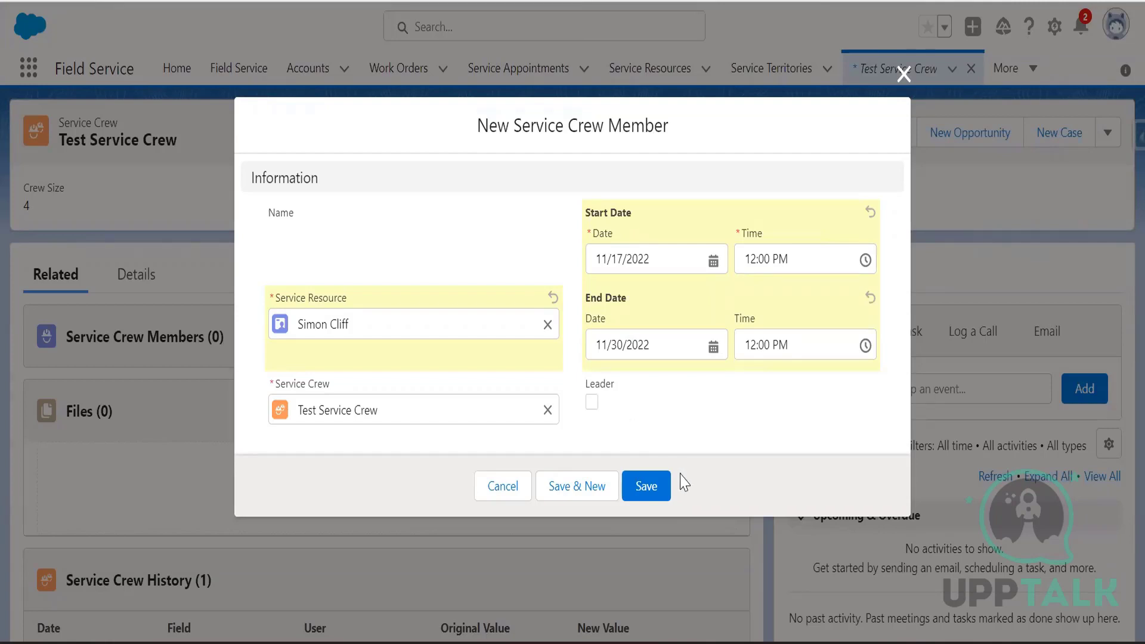
{"action": "left_click", "coordinate": [654, 485]}
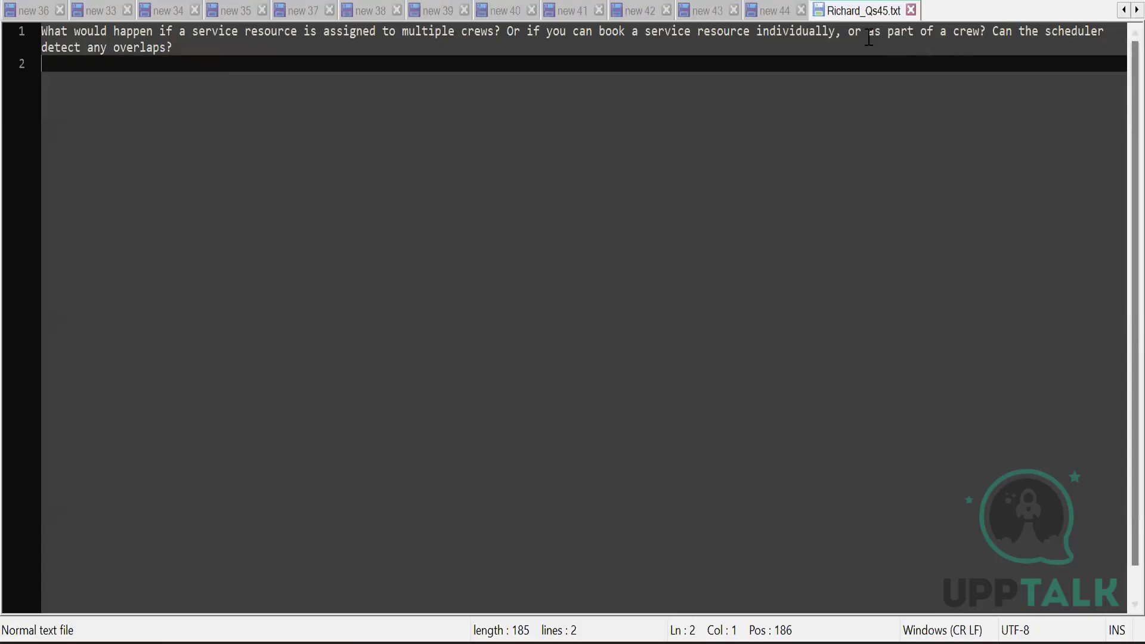
- Go back to the "new 44" notes in Notepad++ and place the cursor on the "Set Up Crew management" line
{"action": "left_click", "coordinate": [776, 11]}
{"action": "left_click", "coordinate": [231, 93]}
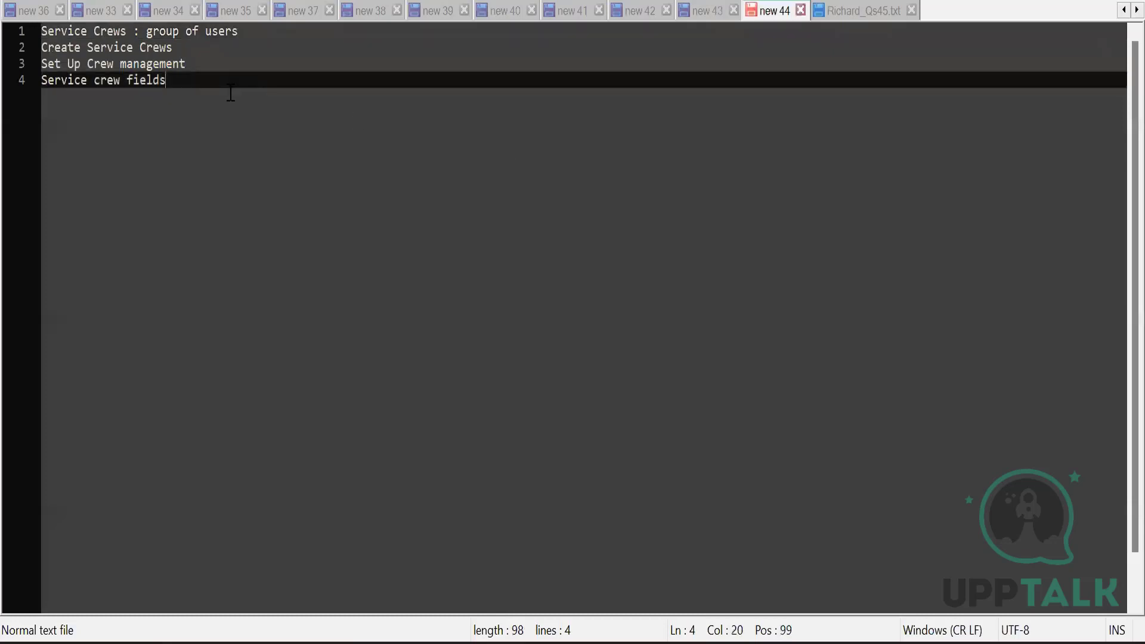
{"action": "key", "text": "Up"}
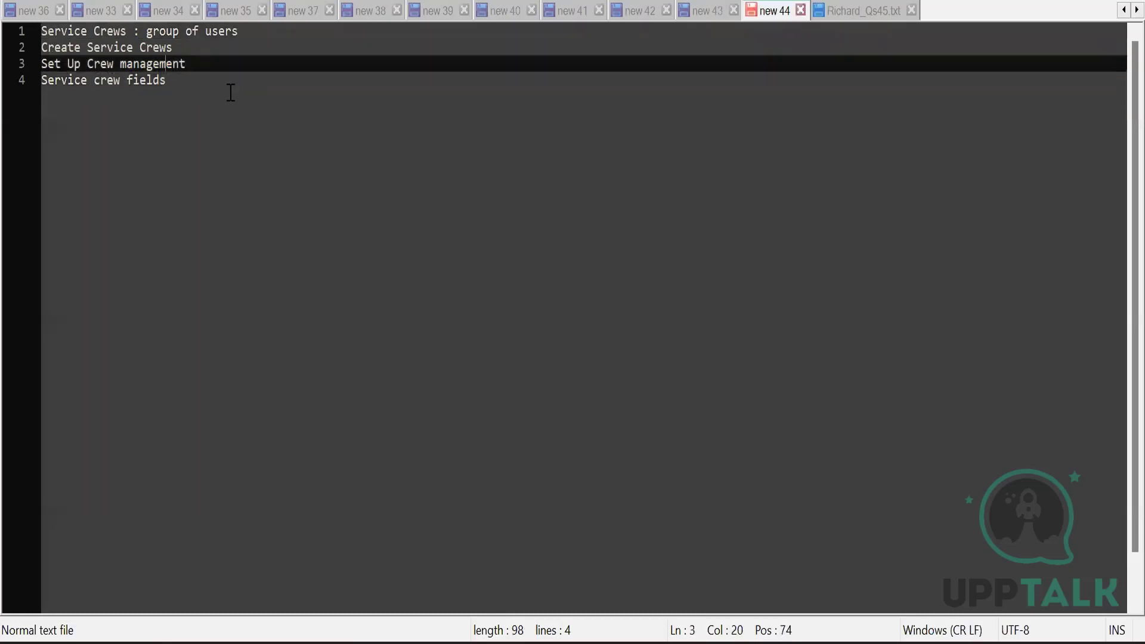
- End the "Set Up Crew management" line with a colon and insert a block of empty lines before "Service crew fields"
{"action": "key", "text": "Up"}
{"action": "key", "text": "Down"}
{"action": "key", "text": "Right"}
{"action": "key", "text": "Right"}
{"action": "key", "text": "Right"}
{"action": "type", "text": ":"}
{"action": "key", "text": "Return"}
{"action": "key", "text": "Return"}
{"action": "key", "text": "Return"}
{"action": "key", "text": "Return"}
{"action": "key", "text": "Return"}
{"action": "key", "text": "Return"}
{"action": "key", "text": "Return"}
{"action": "key", "text": "Return"}
{"action": "key", "text": "Return"}
{"action": "key", "text": "Return"}
{"action": "key", "text": "Return"}
{"action": "key", "text": "Return"}
{"action": "key", "text": "Return"}
{"action": "key", "text": "Return"}
{"action": "key", "text": "Return"}
{"action": "key", "text": "Return"}
{"action": "key", "text": "Return"}
{"action": "key", "text": "Return"}
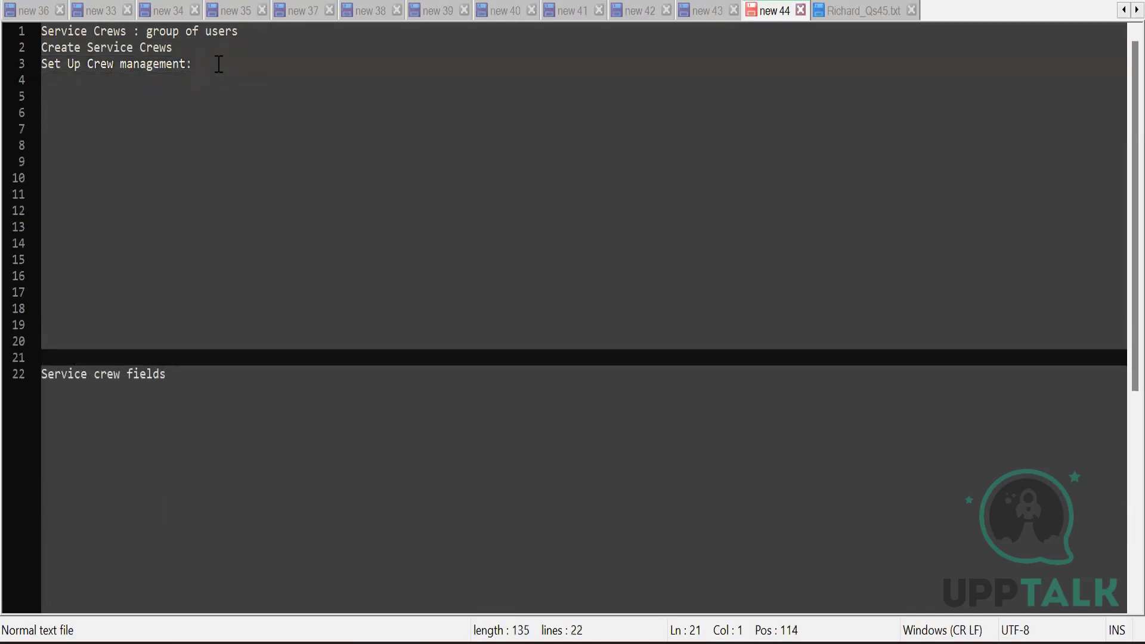
- Underline the "Set Up Crew management:" heading with a row of dashes and begin a new line below it
{"action": "left_click", "coordinate": [218, 64]}
{"action": "key", "text": "Return"}
{"action": "type", "text": "-------------------------"}
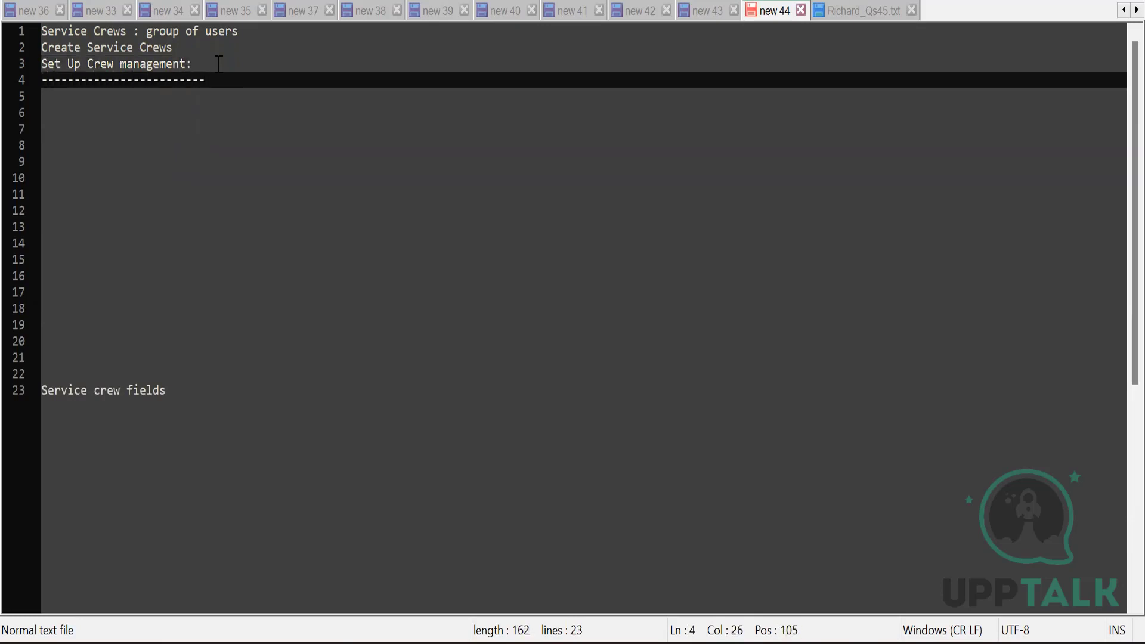
{"action": "key", "text": "Return"}
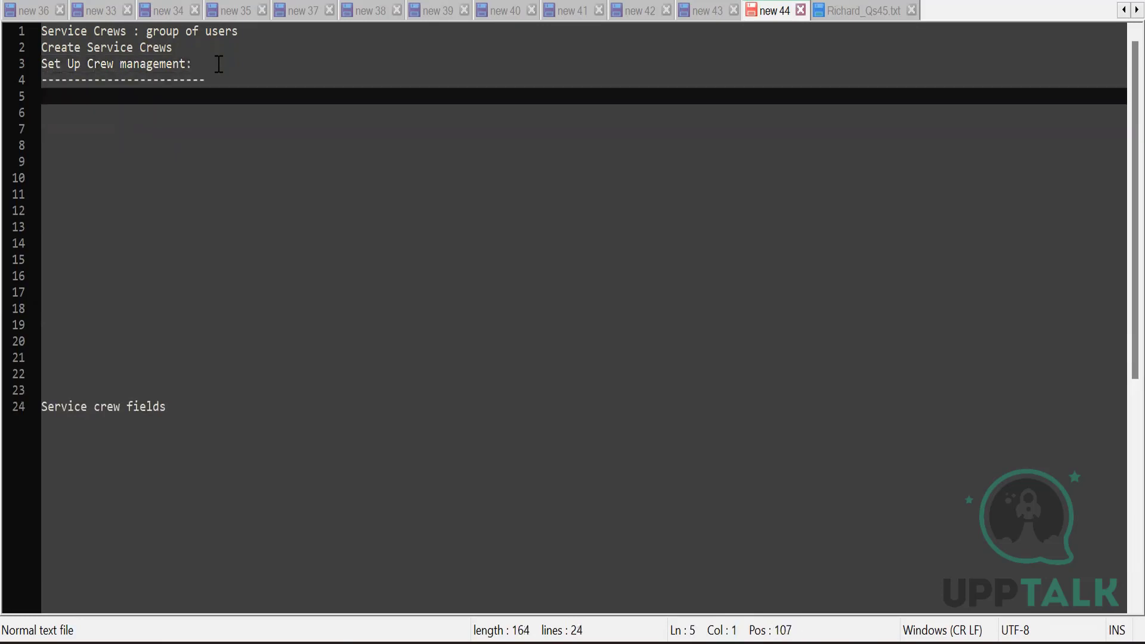
- Write the first setup item as "1. Permission : FSL admin, FSL dispatcher"
{"action": "type", "text": "1."}
{"action": "type", "text": "Permission : "}
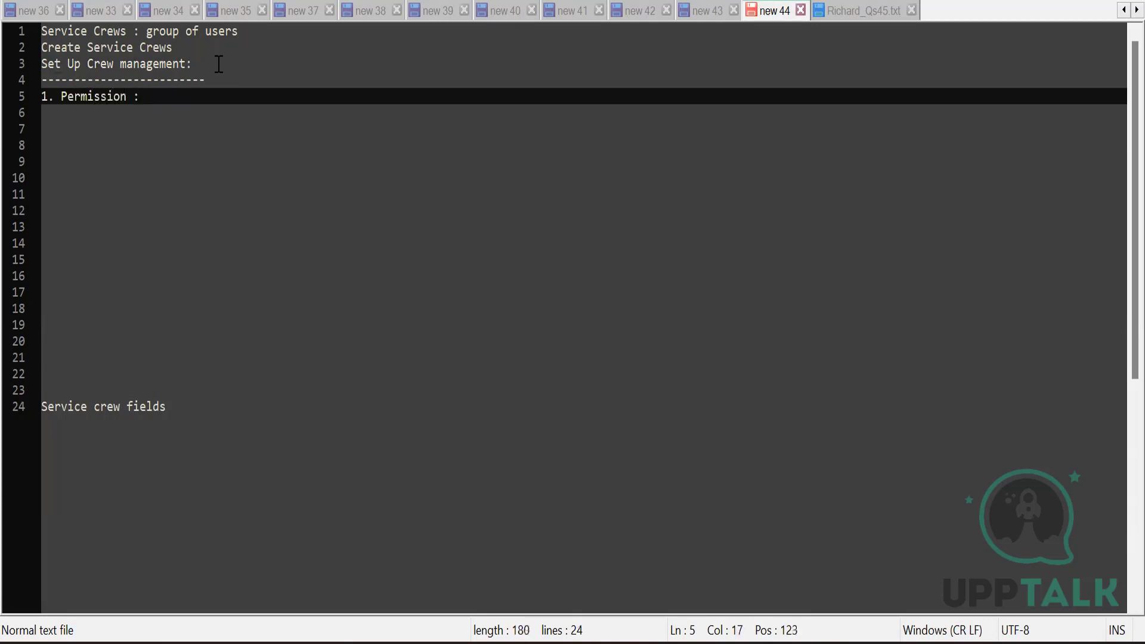
{"action": "type", "text": "FSL admin, "}
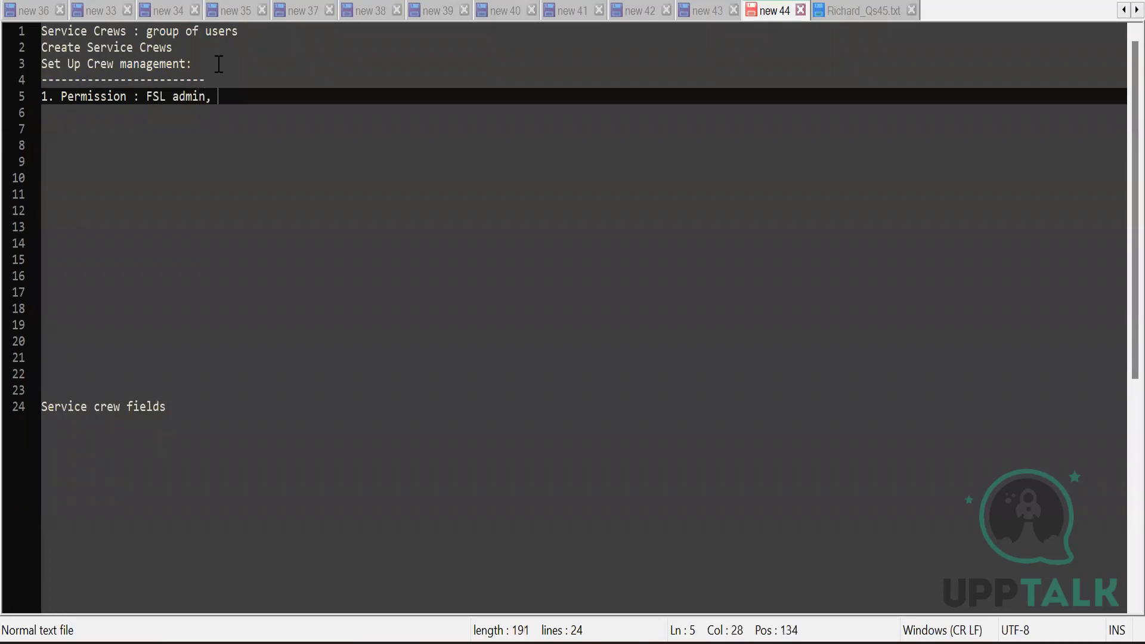
{"action": "type", "text": "FSL dispach"}
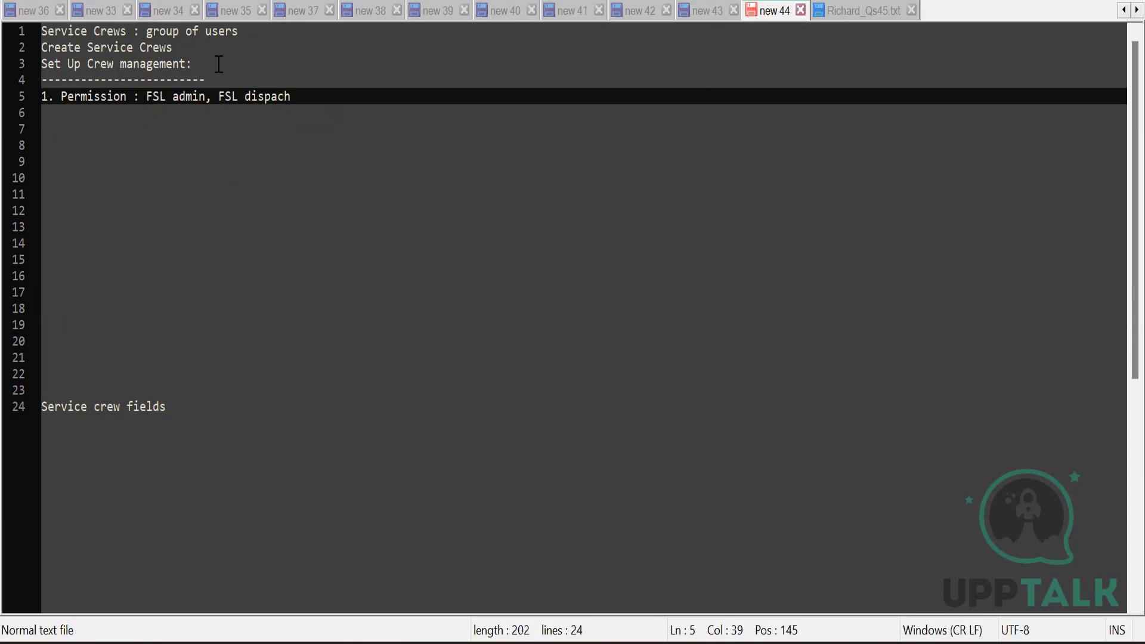
{"action": "key", "text": "BackSpace"}
{"action": "key", "text": "BackSpace"}
{"action": "type", "text": "tcher"}
{"action": "key", "text": "Return"}
- Add the second setup item, "2. Create VF tab , Crew Management"
{"action": "type", "text": "2."}
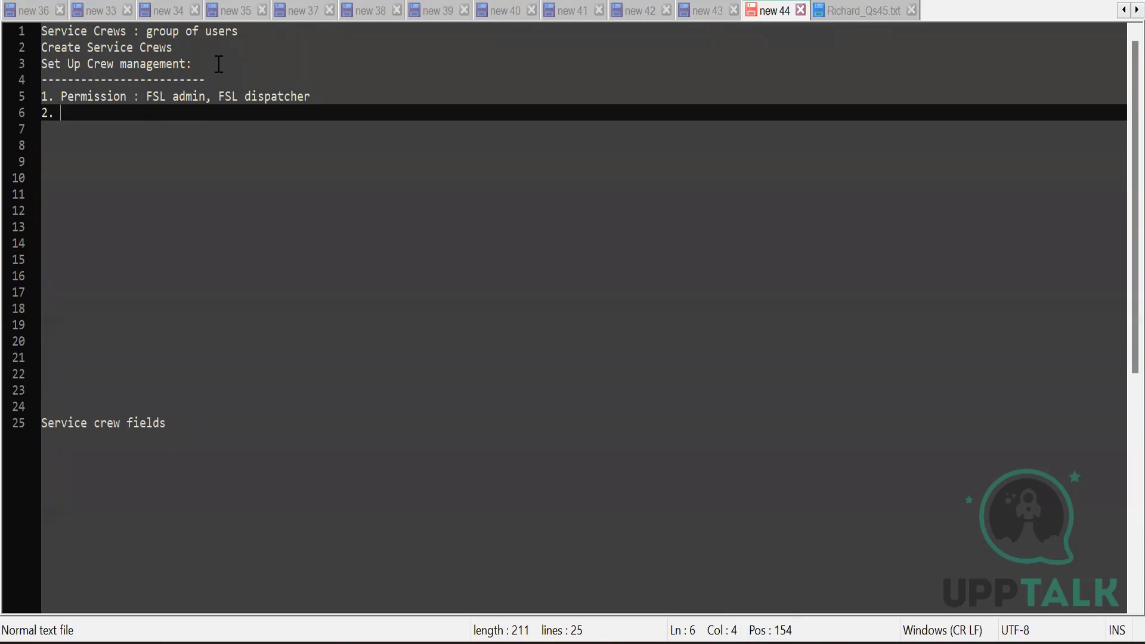
{"action": "type", "text": "Cre"}
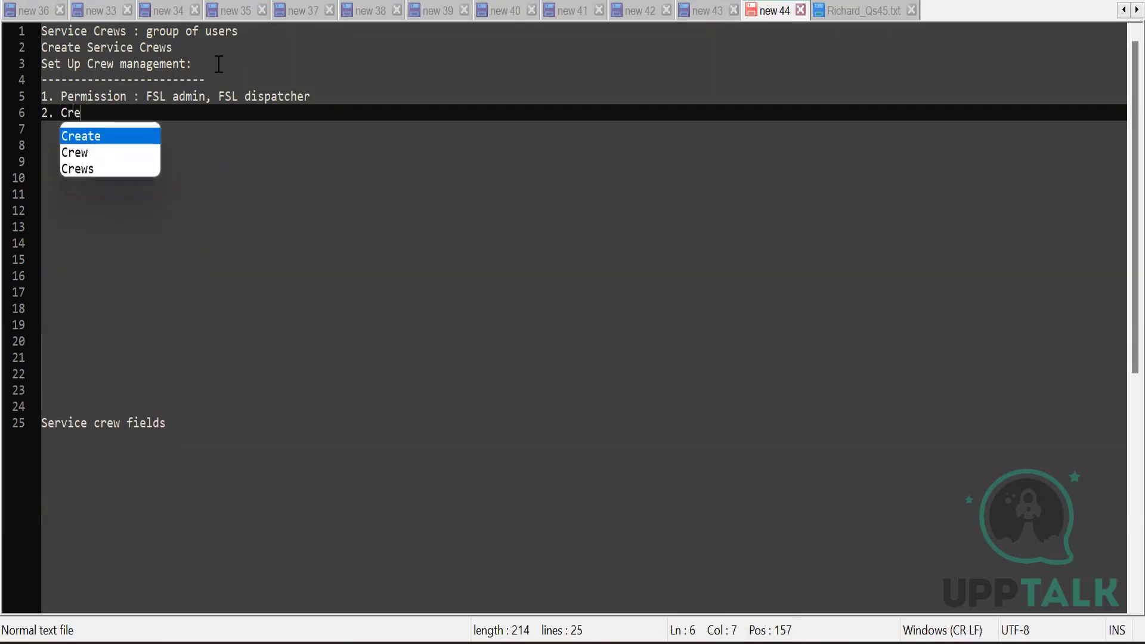
{"action": "key", "text": "Return"}
{"action": "type", "text": "VF t"}
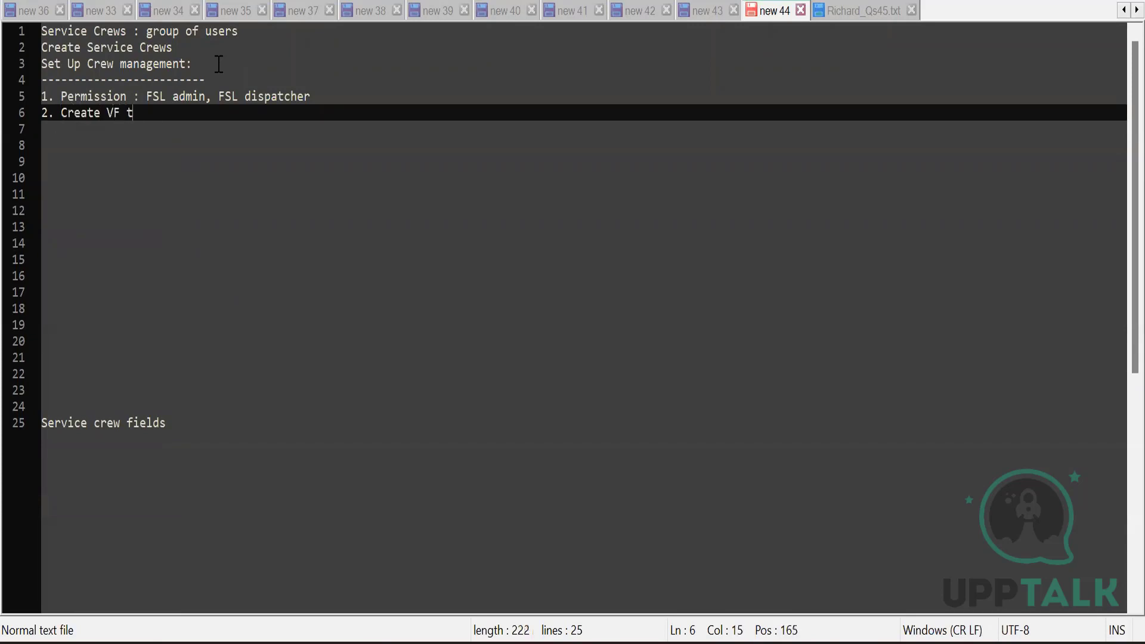
{"action": "type", "text": "ab"}
{"action": "type", "text": ","}
{"action": "type", "text": "C"}
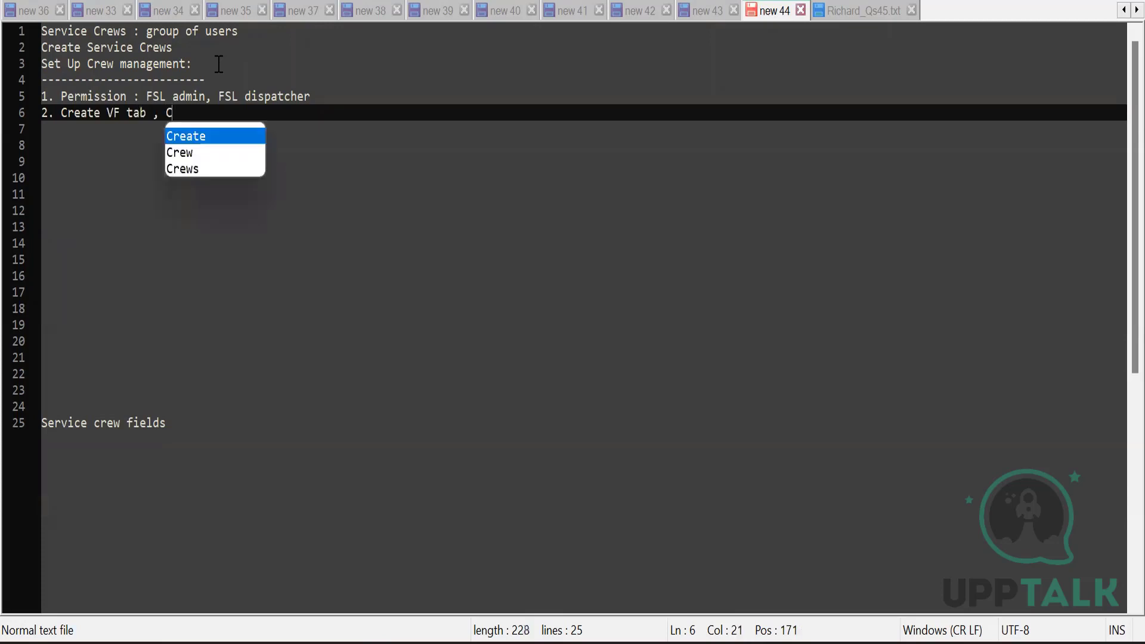
{"action": "type", "text": "rew Management"}
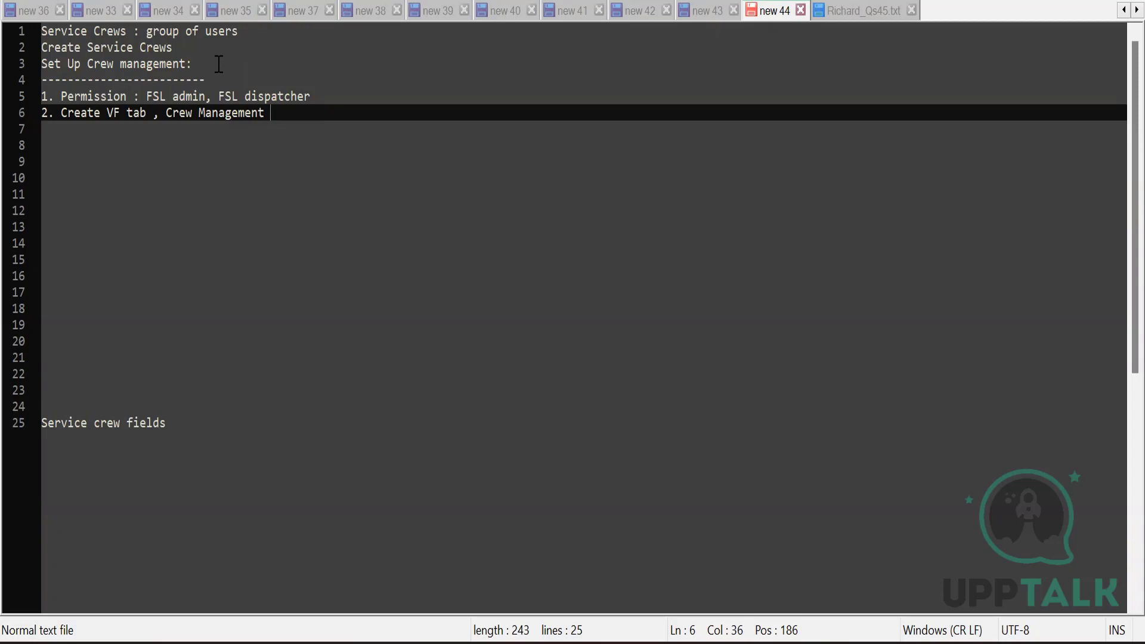
{"action": "key", "text": "Return"}
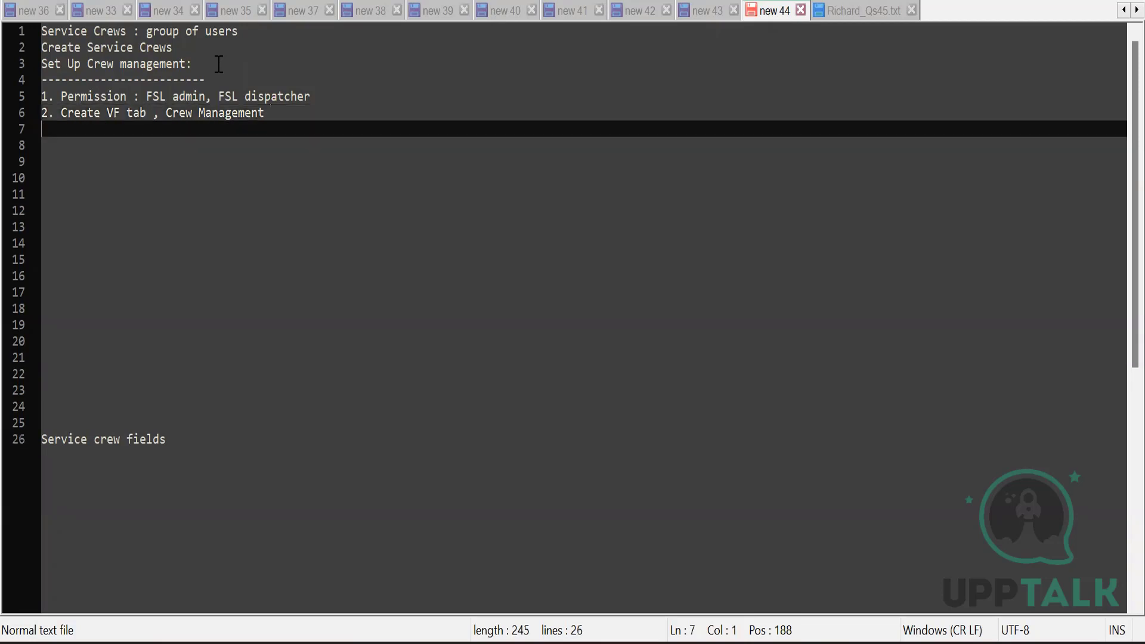
- Add the third setup item, "3. Create Permission set"
{"action": "type", "text": "3."}
{"action": "type", "text": "Create Pe"}
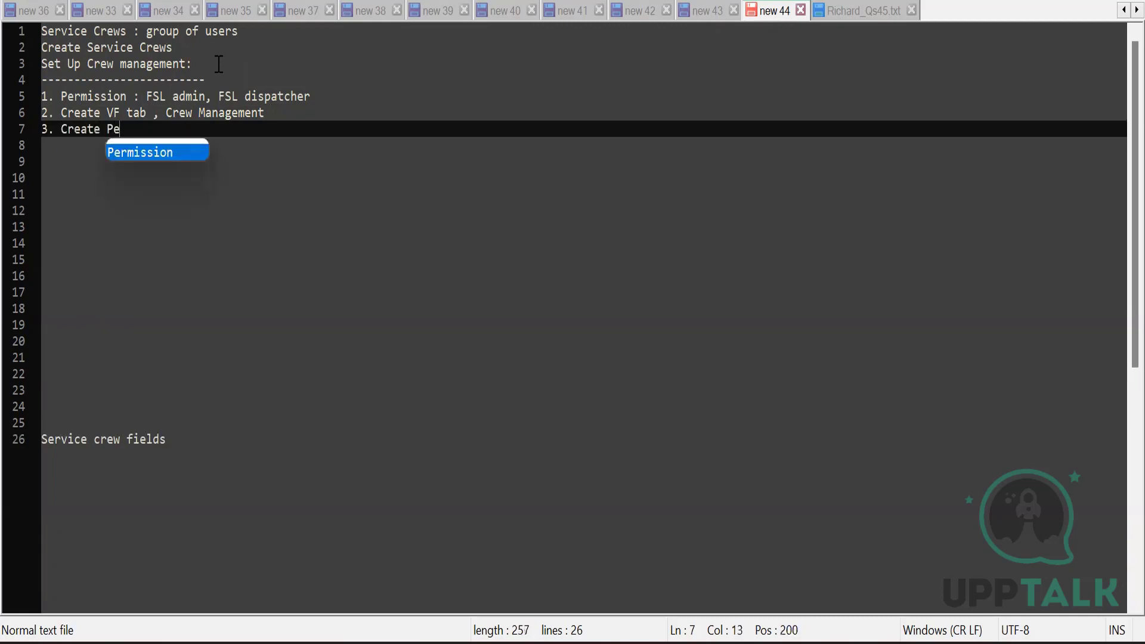
{"action": "type", "text": "rmission se"}
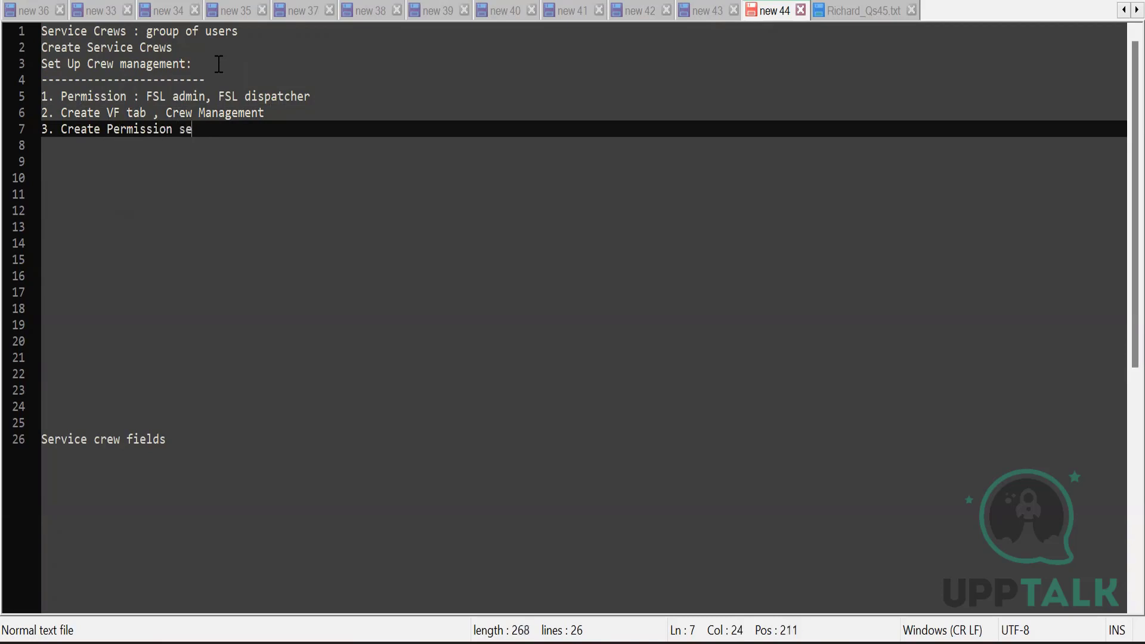
{"action": "type", "text": "t"}
- Switch to Salesforce in Chrome, duplicate the Test Service Crew browser tab and open Setup in the copy
{"action": "key", "text": "alt+Tab"}
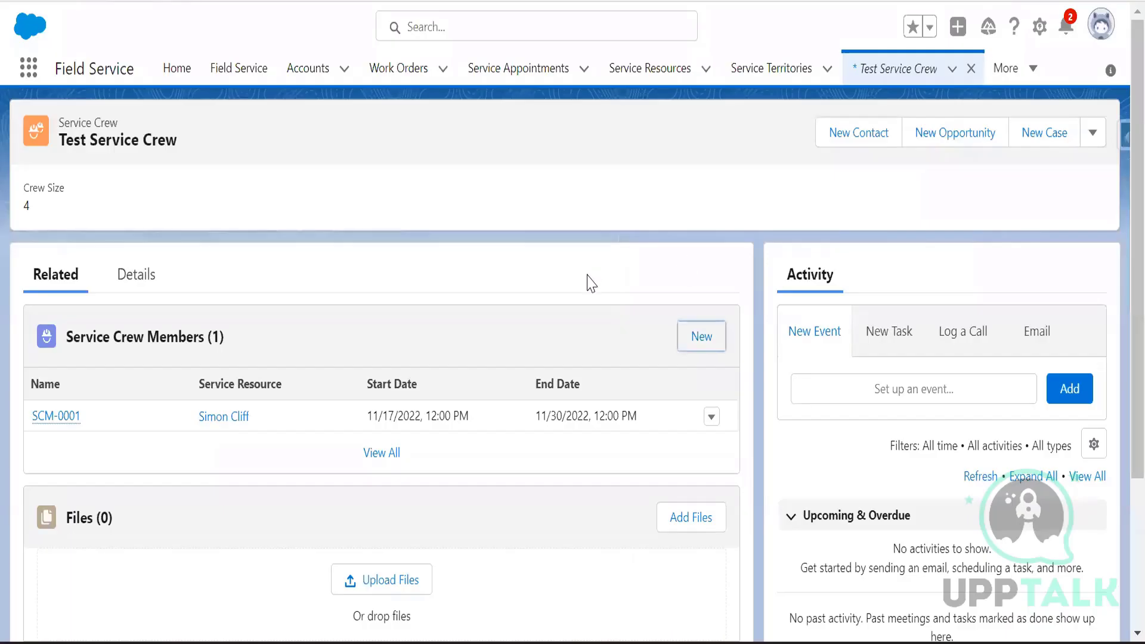
{"action": "right_click", "coordinate": [174, 4]}
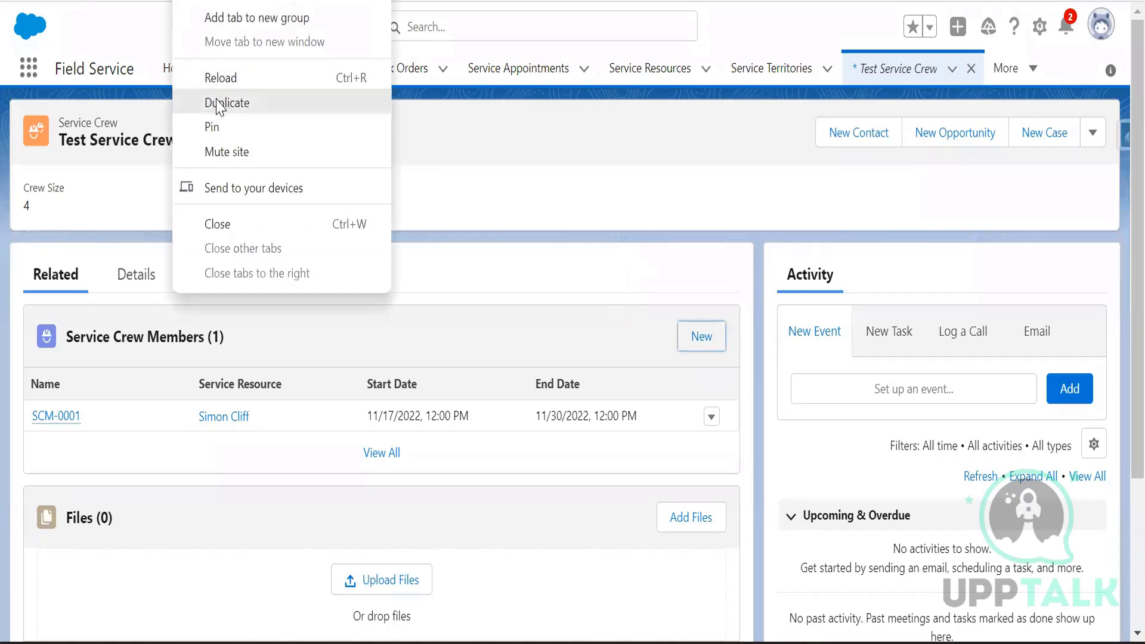
{"action": "left_click", "coordinate": [220, 102]}
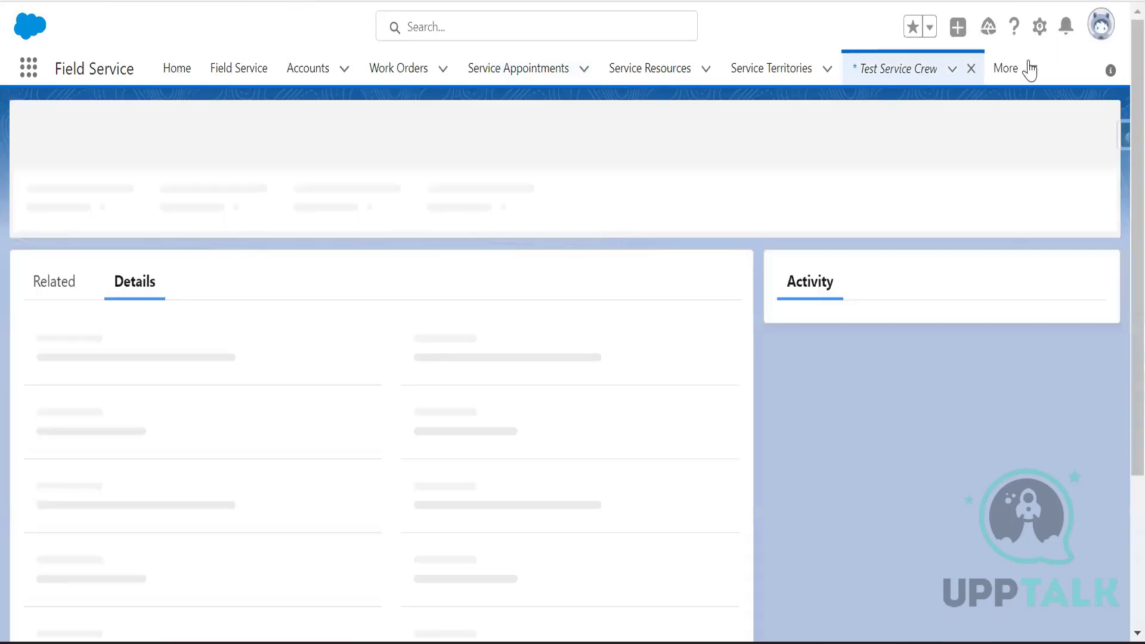
{"action": "left_click", "coordinate": [1040, 26]}
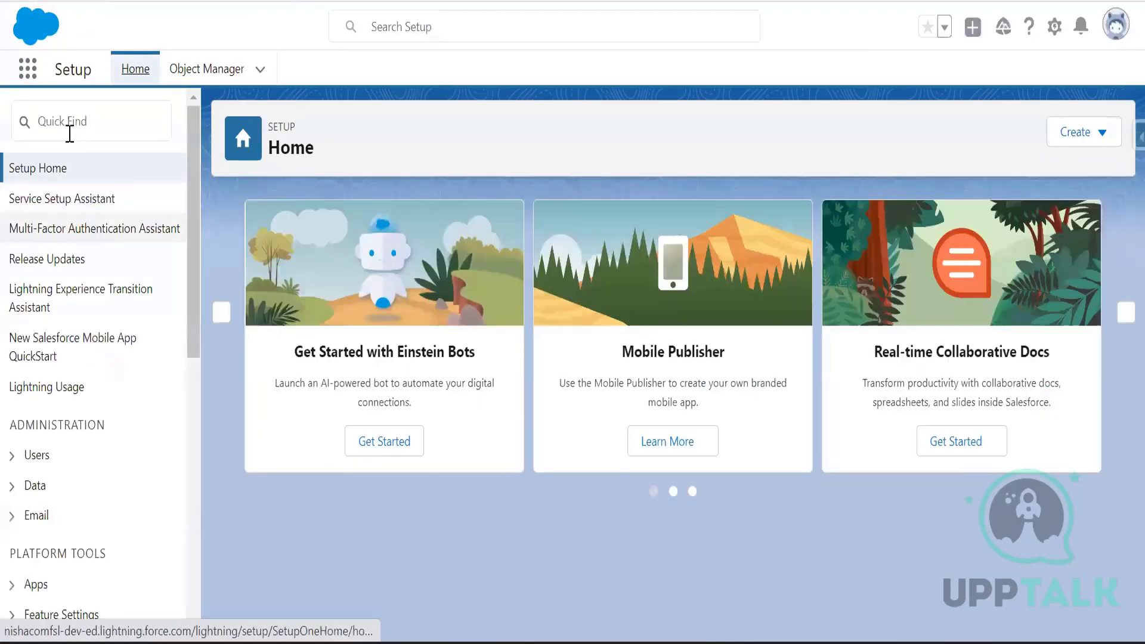
- Search Setup for "user", show all users and open the record of the active user with the FSL Administrator profile
{"action": "left_click", "coordinate": [68, 128]}
{"action": "left_click", "coordinate": [93, 177]}
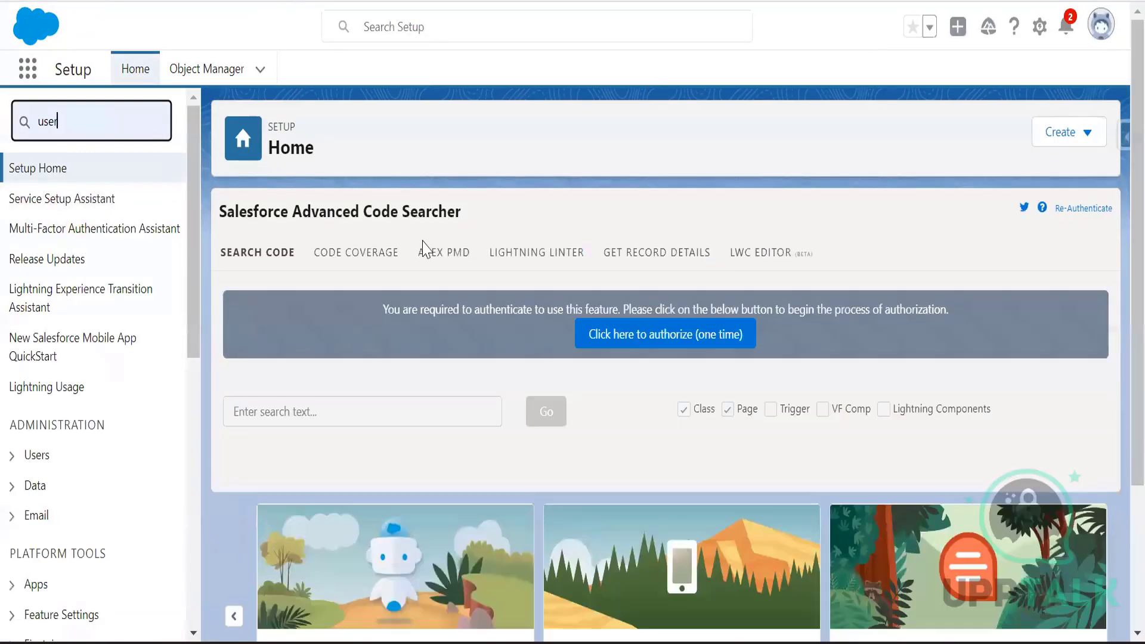
{"action": "left_click", "coordinate": [56, 411]}
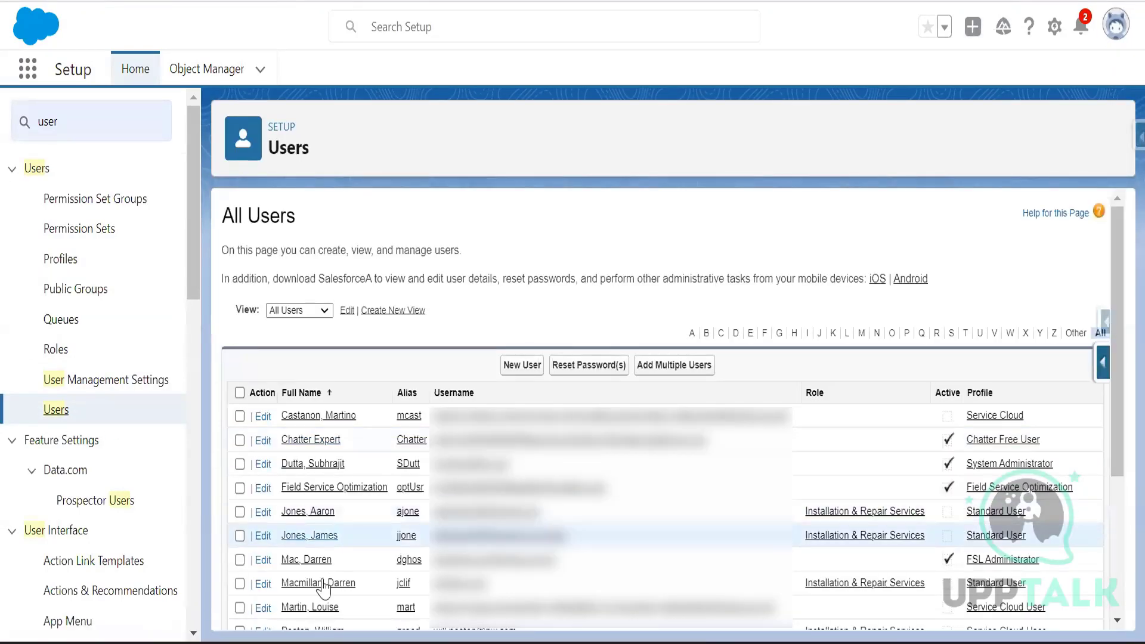
{"action": "left_click", "coordinate": [312, 563]}
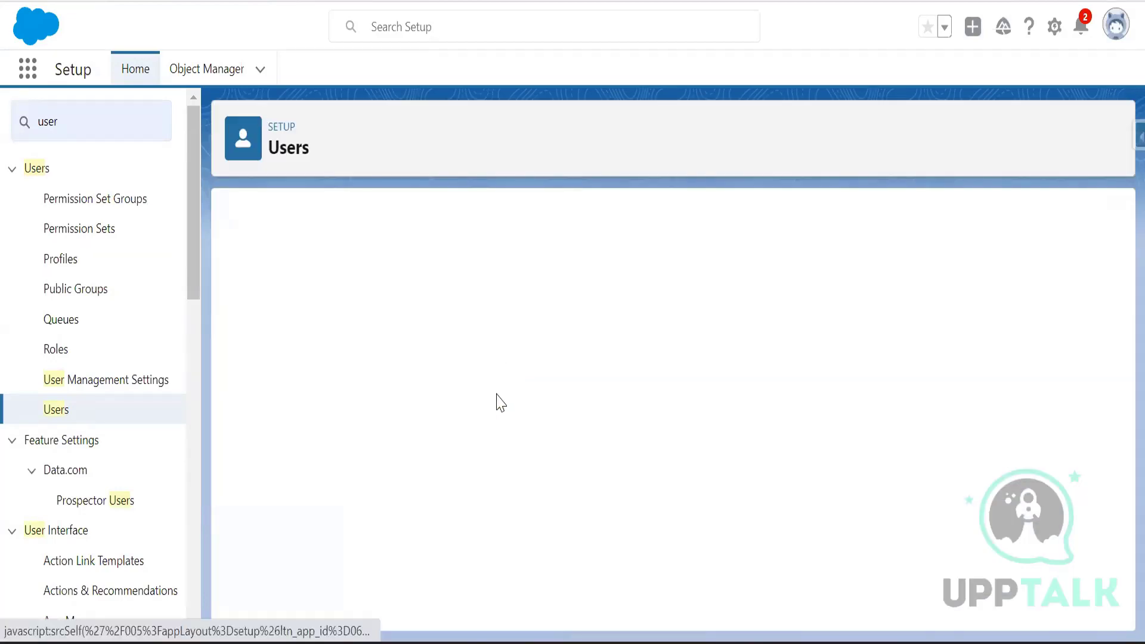
{"action": "left_click", "coordinate": [1116, 26]}
{"action": "left_click", "coordinate": [267, 34]}
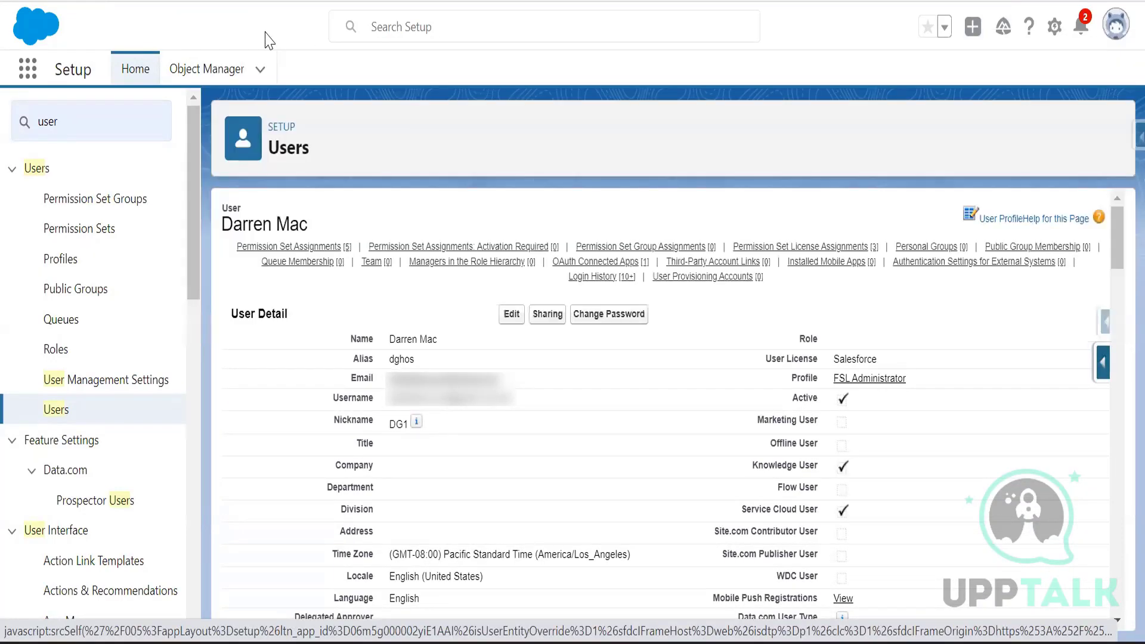
- Examine the user's permission set assignments, highlighting Field Service Admin Permissions and Field Service Dispatcher Permissions
{"action": "left_click", "coordinate": [310, 250]}
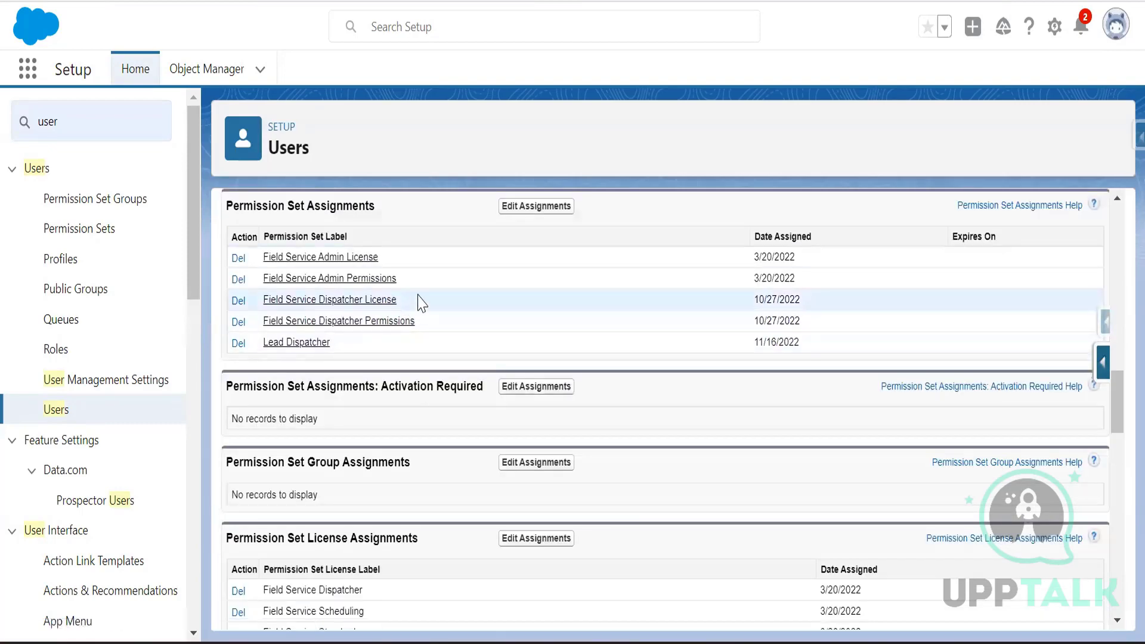
{"action": "left_click_drag", "start_coordinate": [397, 278], "coordinate": [263, 286]}
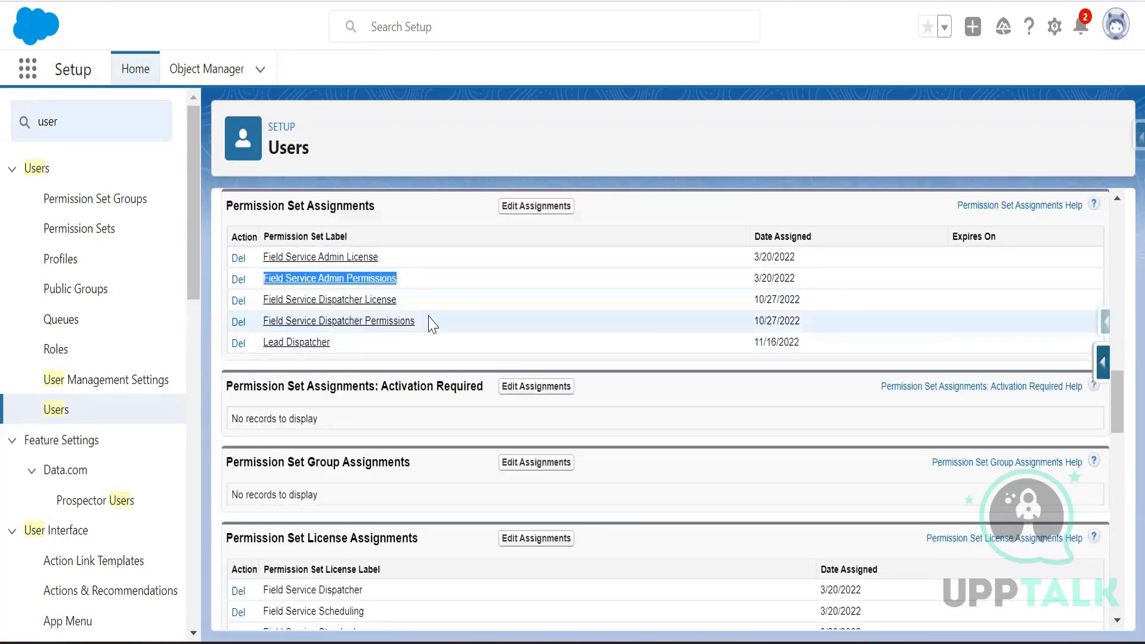
{"action": "left_click_drag", "start_coordinate": [417, 321], "coordinate": [264, 322]}
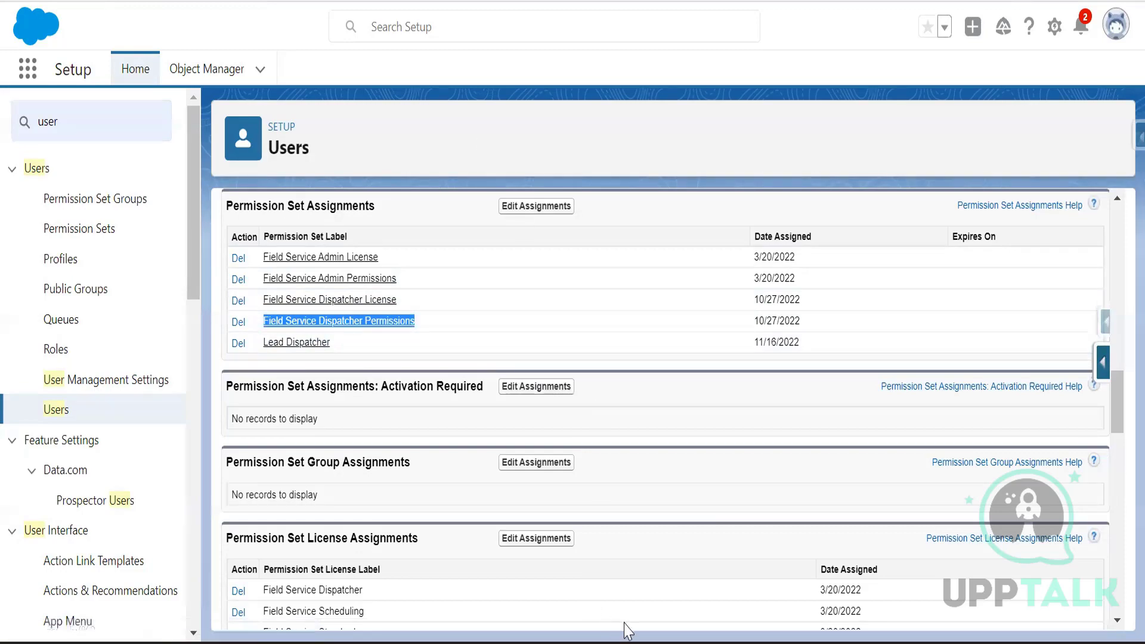
- Revisit the Permission line in the "new 44" notes in Notepad++, and return to Salesforce Setup in Chrome
{"action": "key", "text": "alt+Tab"}
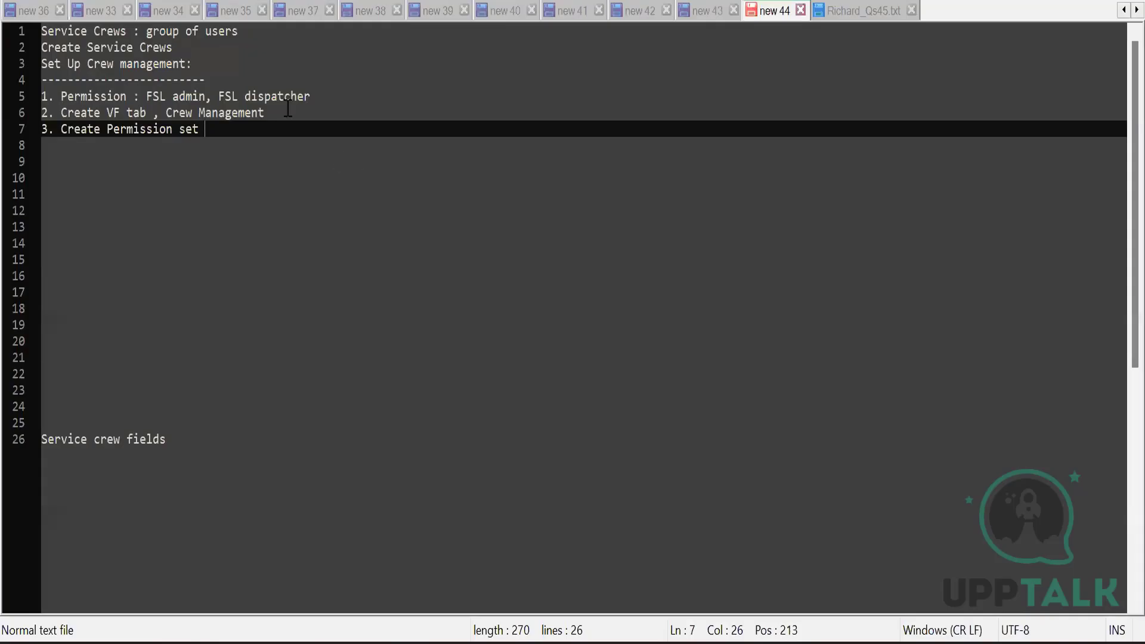
{"action": "left_click", "coordinate": [338, 101]}
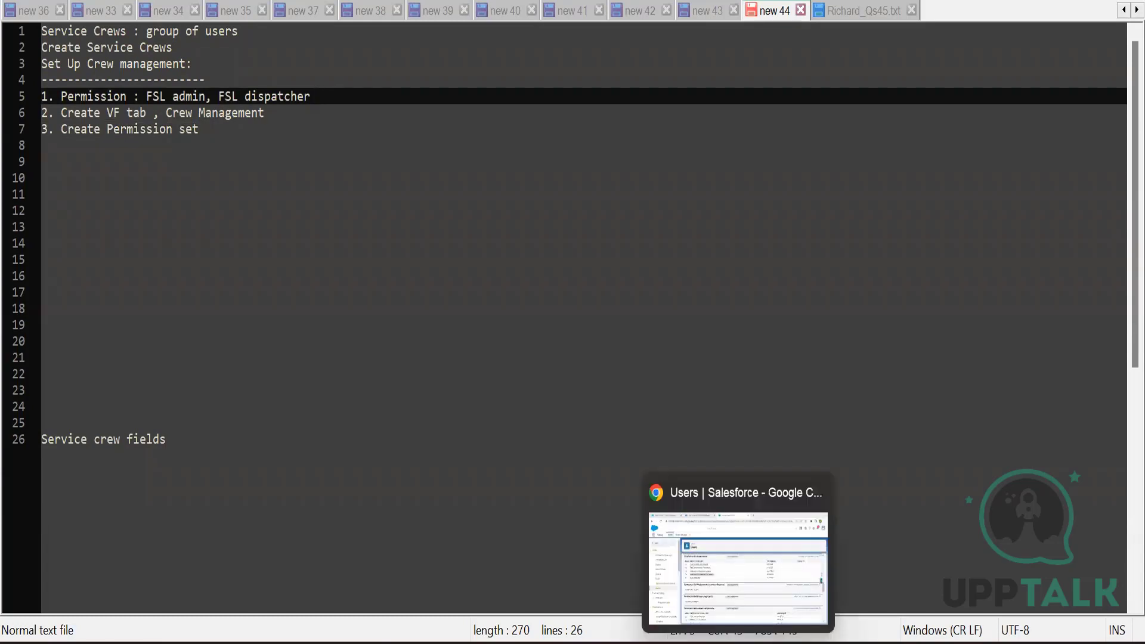
{"action": "left_click", "coordinate": [742, 643]}
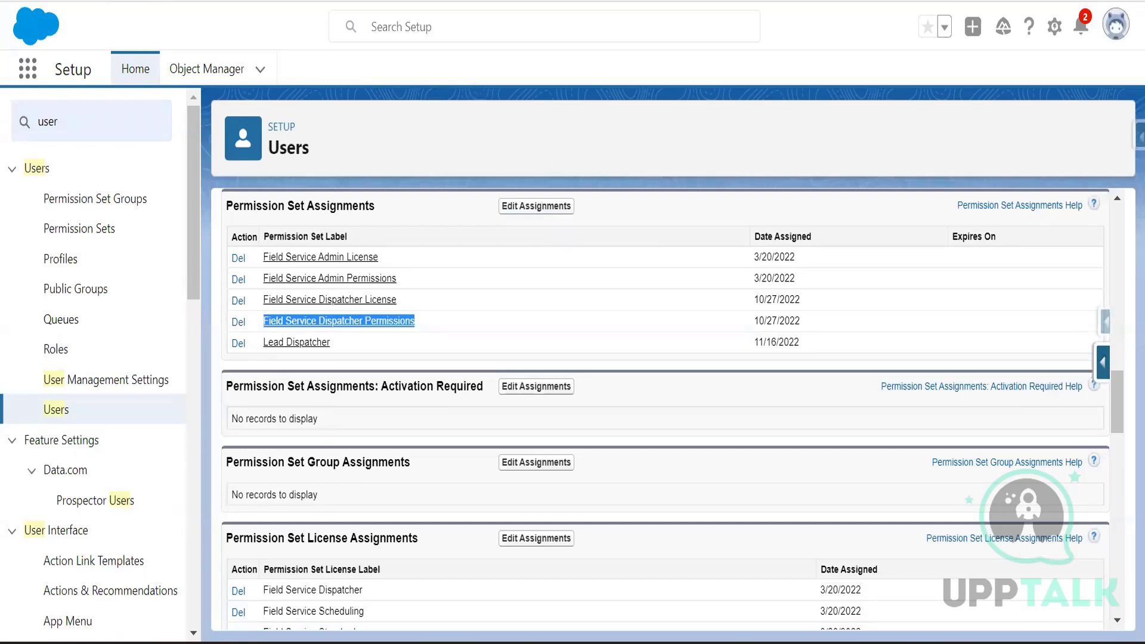
- Replace the Setup search with "tabs" and open the Tabs setup page
{"action": "left_click", "coordinate": [84, 127]}
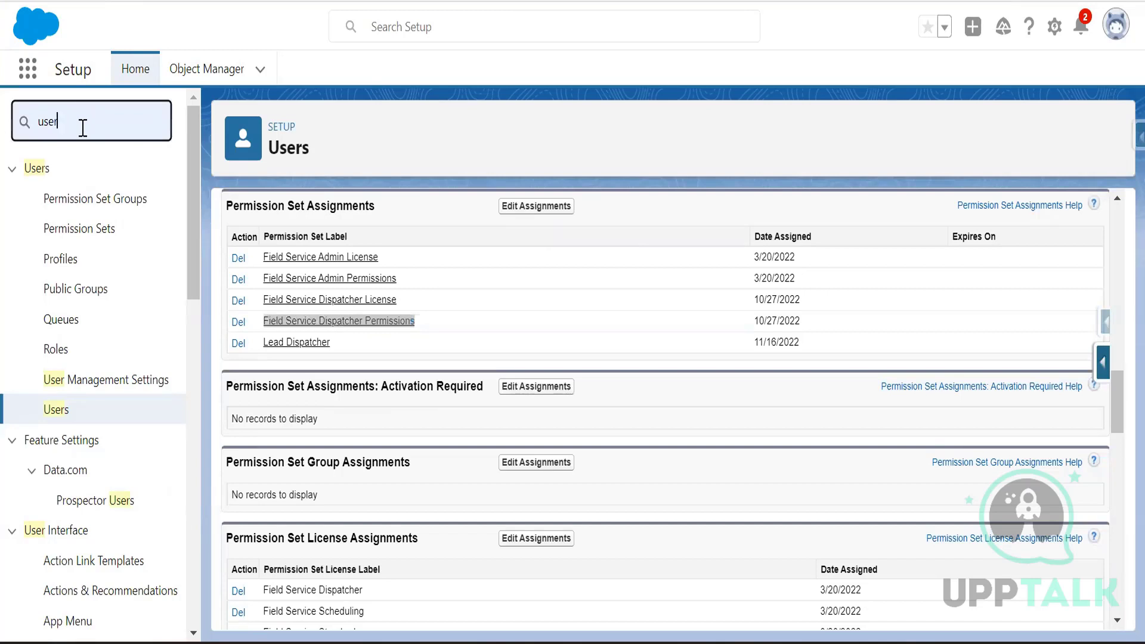
{"action": "key", "text": "BackSpace"}
{"action": "key", "text": "BackSpace"}
{"action": "key", "text": "BackSpace"}
{"action": "key", "text": "BackSpace"}
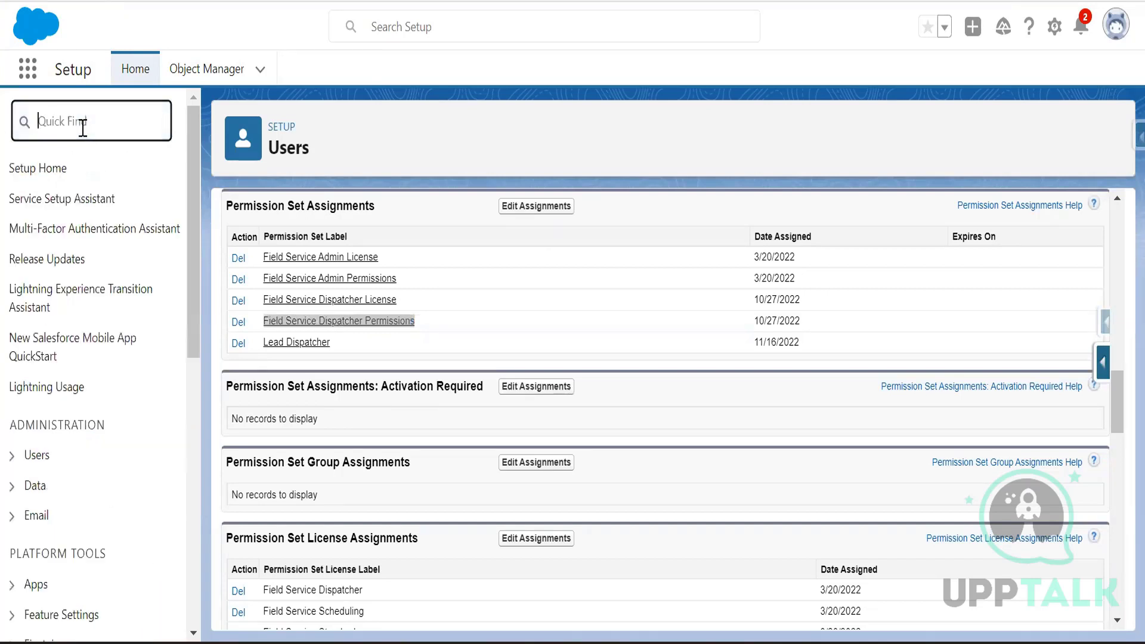
{"action": "type", "text": "tabs"}
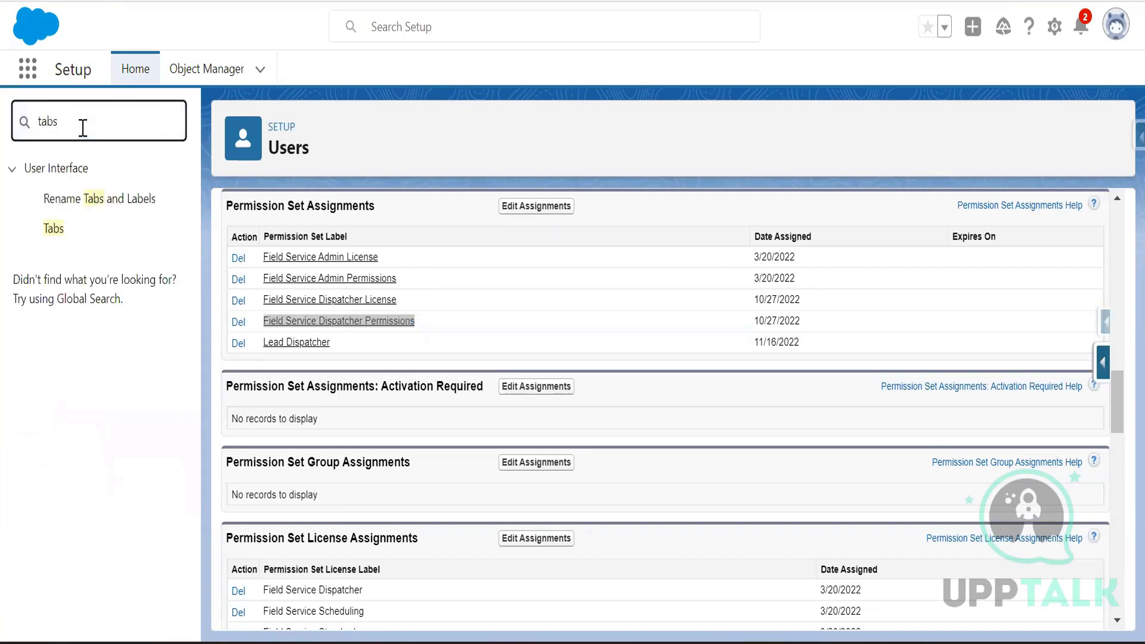
{"action": "left_click", "coordinate": [53, 229]}
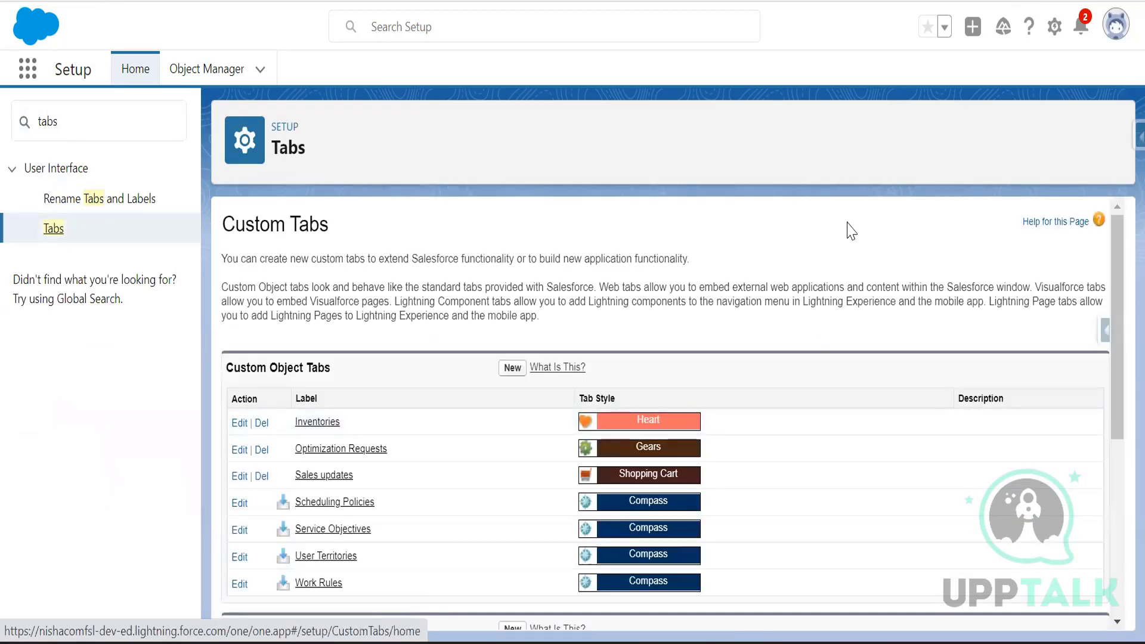
- Start a new Visualforce tab and choose CrewManagement [FSL__CrewManagement] as its Visualforce page
{"action": "scroll", "coordinate": [594, 388], "scroll_direction": "down", "scroll_amount": 5}
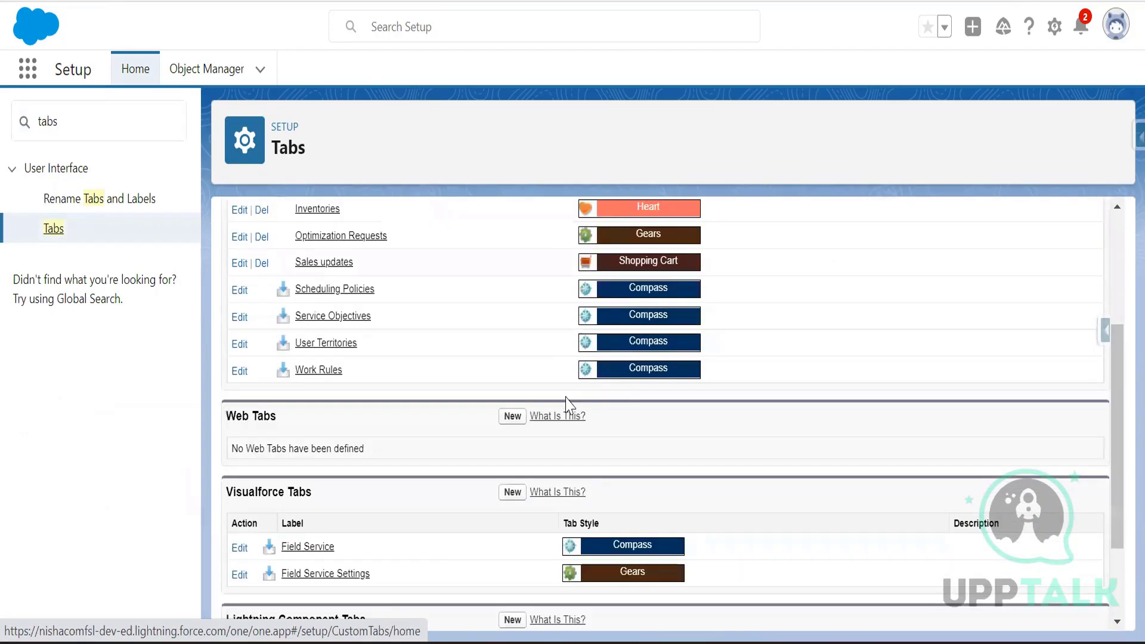
{"action": "scroll", "coordinate": [552, 474], "scroll_direction": "down", "scroll_amount": 1}
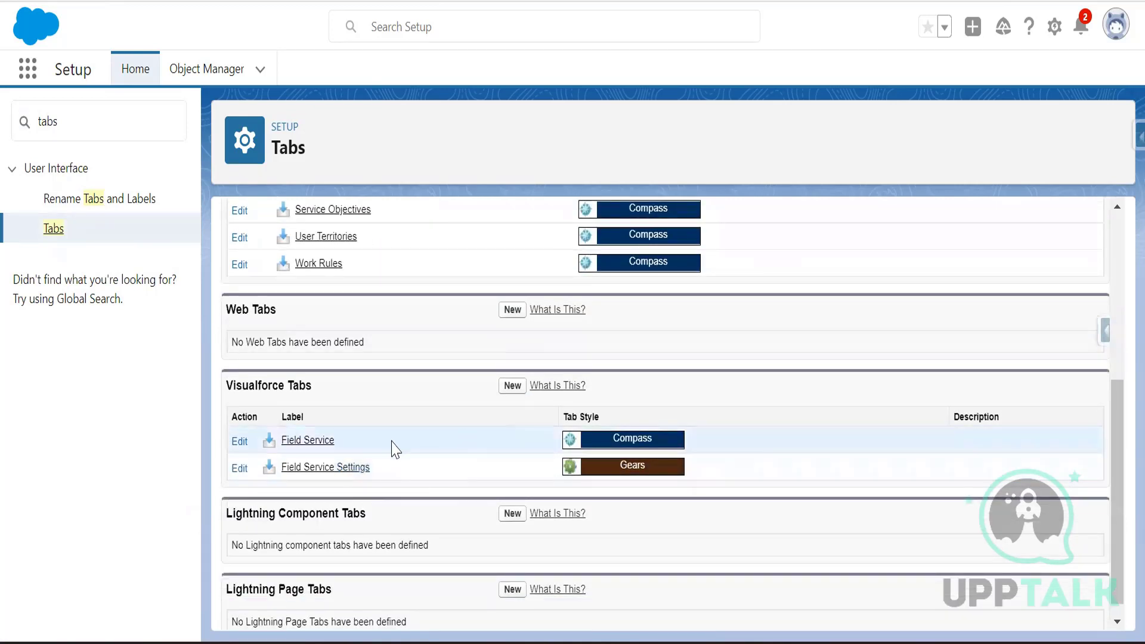
{"action": "left_click", "coordinate": [511, 388]}
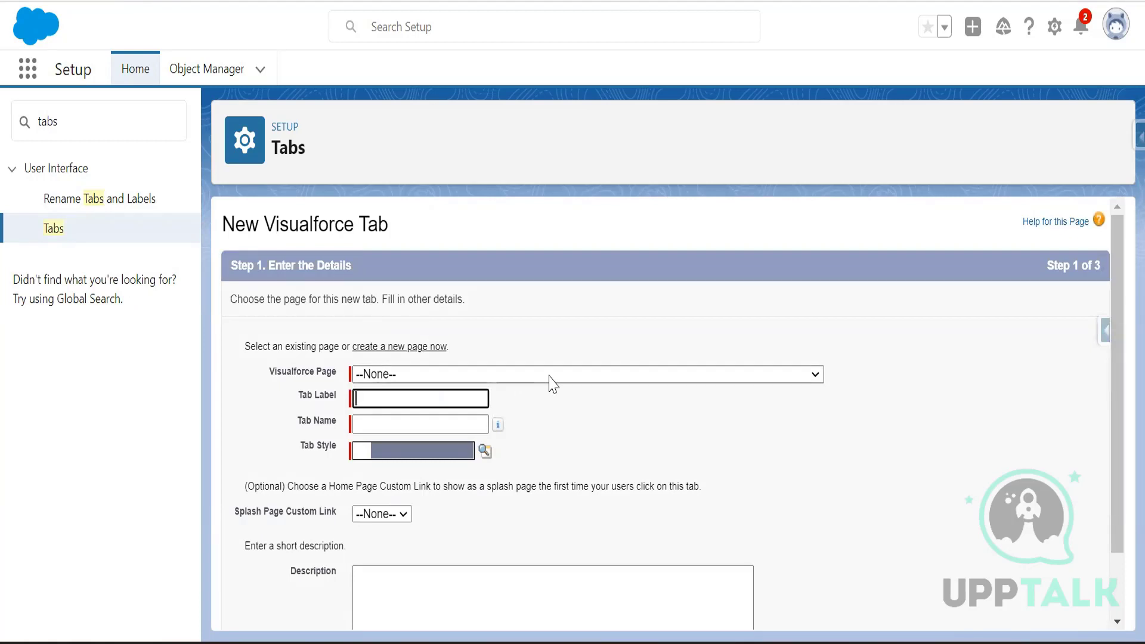
{"action": "left_click", "coordinate": [549, 376]}
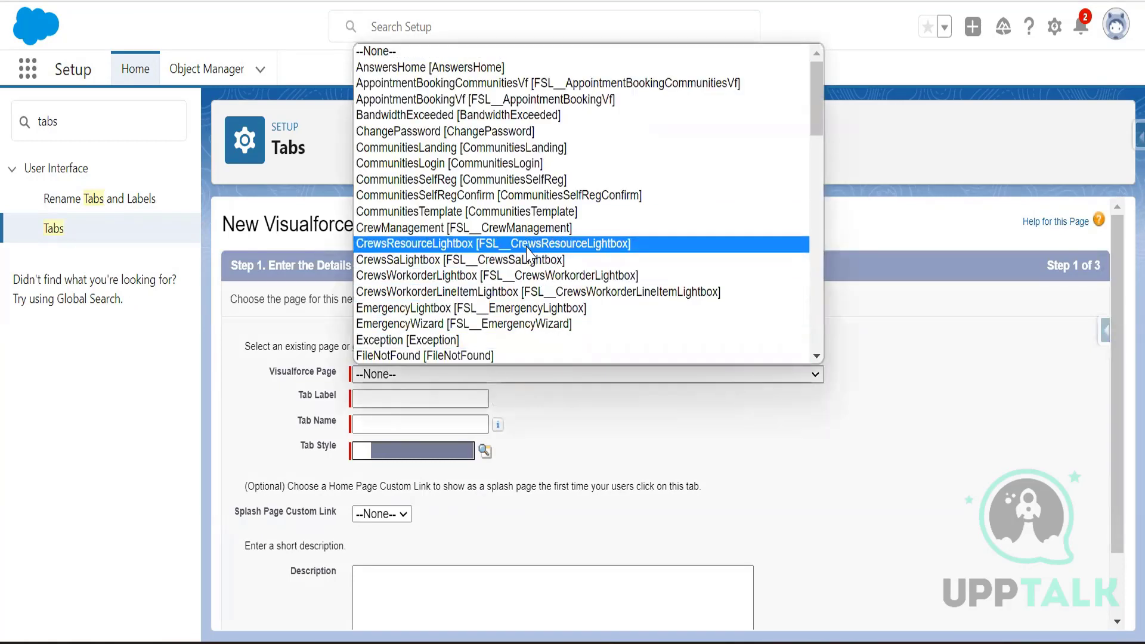
{"action": "left_click", "coordinate": [817, 357]}
{"action": "left_click", "coordinate": [817, 356]}
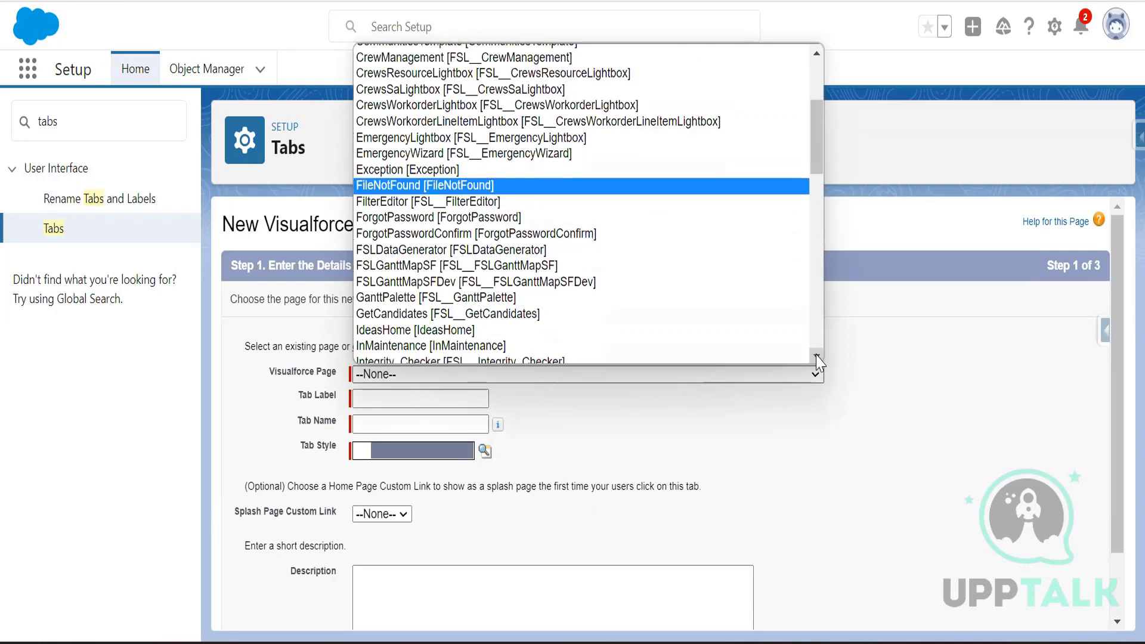
{"action": "left_click", "coordinate": [817, 356]}
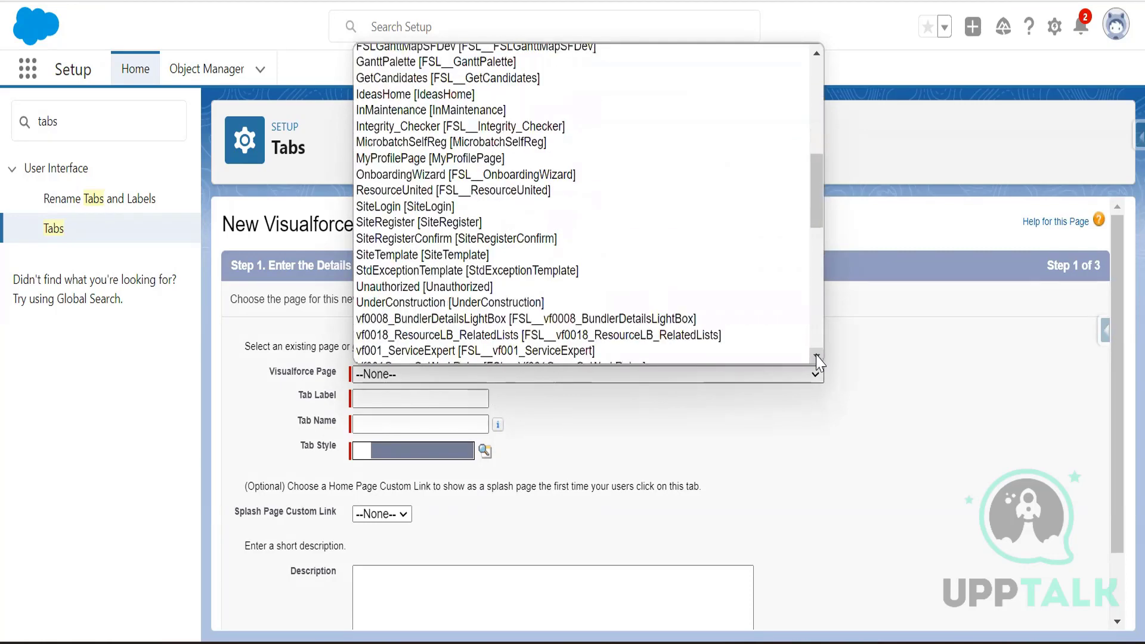
{"action": "left_click", "coordinate": [816, 356]}
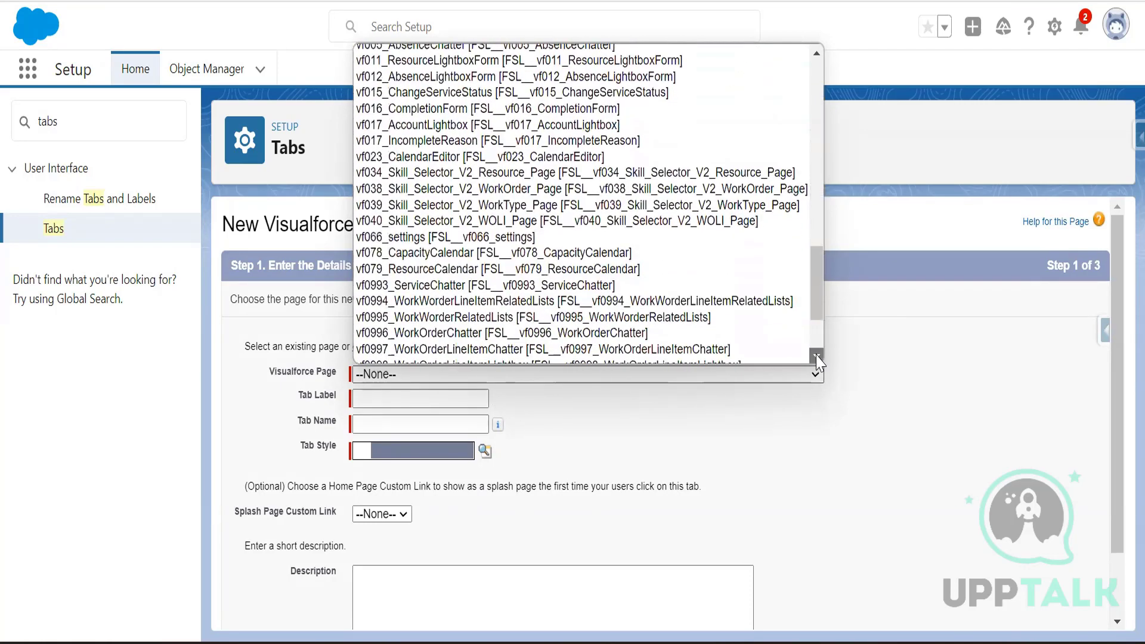
{"action": "left_click", "coordinate": [817, 356]}
{"action": "left_click_drag", "start_coordinate": [817, 305], "coordinate": [818, 91]}
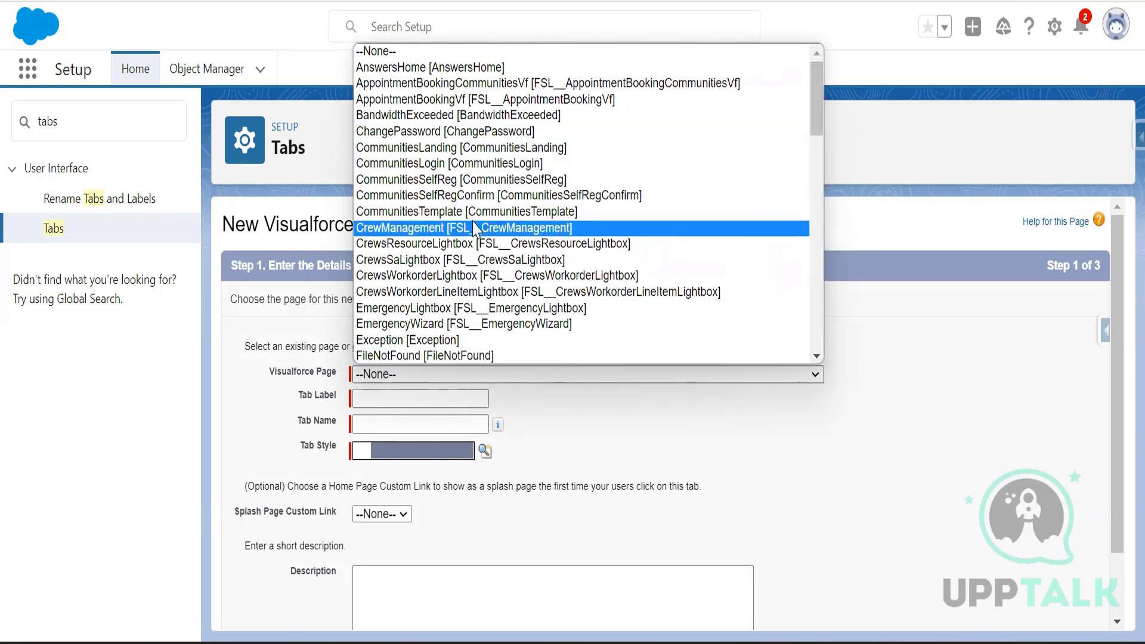
{"action": "left_click", "coordinate": [402, 229]}
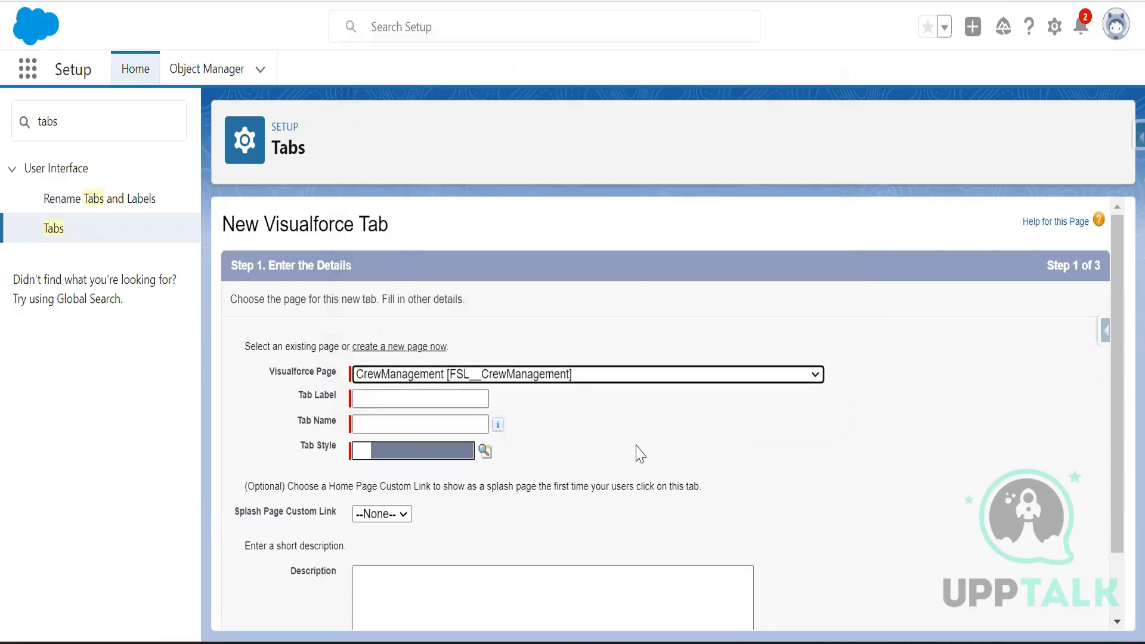
- Review the other available Visualforce pages for the new tab, keeping CrewManagement [FSL__CrewManagement] as the choice
{"action": "left_click", "coordinate": [756, 376]}
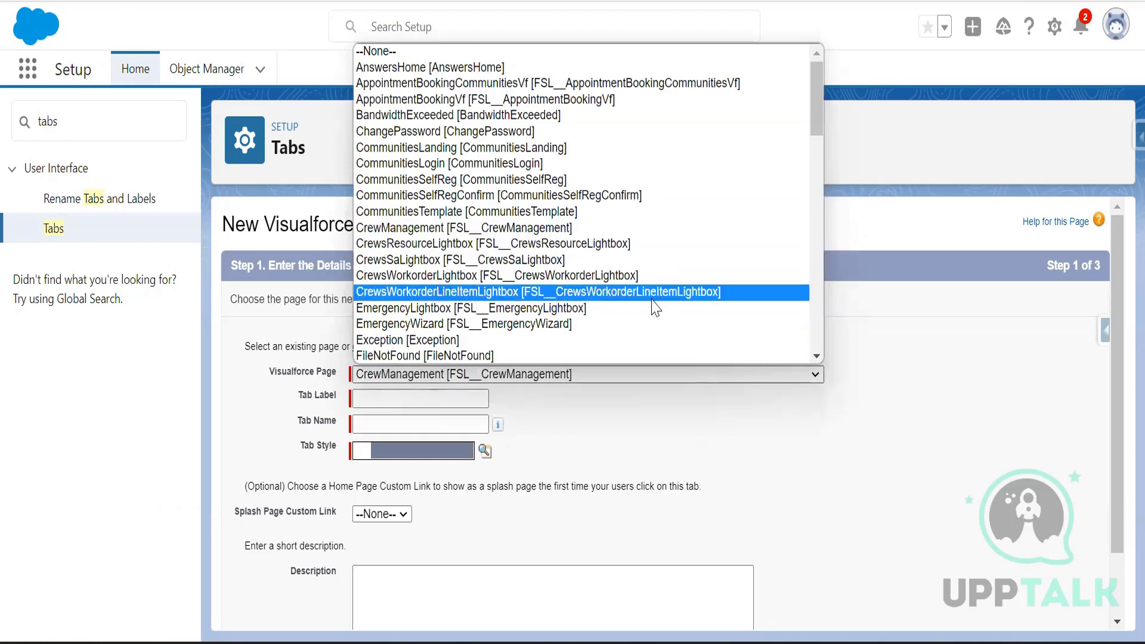
{"action": "scroll", "coordinate": [633, 298], "scroll_direction": "down", "scroll_amount": 4}
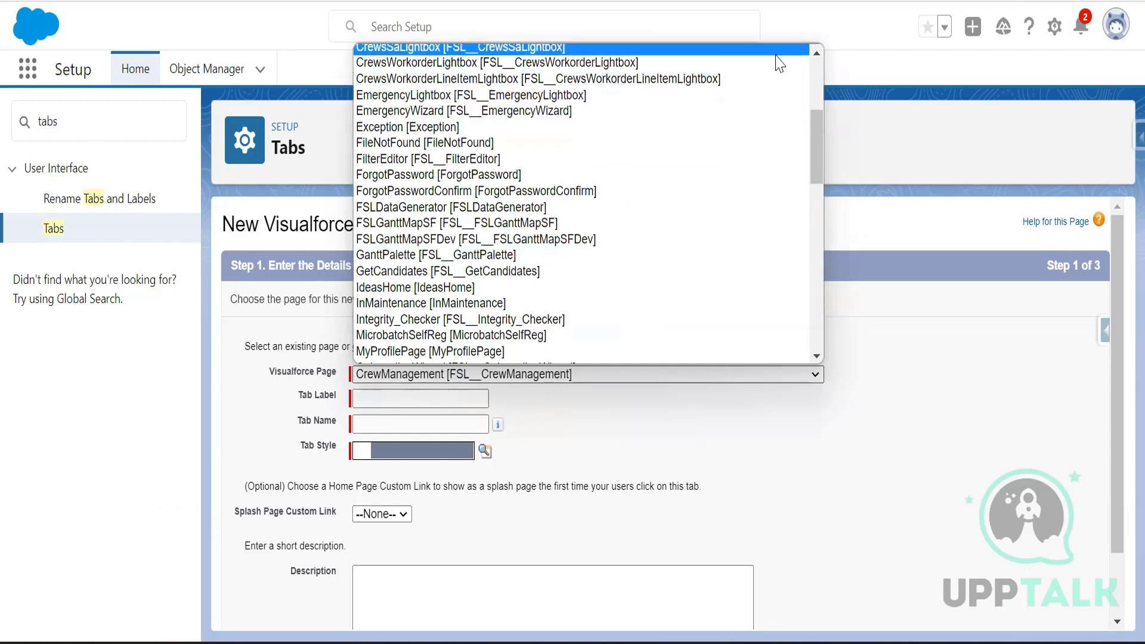
{"action": "left_click", "coordinate": [816, 54]}
{"action": "left_click", "coordinate": [816, 55]}
{"action": "left_click", "coordinate": [816, 56]}
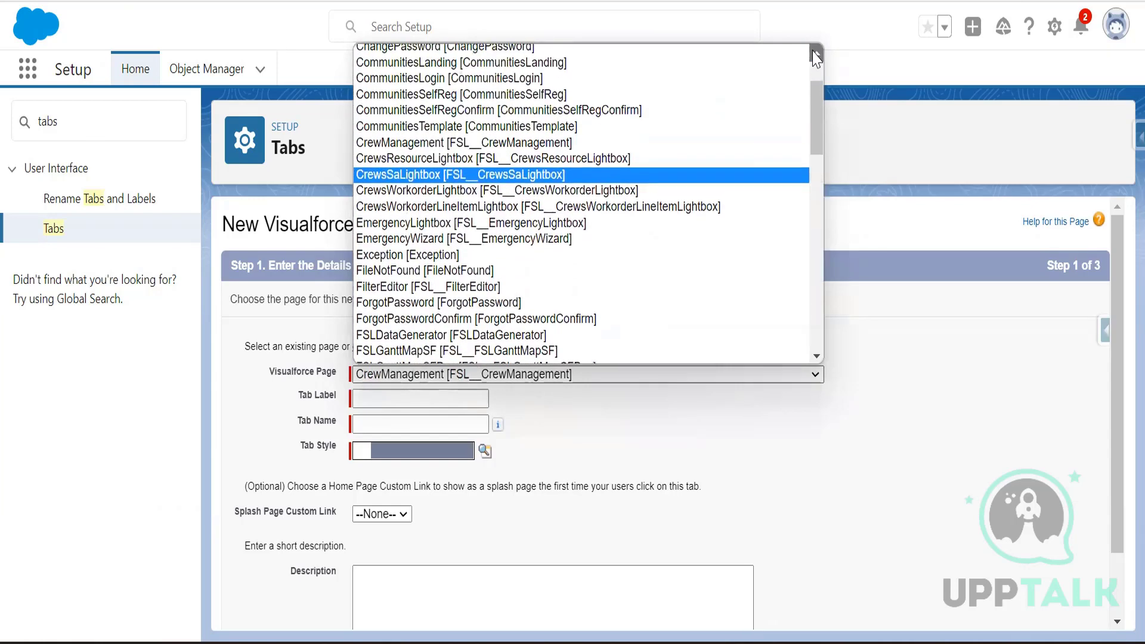
{"action": "left_click", "coordinate": [816, 56]}
{"action": "left_click", "coordinate": [816, 55]}
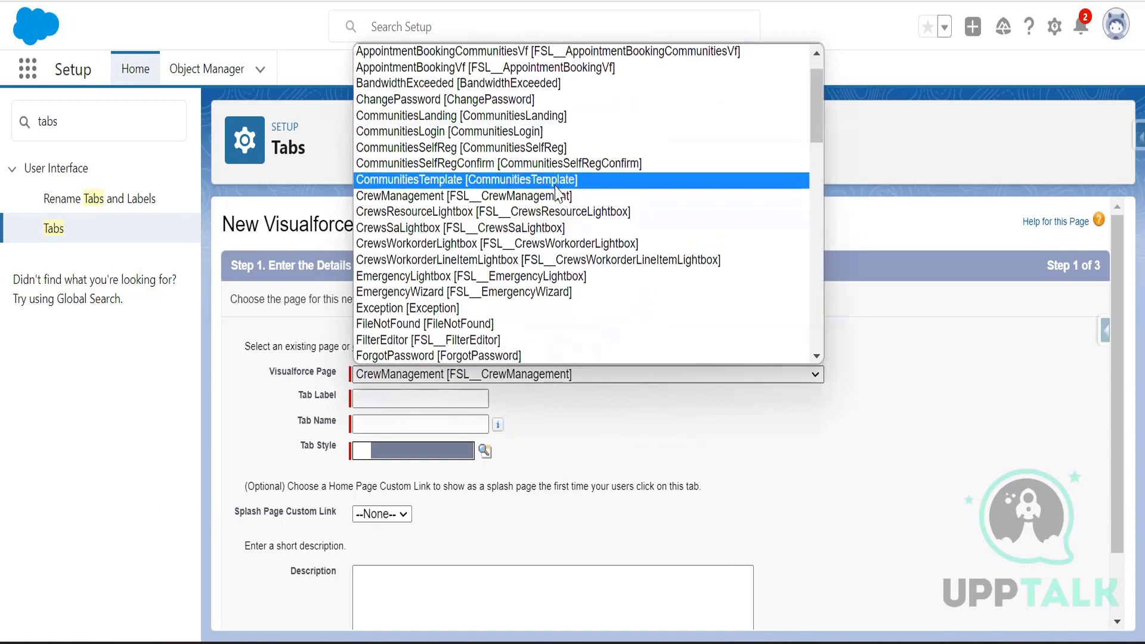
{"action": "left_click", "coordinate": [553, 196]}
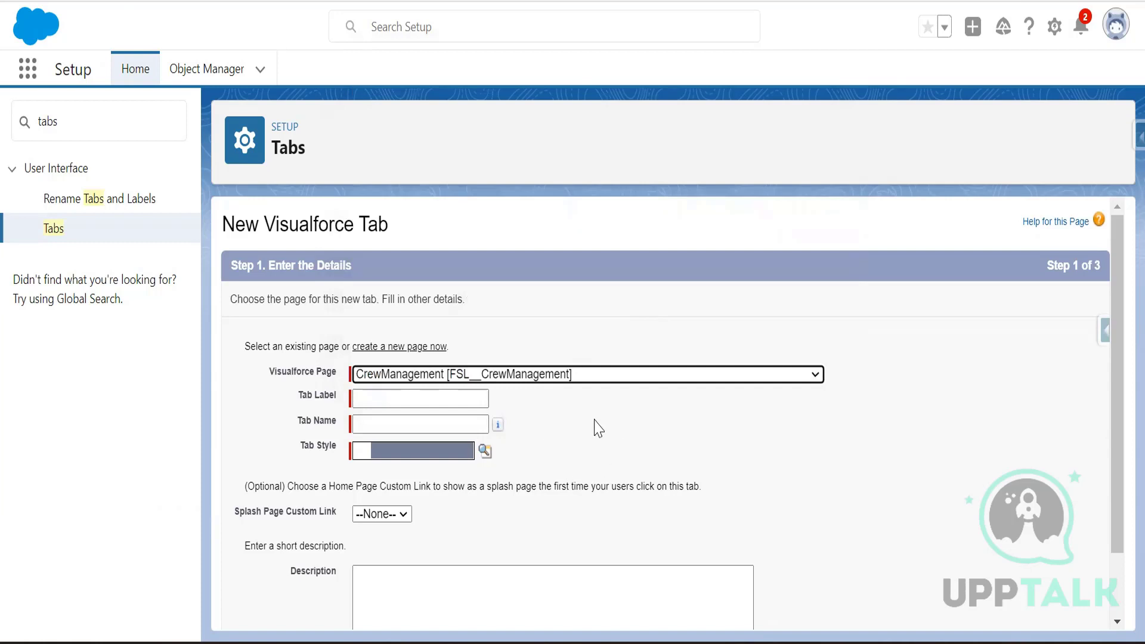
- Label the new tab "Crew Management", give it the Airplane tab style and continue to the profile settings
{"action": "left_click", "coordinate": [464, 400]}
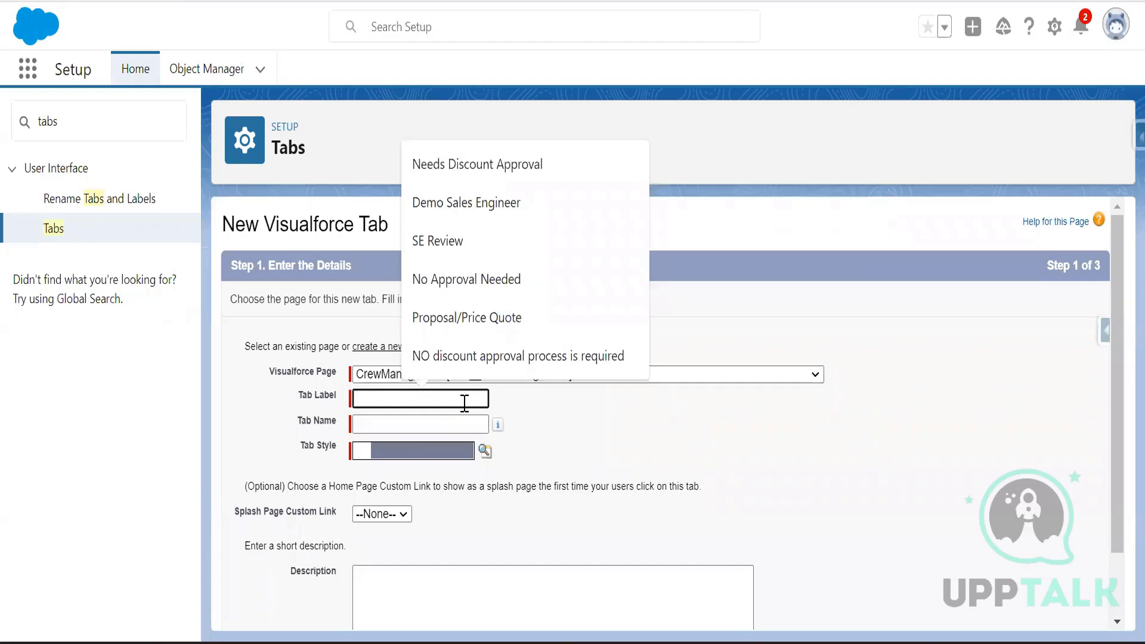
{"action": "type", "text": "Crew Management"}
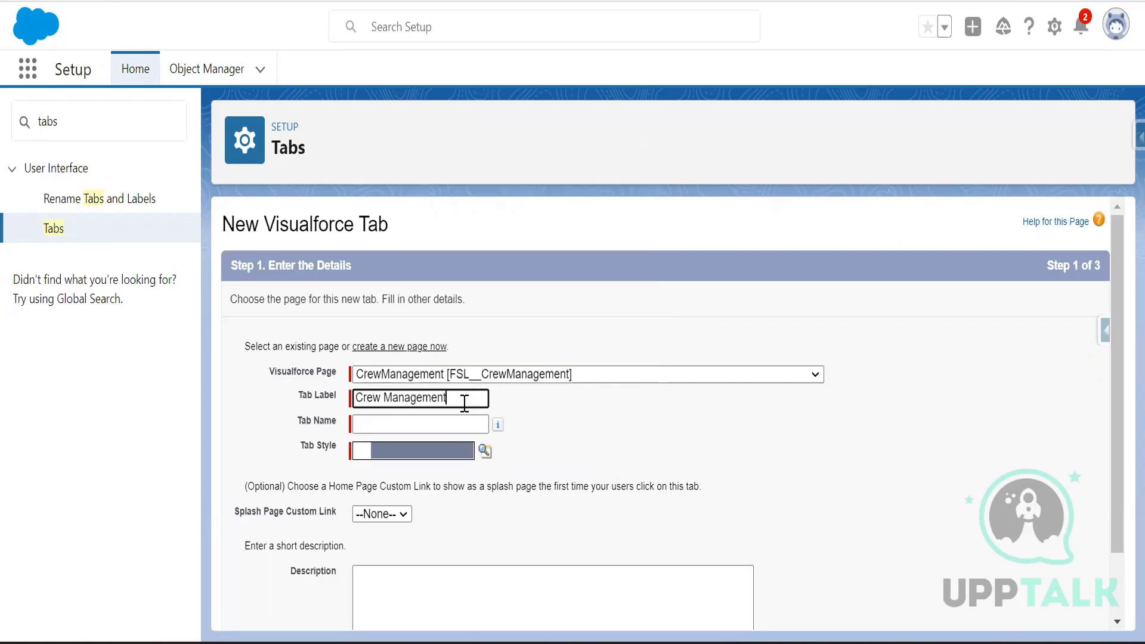
{"action": "left_click", "coordinate": [440, 425]}
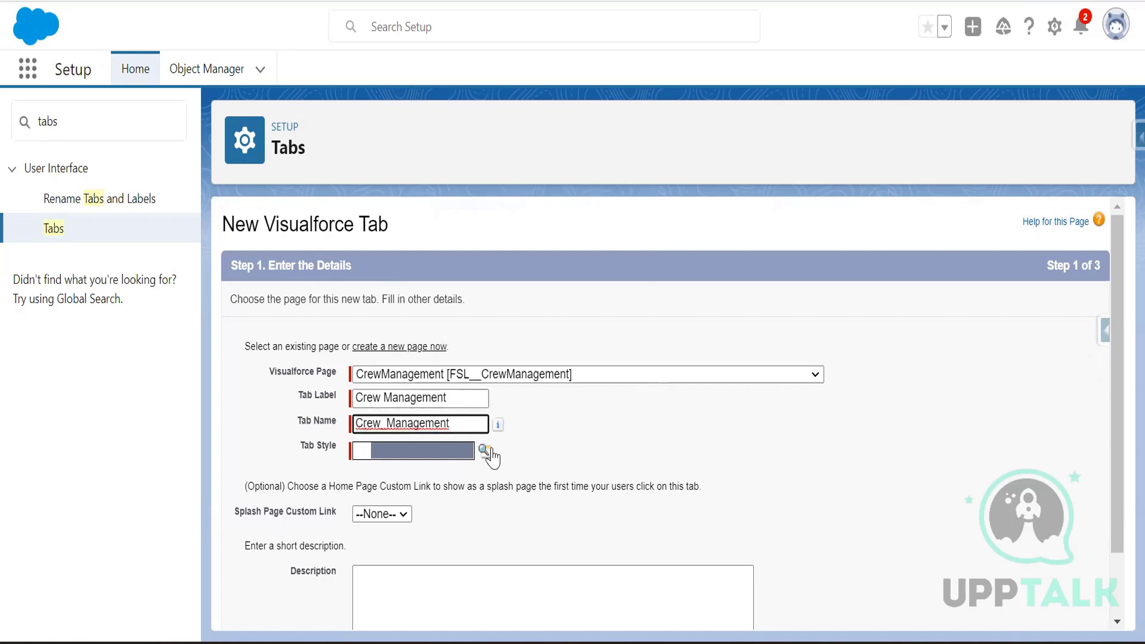
{"action": "left_click", "coordinate": [485, 452]}
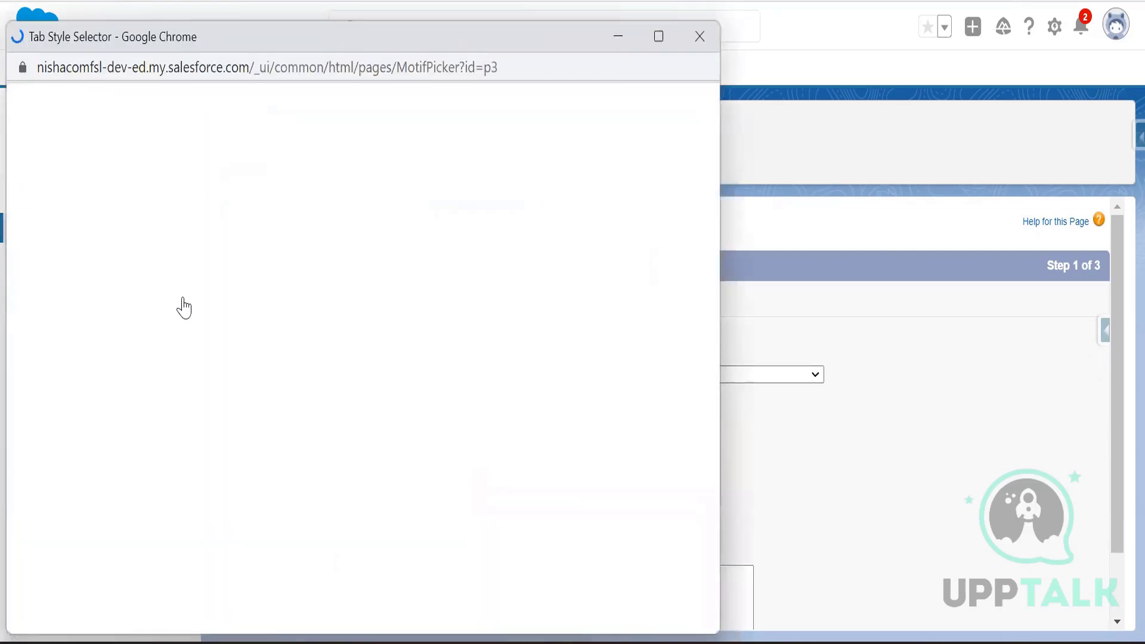
{"action": "left_click", "coordinate": [113, 164]}
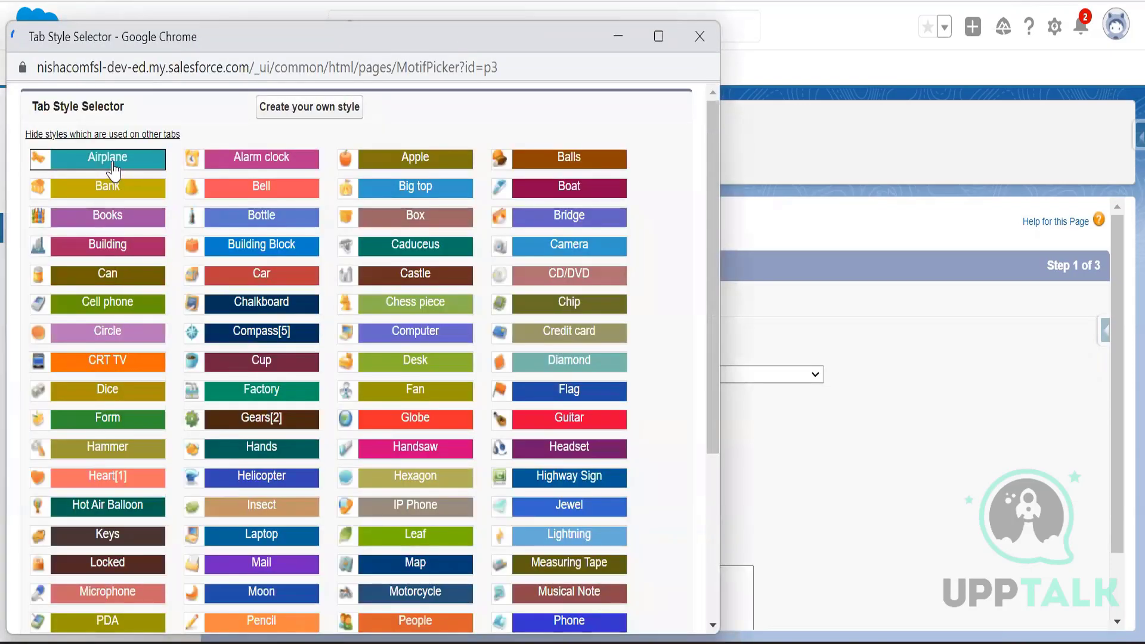
{"action": "scroll", "coordinate": [895, 481], "scroll_direction": "down", "scroll_amount": 1}
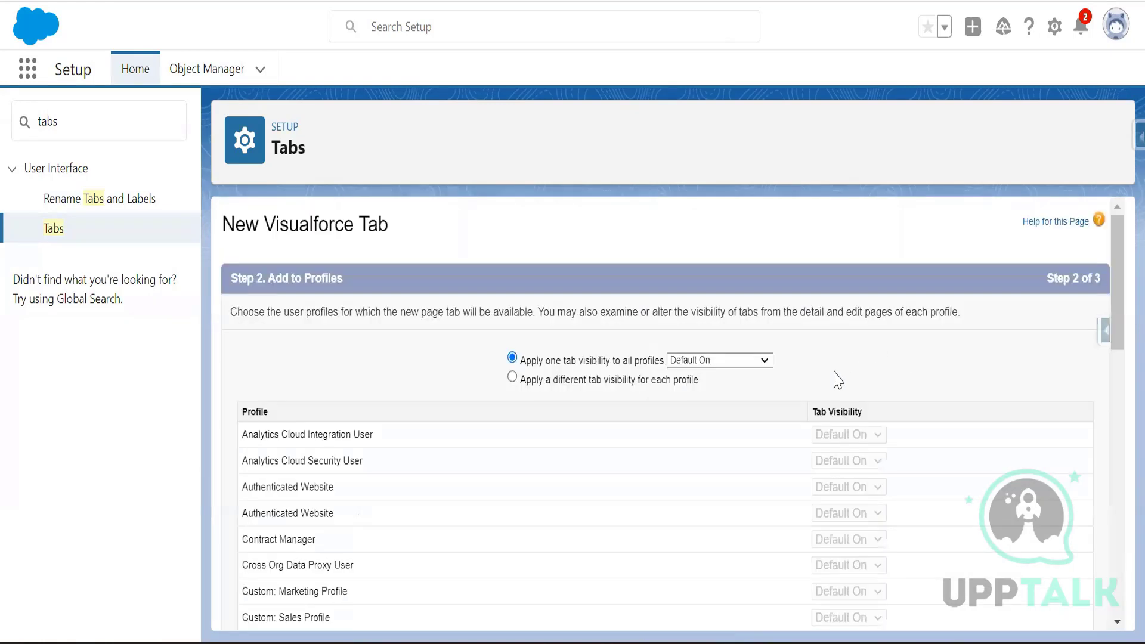
- Save the Crew Management tab with Default On visibility for all profiles and inclusion in all custom apps, and check the Visualforce tabs list
{"action": "scroll", "coordinate": [475, 463], "scroll_direction": "down", "scroll_amount": 15}
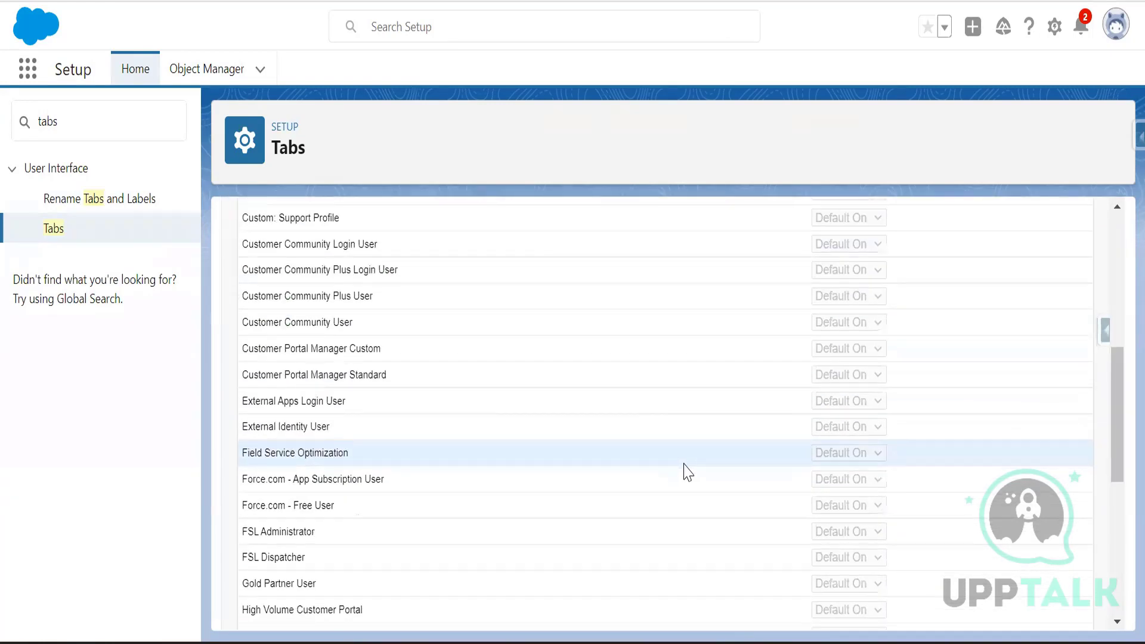
{"action": "scroll", "coordinate": [683, 472], "scroll_direction": "up", "scroll_amount": 15}
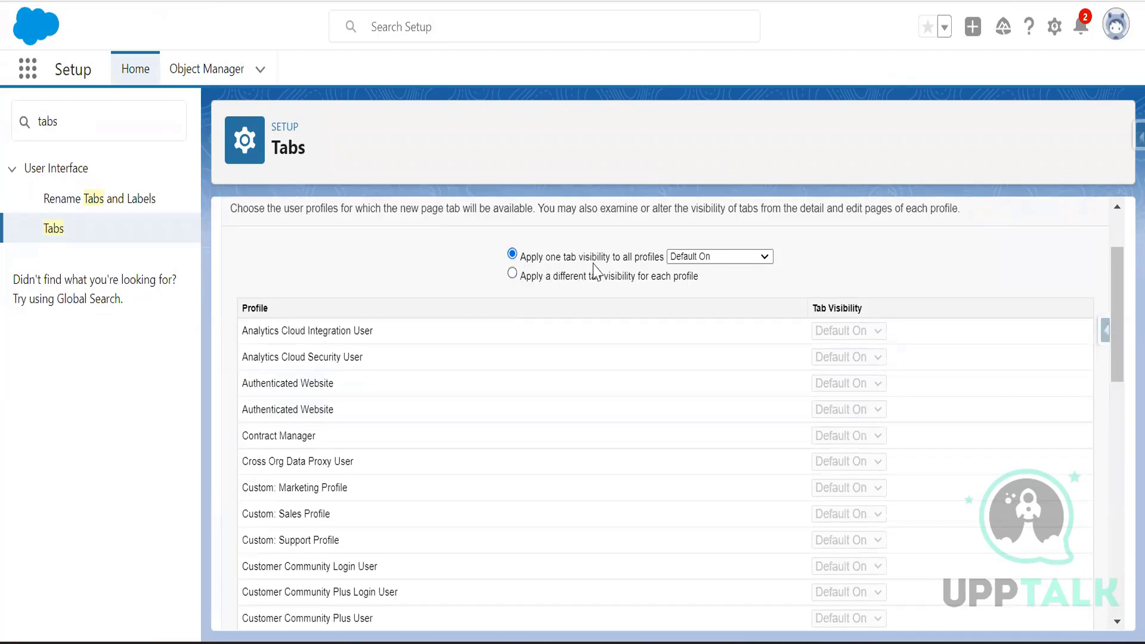
{"action": "scroll", "coordinate": [870, 440], "scroll_direction": "down", "scroll_amount": 10}
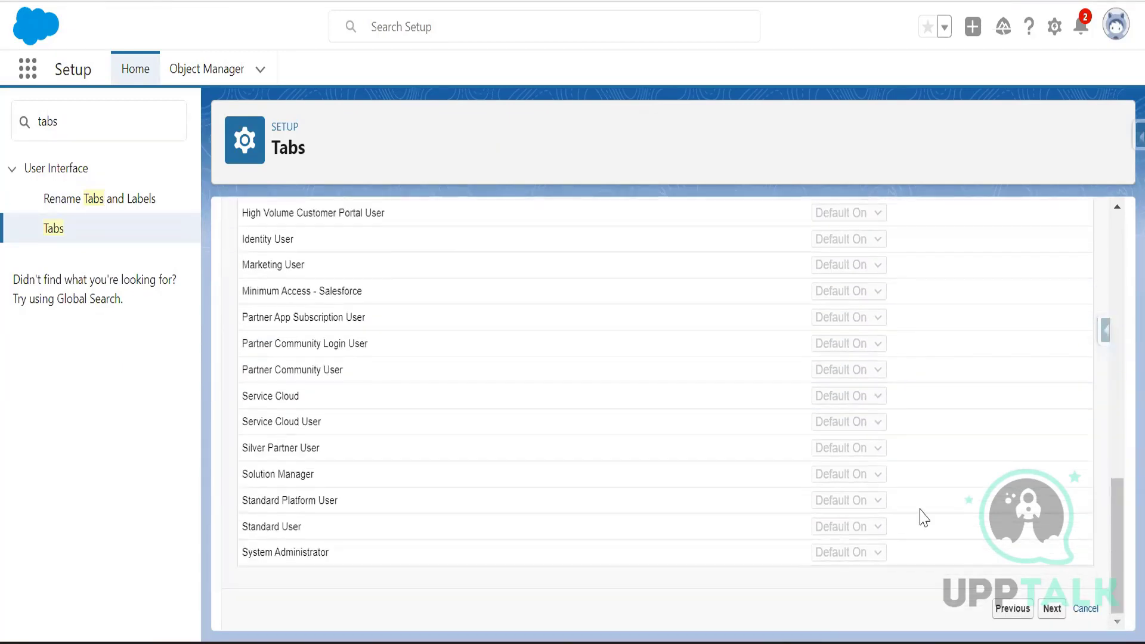
{"action": "left_click", "coordinate": [1052, 608]}
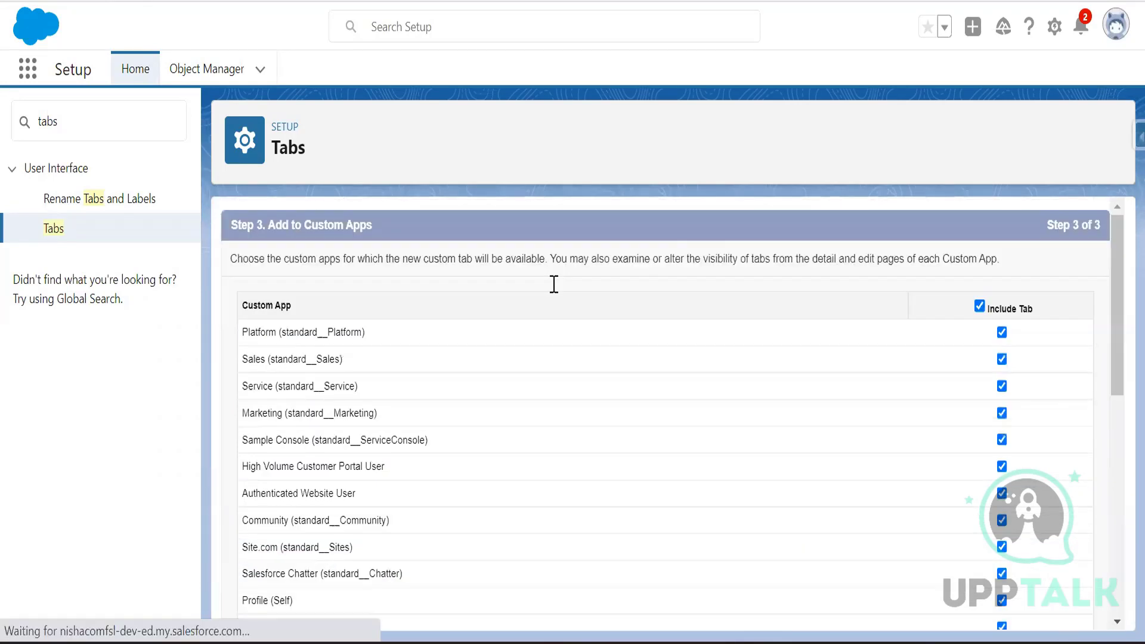
{"action": "scroll", "coordinate": [793, 417], "scroll_direction": "down", "scroll_amount": 10}
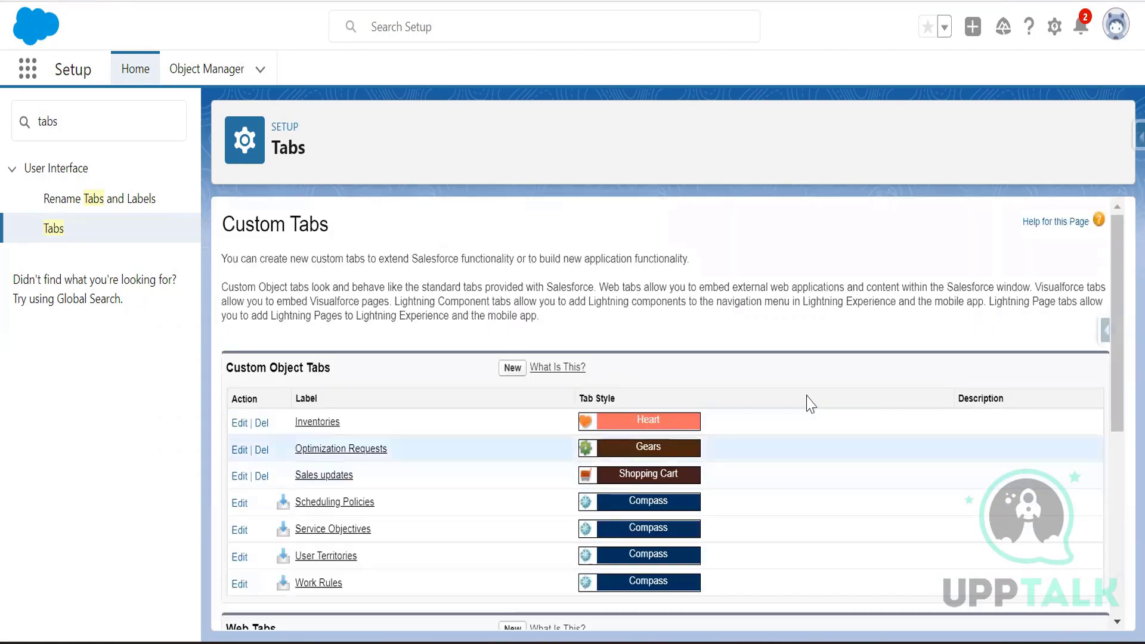
{"action": "scroll", "coordinate": [390, 558], "scroll_direction": "down", "scroll_amount": 3}
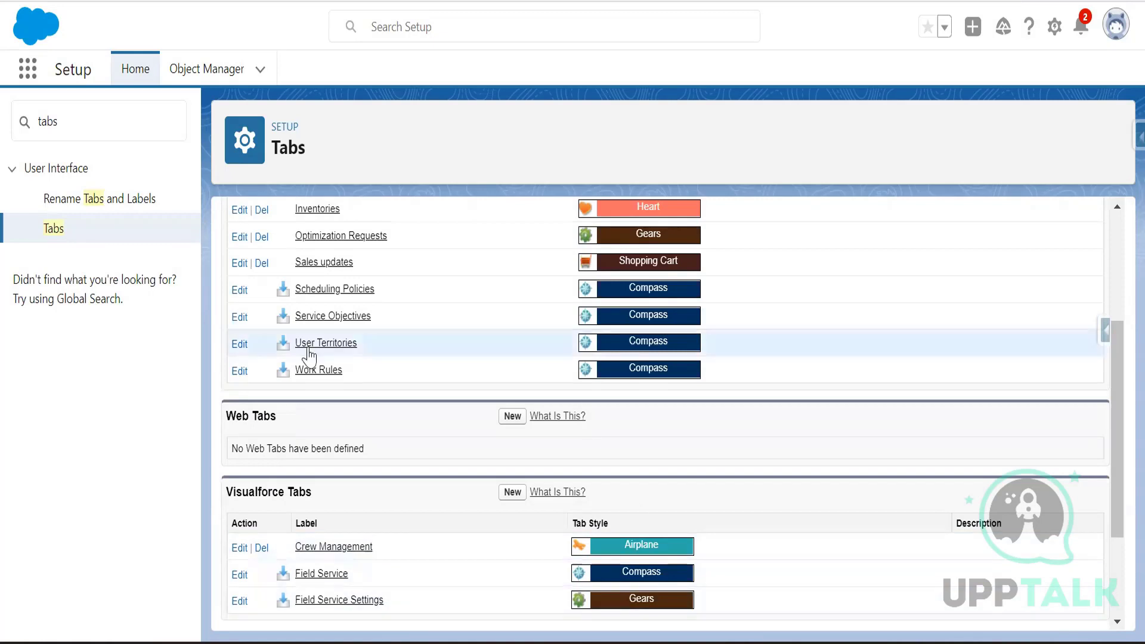
{"action": "scroll", "coordinate": [438, 505], "scroll_direction": "up", "scroll_amount": 3}
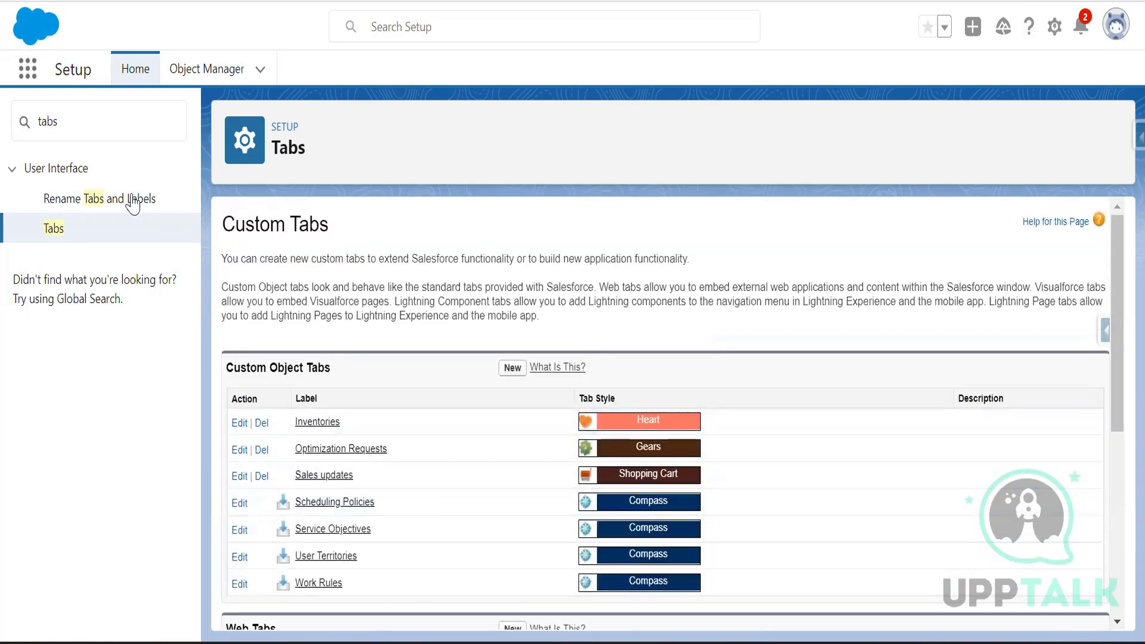
- Replace the Setup search with "lightning" and open Lightning App Builder to start a new Lightning page
{"action": "double_click", "coordinate": [60, 124]}
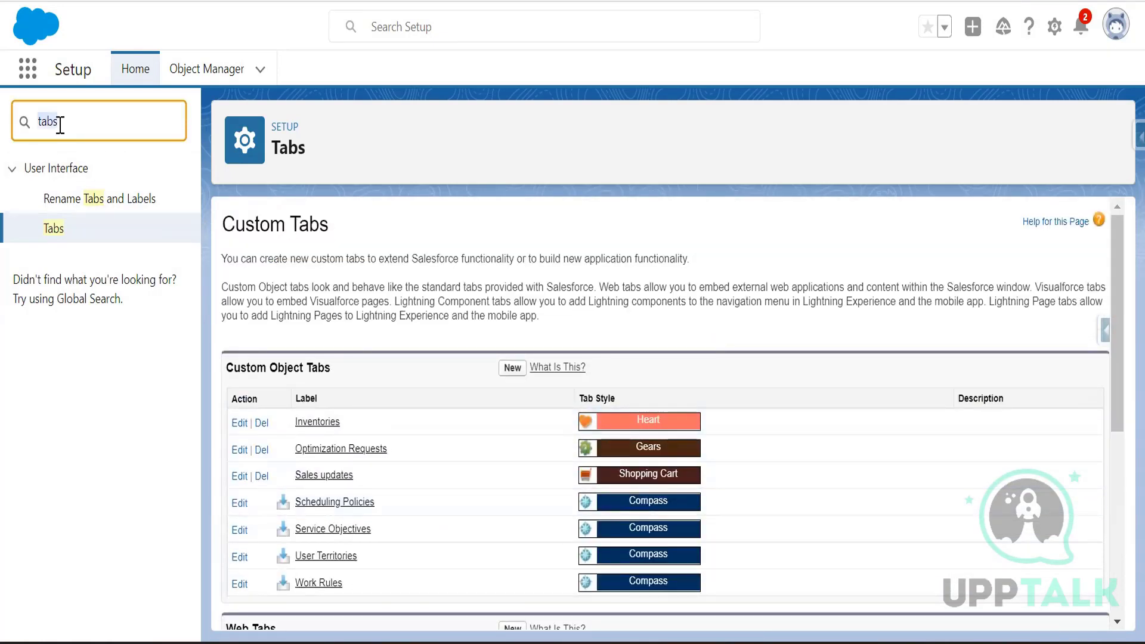
{"action": "key", "text": "BackSpace"}
{"action": "type", "text": "lightn"}
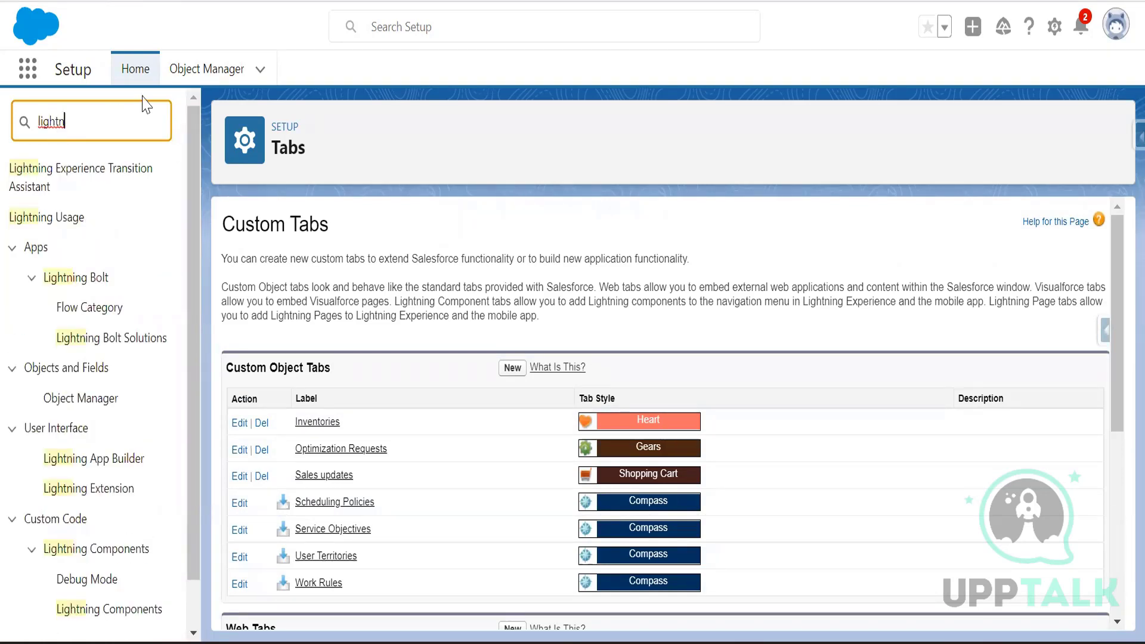
{"action": "key", "text": "BackSpace"}
{"action": "key", "text": "BackSpace"}
{"action": "type", "text": "tning p"}
{"action": "key", "text": "BackSpace"}
{"action": "key", "text": "BackSpace"}
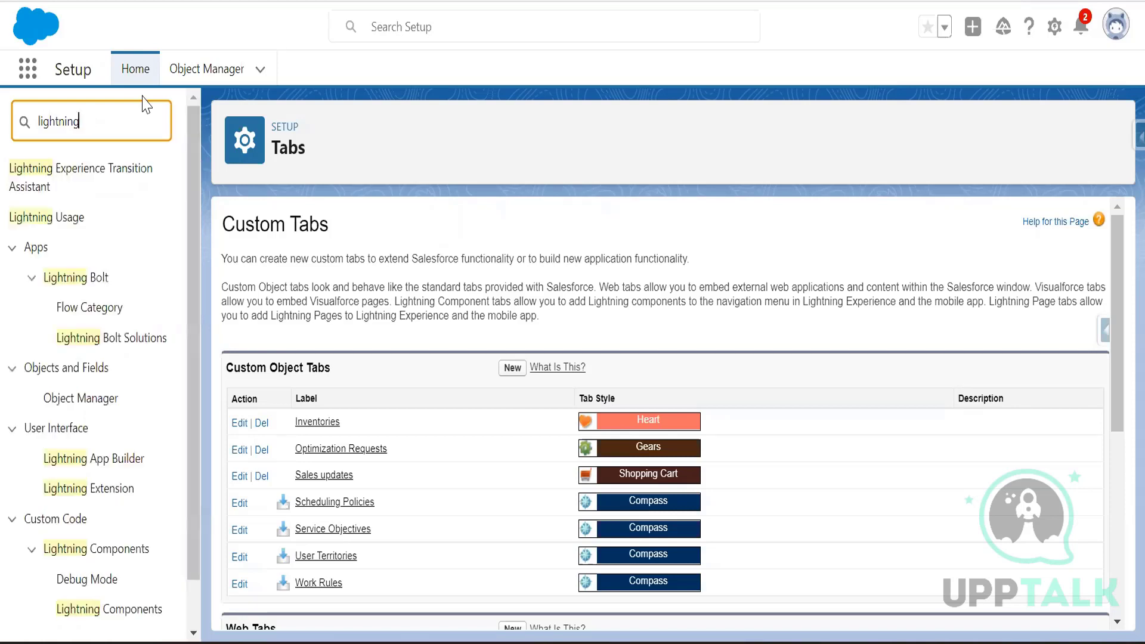
{"action": "scroll", "coordinate": [71, 537], "scroll_direction": "down", "scroll_amount": 2}
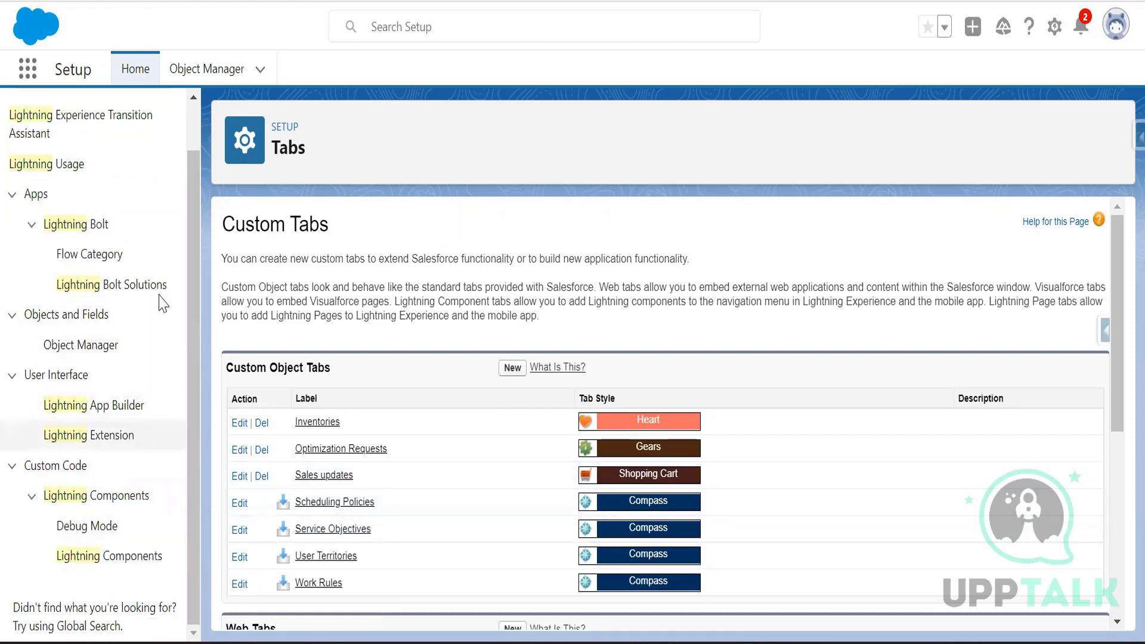
{"action": "left_click", "coordinate": [132, 410]}
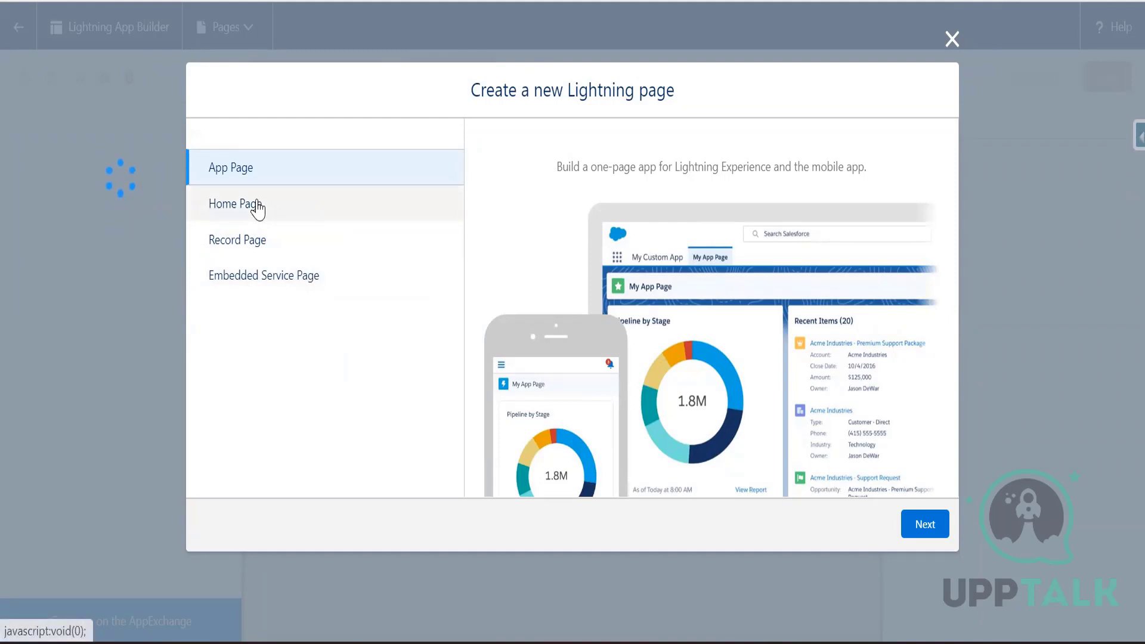
- Create an App Page labelled "Crew Management" using the Header and Left Sidebar template
{"action": "left_click", "coordinate": [922, 526]}
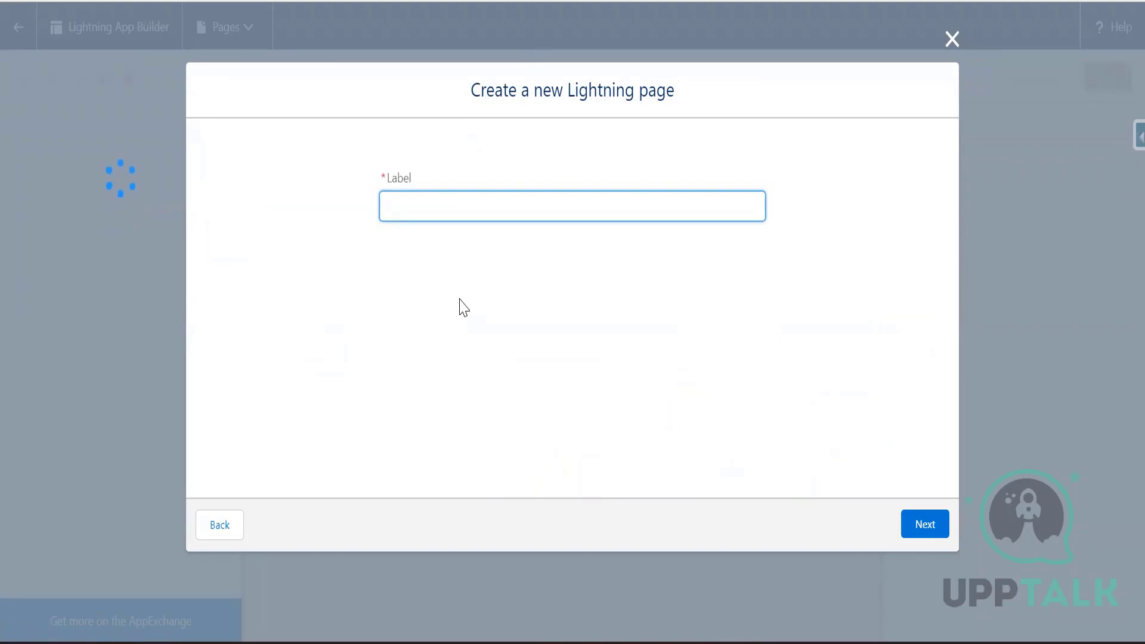
{"action": "type", "text": "Crew Management"}
{"action": "left_click", "coordinate": [924, 524]}
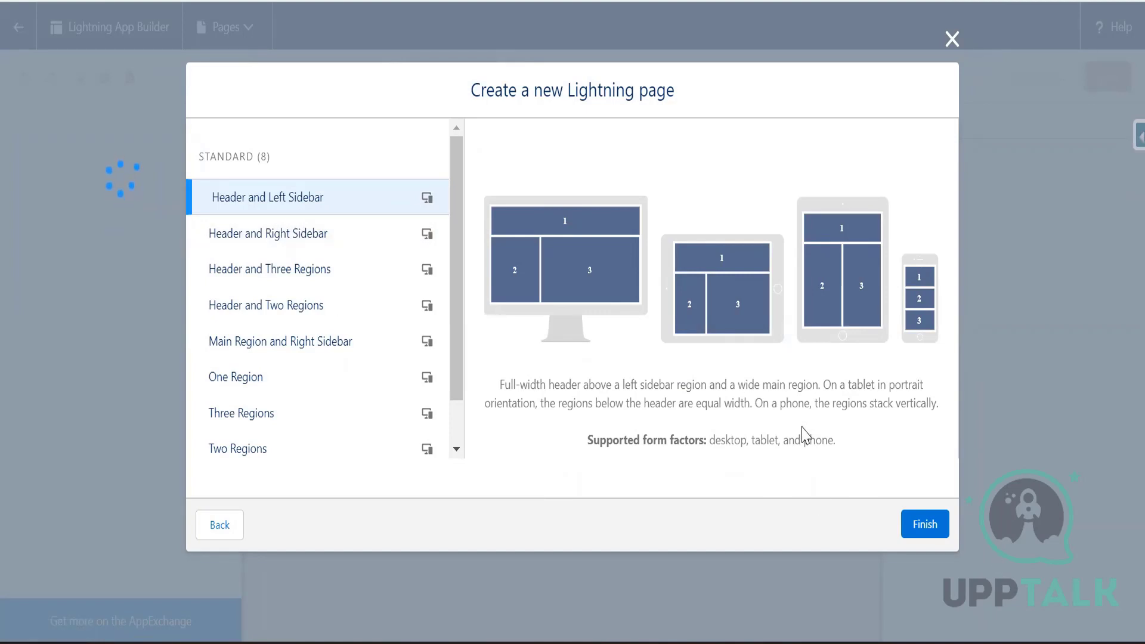
{"action": "left_click", "coordinate": [932, 528]}
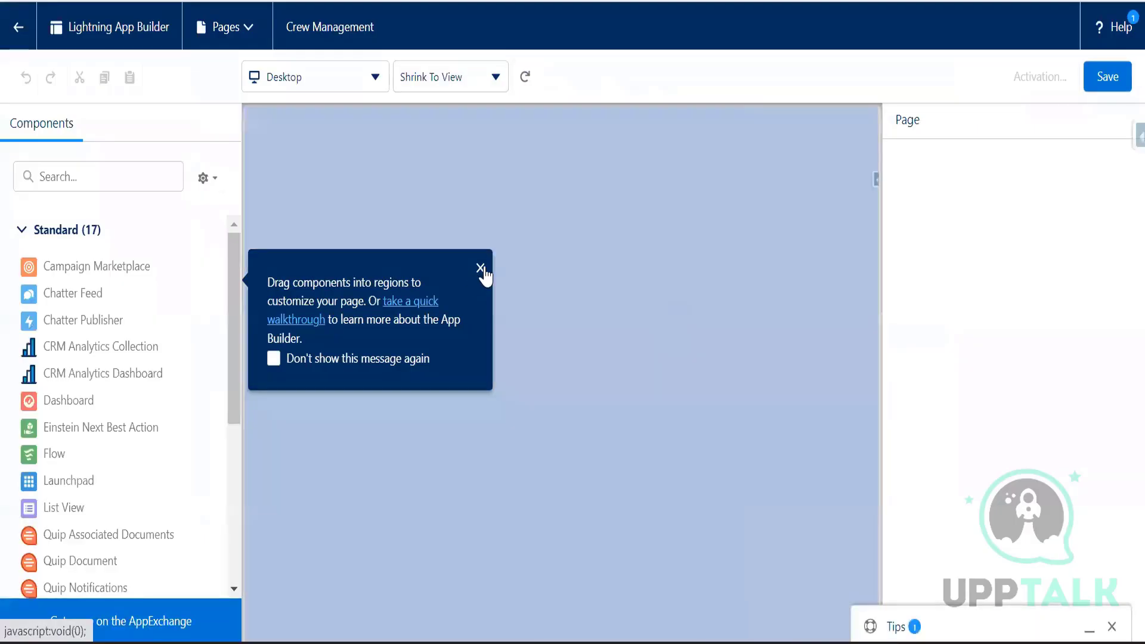
- Dismiss the component tip, place the Crews Management component in the page's header region and save the page
{"action": "left_click", "coordinate": [482, 270]}
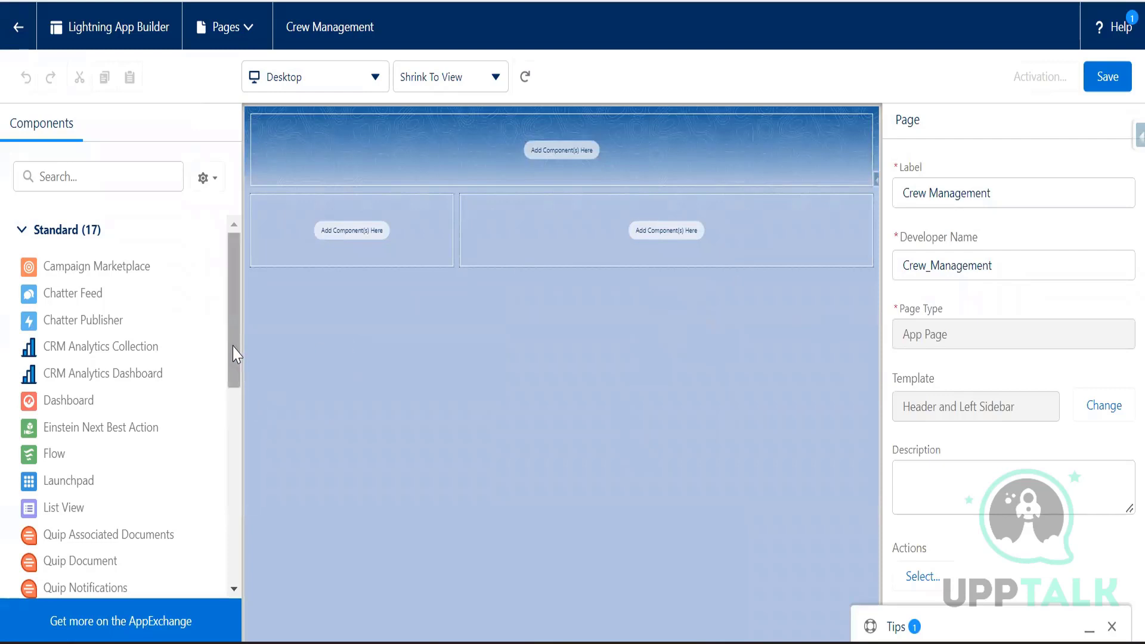
{"action": "left_click_drag", "start_coordinate": [233, 320], "coordinate": [243, 534]}
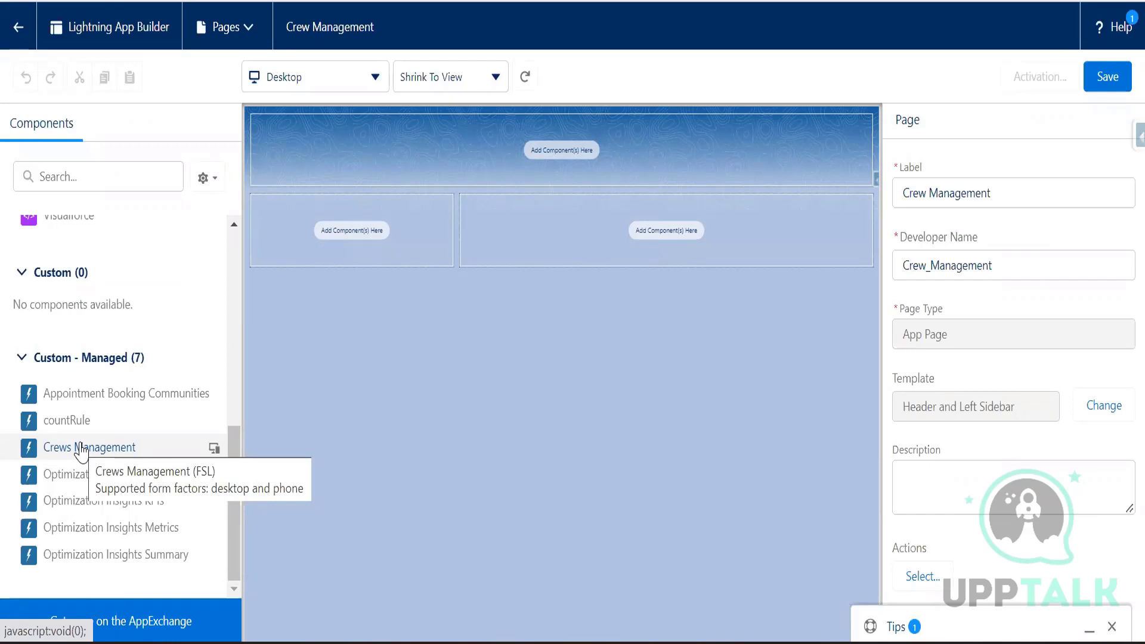
{"action": "left_click_drag", "start_coordinate": [82, 451], "coordinate": [489, 155]}
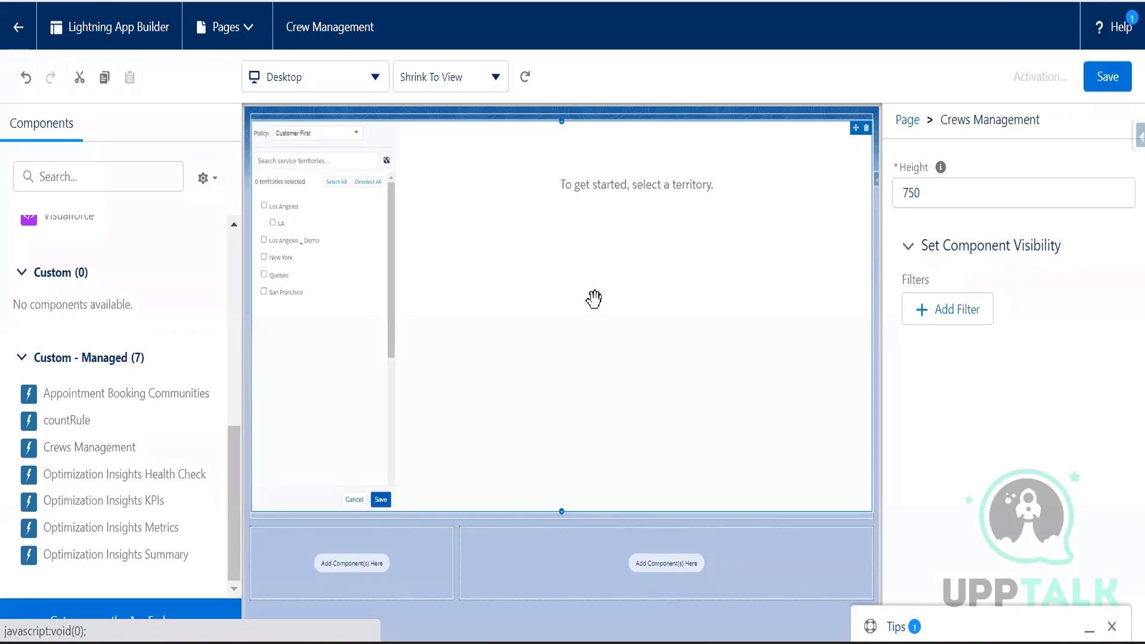
{"action": "left_click", "coordinate": [1104, 82]}
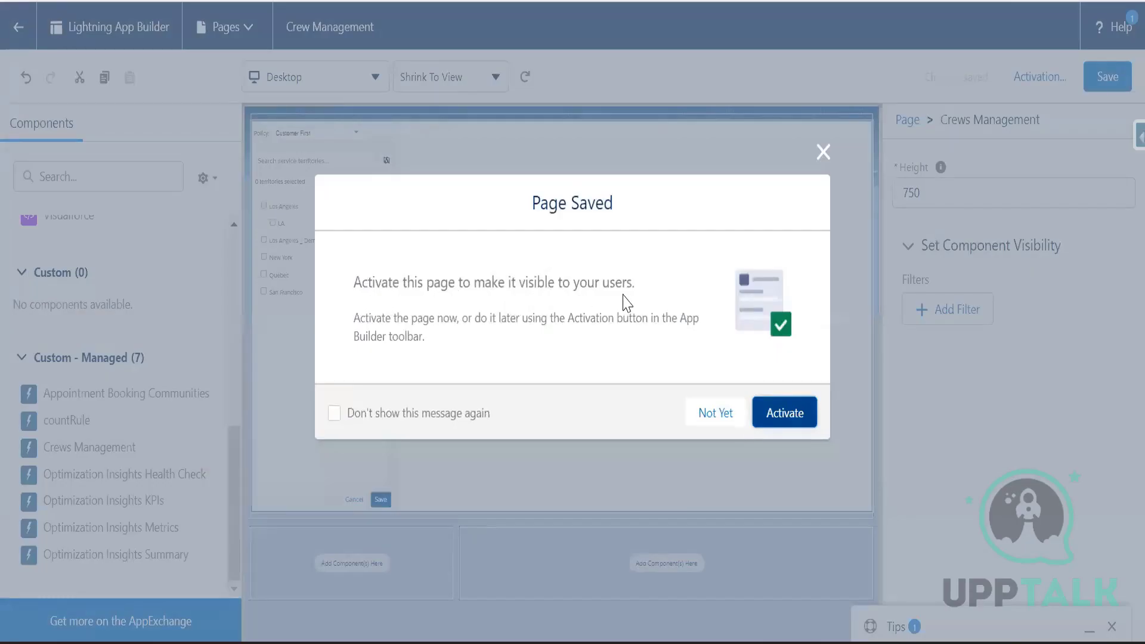
- Activate the Crew Management page for all users without adding it to navigation menus, save it and return to the Lightning pages list
{"action": "left_click", "coordinate": [784, 413]}
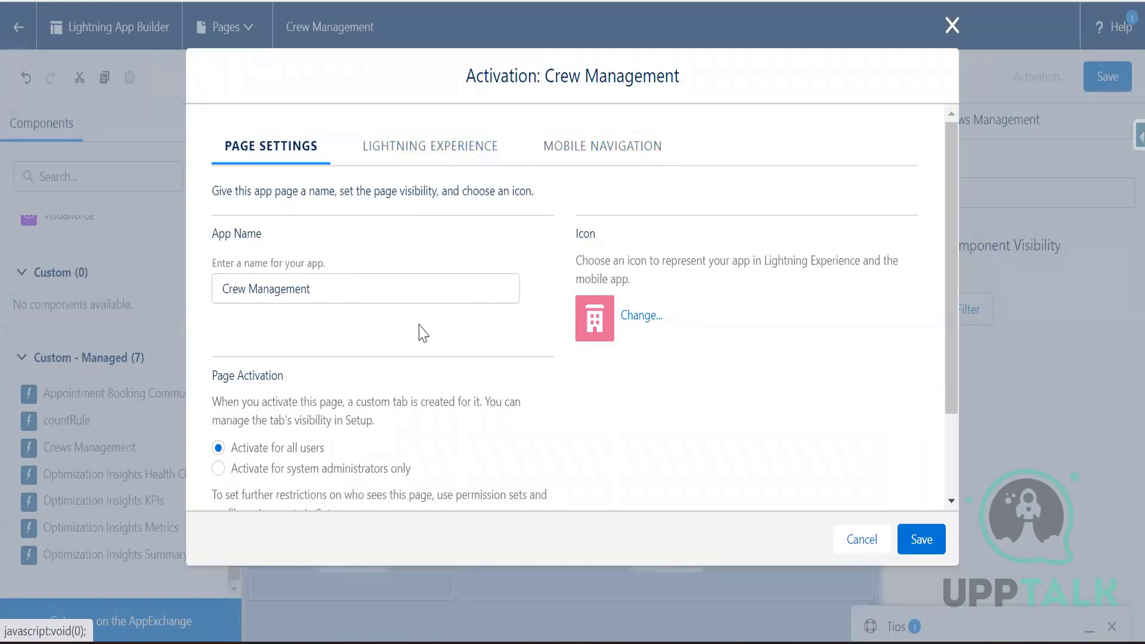
{"action": "scroll", "coordinate": [417, 337], "scroll_direction": "down", "scroll_amount": 2}
{"action": "scroll", "coordinate": [469, 287], "scroll_direction": "up", "scroll_amount": 2}
{"action": "left_click", "coordinate": [431, 158]}
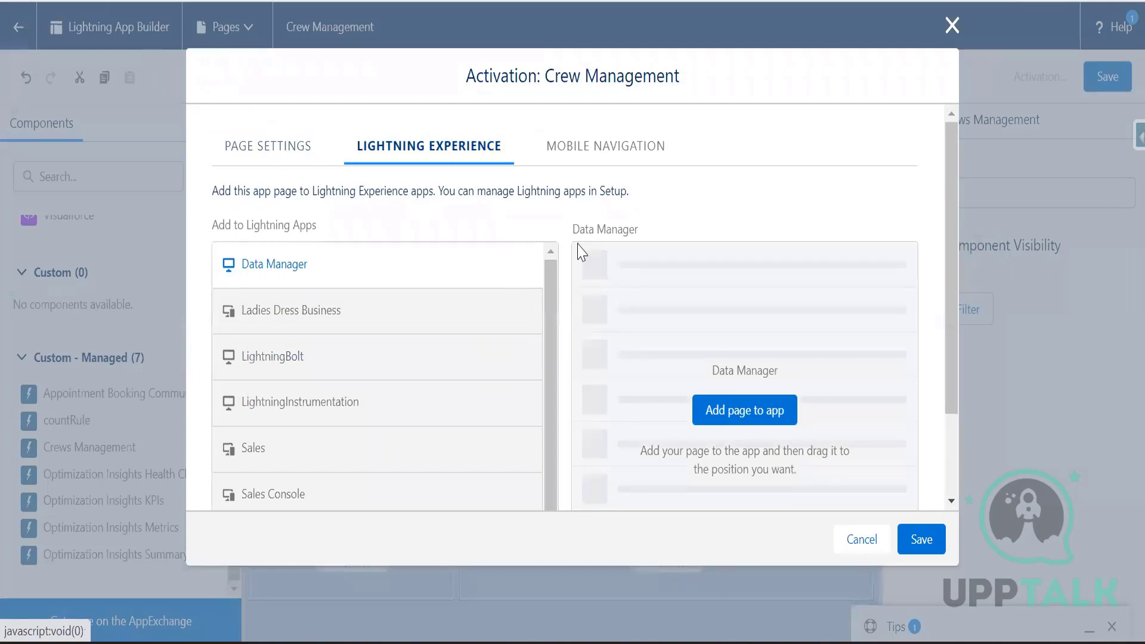
{"action": "left_click", "coordinate": [559, 144]}
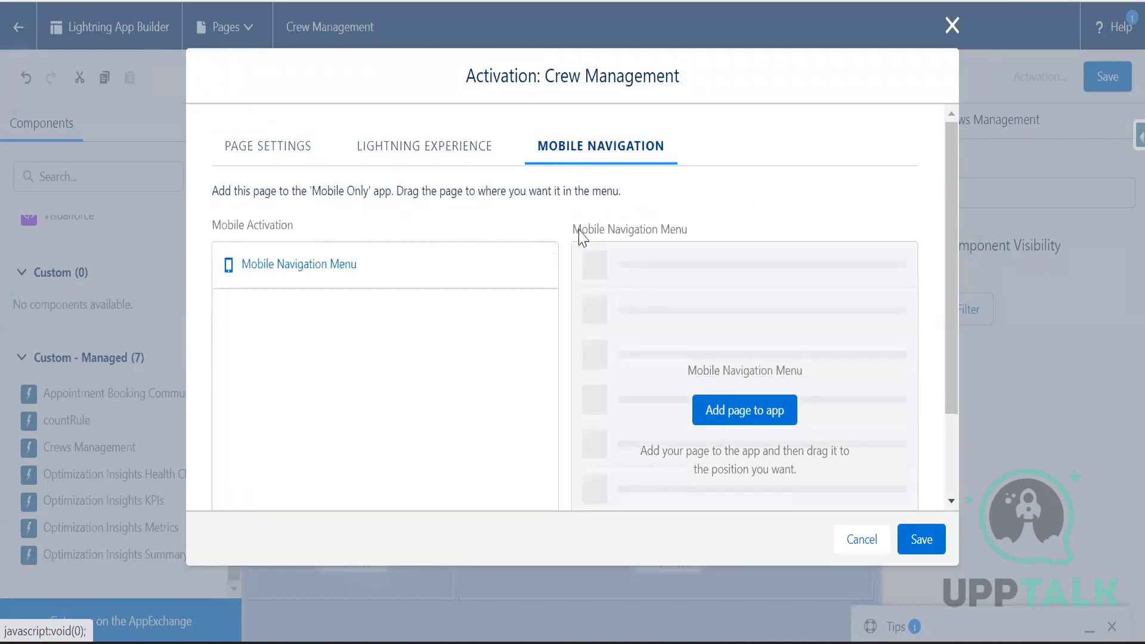
{"action": "left_click", "coordinate": [268, 153]}
{"action": "scroll", "coordinate": [632, 394], "scroll_direction": "down", "scroll_amount": 2}
{"action": "left_click", "coordinate": [928, 538]}
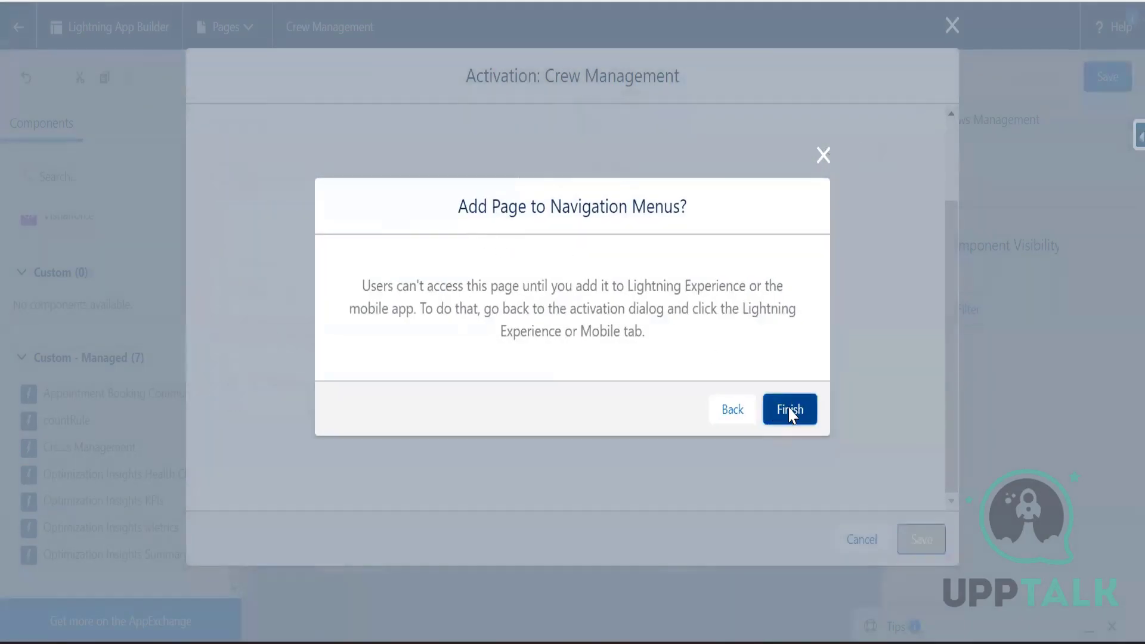
{"action": "left_click", "coordinate": [789, 410]}
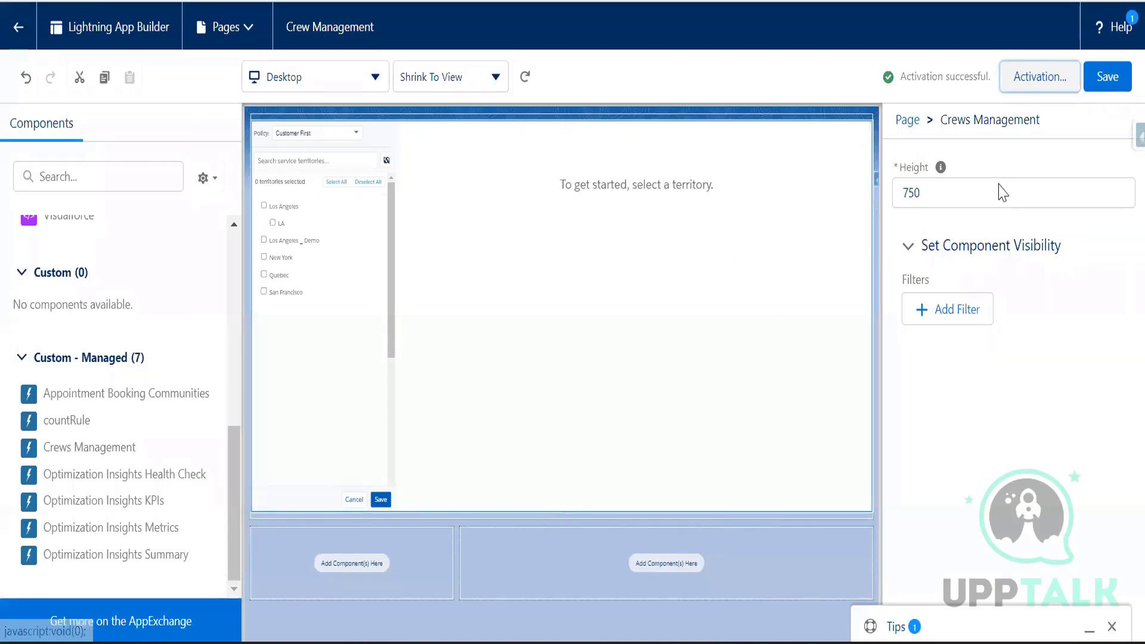
{"action": "left_click", "coordinate": [1122, 77]}
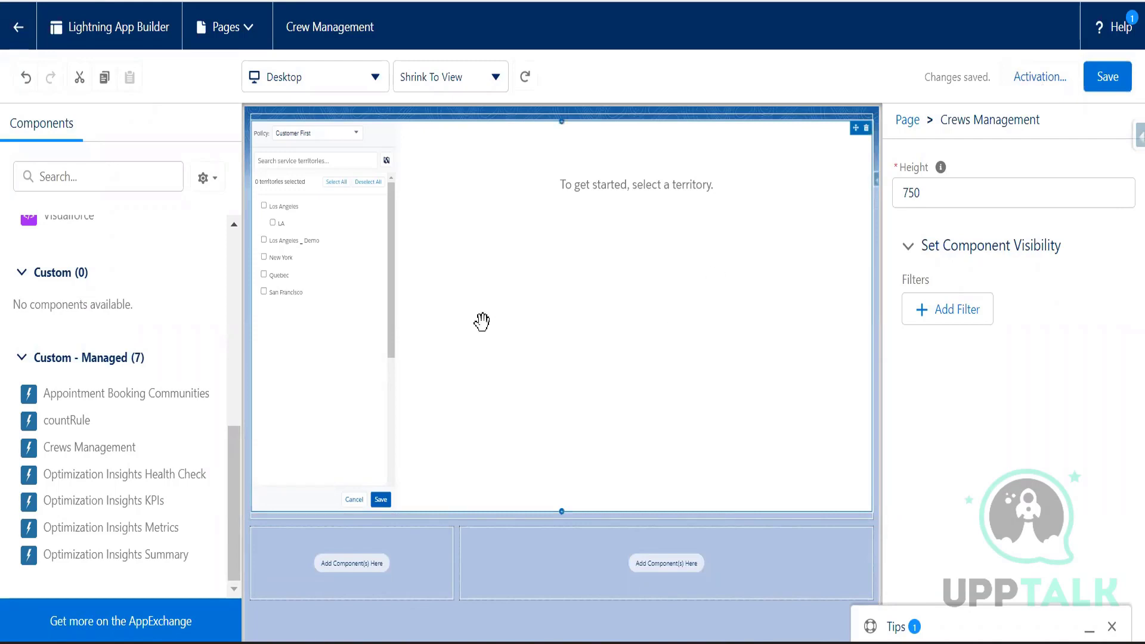
{"action": "left_click", "coordinate": [17, 34]}
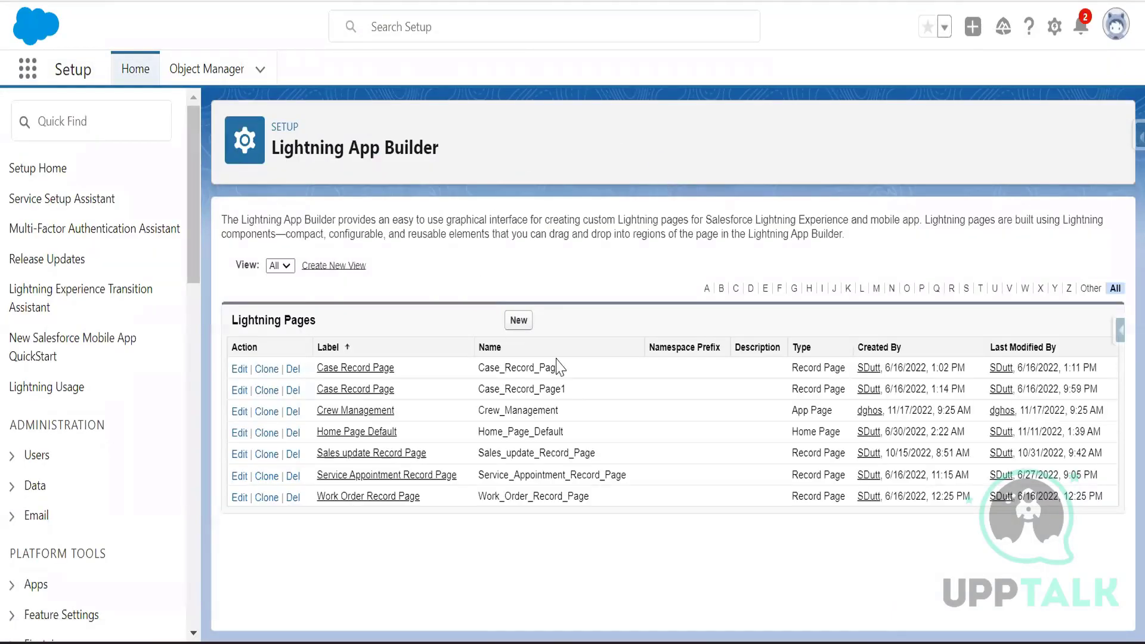
- Switch to the notes and review the VF tab and permission set items under the Crew Management setup
{"action": "left_click", "coordinate": [27, 72]}
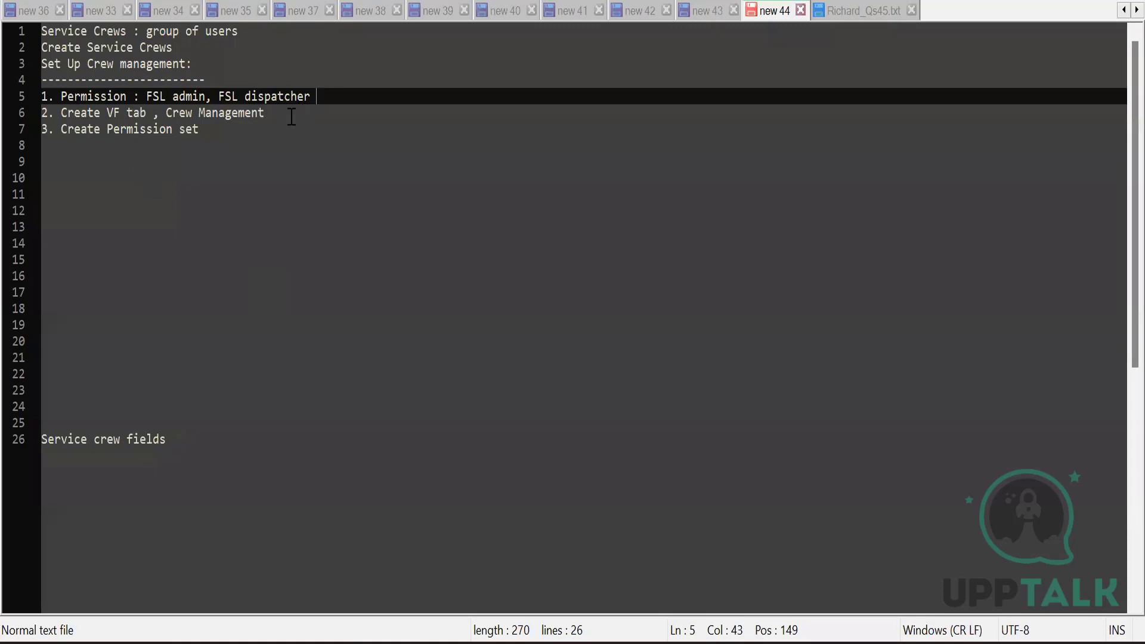
{"action": "left_click_drag", "start_coordinate": [291, 116], "coordinate": [60, 118]}
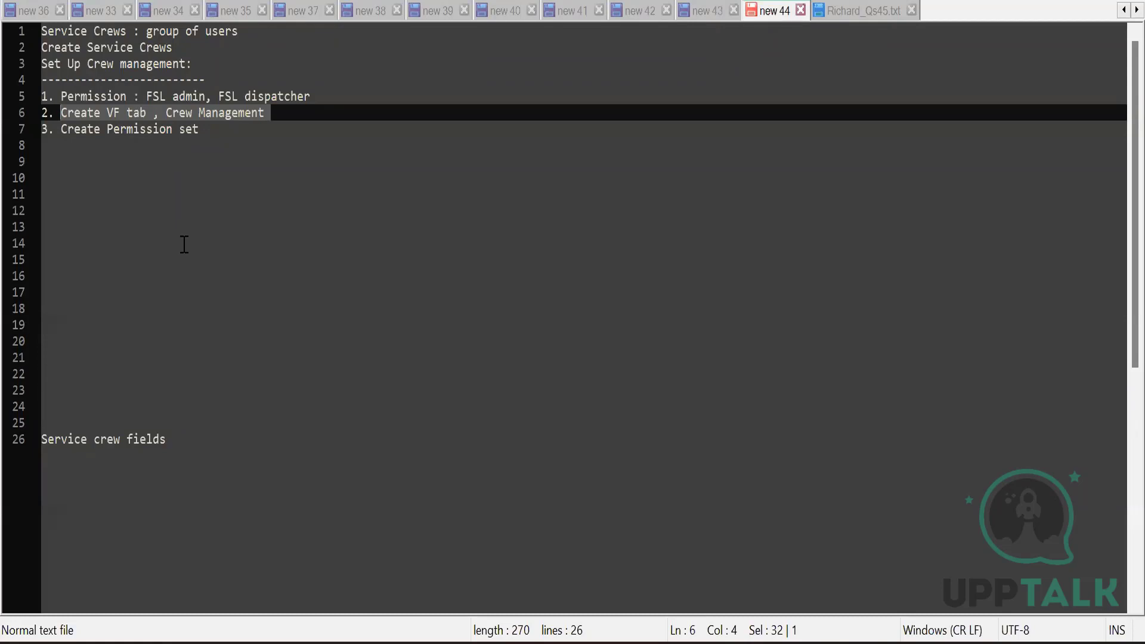
{"action": "left_click", "coordinate": [204, 131]}
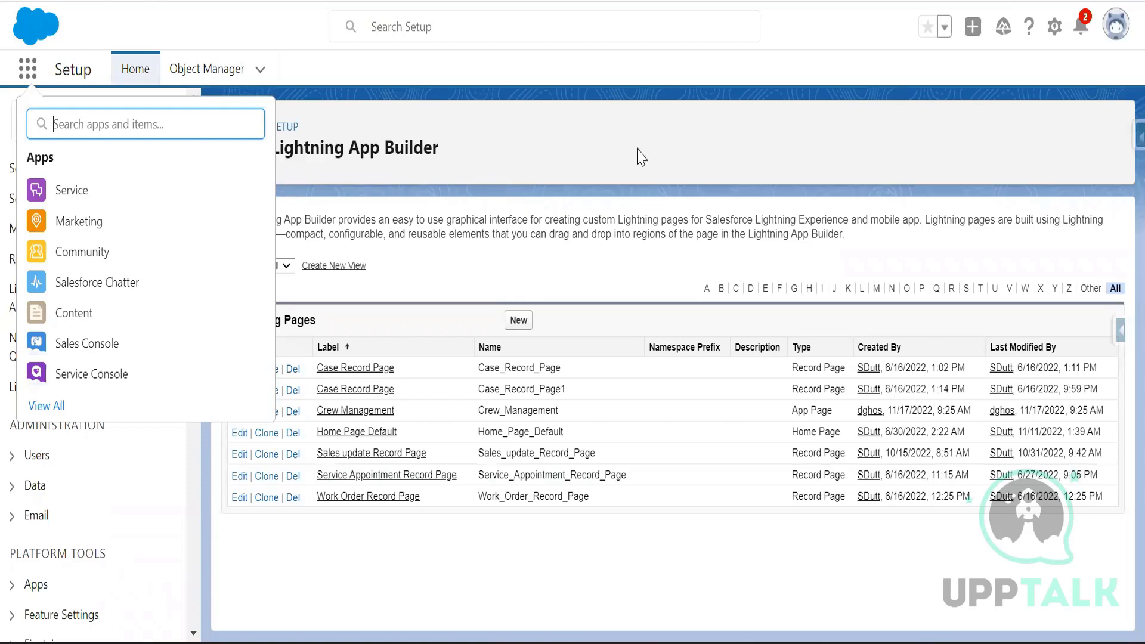
- Return to Salesforce, load Setup Home, search for "permis" and open Permission Sets
{"action": "left_click", "coordinate": [1054, 28]}
{"action": "left_click", "coordinate": [983, 79]}
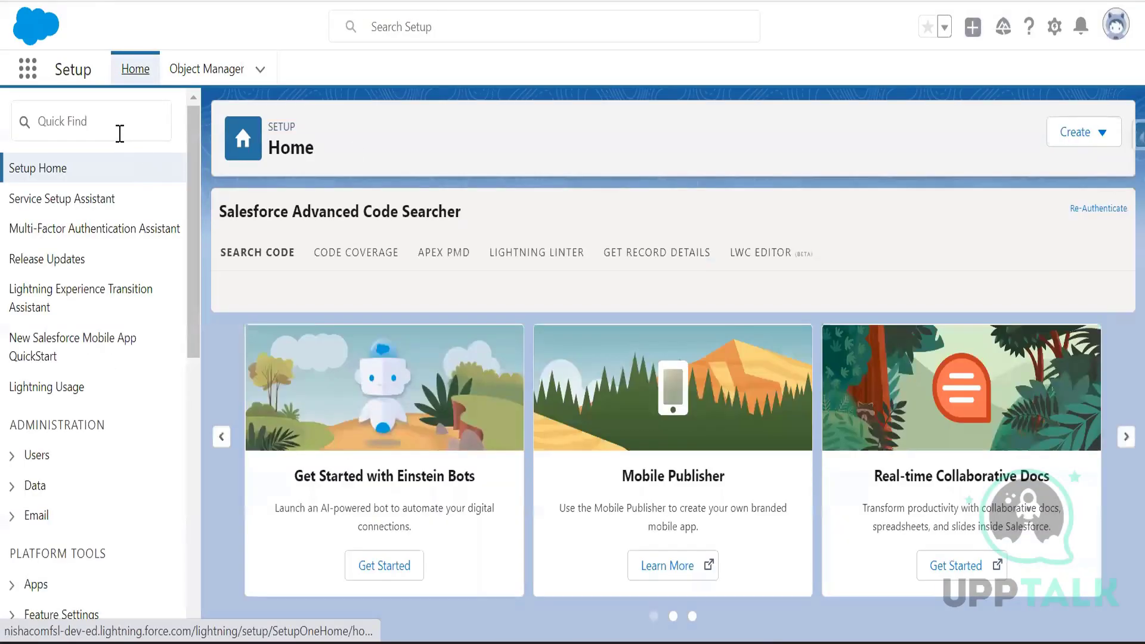
{"action": "left_click", "coordinate": [119, 133]}
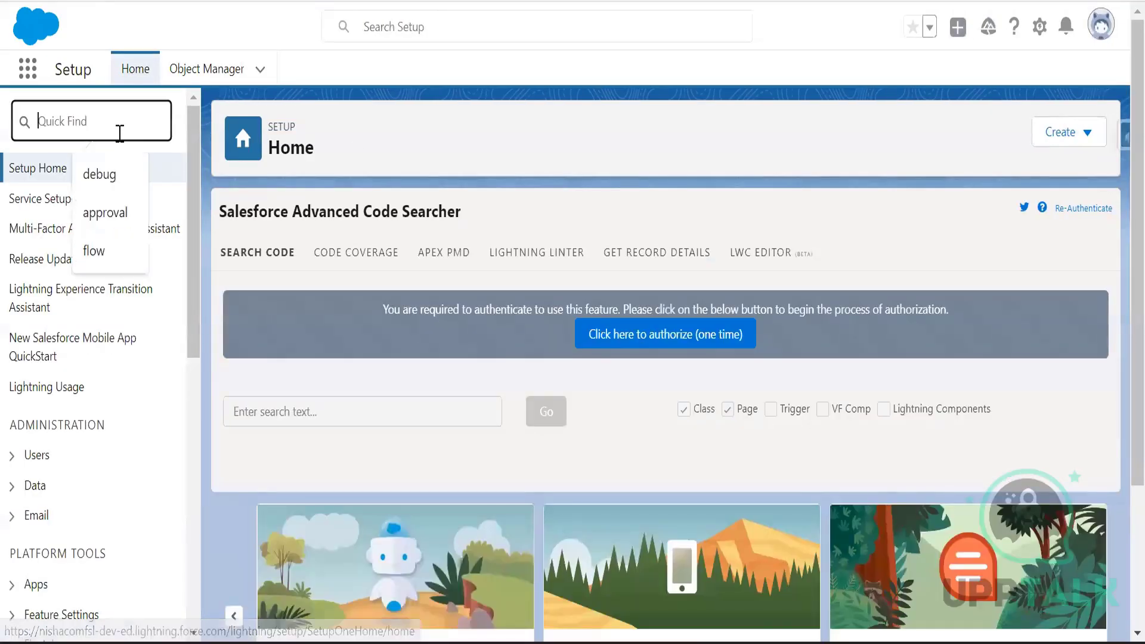
{"action": "type", "text": "perm"}
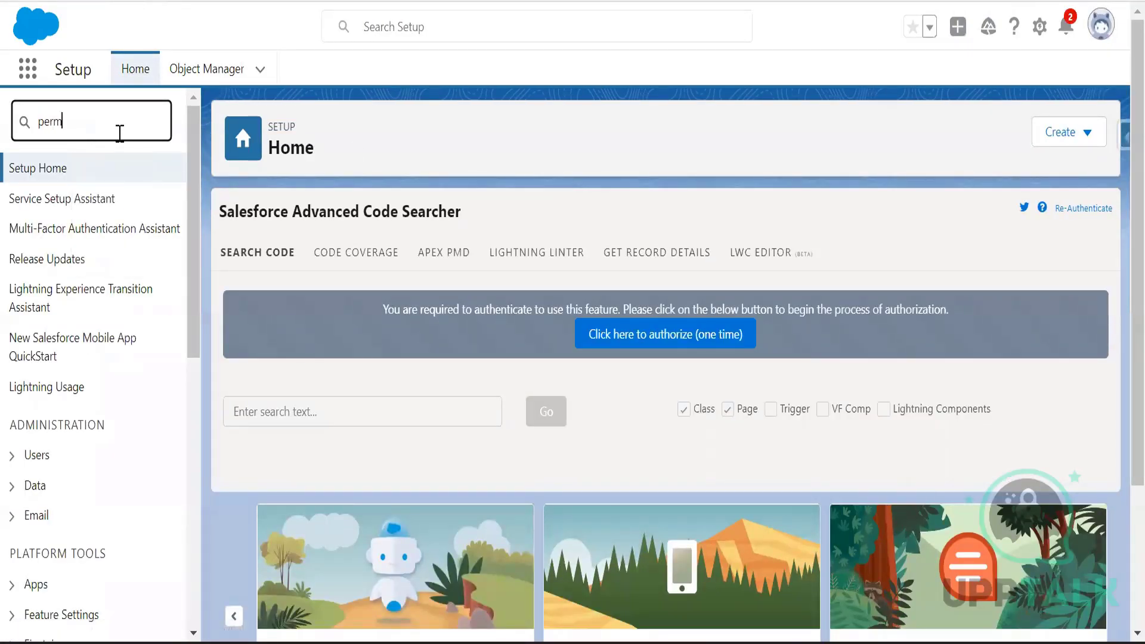
{"action": "type", "text": "is"}
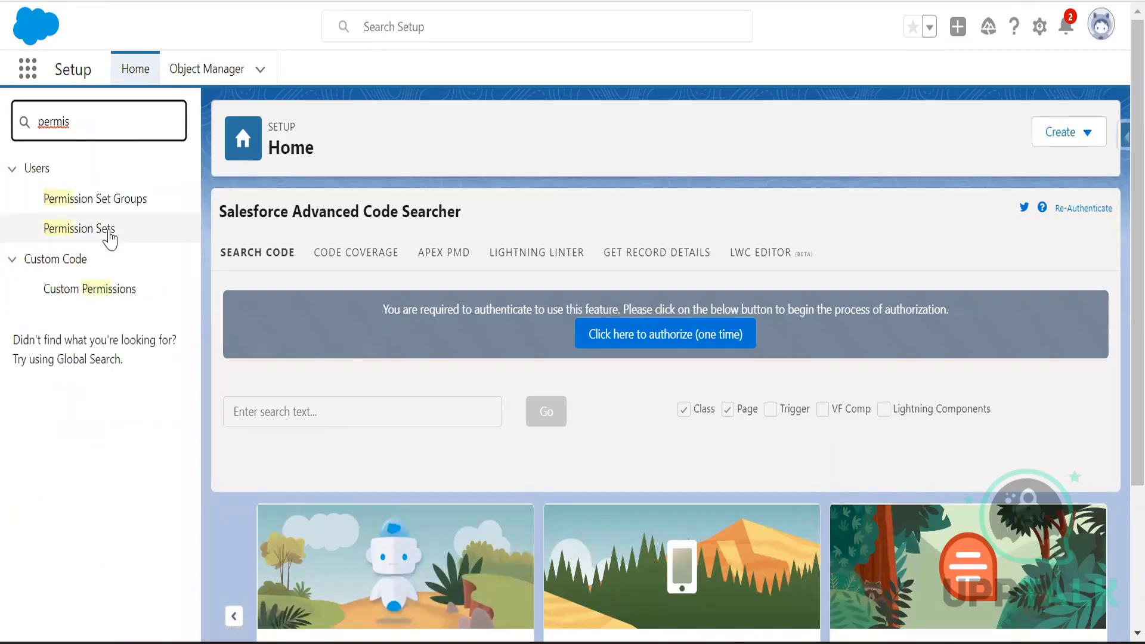
{"action": "left_click", "coordinate": [106, 234]}
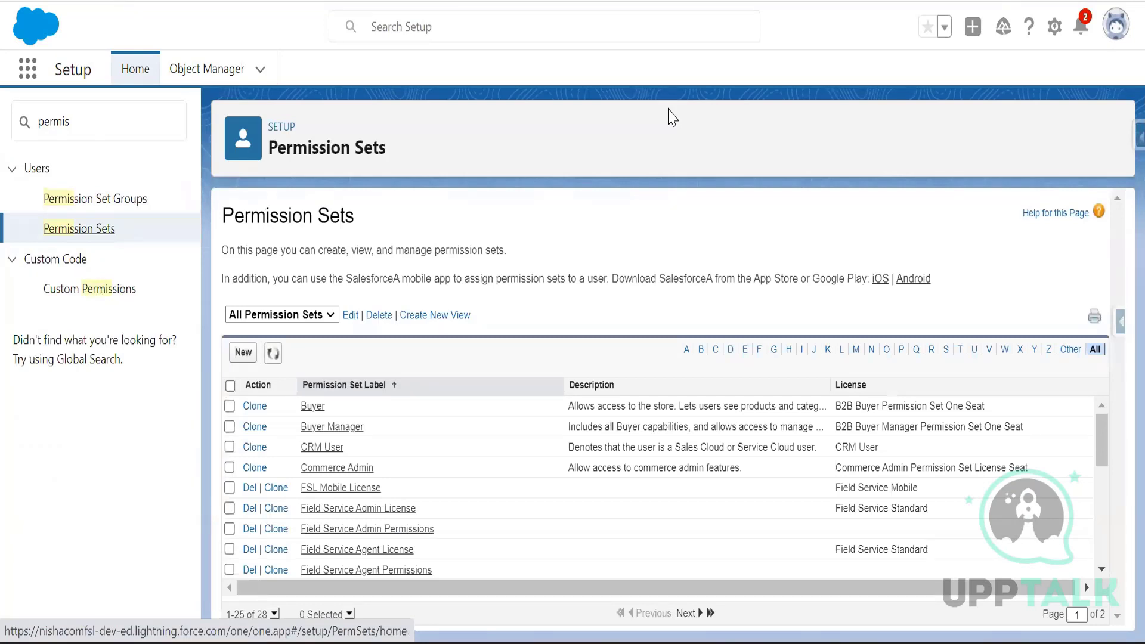
- Create a permission set labelled "Crew Management Permission" with API name Crew_Management_Permission and no license, and save it
{"action": "left_click", "coordinate": [243, 352]}
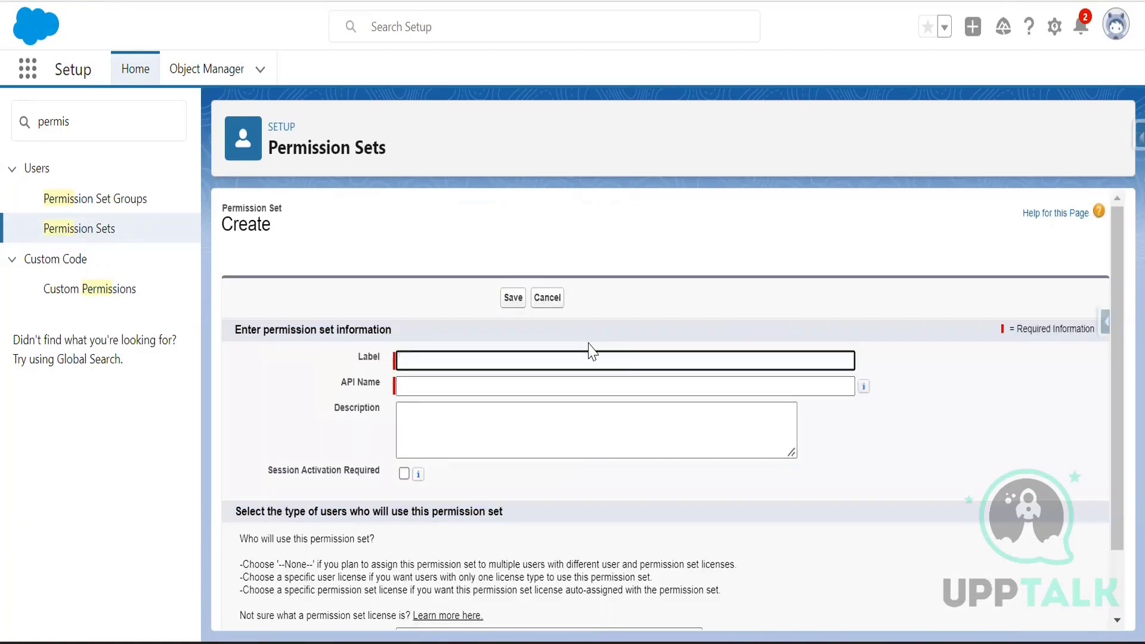
{"action": "type", "text": "Crew Mna"}
{"action": "type", "text": "nagement P"}
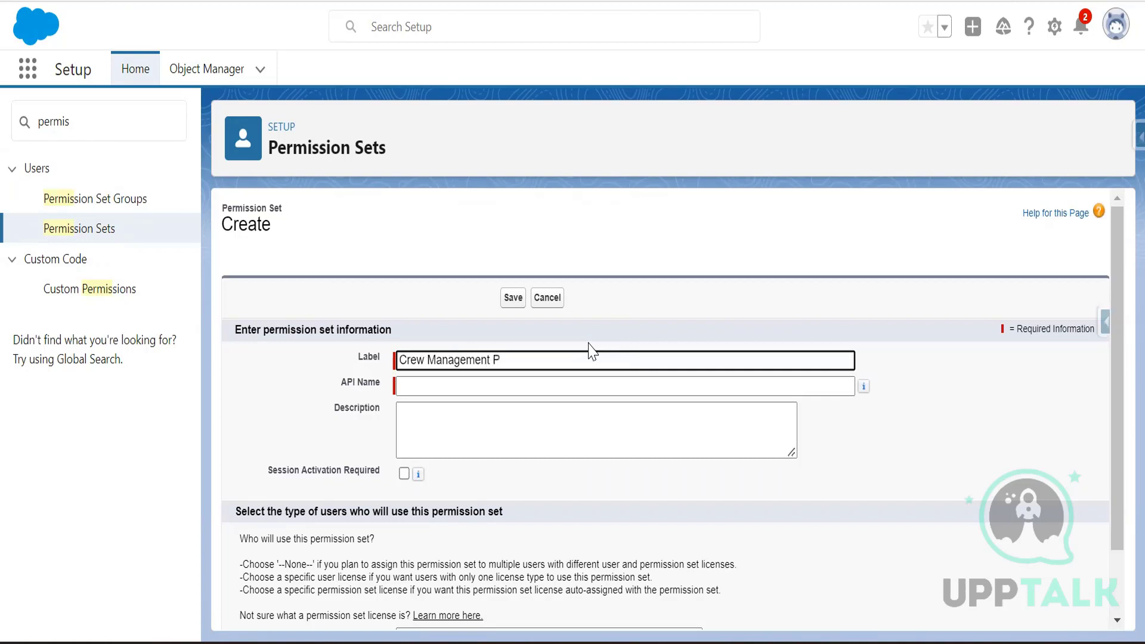
{"action": "type", "text": "ermission"}
{"action": "left_click", "coordinate": [566, 381]}
{"action": "scroll", "coordinate": [805, 423], "scroll_direction": "down", "scroll_amount": 3}
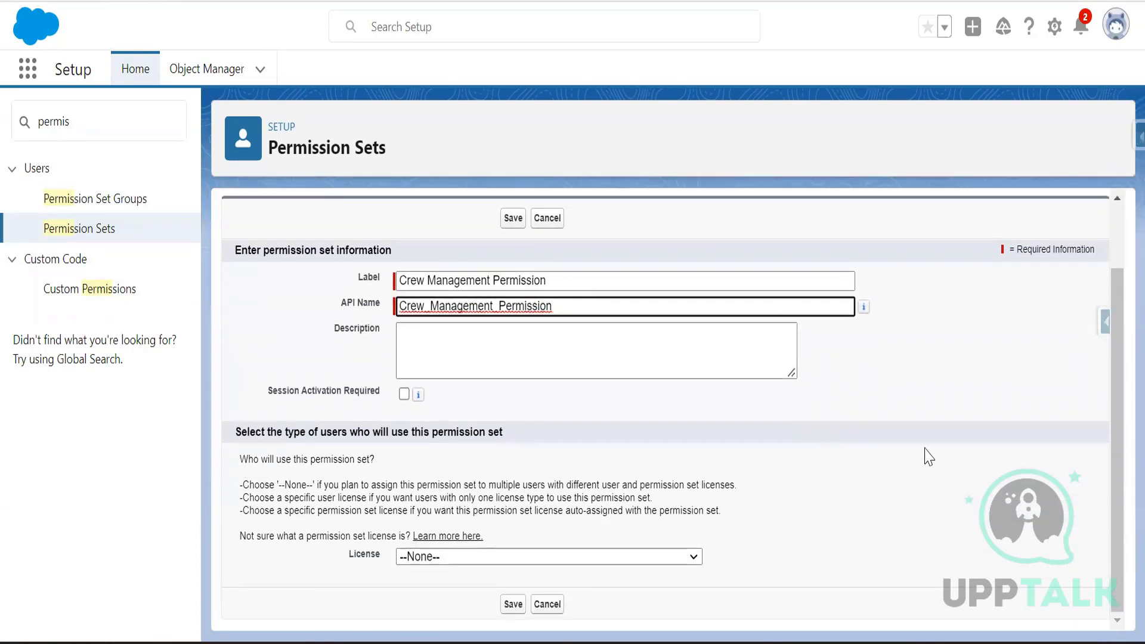
{"action": "left_click", "coordinate": [510, 606]}
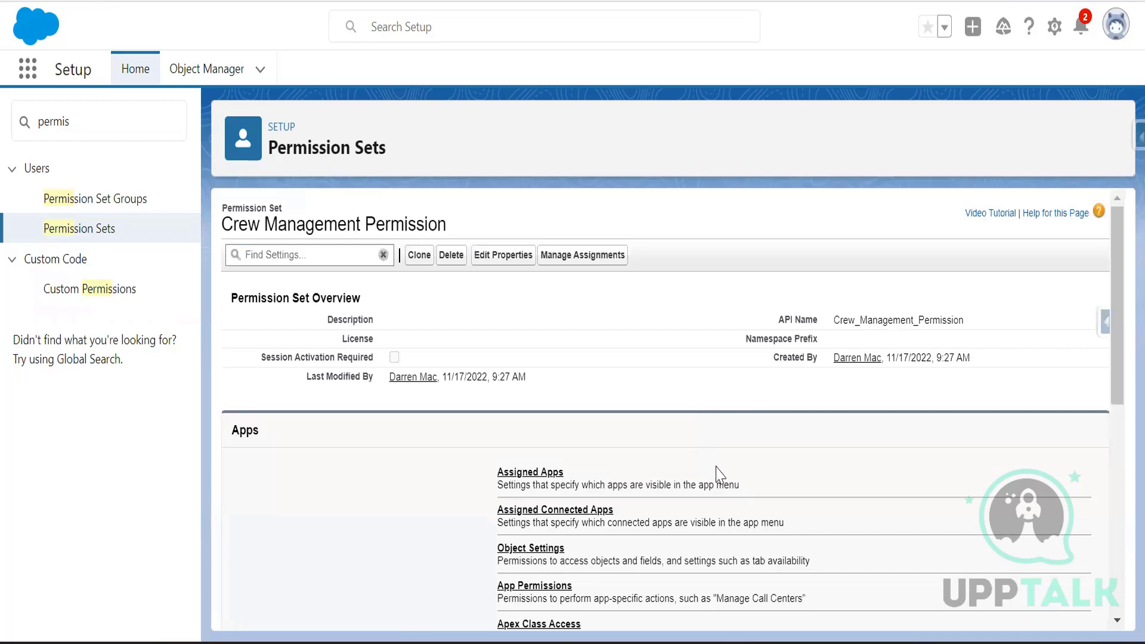
- Examine the available custom permissions for the Crew Management Permission set and return to its overview
{"action": "scroll", "coordinate": [737, 477], "scroll_direction": "down", "scroll_amount": 3}
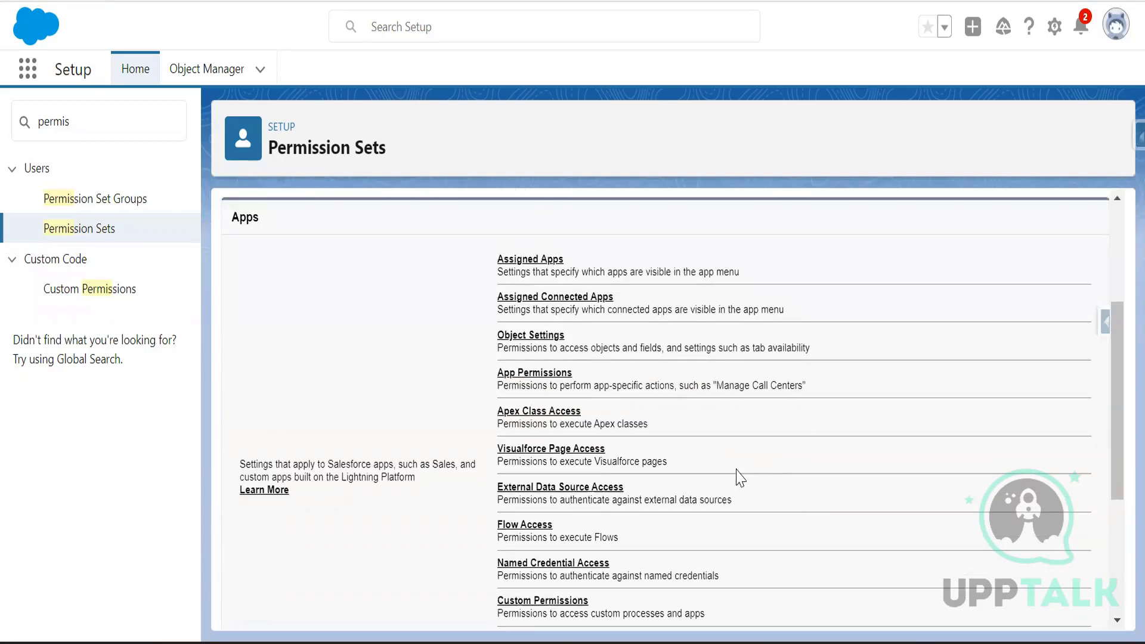
{"action": "scroll", "coordinate": [740, 478], "scroll_direction": "down", "scroll_amount": 2}
{"action": "scroll", "coordinate": [741, 474], "scroll_direction": "down", "scroll_amount": 3}
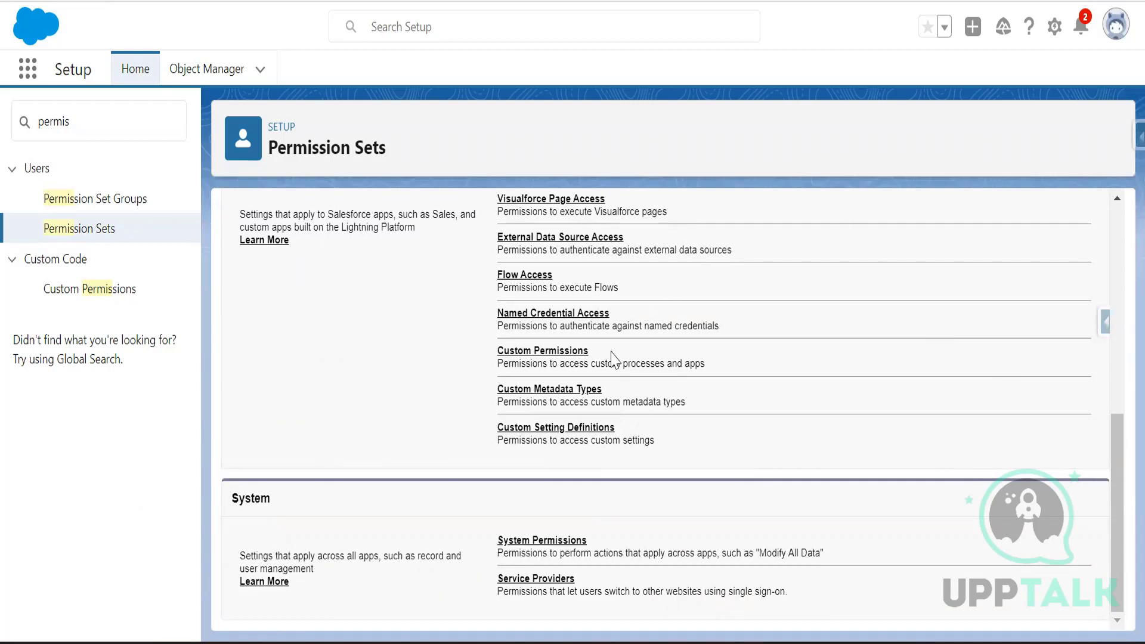
{"action": "left_click", "coordinate": [564, 353]}
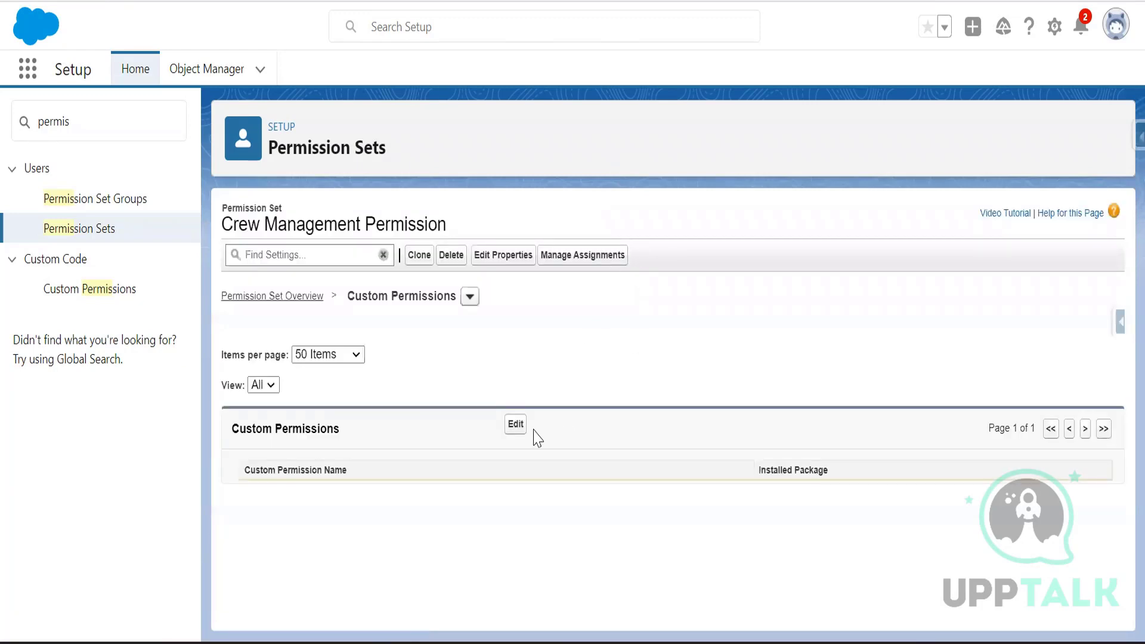
{"action": "left_click", "coordinate": [516, 425]}
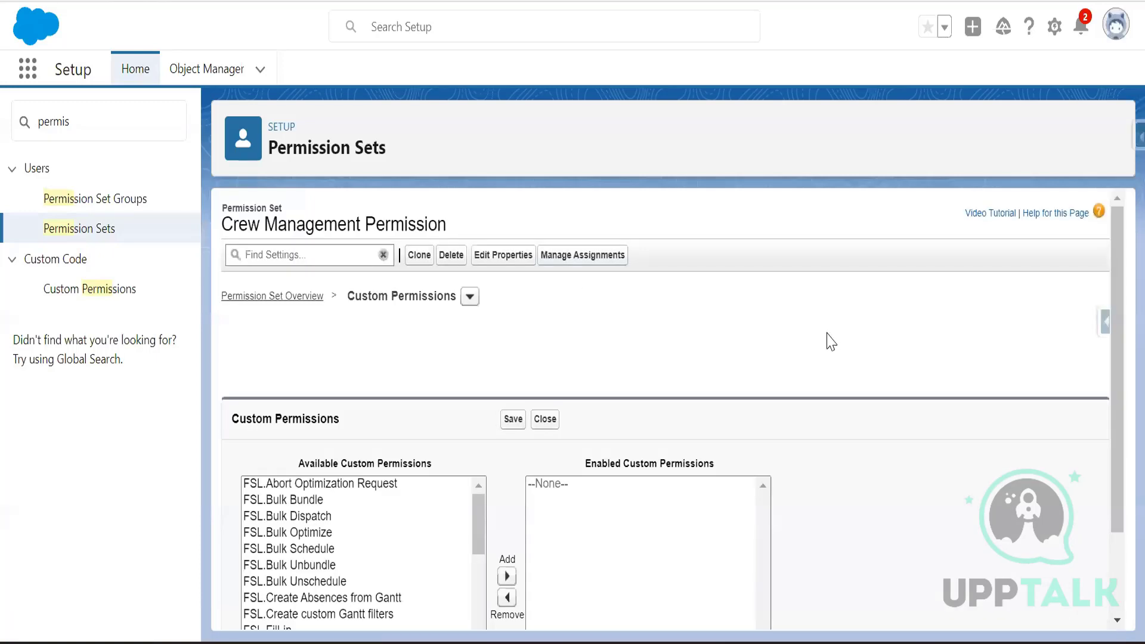
{"action": "scroll", "coordinate": [799, 412], "scroll_direction": "down", "scroll_amount": 2}
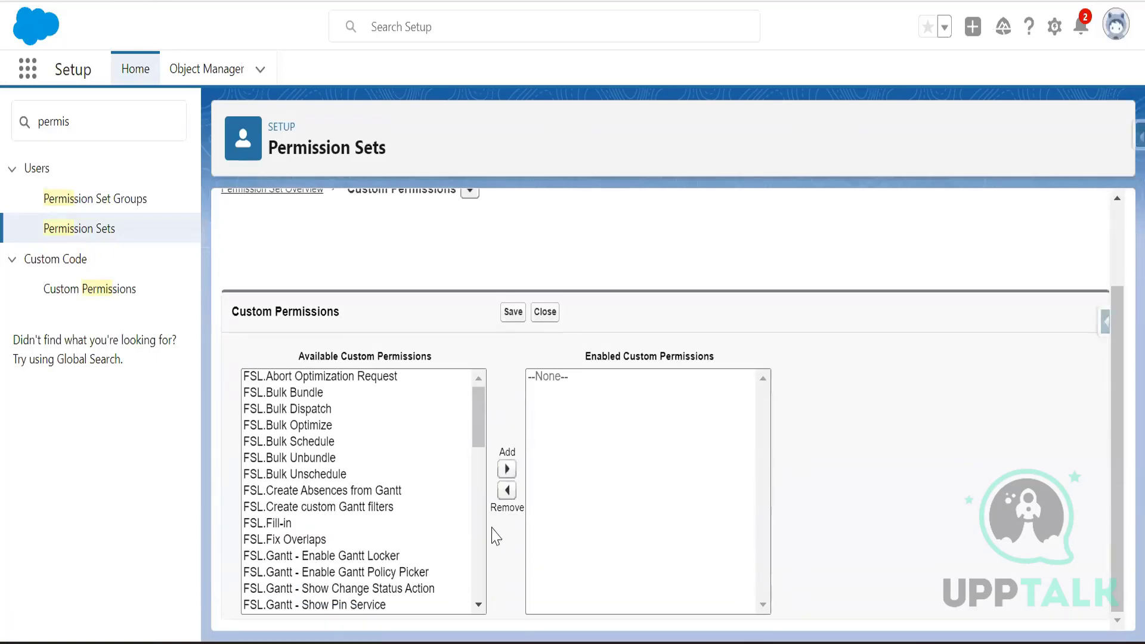
{"action": "left_click", "coordinate": [478, 442]}
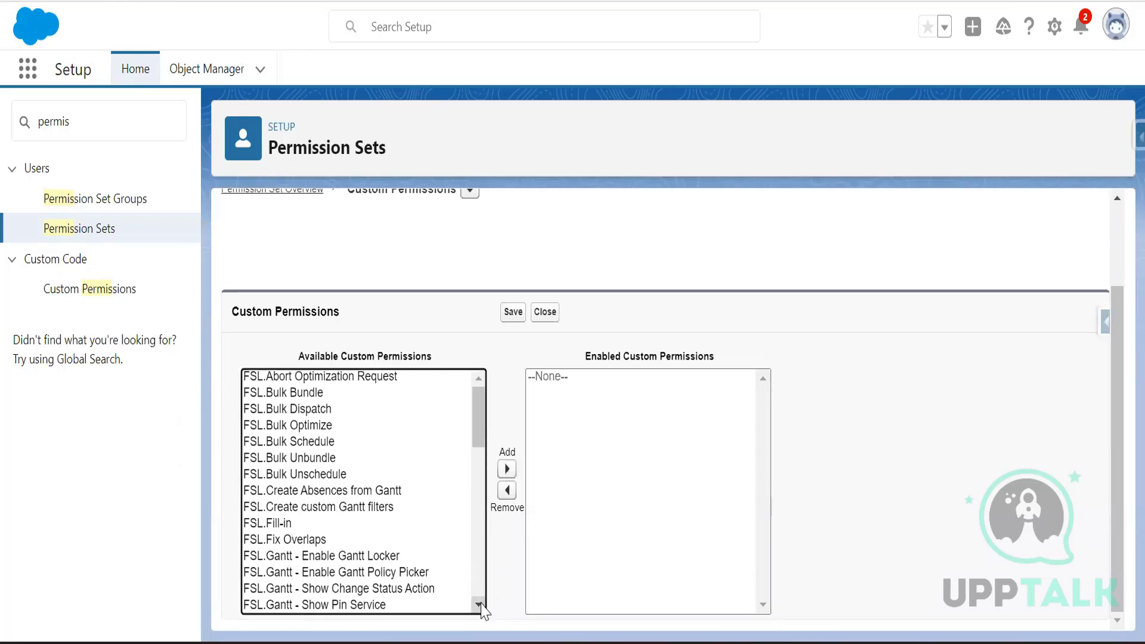
{"action": "left_click_drag", "start_coordinate": [482, 605], "coordinate": [476, 409]}
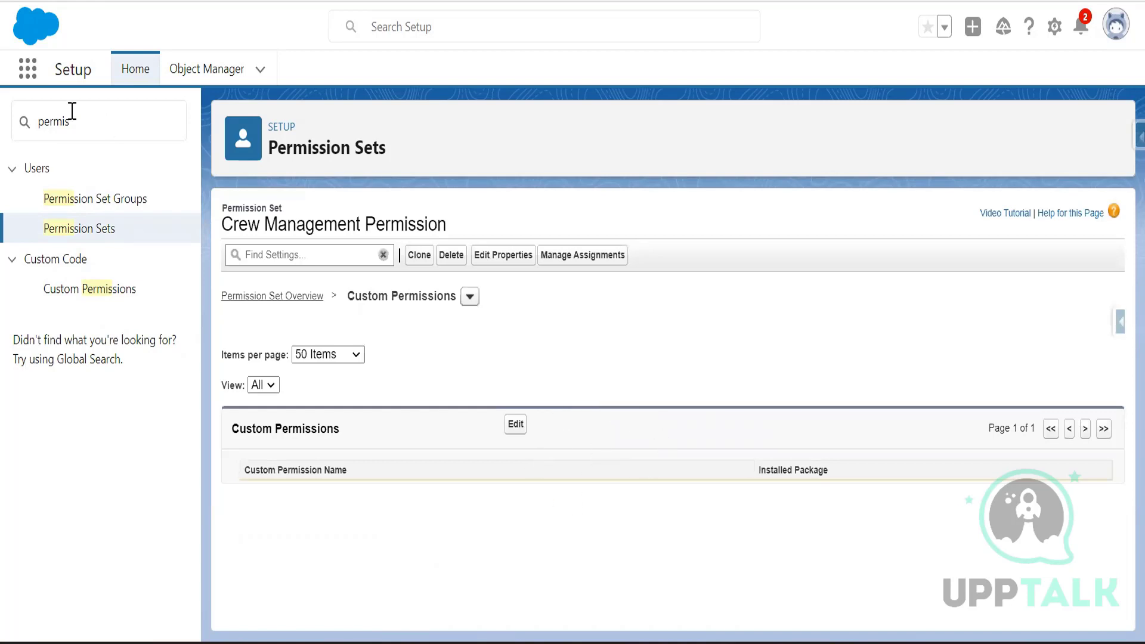
{"action": "left_click", "coordinate": [60, 0]}
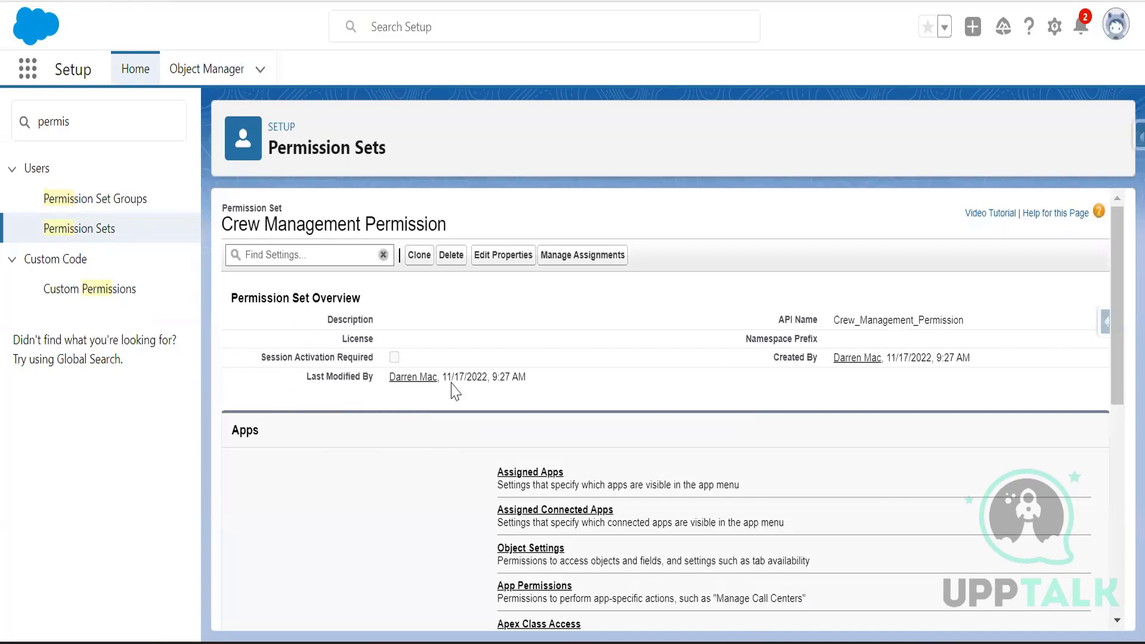
- Open the Crew Management Permission set's Custom Permissions for editing, review the available FSL permissions, and leave the list without enabling any
{"action": "scroll", "coordinate": [425, 481], "scroll_direction": "down", "scroll_amount": 5}
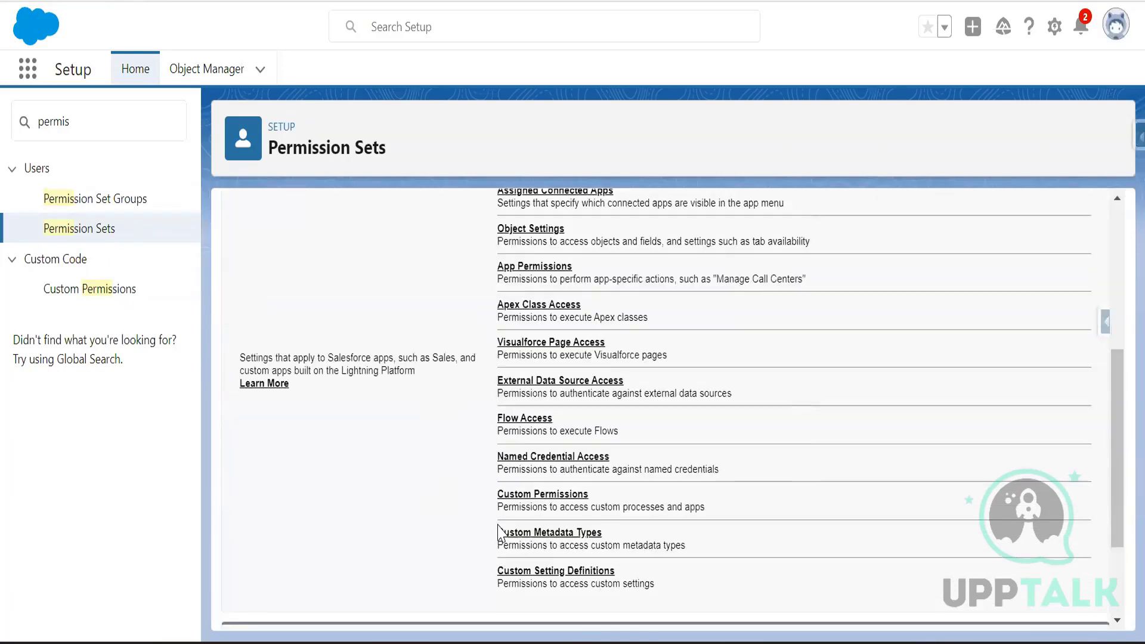
{"action": "left_click", "coordinate": [540, 495]}
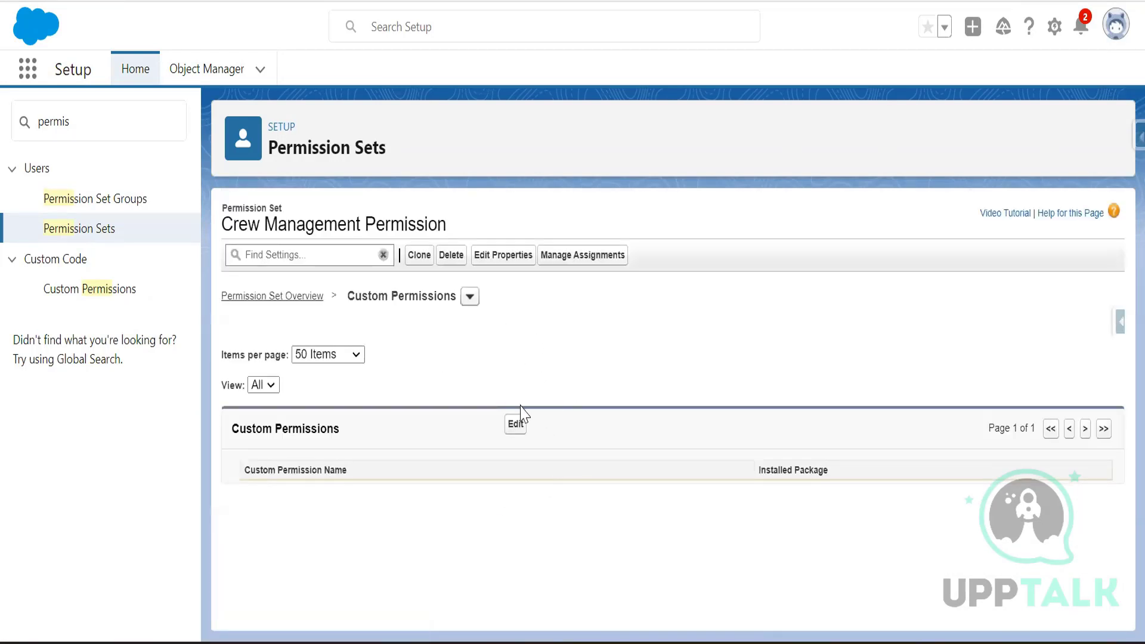
{"action": "left_click", "coordinate": [470, 296]}
{"action": "left_click", "coordinate": [517, 426]}
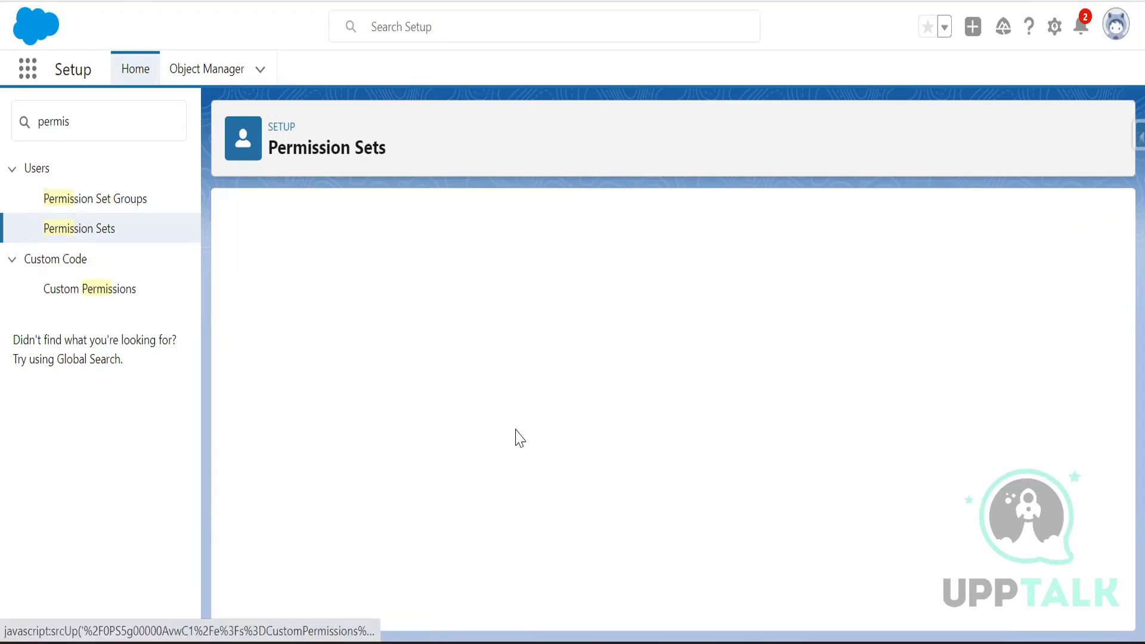
{"action": "scroll", "coordinate": [453, 457], "scroll_direction": "down", "scroll_amount": 3}
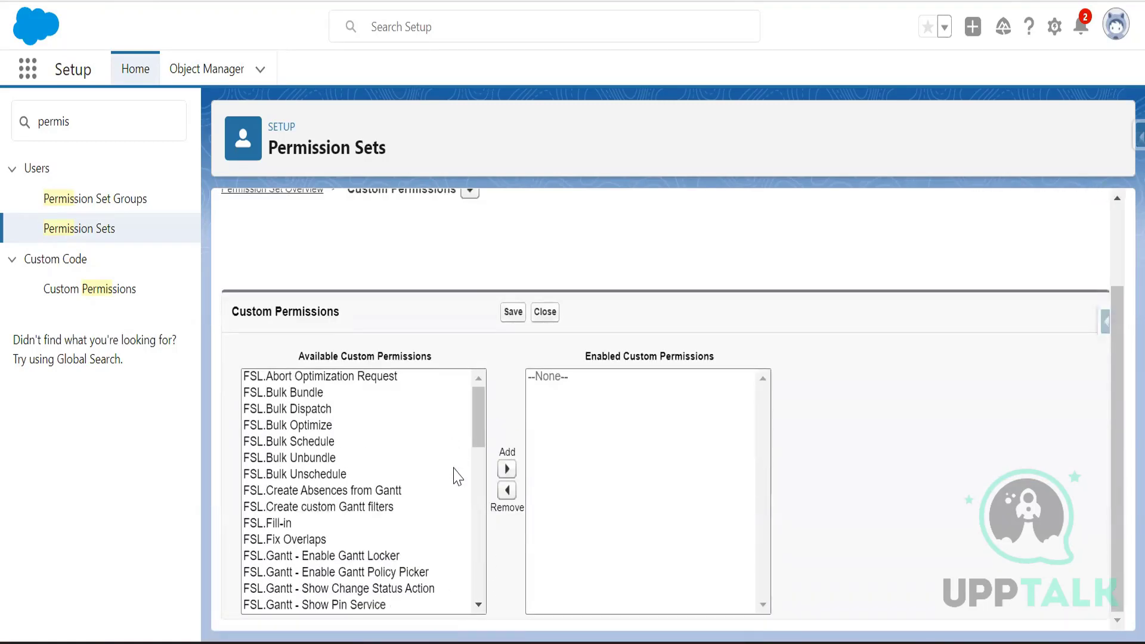
{"action": "left_click", "coordinate": [479, 606]}
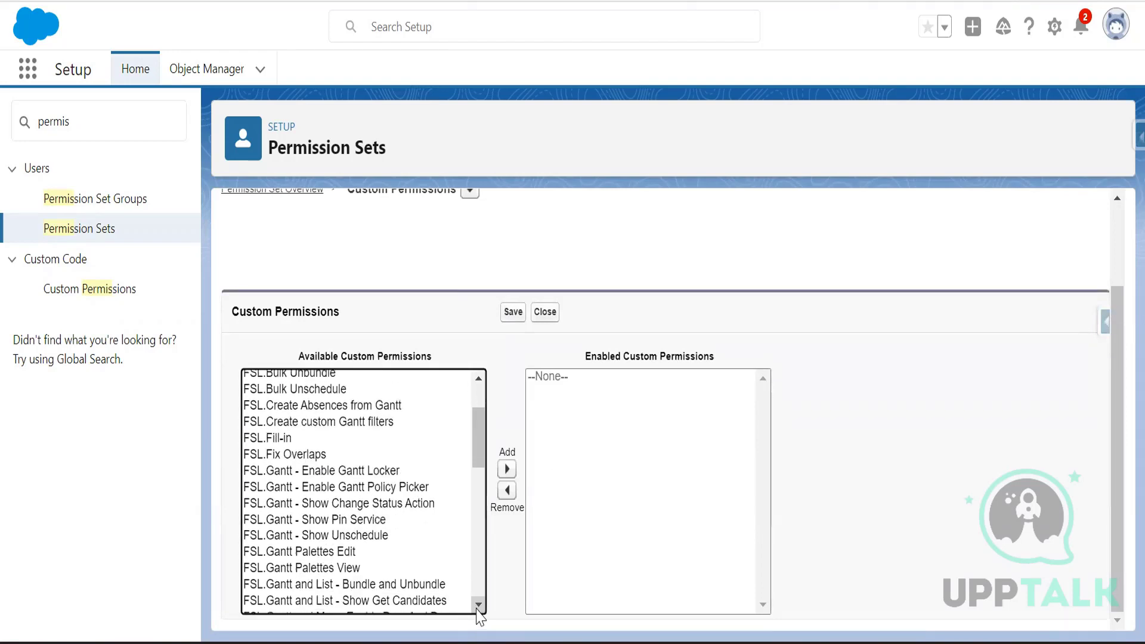
{"action": "scroll", "coordinate": [479, 606], "scroll_direction": "down", "scroll_amount": 4}
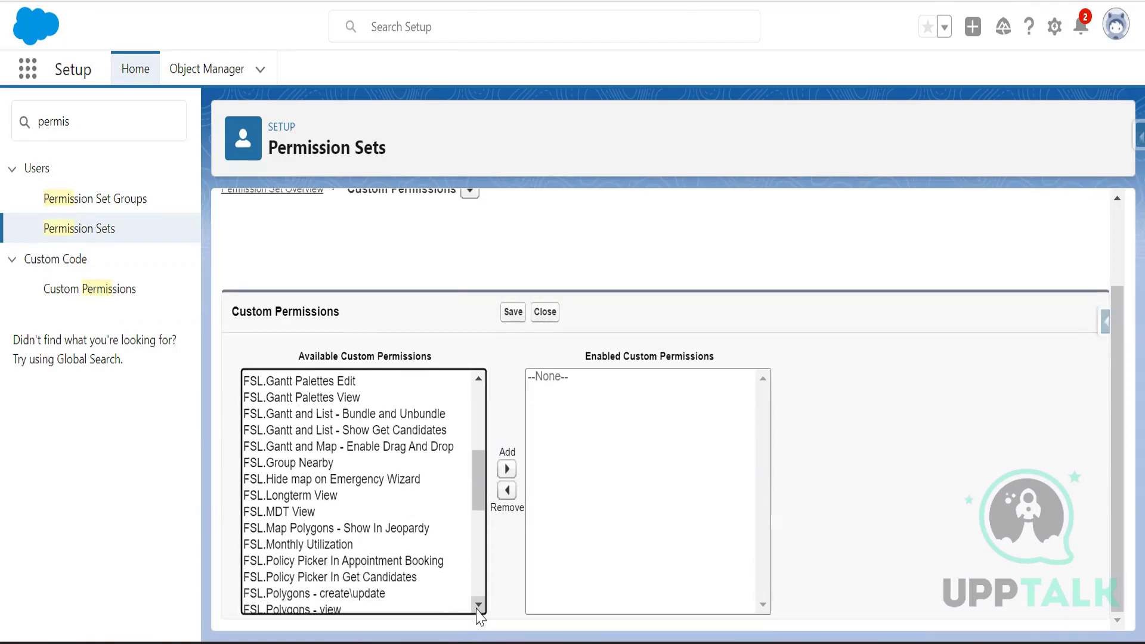
{"action": "scroll", "coordinate": [479, 606], "scroll_direction": "down", "scroll_amount": 1}
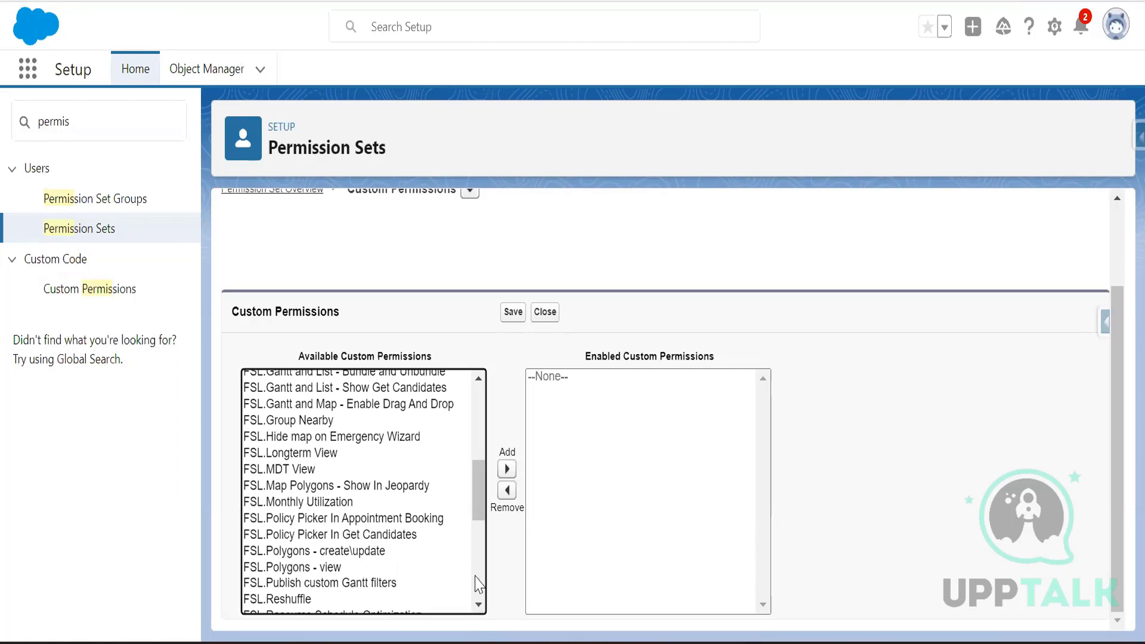
{"action": "left_click", "coordinate": [479, 607]}
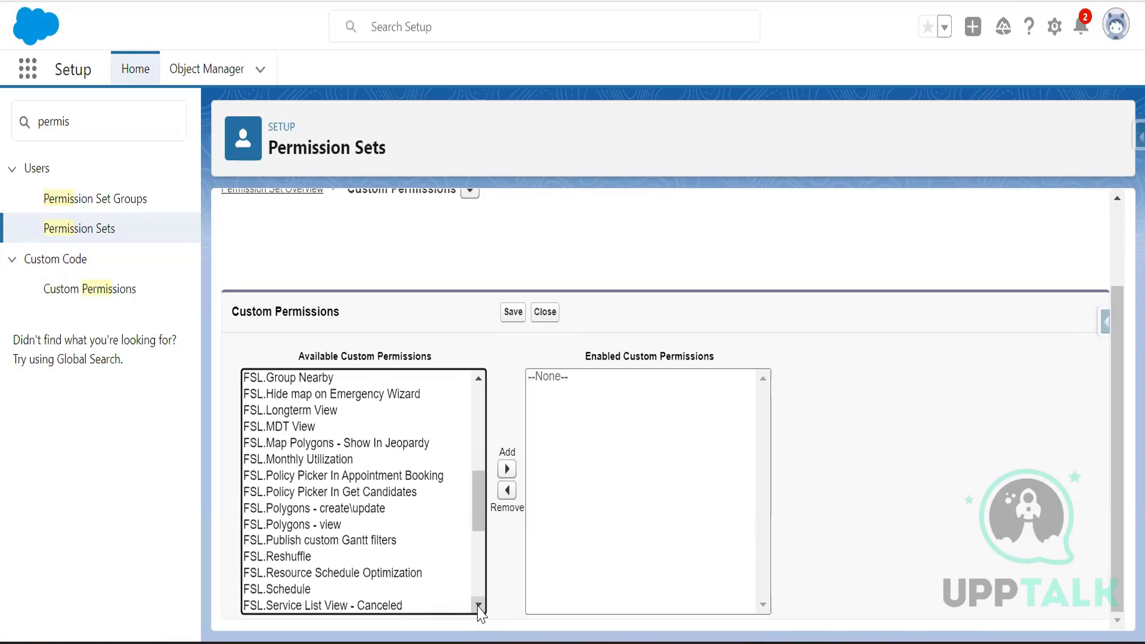
{"action": "left_click_drag", "start_coordinate": [483, 516], "coordinate": [491, 410]}
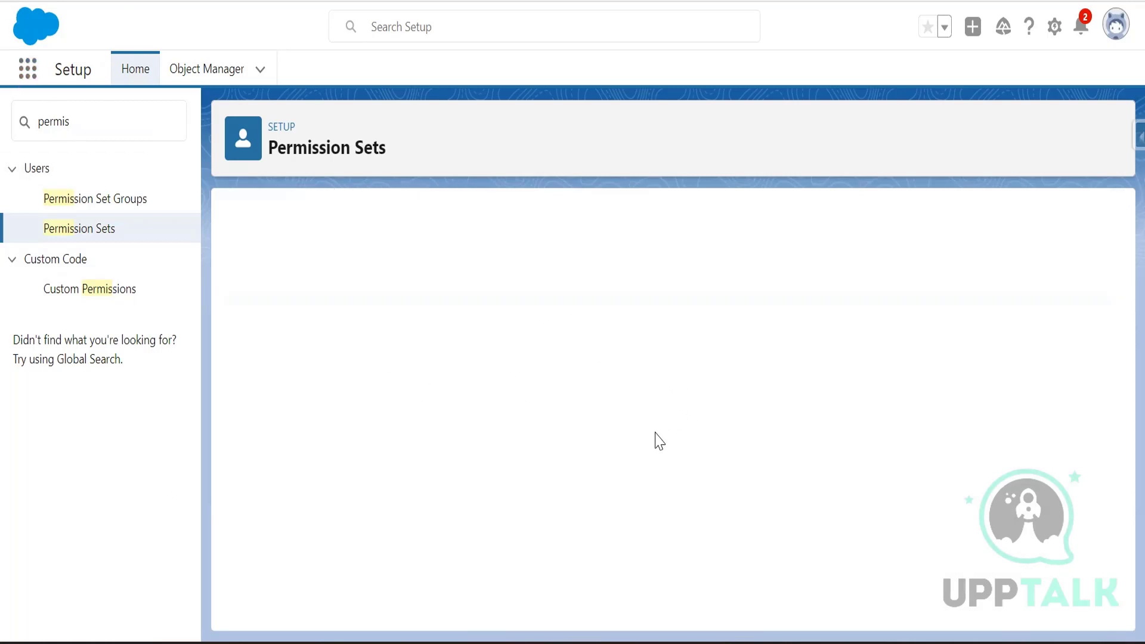
{"action": "left_click", "coordinate": [22, 1]}
- Open the Visualforce Page Access settings of the Crew Management Permission set for editing
{"action": "scroll", "coordinate": [644, 468], "scroll_direction": "down", "scroll_amount": 8}
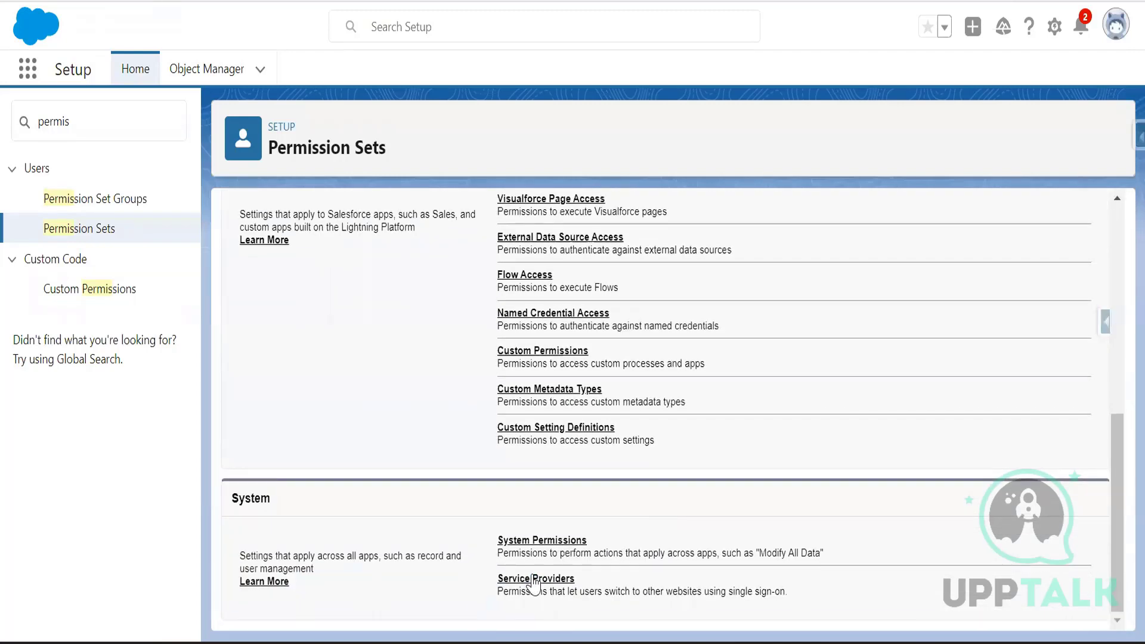
{"action": "left_click", "coordinate": [524, 542]}
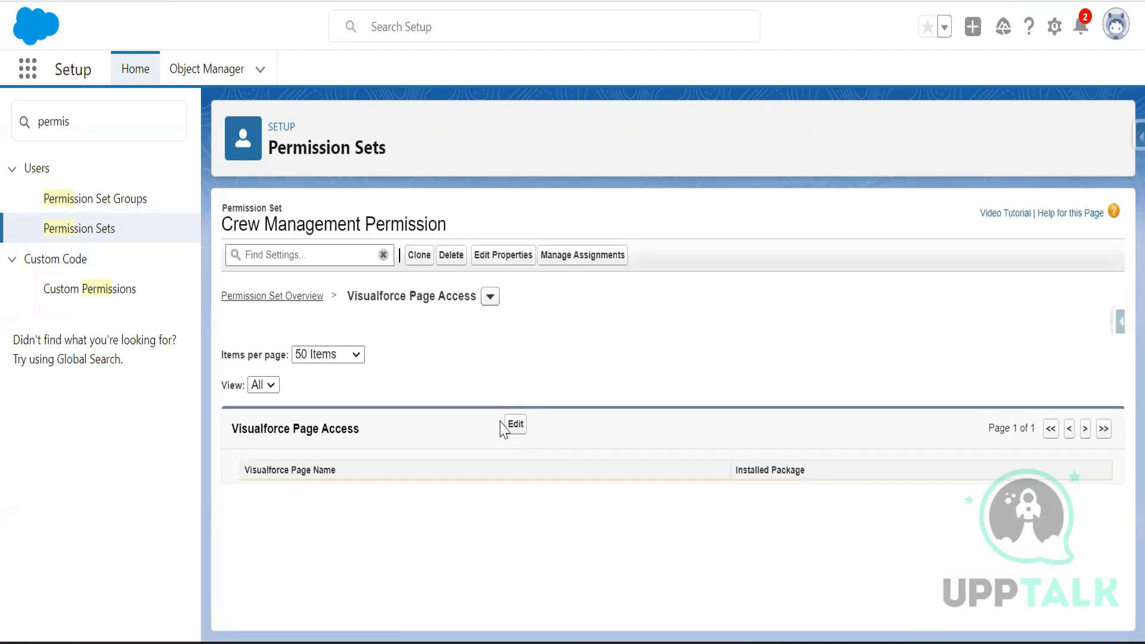
{"action": "left_click", "coordinate": [516, 425]}
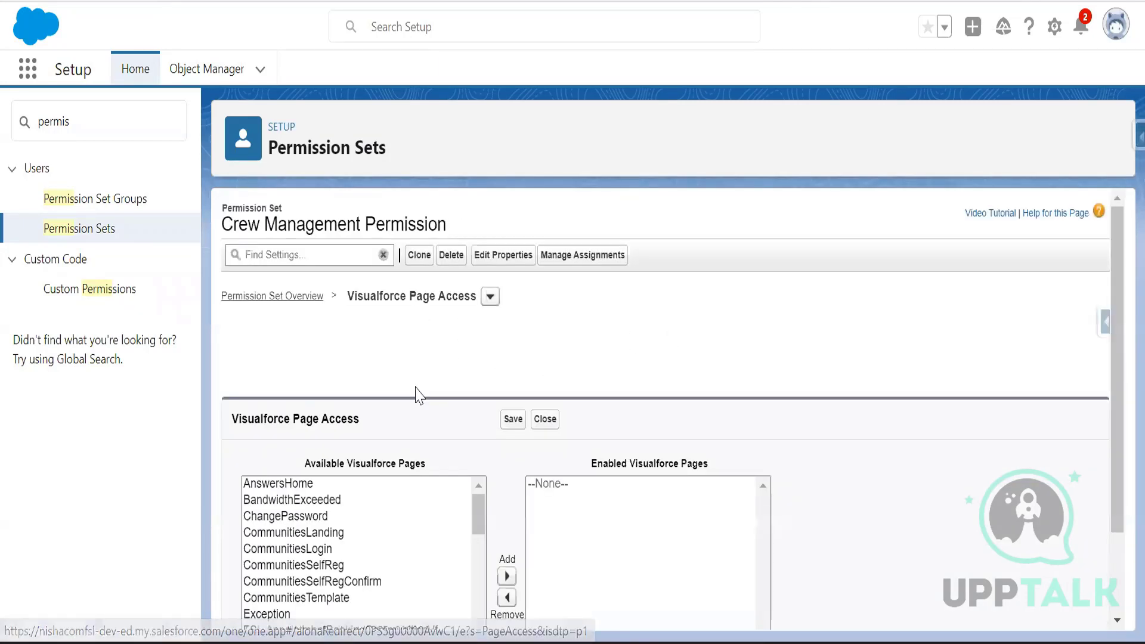
{"action": "scroll", "coordinate": [745, 444], "scroll_direction": "down", "scroll_amount": 2}
{"action": "scroll", "coordinate": [444, 543], "scroll_direction": "down", "scroll_amount": 3}
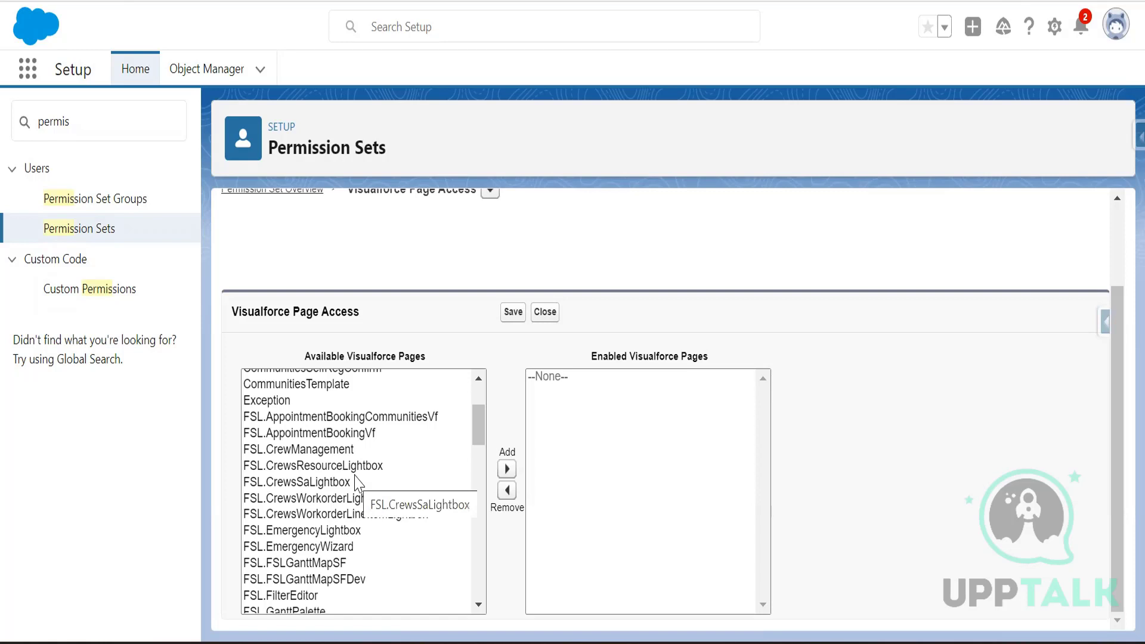
- Enable the Visualforce pages FSL.CrewsResourceLightbox, FSL.CrewManagement, FSL.CrewsSaLightbox, FSL.CrewsWorkorderLightbox and FSL.CrewsWorkorderLineItemLightbox
{"action": "left_click", "coordinate": [303, 466]}
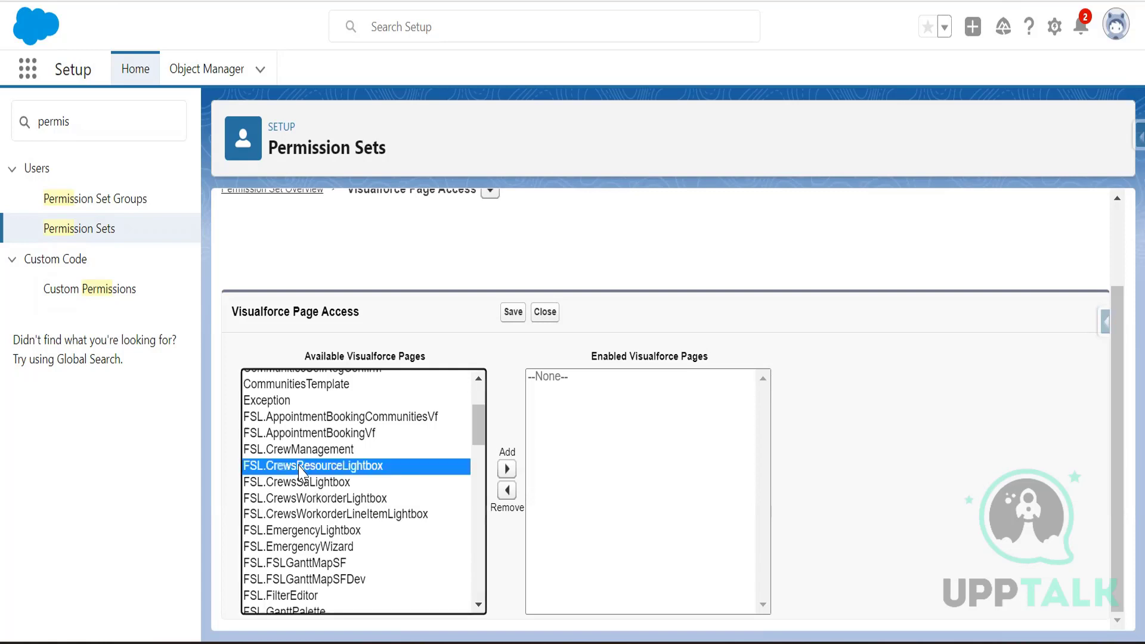
{"action": "left_click", "coordinate": [508, 468]}
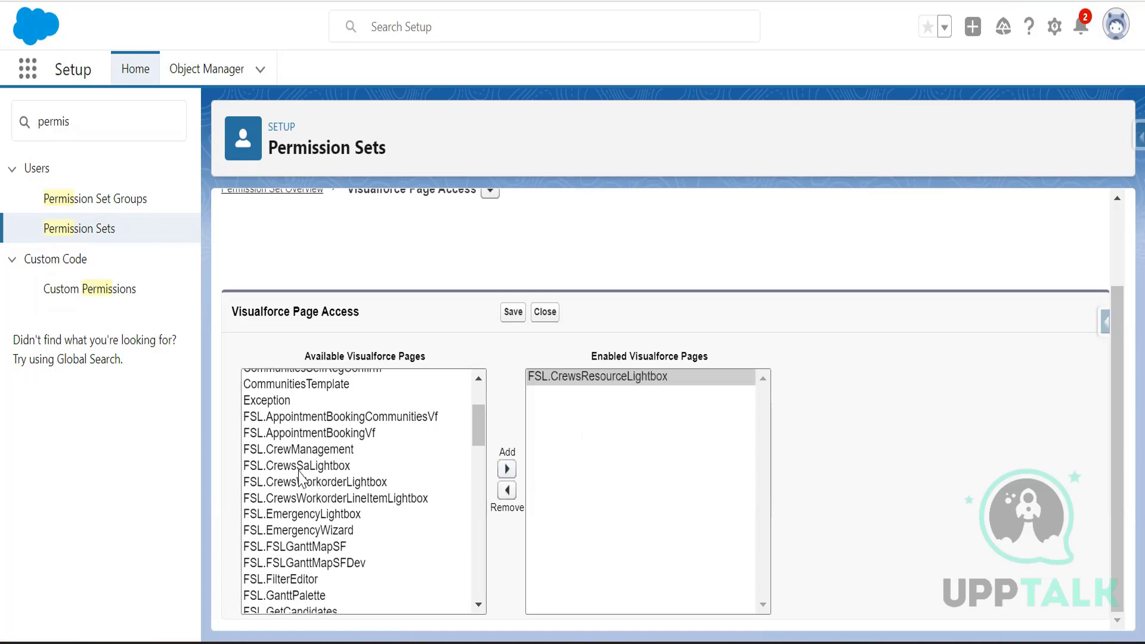
{"action": "left_click", "coordinate": [307, 454]}
{"action": "left_click", "coordinate": [507, 469]}
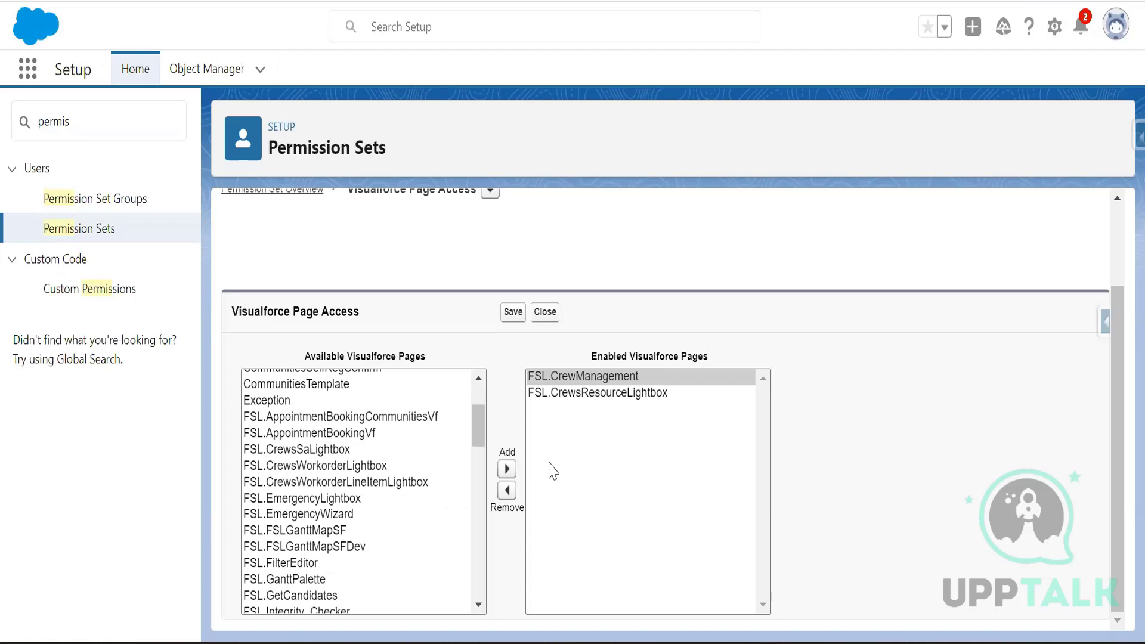
{"action": "left_click", "coordinate": [299, 450]}
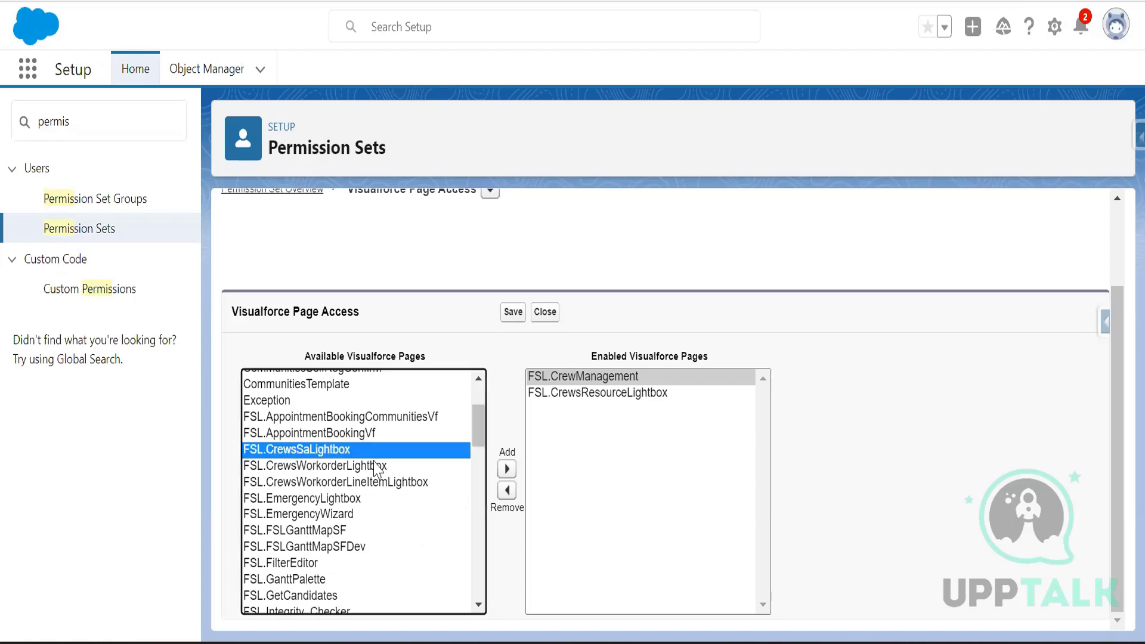
{"action": "left_click", "coordinate": [507, 470]}
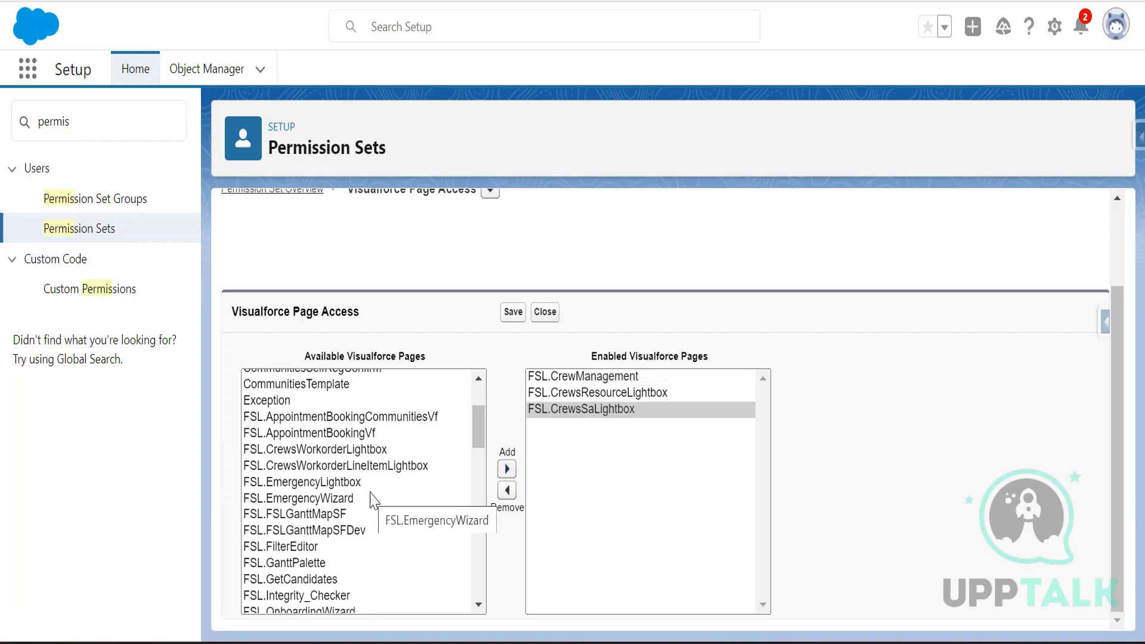
{"action": "left_click", "coordinate": [355, 450]}
{"action": "left_click", "coordinate": [504, 469]}
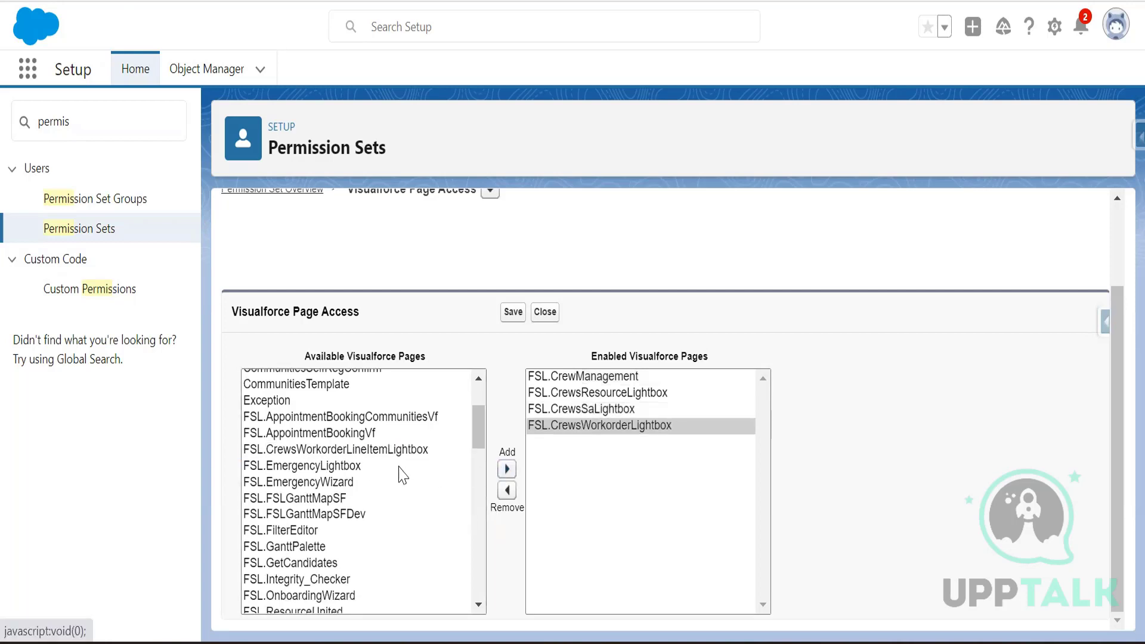
{"action": "left_click", "coordinate": [374, 452]}
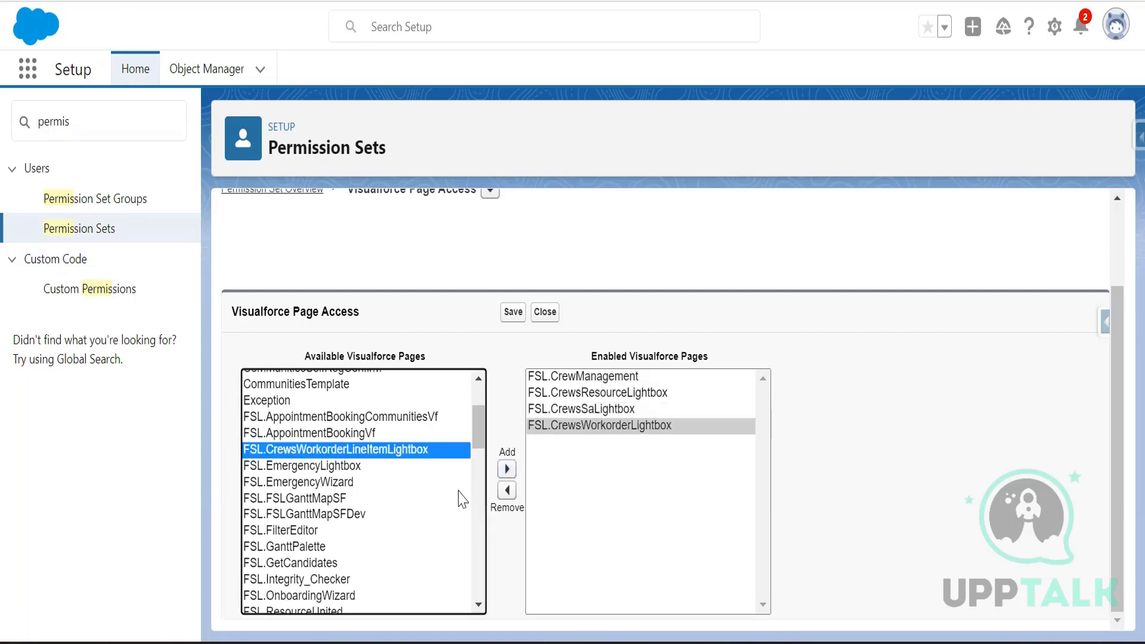
{"action": "left_click", "coordinate": [507, 471]}
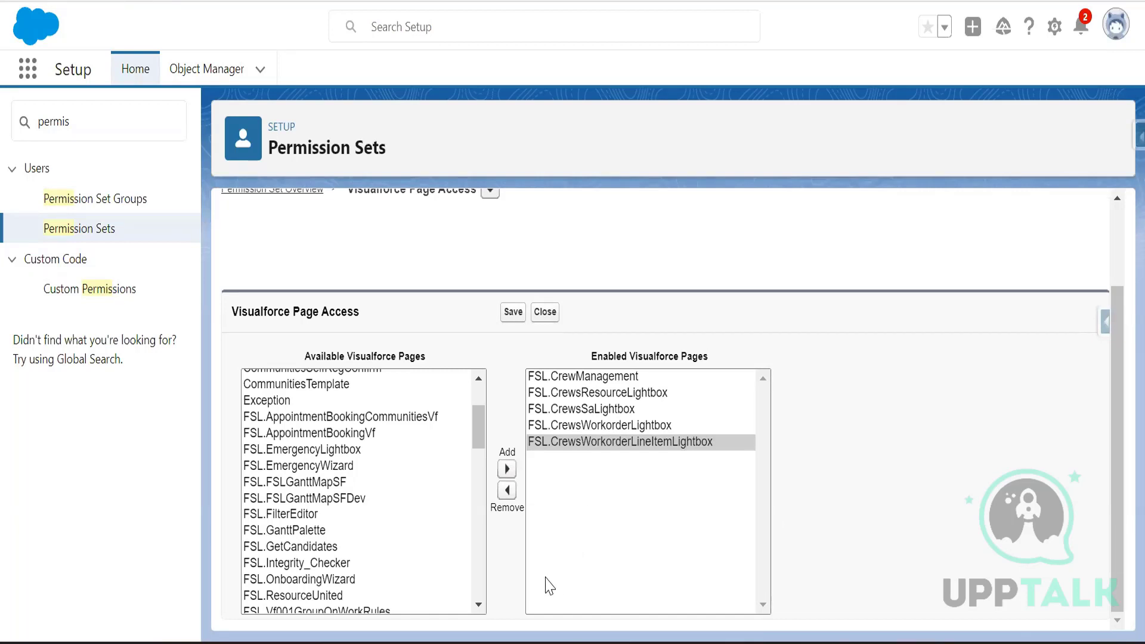
- Enable the Visualforce page FSL.vf0998_WorkOrderLineItemLightbox as well and save the permission set's Visualforce page access
{"action": "left_click", "coordinate": [479, 605]}
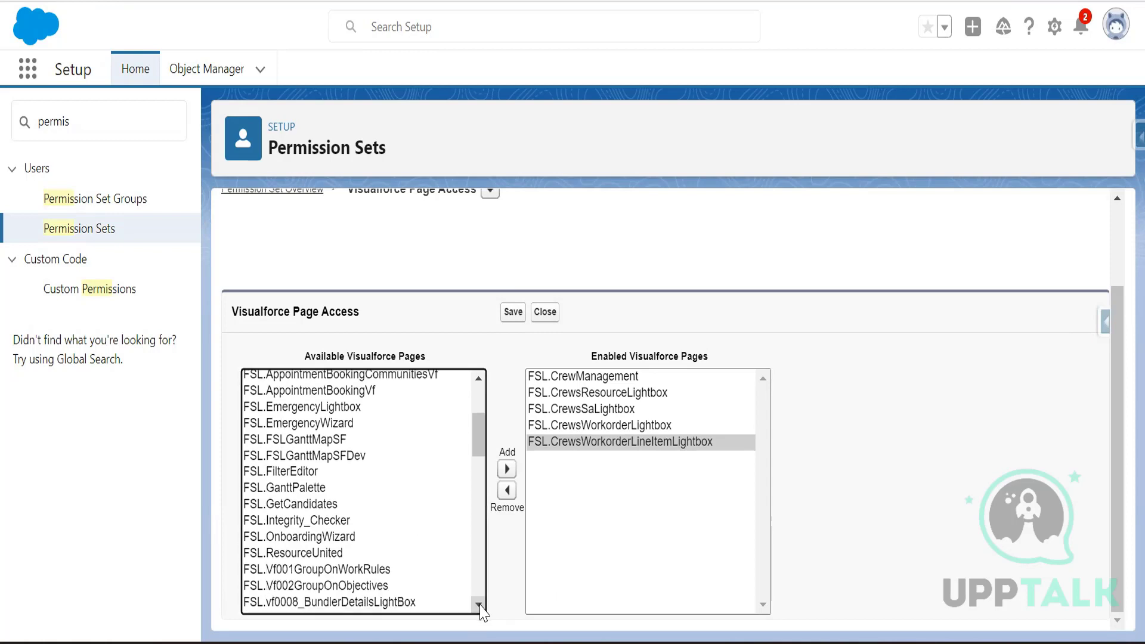
{"action": "left_click", "coordinate": [479, 604]}
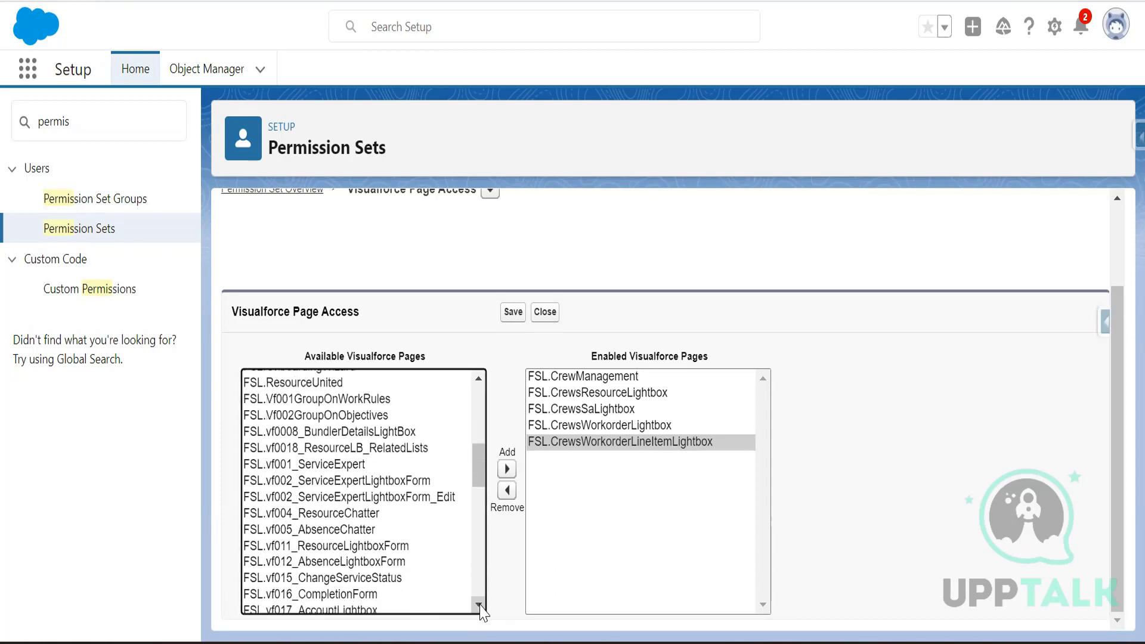
{"action": "left_click", "coordinate": [479, 605]}
{"action": "left_click", "coordinate": [479, 604]}
{"action": "left_click", "coordinate": [479, 604]}
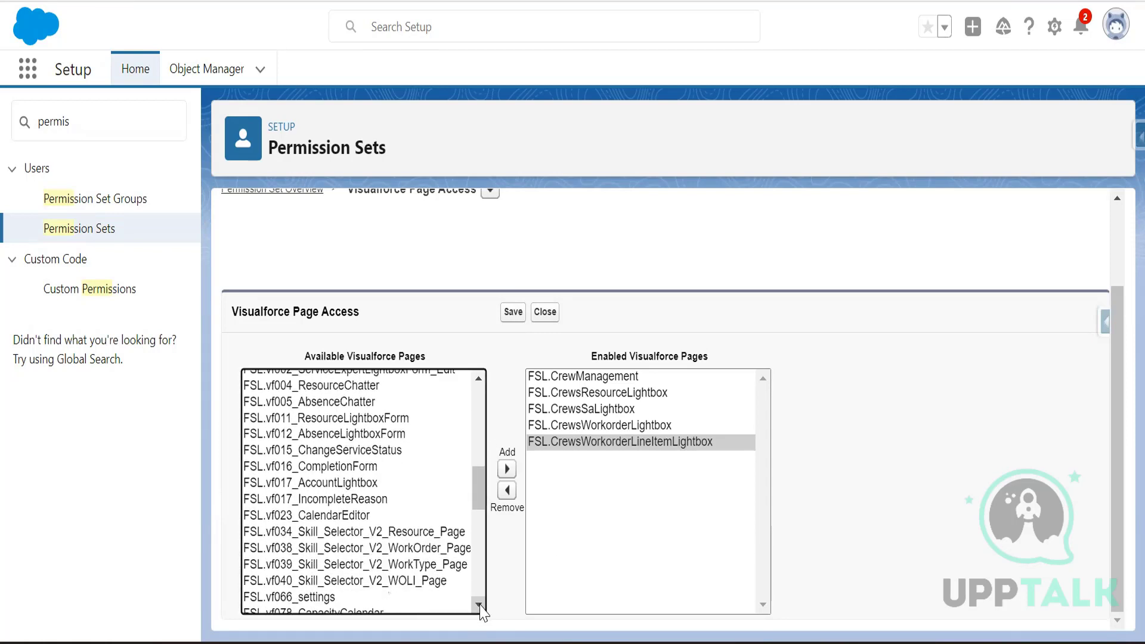
{"action": "left_click", "coordinate": [479, 604]}
{"action": "left_click", "coordinate": [479, 605]}
{"action": "left_click", "coordinate": [479, 605]}
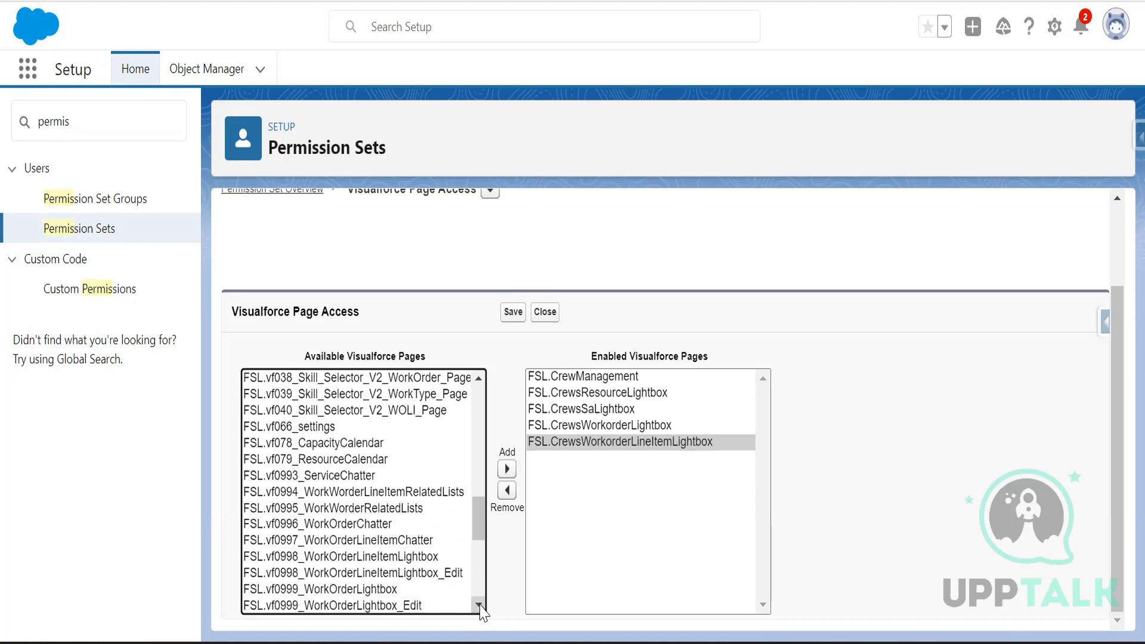
{"action": "left_click", "coordinate": [479, 606]}
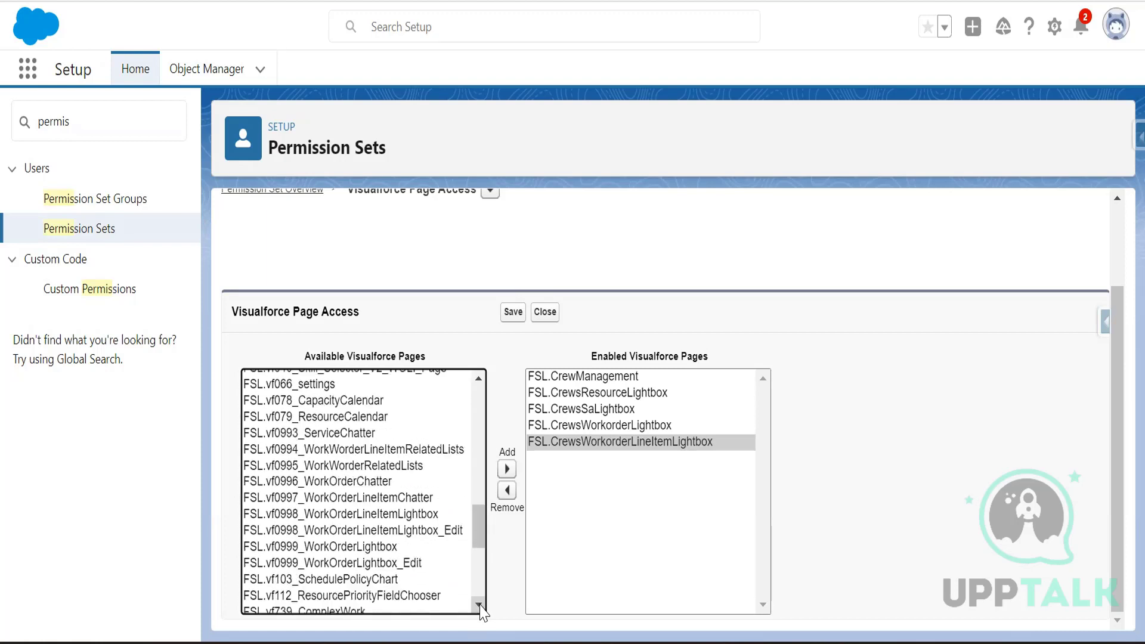
{"action": "left_click", "coordinate": [319, 486]}
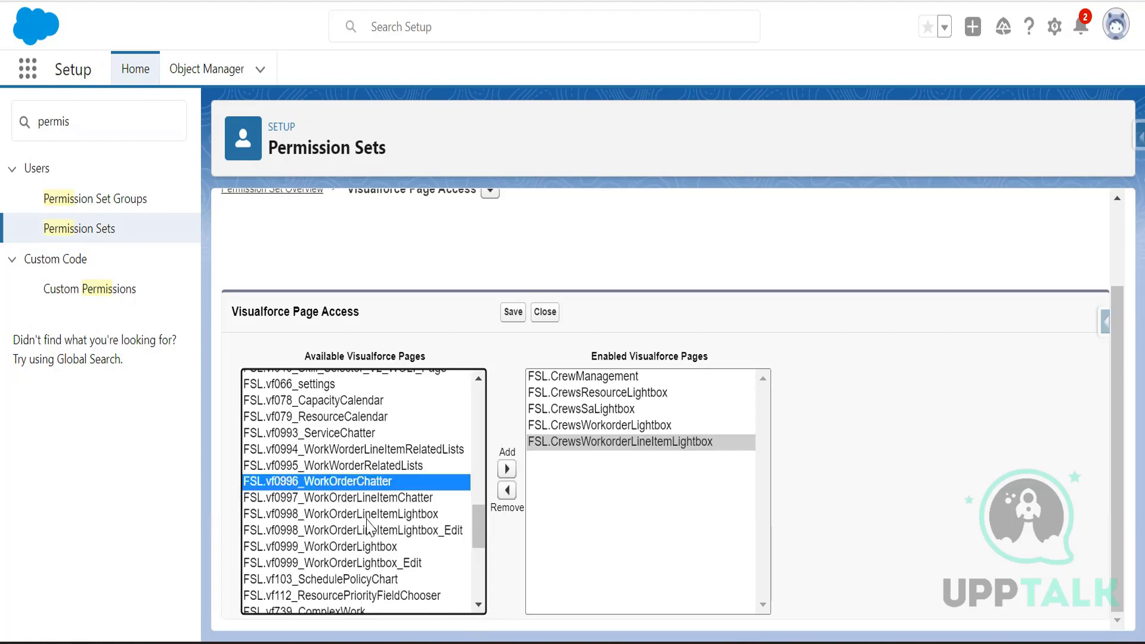
{"action": "left_click", "coordinate": [365, 500]}
{"action": "left_click", "coordinate": [377, 517]}
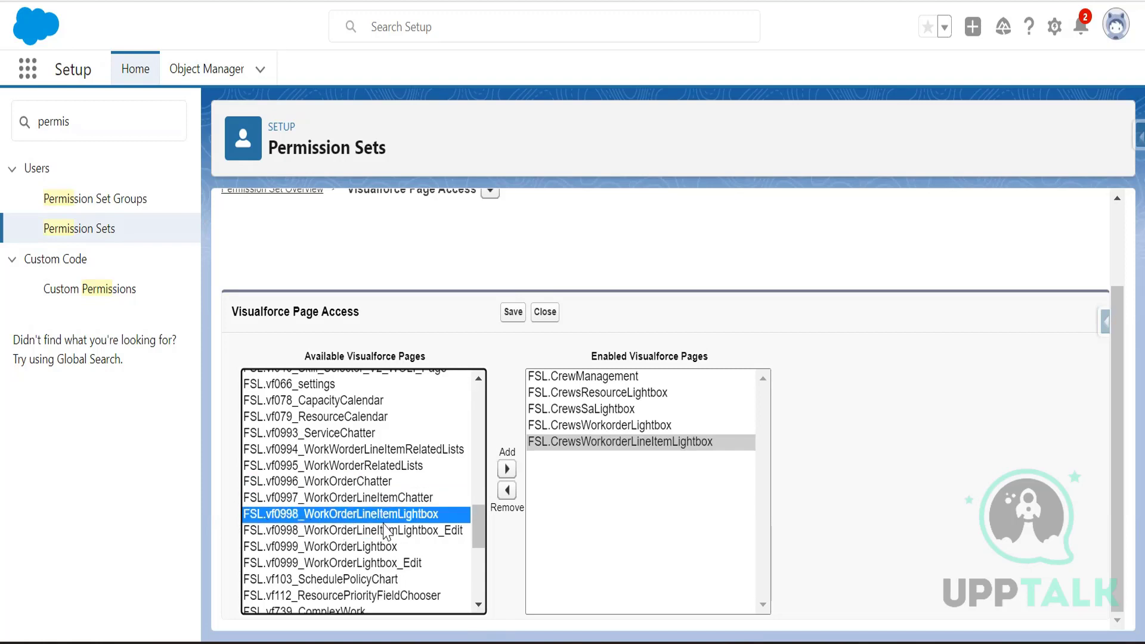
{"action": "left_click", "coordinate": [507, 469]}
{"action": "scroll", "coordinate": [397, 525], "scroll_direction": "down", "scroll_amount": 7}
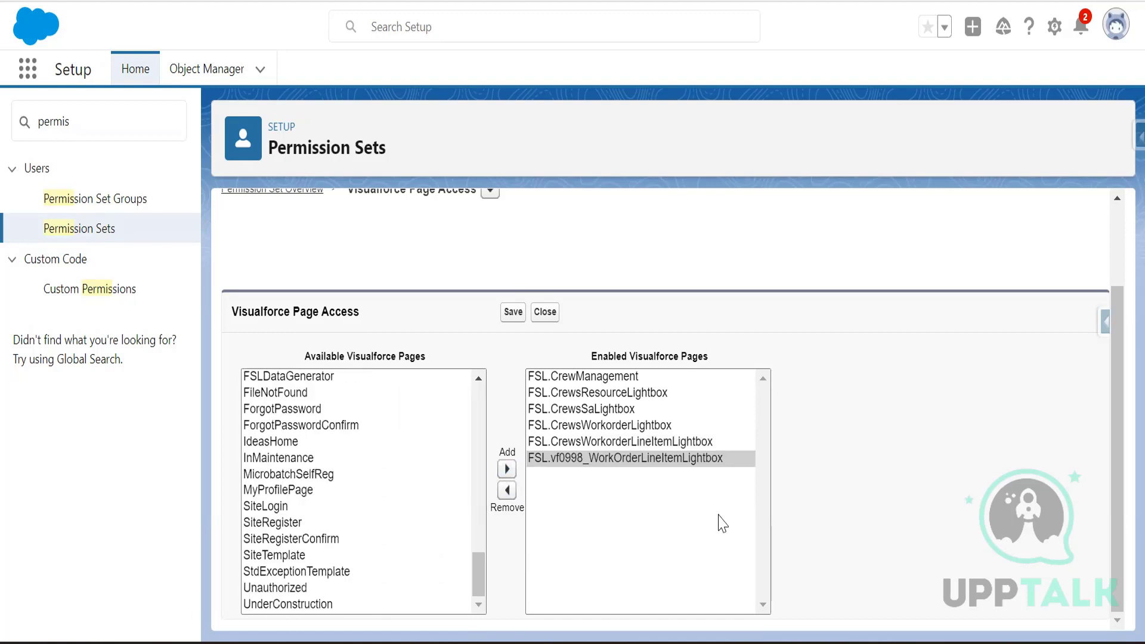
{"action": "left_click", "coordinate": [511, 311]}
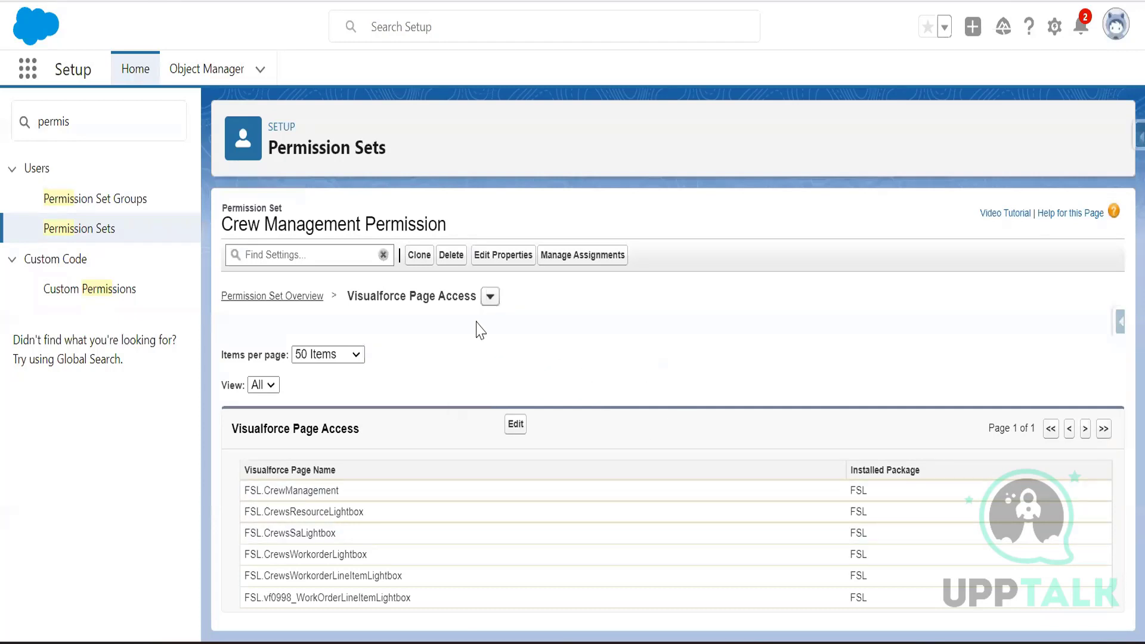
- Open the Apex Class Access settings of the Crew Management Permission set for editing
{"action": "left_click", "coordinate": [490, 297]}
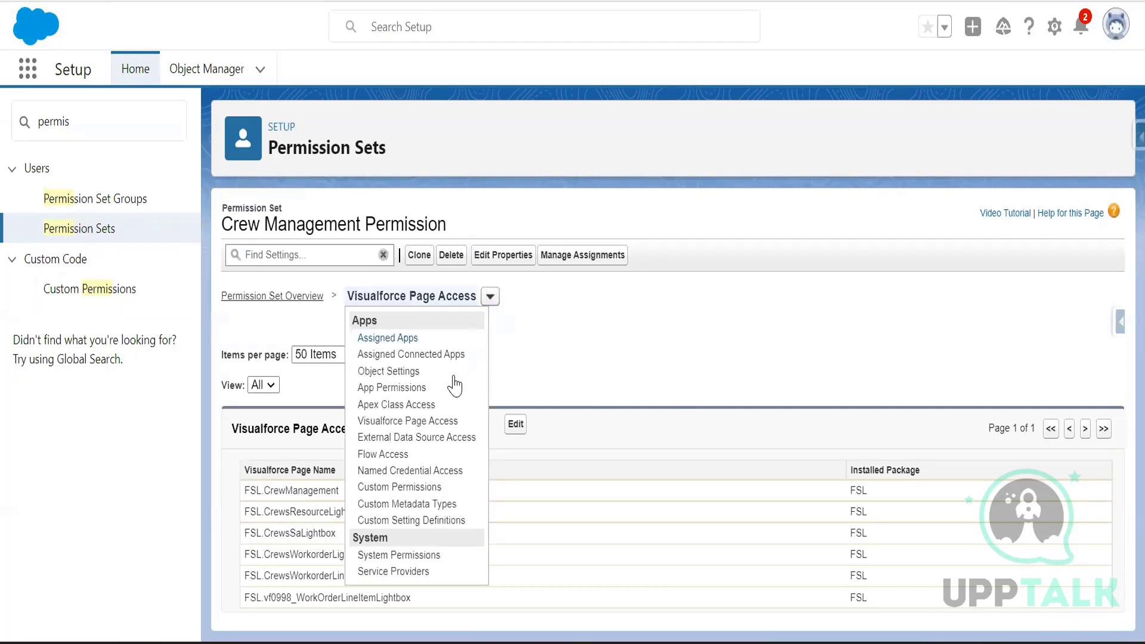
{"action": "left_click", "coordinate": [537, 424]}
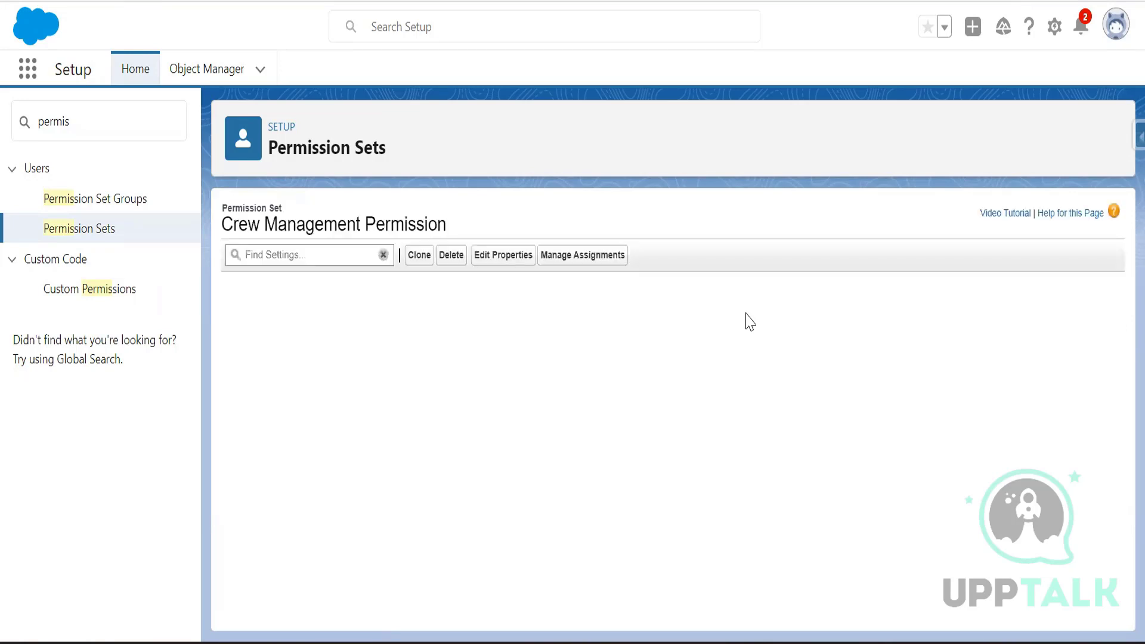
{"action": "left_click", "coordinate": [521, 425]}
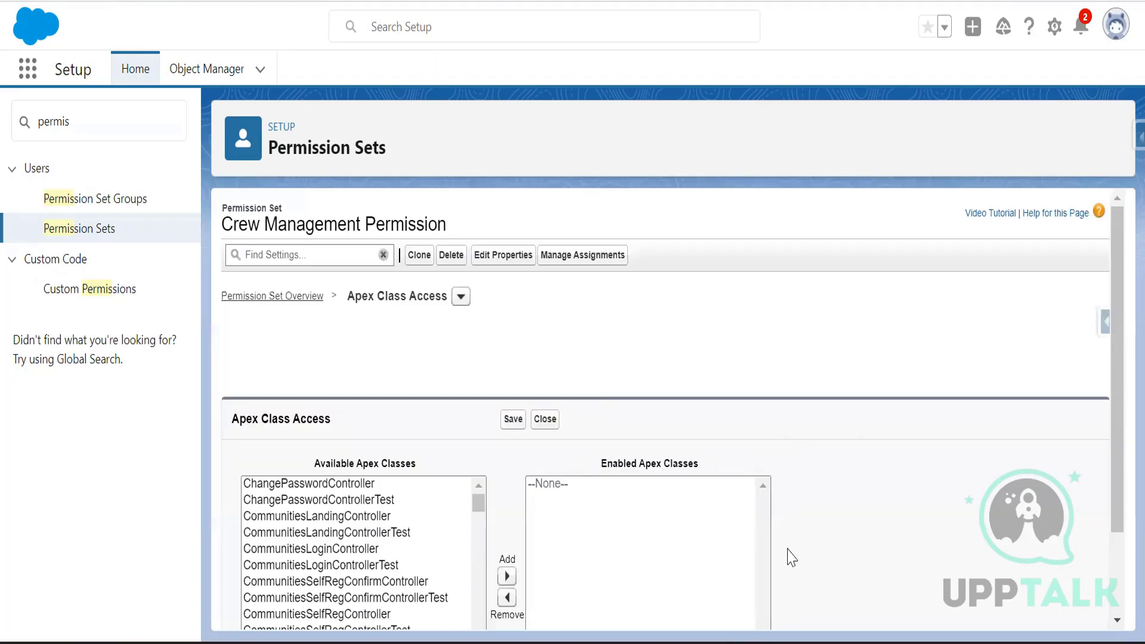
- Enable the Apex class FSL.CrewManagement for the permission set and save the Apex class access
{"action": "scroll", "coordinate": [641, 557], "scroll_direction": "down", "scroll_amount": 2}
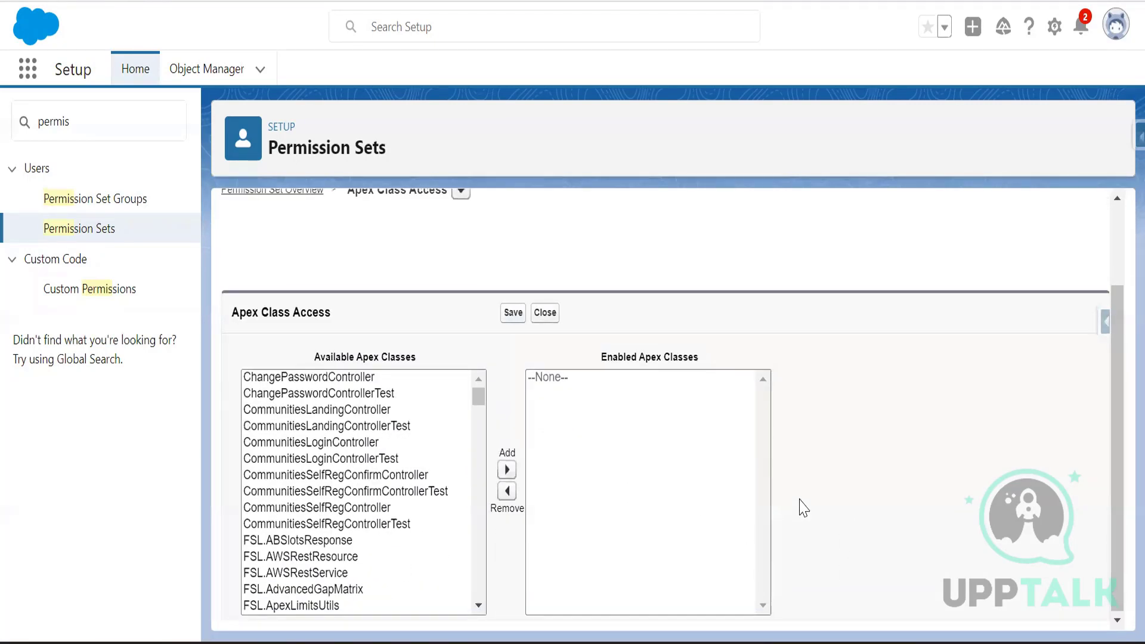
{"action": "left_click", "coordinate": [479, 606]}
{"action": "left_click", "coordinate": [479, 608]}
{"action": "left_click", "coordinate": [479, 607]}
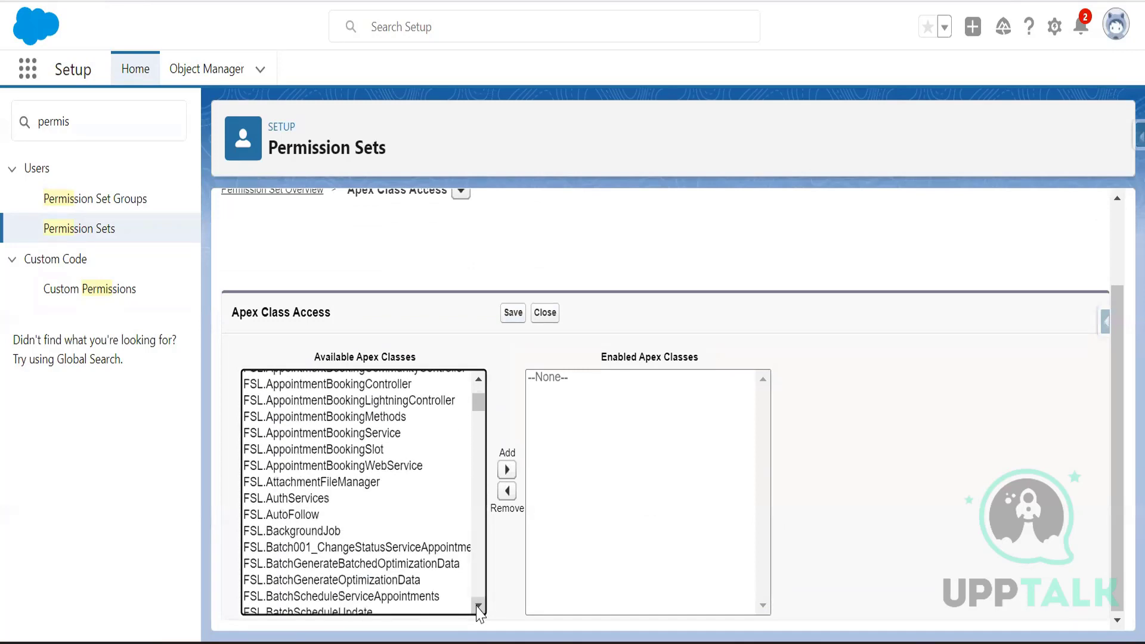
{"action": "left_click", "coordinate": [479, 607]}
{"action": "left_click", "coordinate": [479, 608]}
{"action": "left_click", "coordinate": [479, 608]}
{"action": "left_click", "coordinate": [479, 607]}
{"action": "left_click", "coordinate": [479, 608]}
{"action": "left_click", "coordinate": [480, 608]}
{"action": "left_click", "coordinate": [479, 607]}
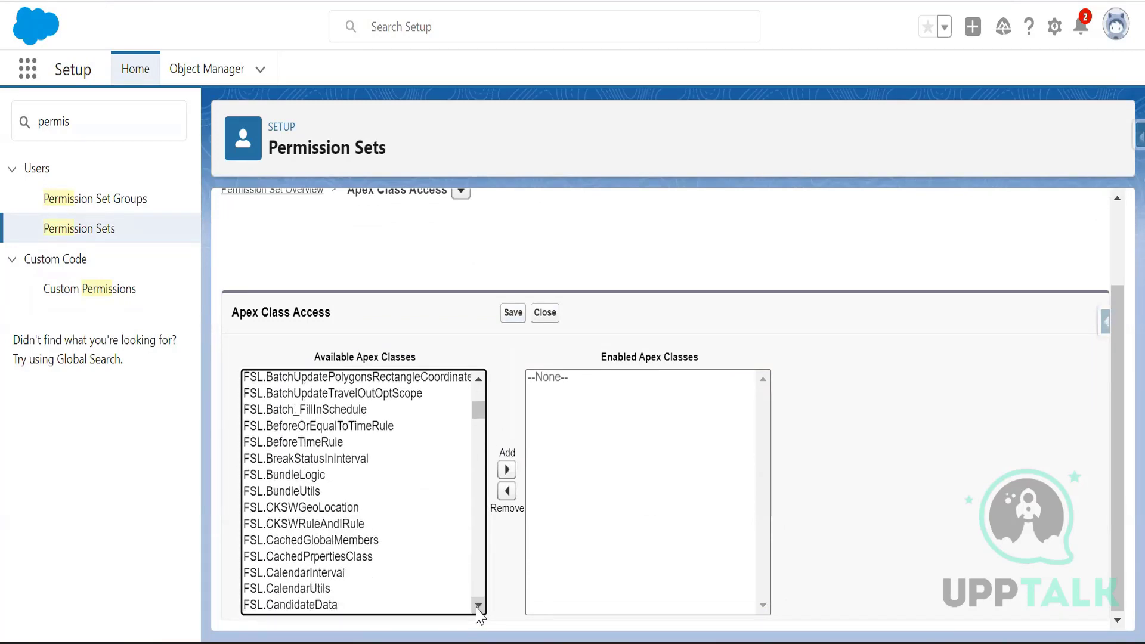
{"action": "left_click", "coordinate": [479, 608]}
{"action": "left_click", "coordinate": [479, 608]}
{"action": "left_click", "coordinate": [479, 607]}
{"action": "left_click", "coordinate": [480, 607]}
{"action": "left_click", "coordinate": [480, 607]}
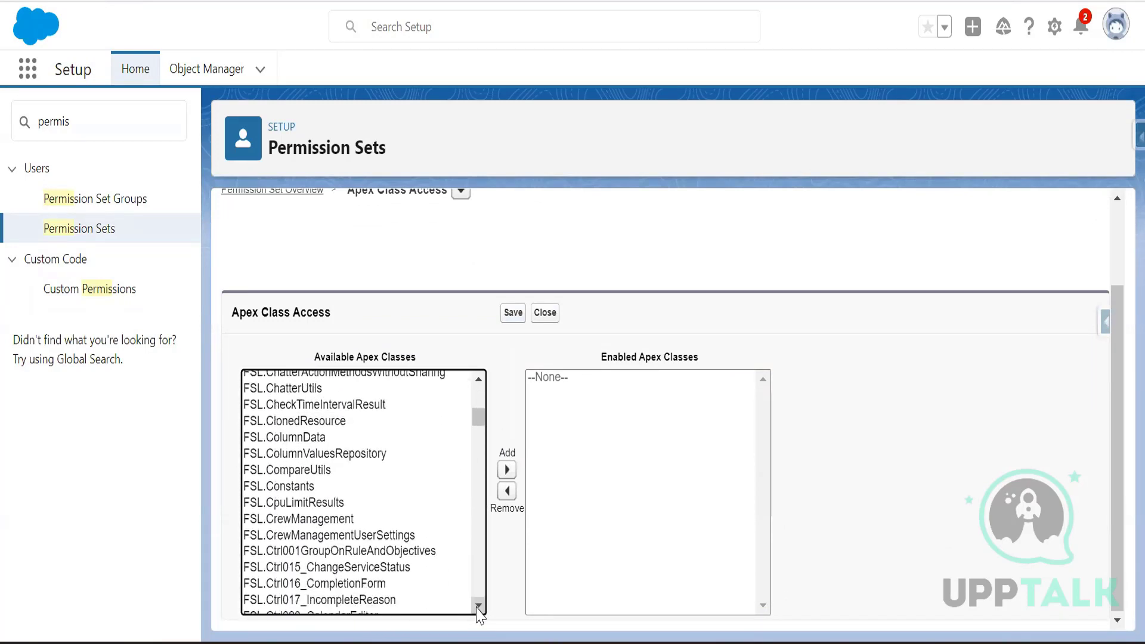
{"action": "left_click", "coordinate": [339, 520]}
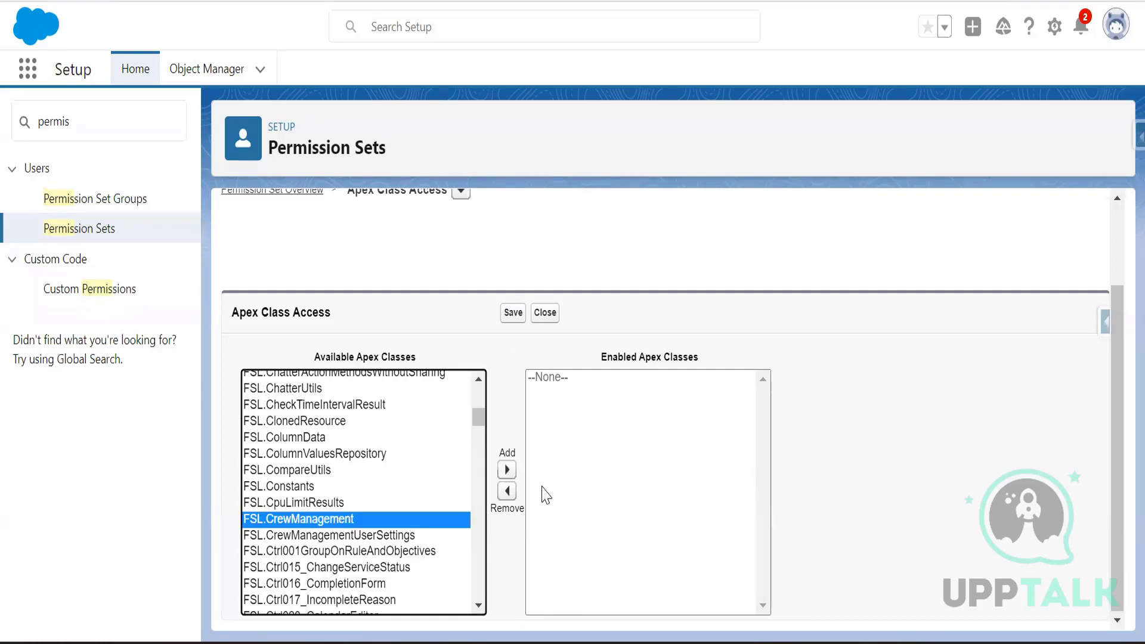
{"action": "left_click", "coordinate": [508, 470]}
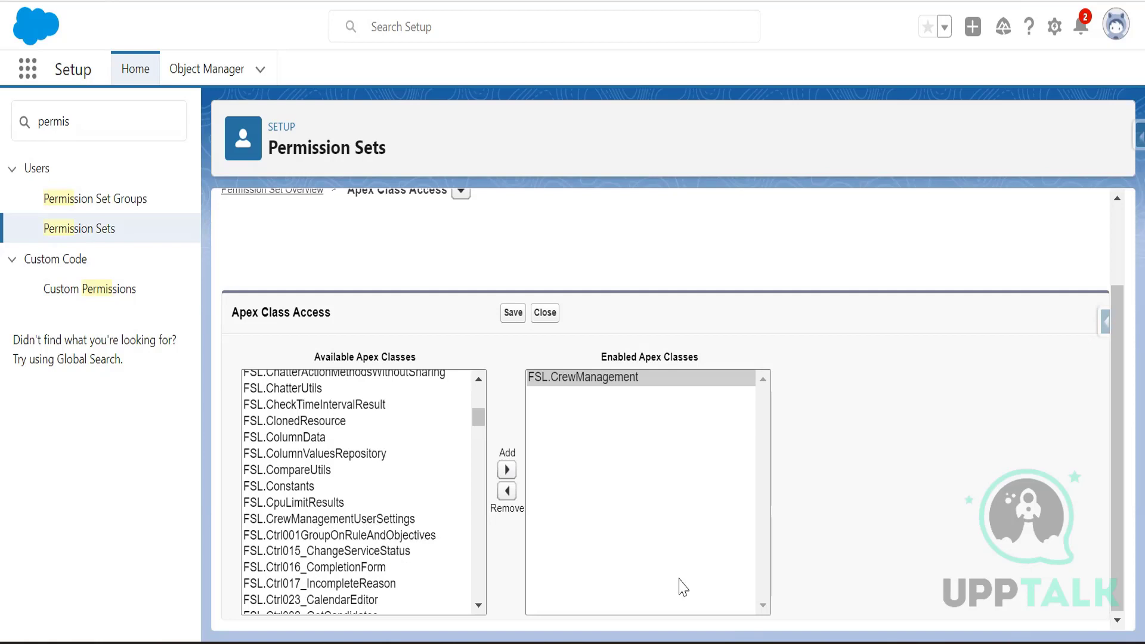
{"action": "left_click", "coordinate": [513, 312]}
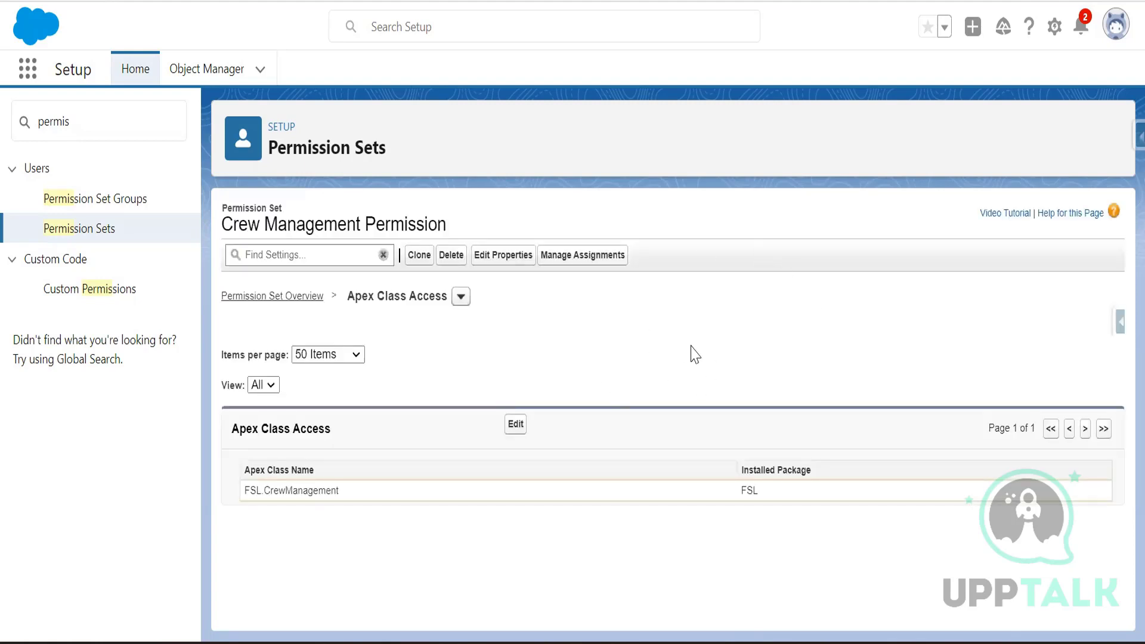
{"action": "double_click", "coordinate": [278, 492]}
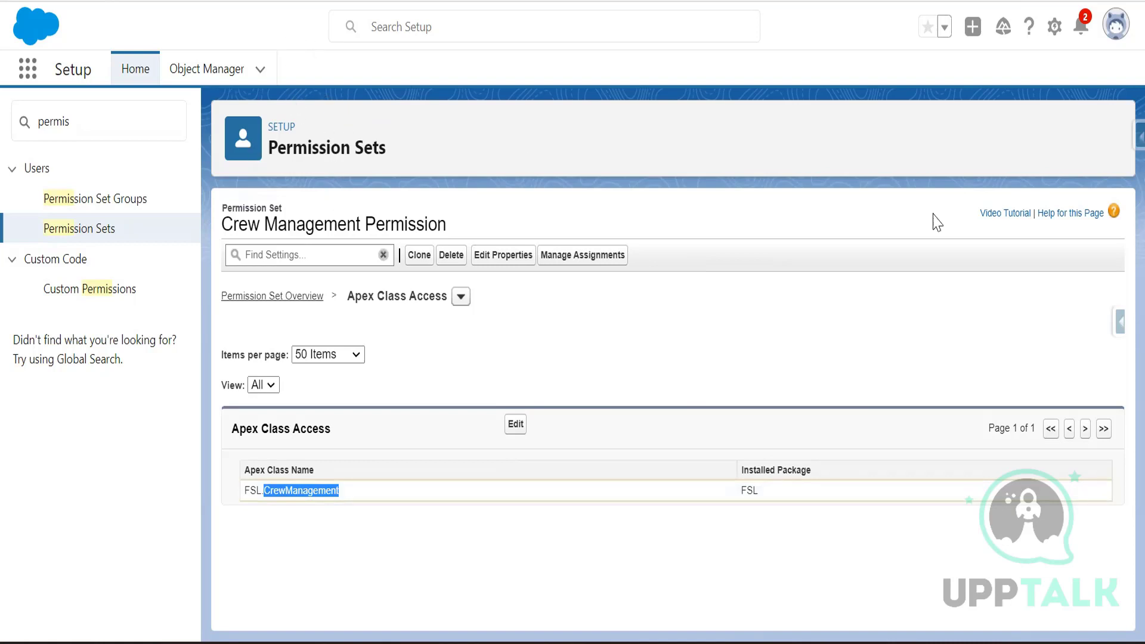
- Check which account is logged in, find Users in Setup and open that user's detail record
{"action": "left_click", "coordinate": [1116, 25]}
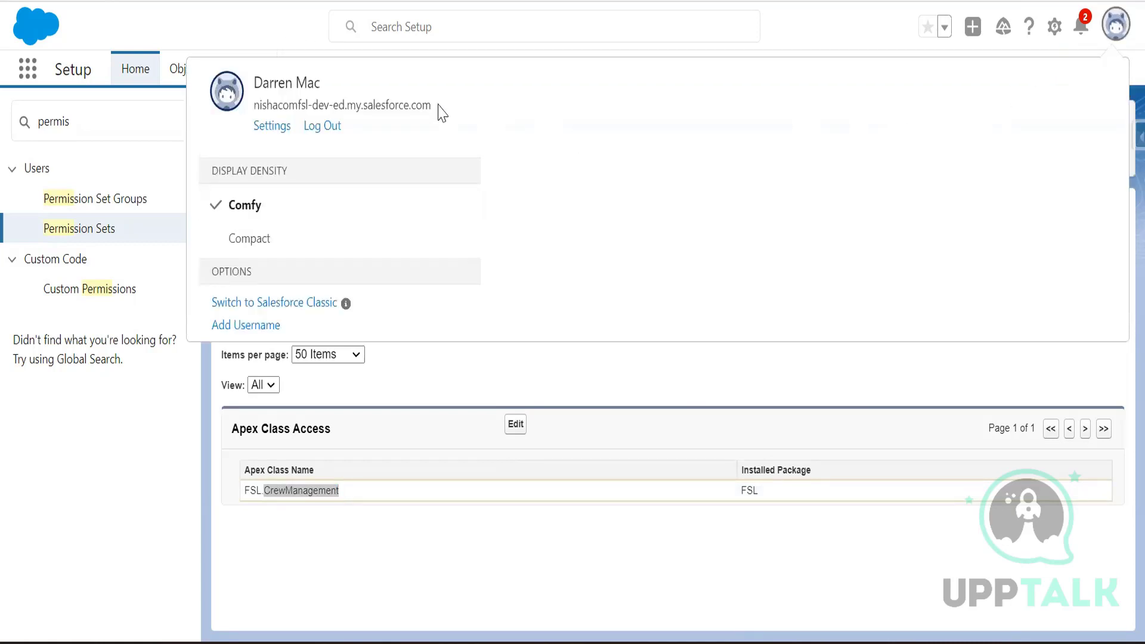
{"action": "left_click", "coordinate": [303, 33]}
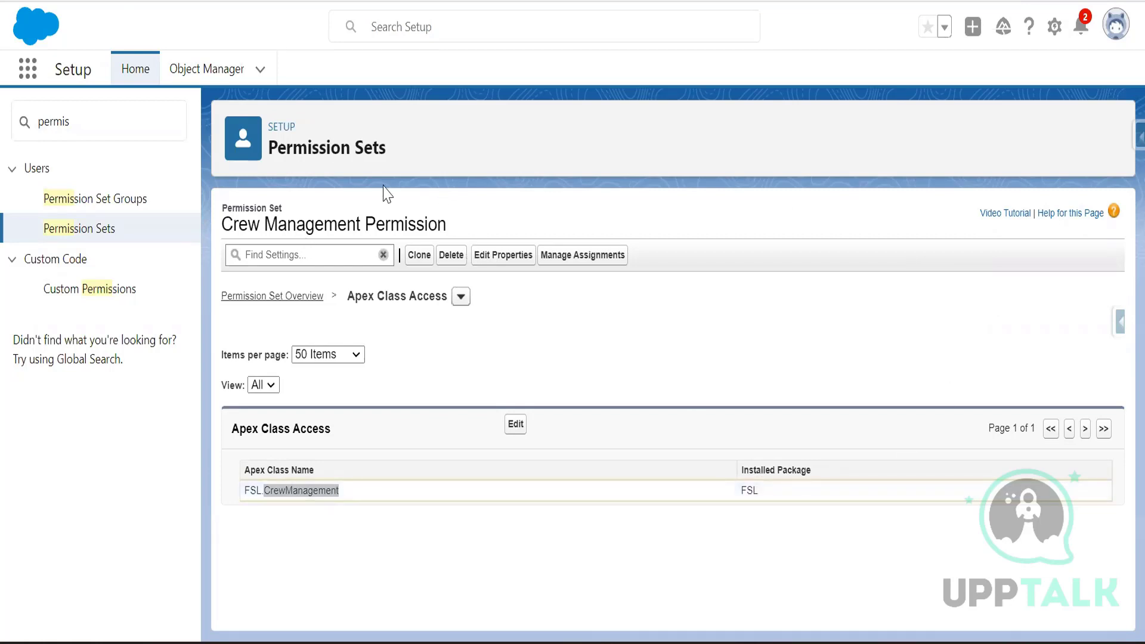
{"action": "double_click", "coordinate": [59, 122]}
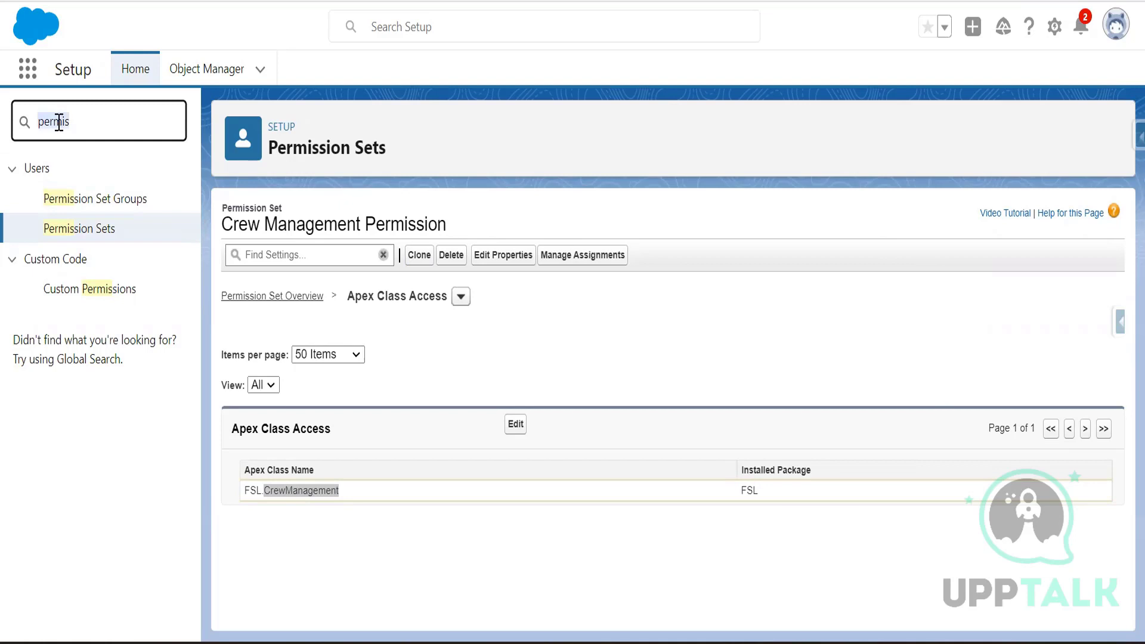
{"action": "type", "text": "user"}
{"action": "left_click", "coordinate": [56, 411]}
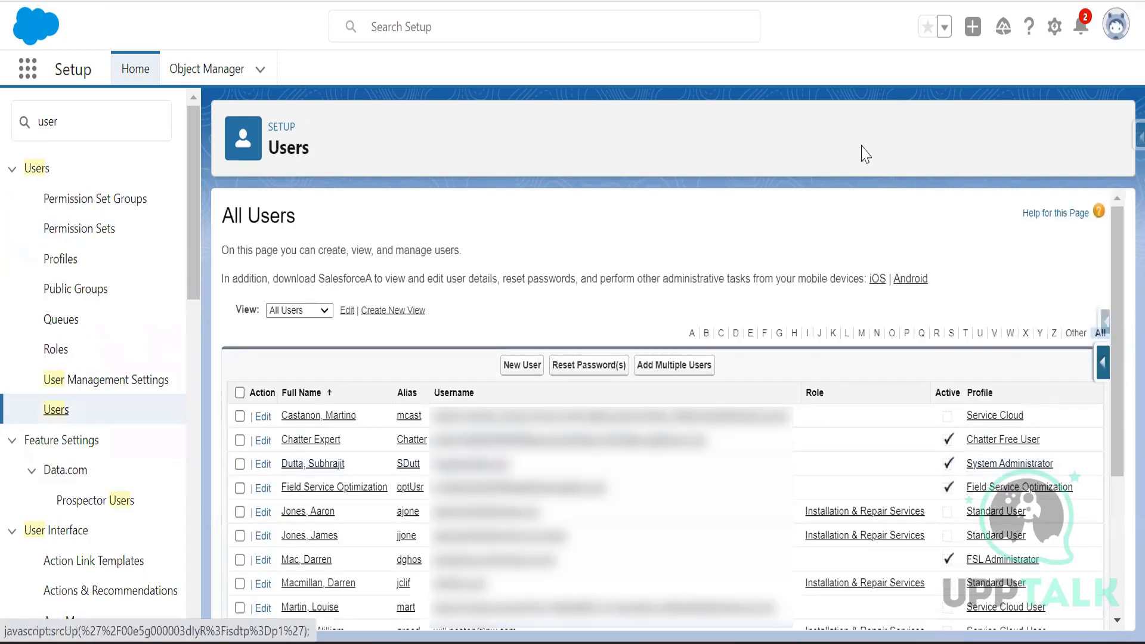
{"action": "left_click", "coordinate": [307, 560]}
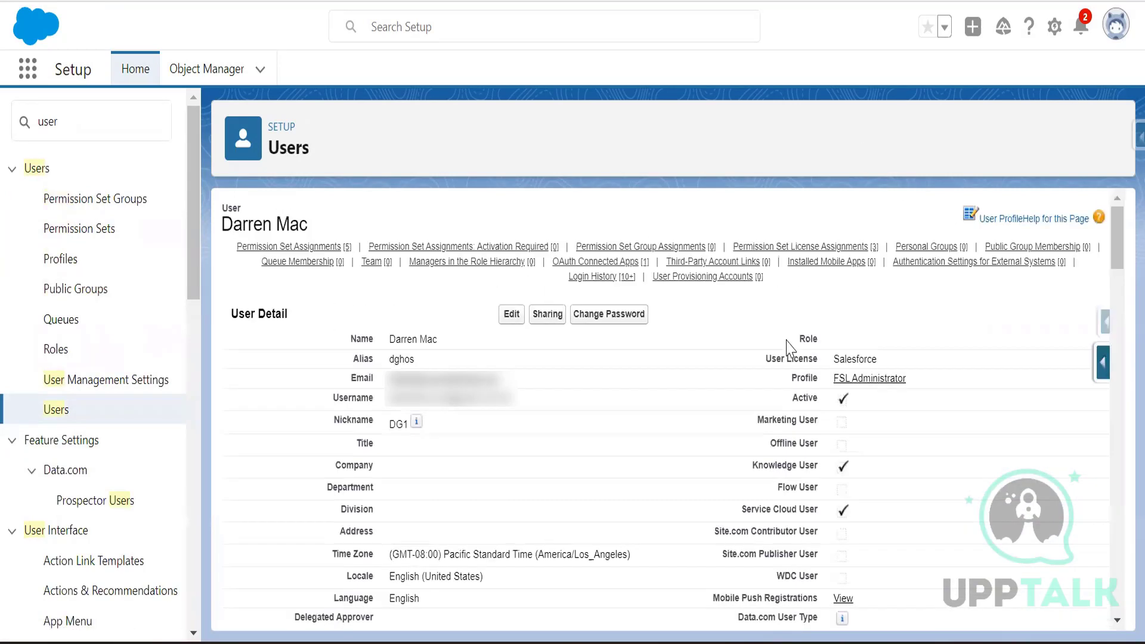
- Assign the Crew Management Permission set to the logged-in user and save the permission set assignments
{"action": "left_click", "coordinate": [304, 258]}
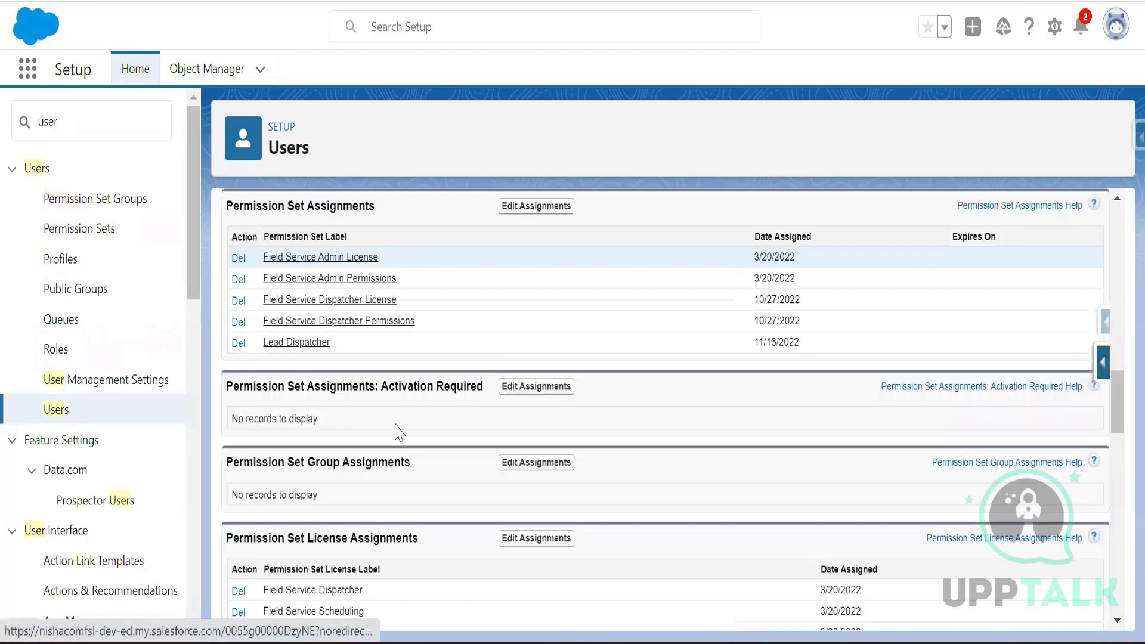
{"action": "left_click", "coordinate": [387, 305]}
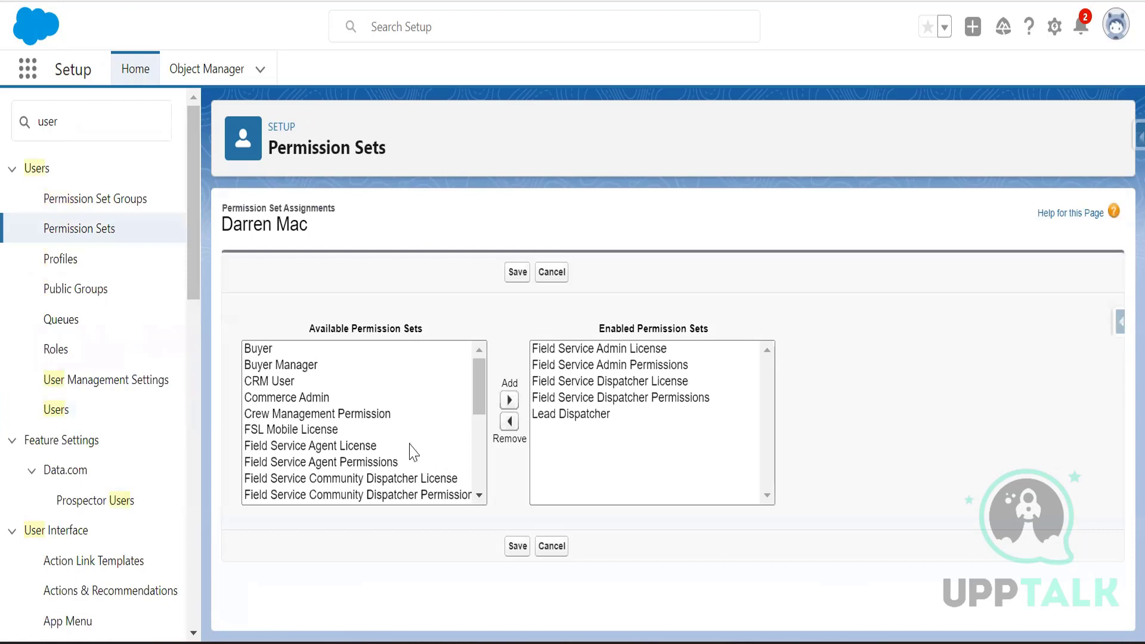
{"action": "left_click", "coordinate": [335, 415]}
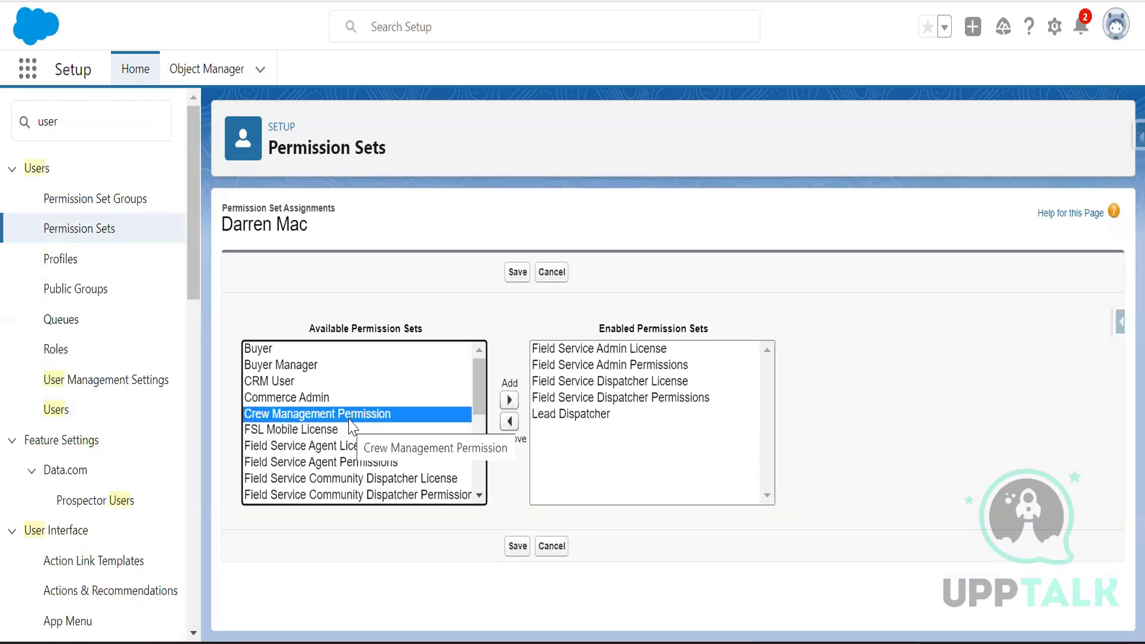
{"action": "left_click", "coordinate": [509, 400]}
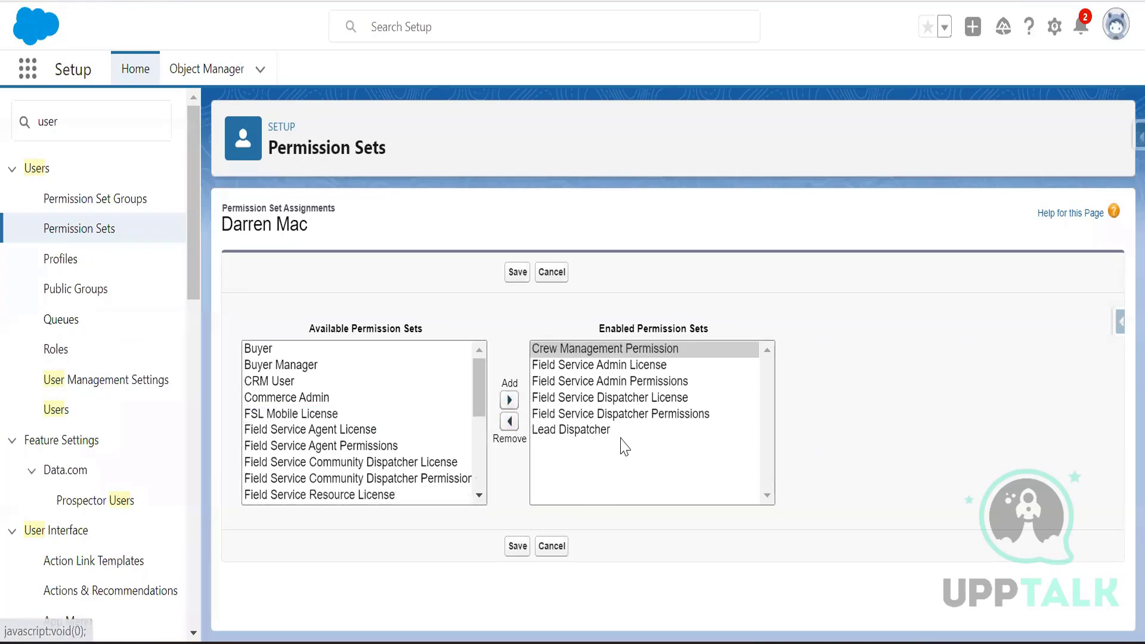
{"action": "left_click", "coordinate": [511, 275]}
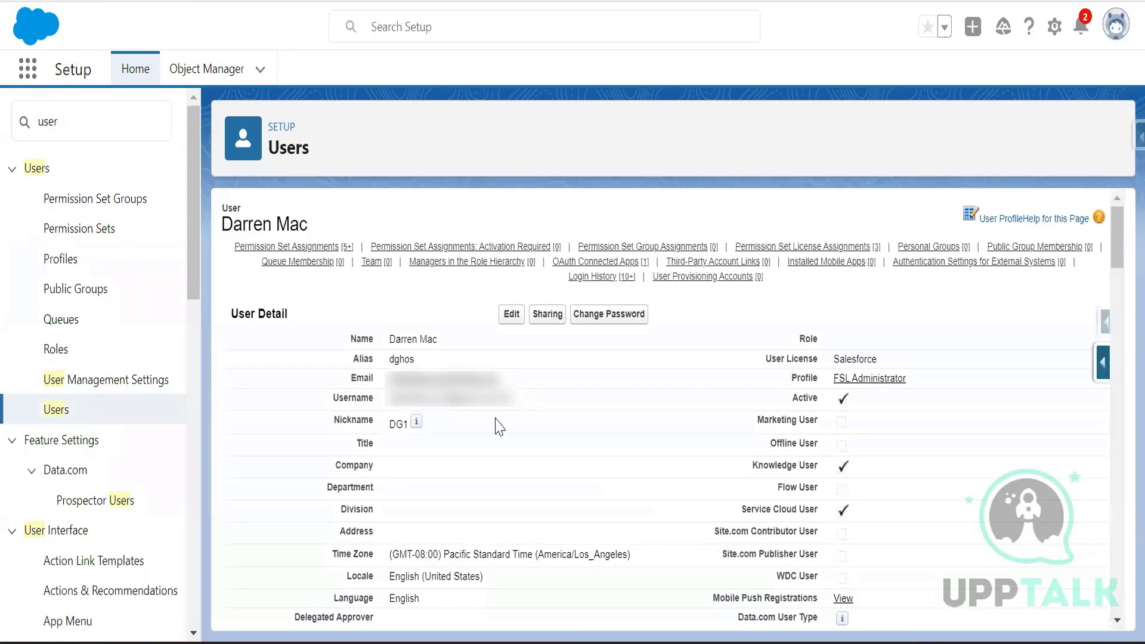
{"action": "left_click_drag", "start_coordinate": [309, 227], "coordinate": [221, 226]}
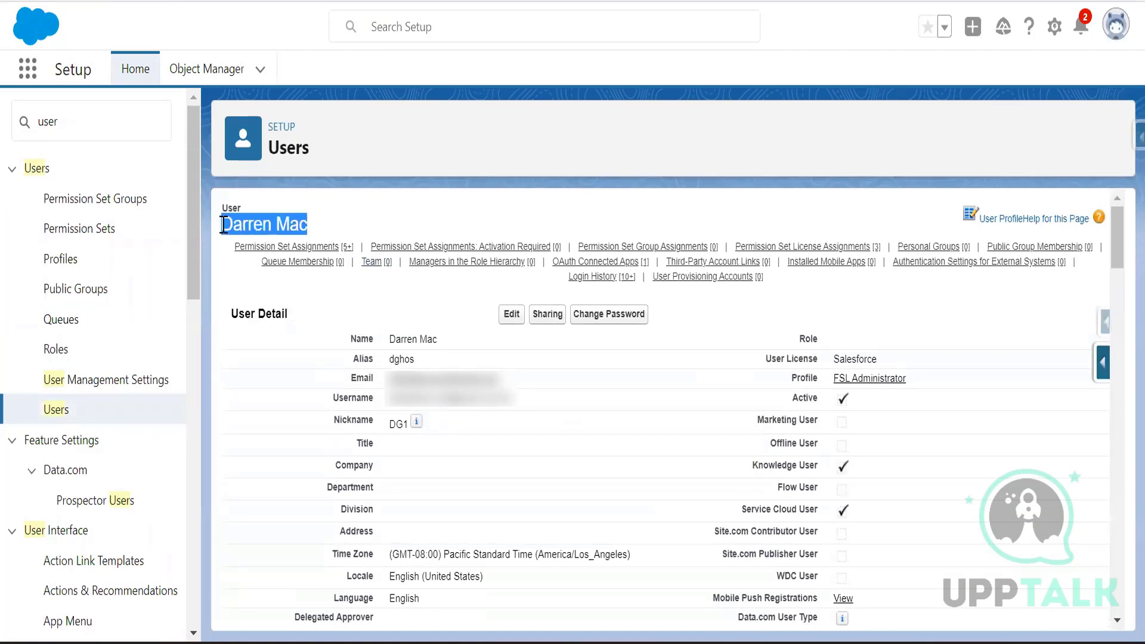
- Search the apps and items for "crew" and open the first Crew Management item to check its page
{"action": "left_click", "coordinate": [28, 69]}
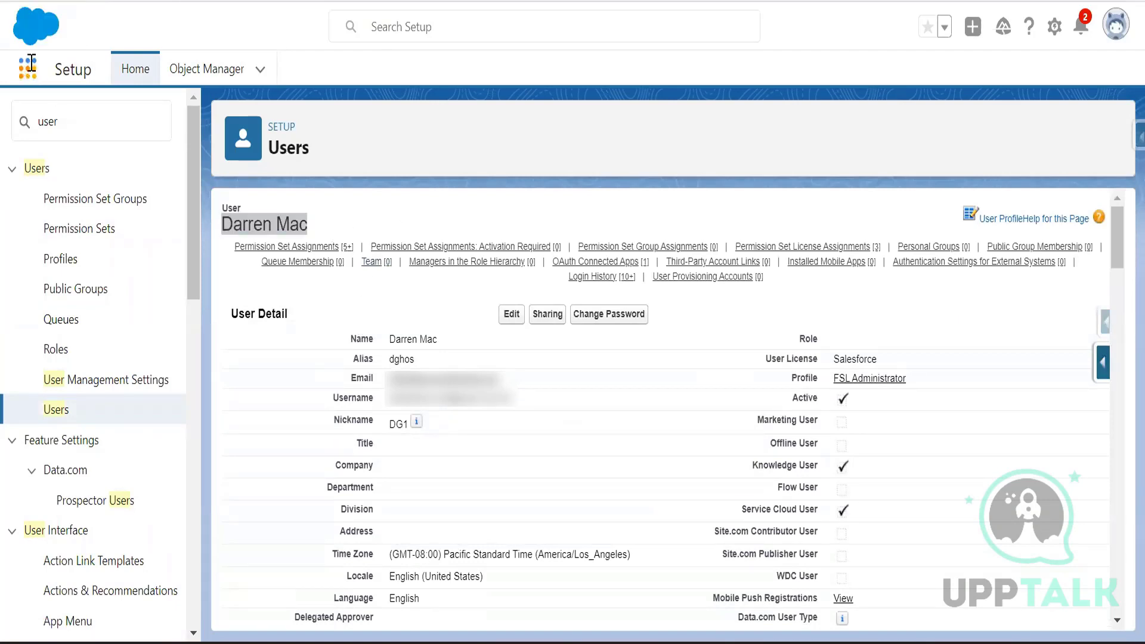
{"action": "type", "text": "crew"}
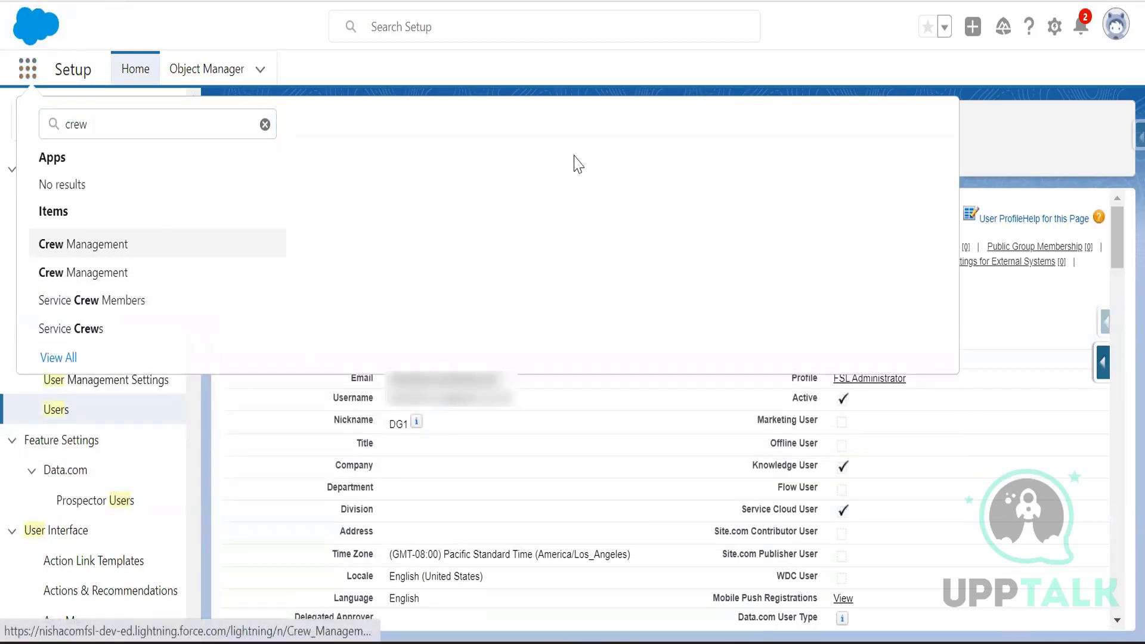
{"action": "left_click", "coordinate": [585, 172]}
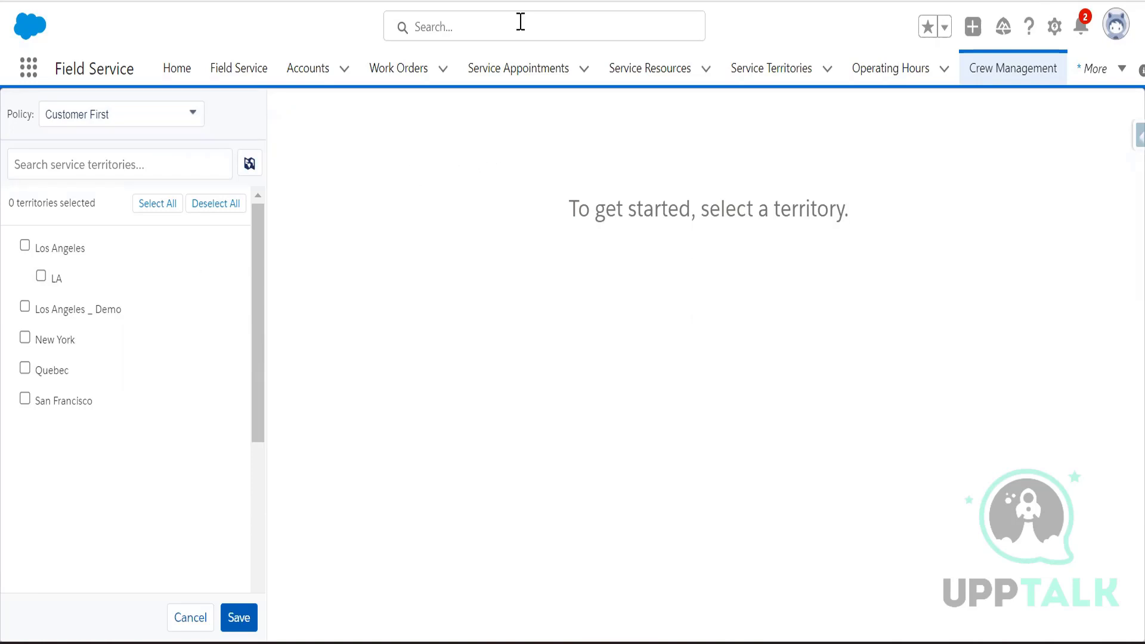
- Search the apps and items for "crew" again and open the second Crew Management item for comparison
{"action": "left_click", "coordinate": [29, 67]}
{"action": "type", "text": "crew"}
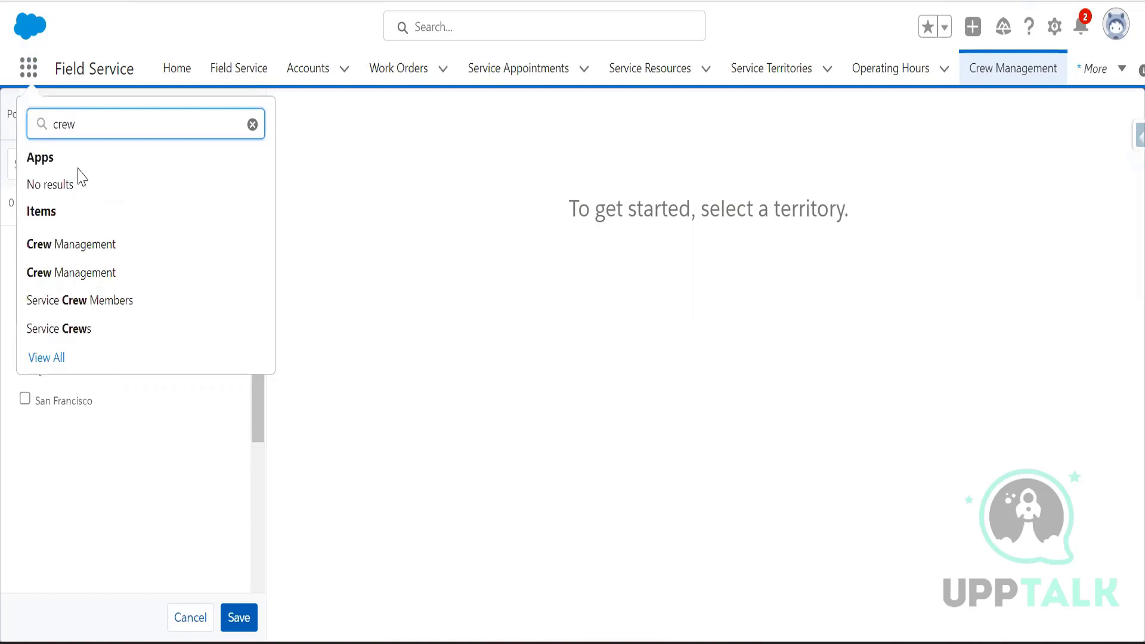
{"action": "left_click", "coordinate": [114, 274]}
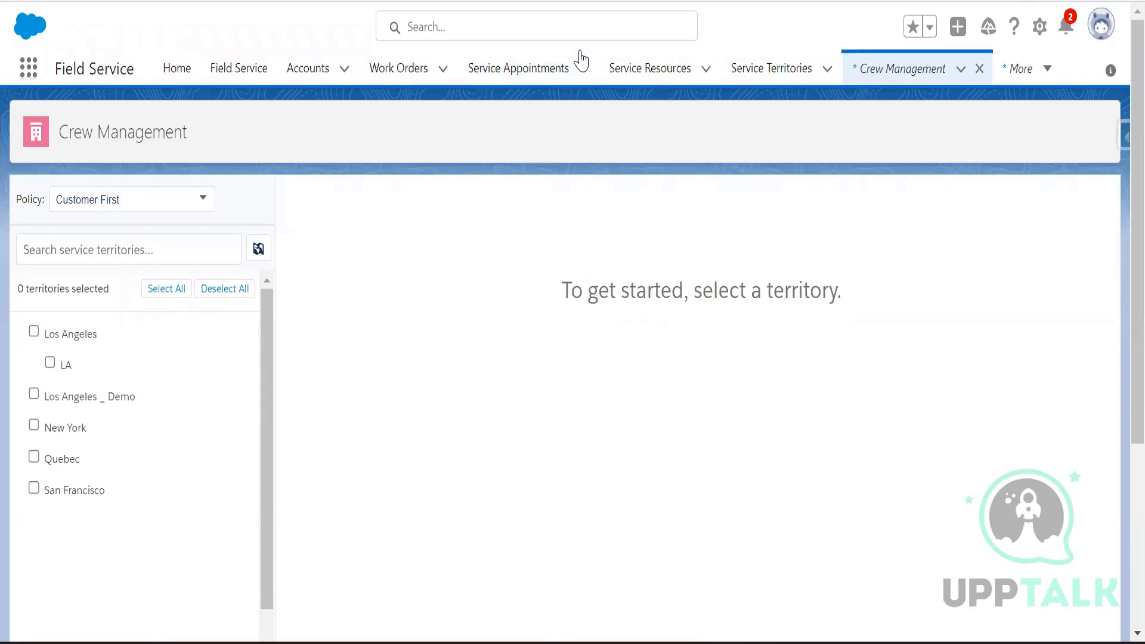
- Switch to the text editor and add the question "Why were there two Crew Management tabs?" to the Qs45 questions file
{"action": "key", "text": "alt+Tab"}
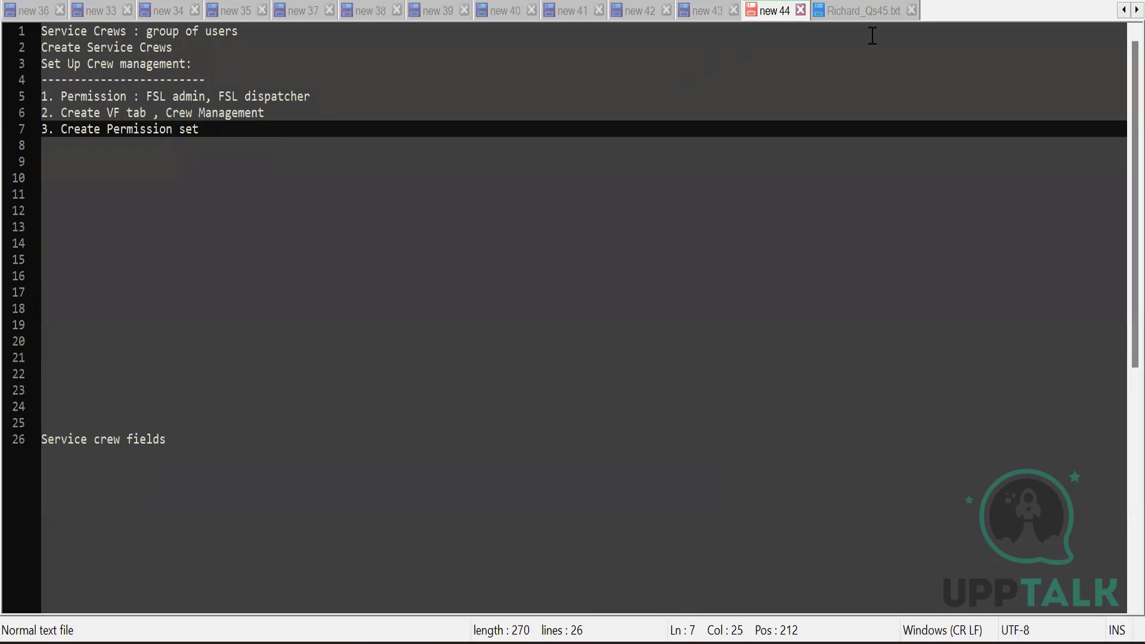
{"action": "left_click", "coordinate": [865, 10]}
{"action": "type", "text": "Why were there two Crew Management tabs?"}
{"action": "key", "text": "Return"}
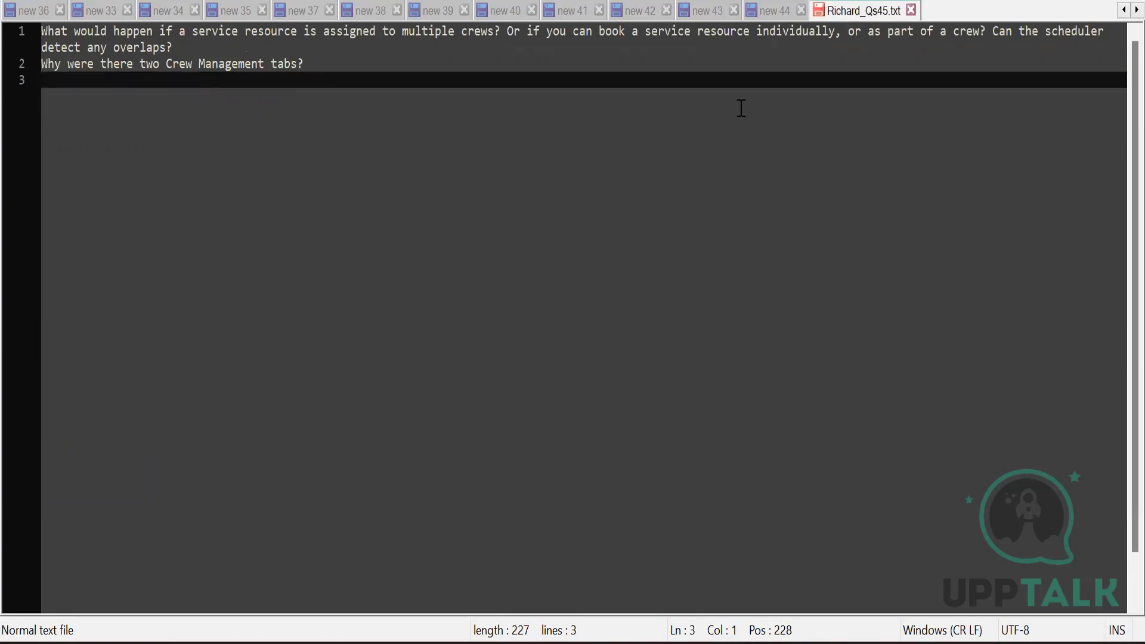
- Switch back to Salesforce and examine the title of the open Crew Management page
{"action": "key", "text": "alt+Tab"}
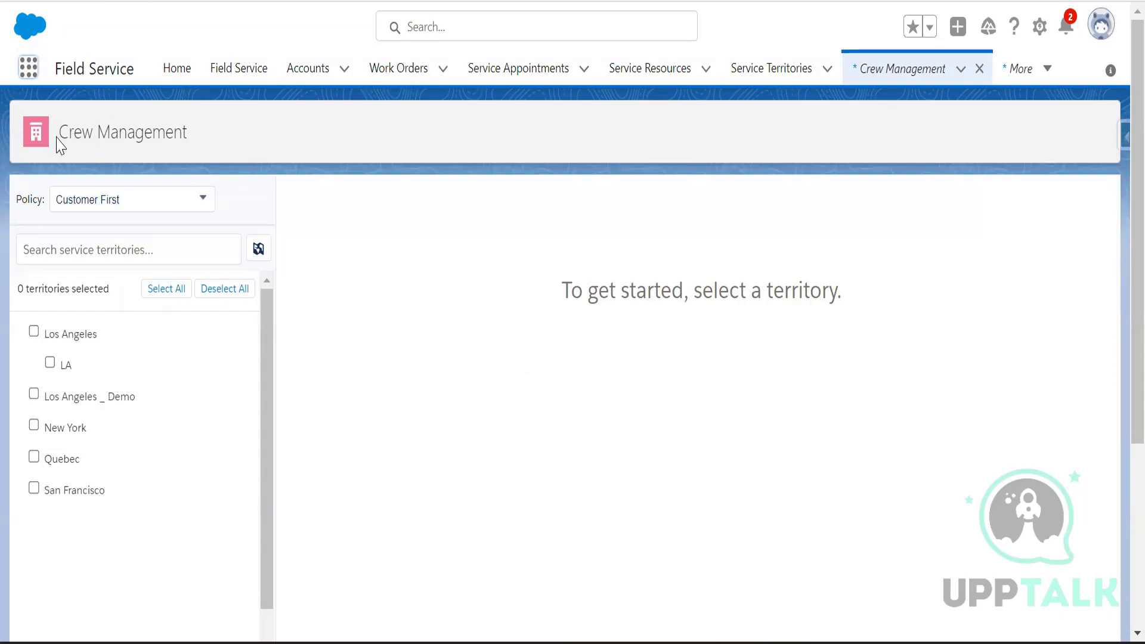
{"action": "left_click_drag", "start_coordinate": [57, 143], "coordinate": [199, 154]}
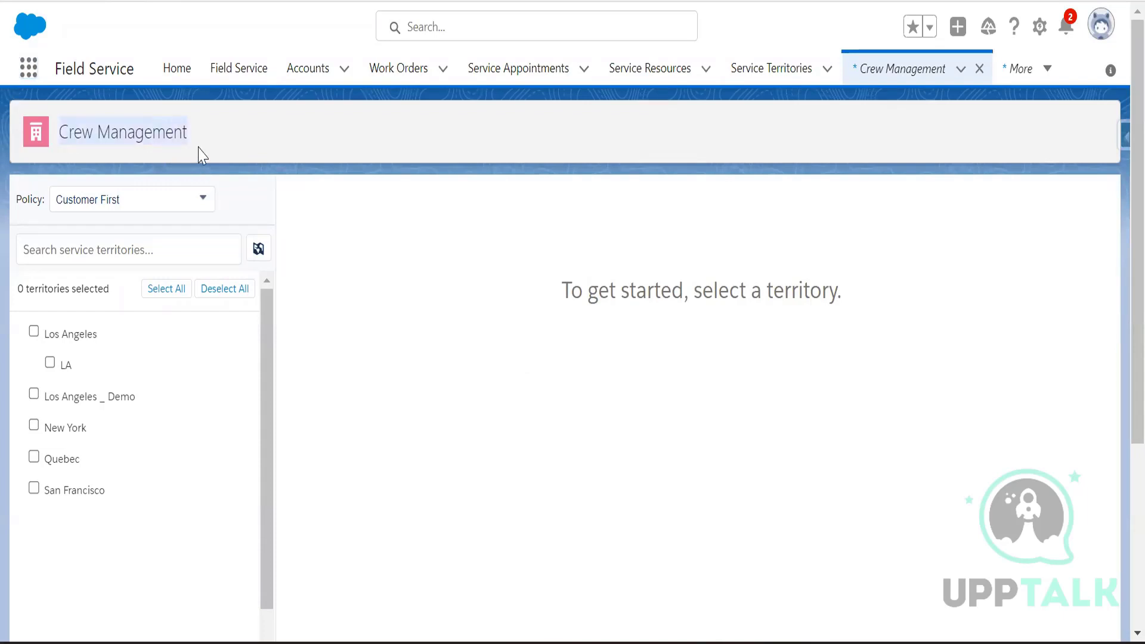
{"action": "left_click", "coordinate": [29, 71]}
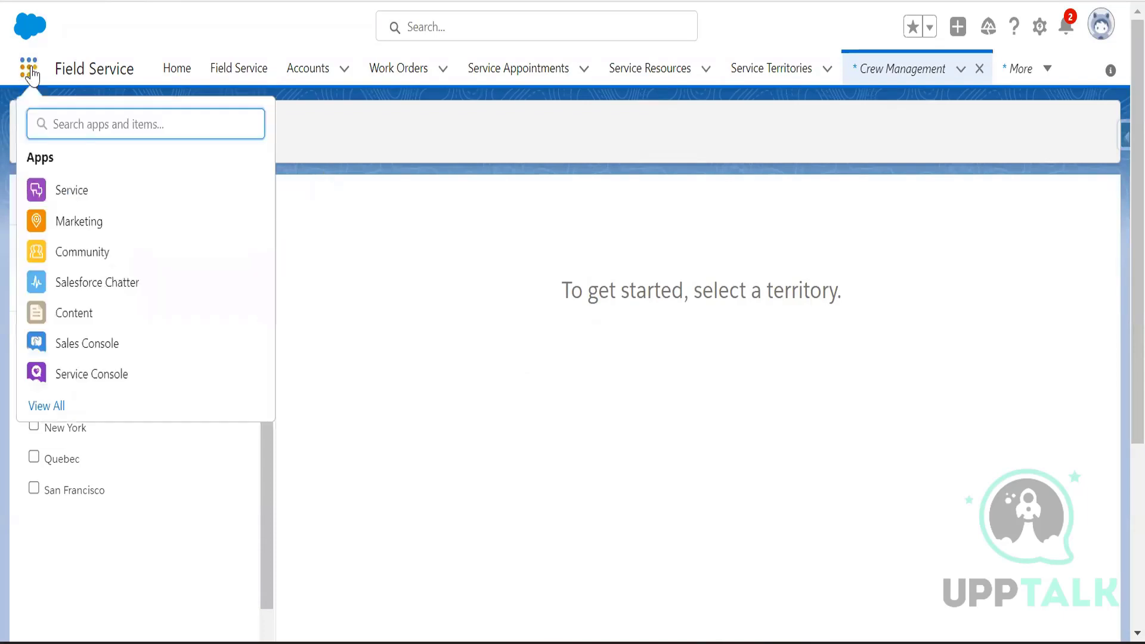
- Go to Setup, search for "lightning" and open the Lightning App Builder to list the Lightning pages
{"action": "left_click", "coordinate": [1040, 27]}
{"action": "left_click", "coordinate": [984, 98]}
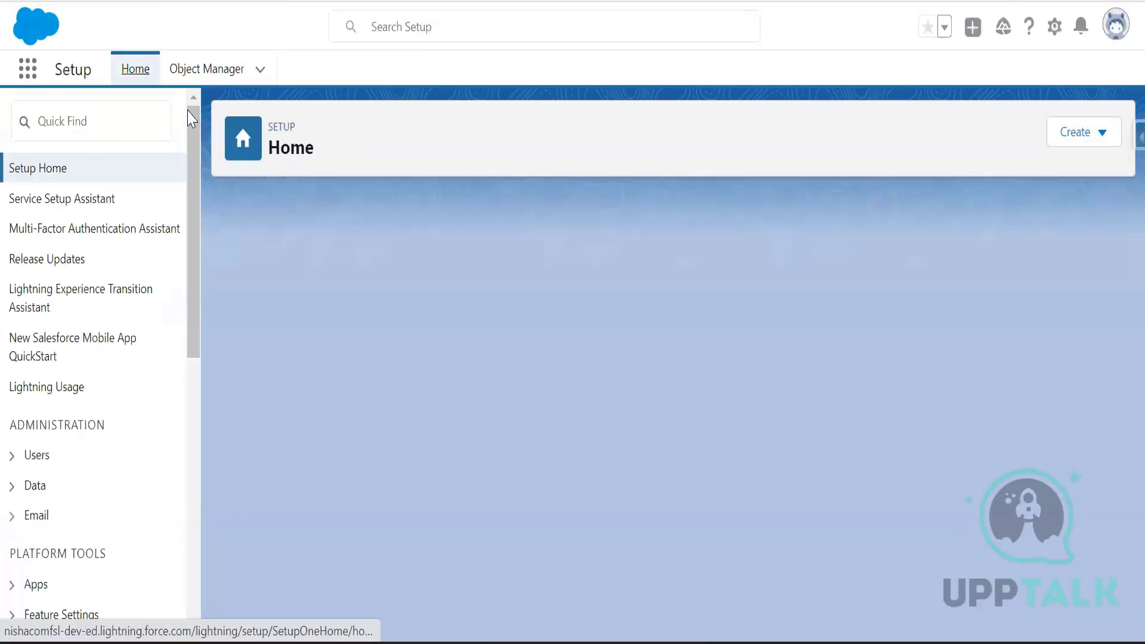
{"action": "left_click", "coordinate": [105, 116]}
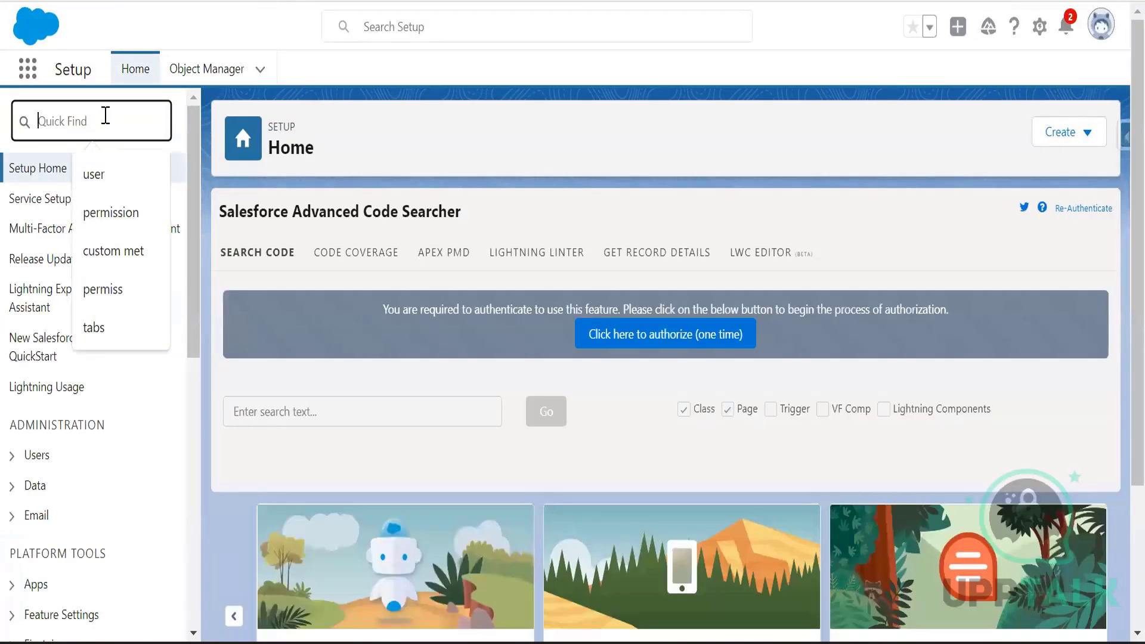
{"action": "type", "text": "l"}
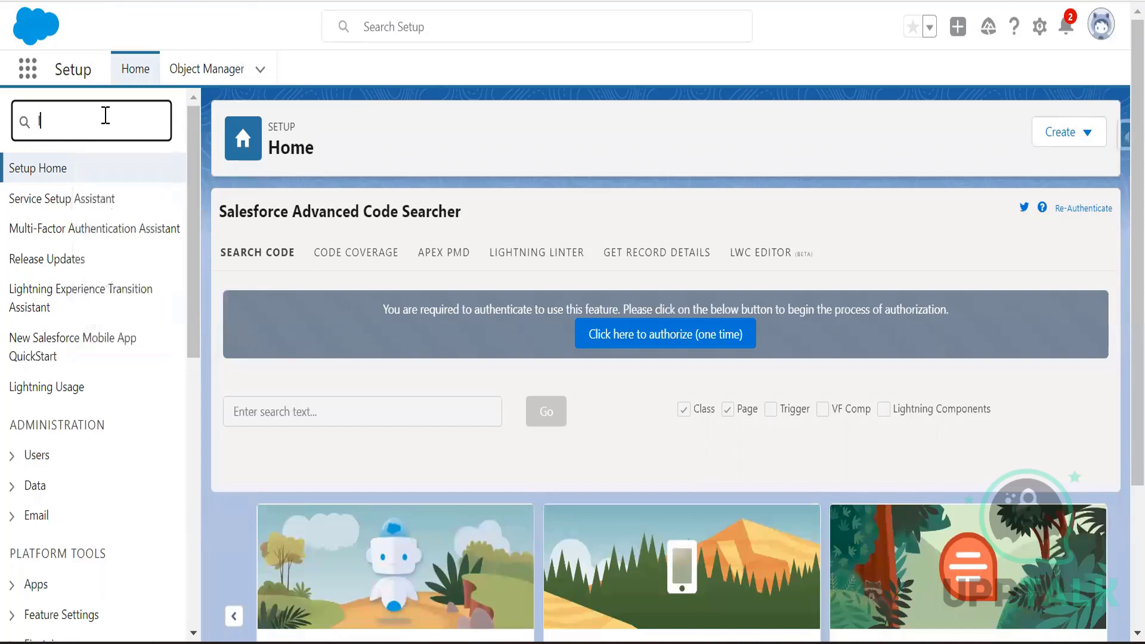
{"action": "type", "text": "y"}
{"action": "key", "text": "BackSpace"}
{"action": "key", "text": "BackSpace"}
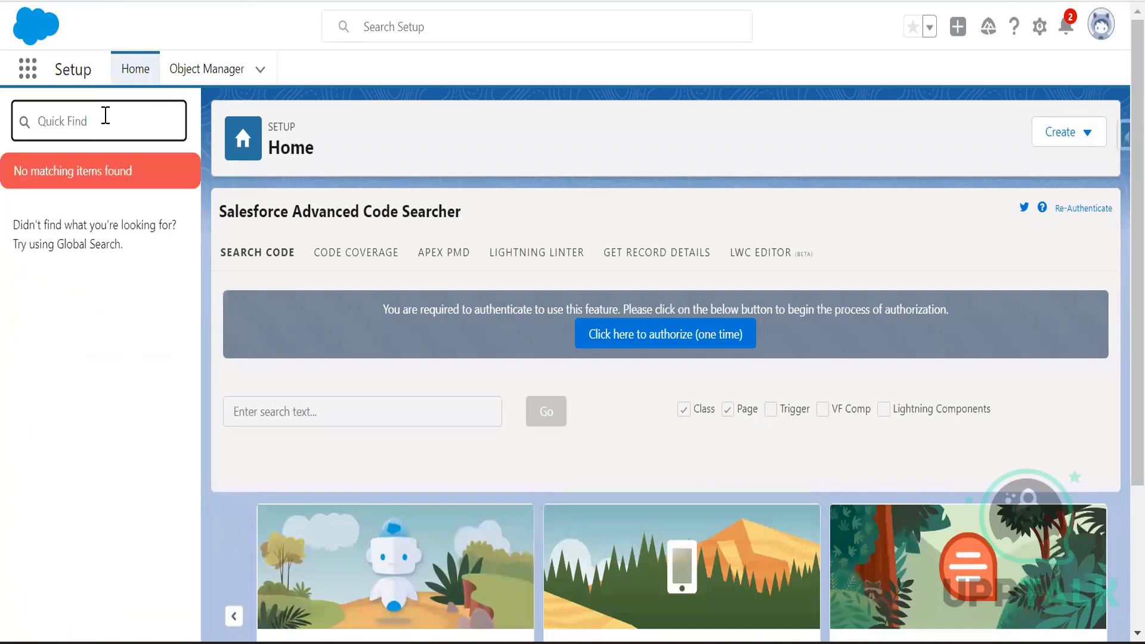
{"action": "type", "text": "light"}
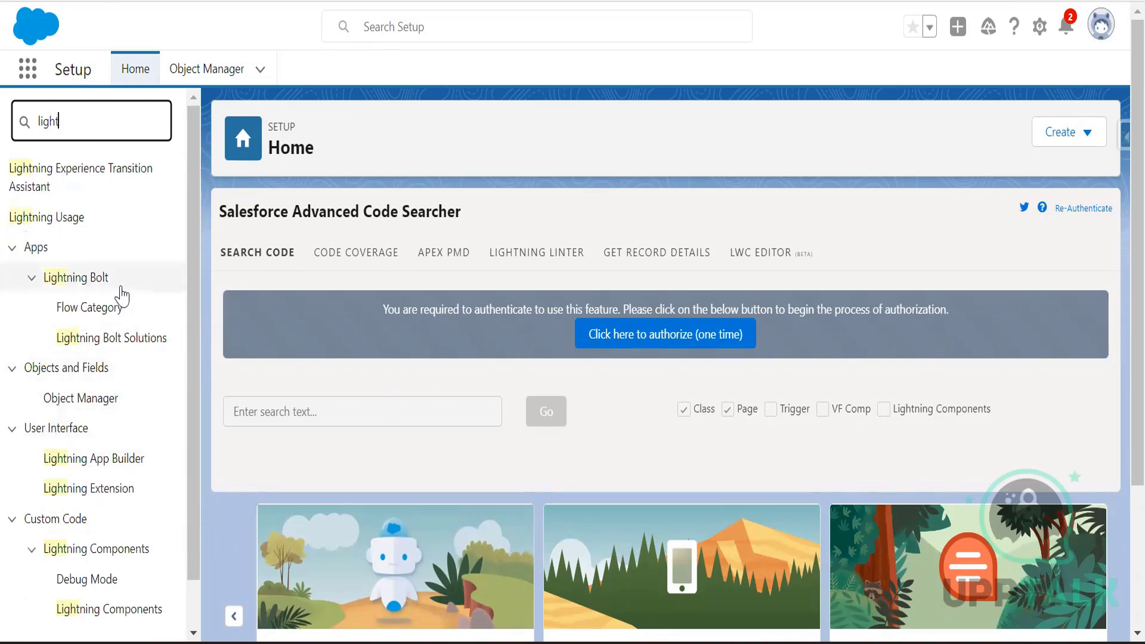
{"action": "type", "text": "ning"}
{"action": "scroll", "coordinate": [98, 424], "scroll_direction": "down", "scroll_amount": 1}
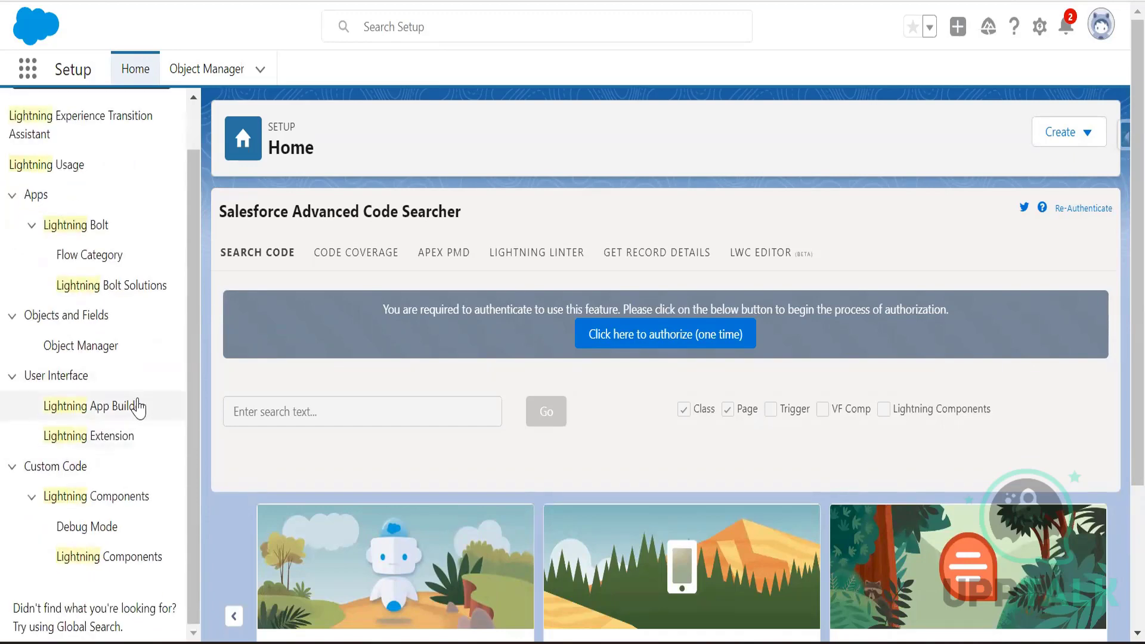
{"action": "left_click", "coordinate": [78, 404]}
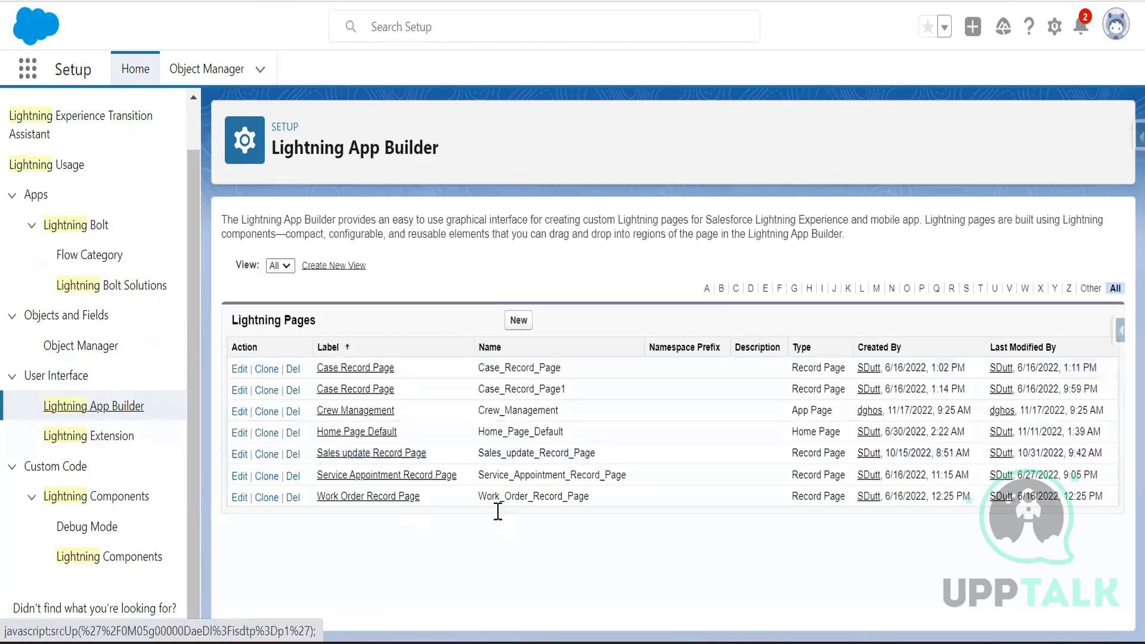
- Check the label and creation date of the Crew Management app page in the Lightning Pages list and open its details
{"action": "left_click_drag", "start_coordinate": [395, 411], "coordinate": [326, 411]}
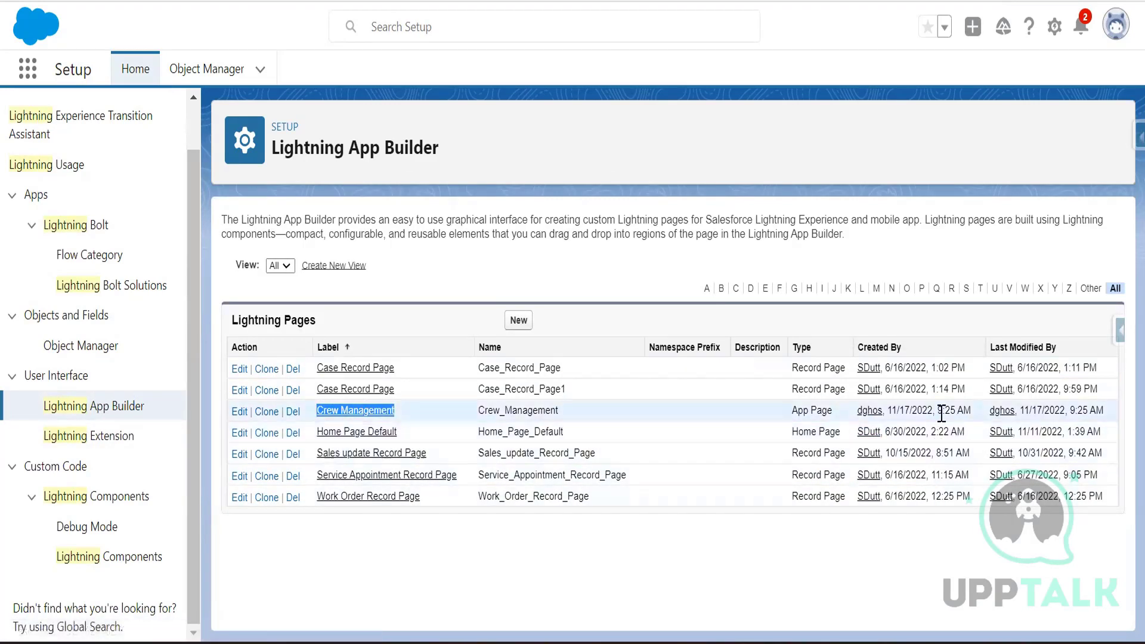
{"action": "left_click_drag", "start_coordinate": [892, 411], "coordinate": [978, 413]}
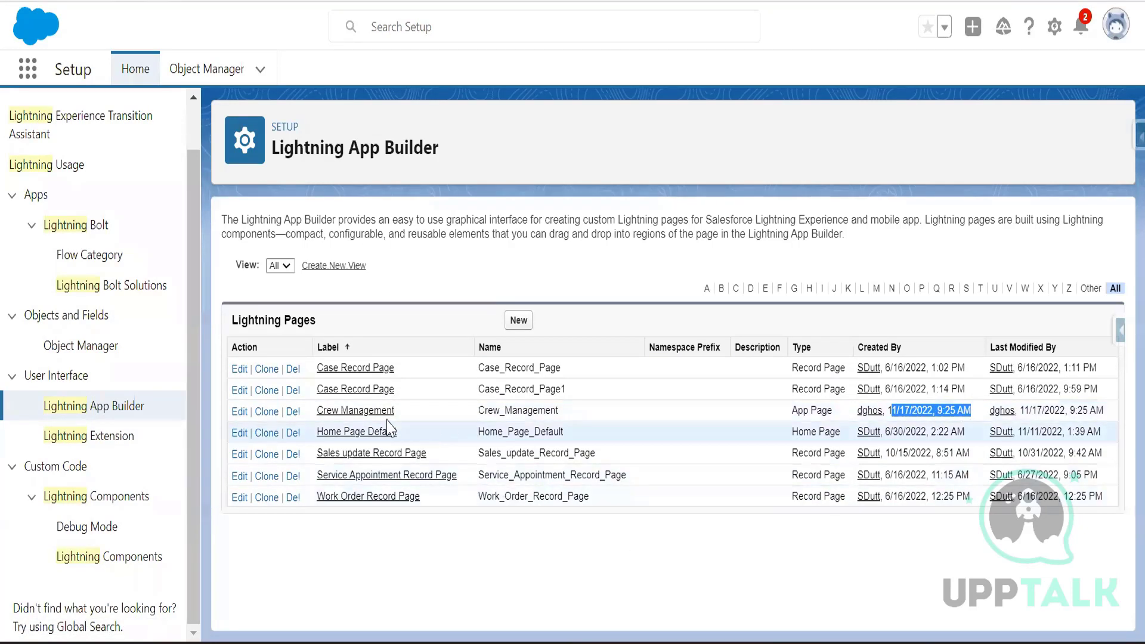
{"action": "left_click_drag", "start_coordinate": [395, 411], "coordinate": [316, 412]}
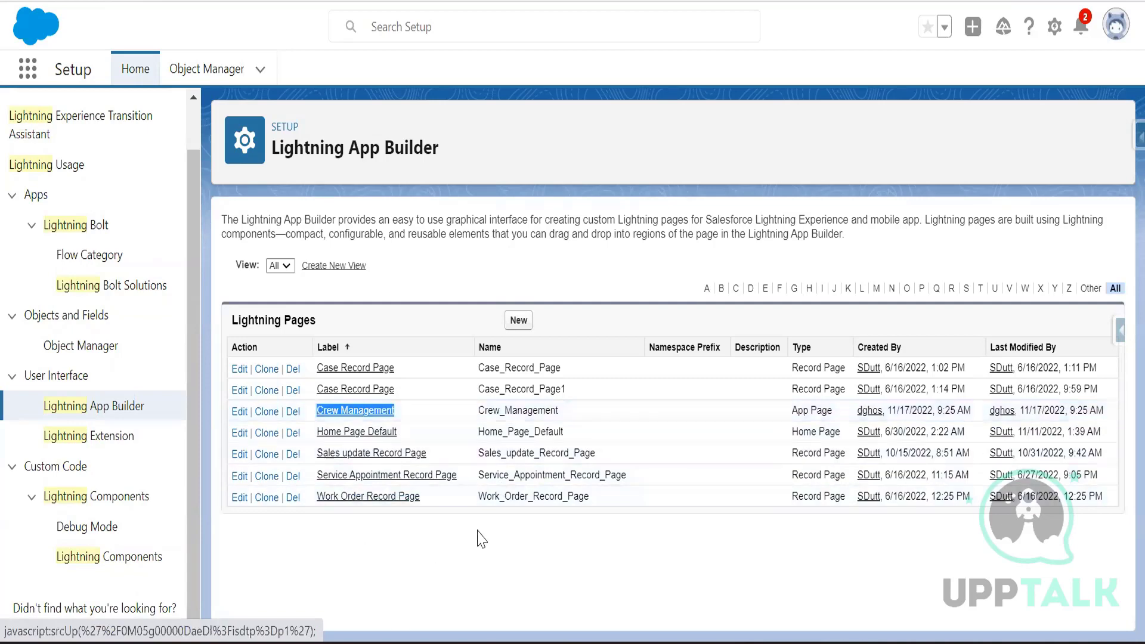
{"action": "left_click", "coordinate": [382, 411]}
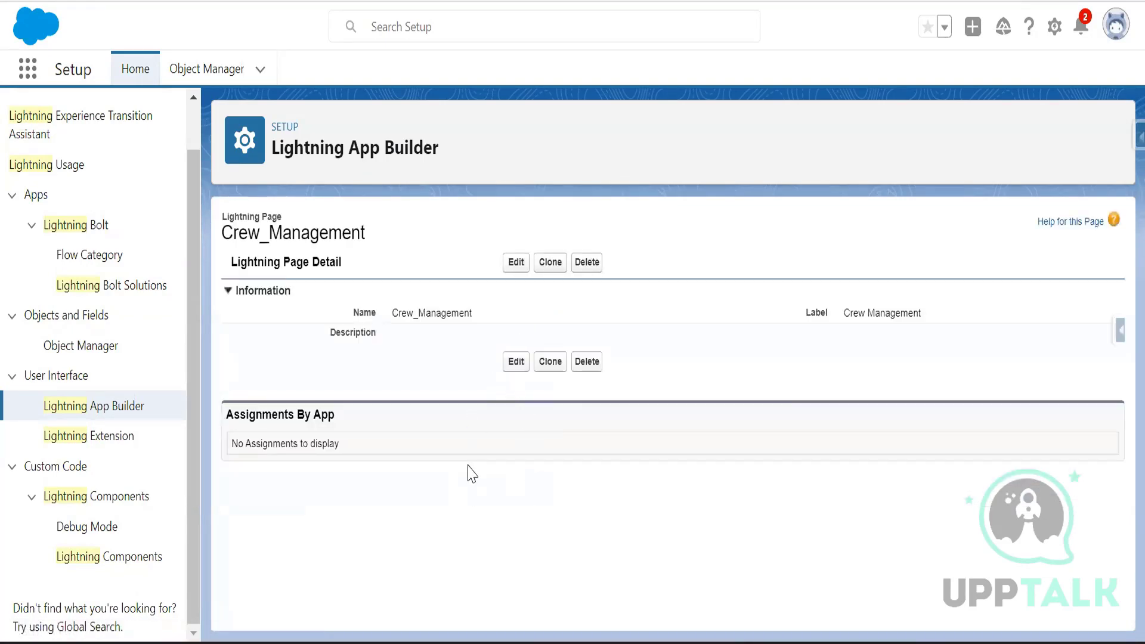
- Search the apps and items for "crew" to compare the two Crew Management items
{"action": "left_click", "coordinate": [28, 71]}
{"action": "type", "text": "crew"}
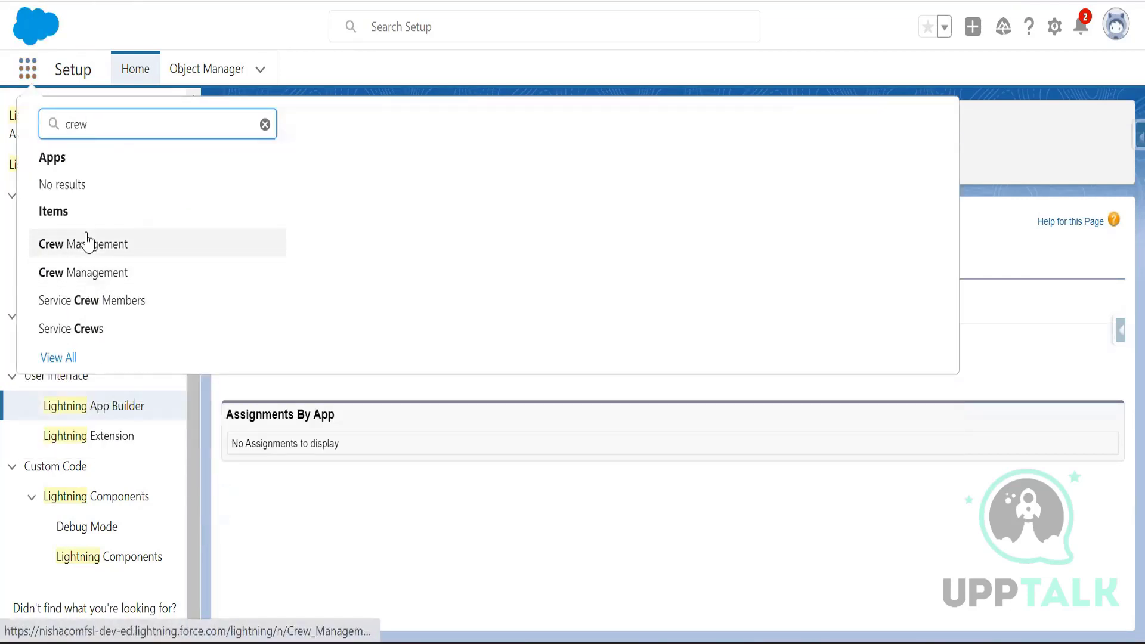
{"action": "left_click", "coordinate": [111, 285]}
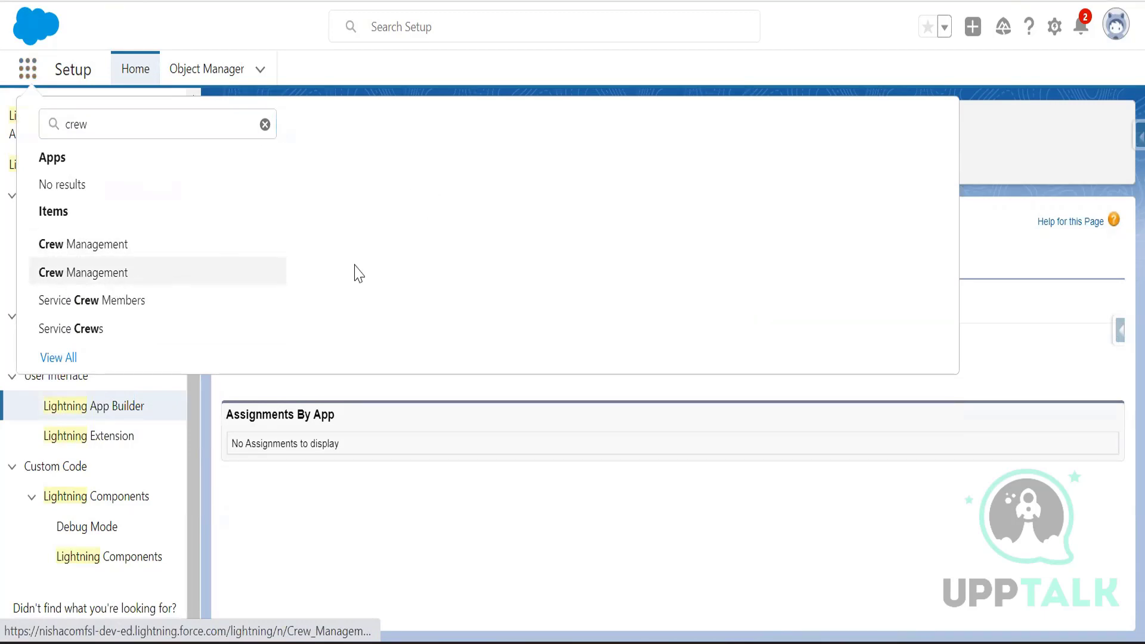
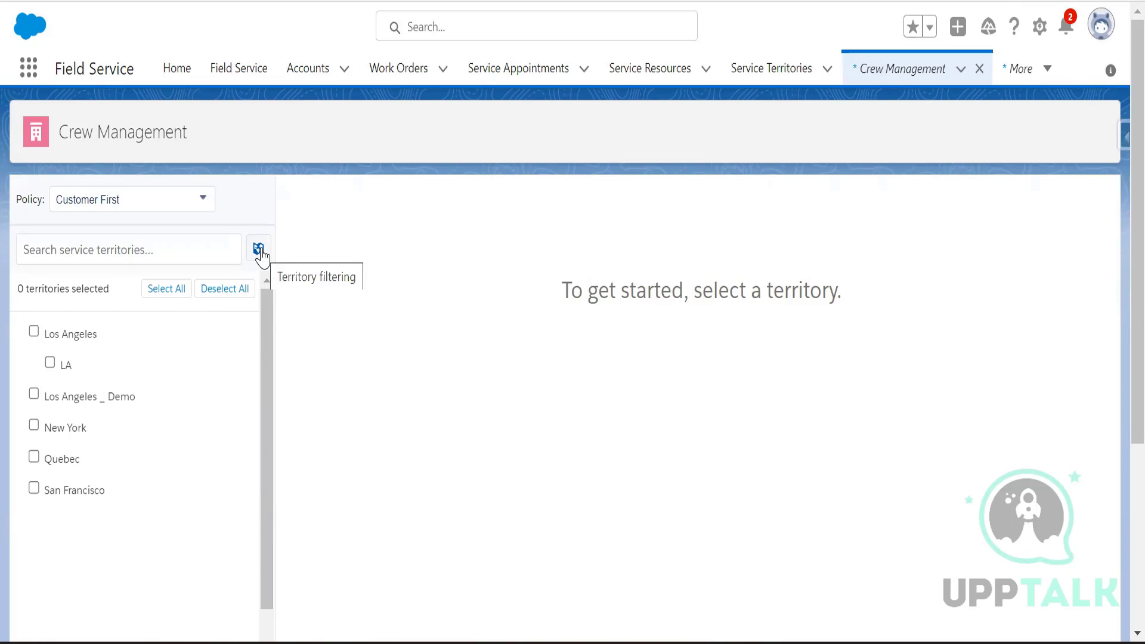
- On the Crew Management page, try choosing the Los Angeles _ Demo and Los Angeles territories with the Customer First policy
{"action": "left_click", "coordinate": [259, 250]}
{"action": "left_click", "coordinate": [259, 250]}
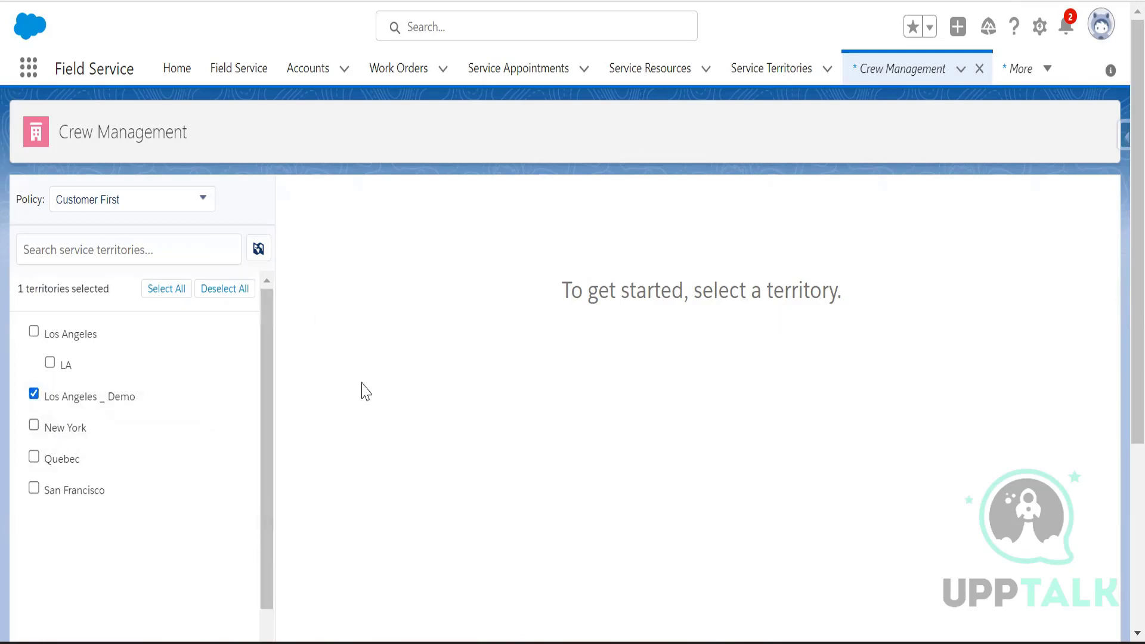
{"action": "left_click", "coordinate": [33, 331]}
{"action": "left_click", "coordinate": [112, 250]}
{"action": "left_click", "coordinate": [202, 203]}
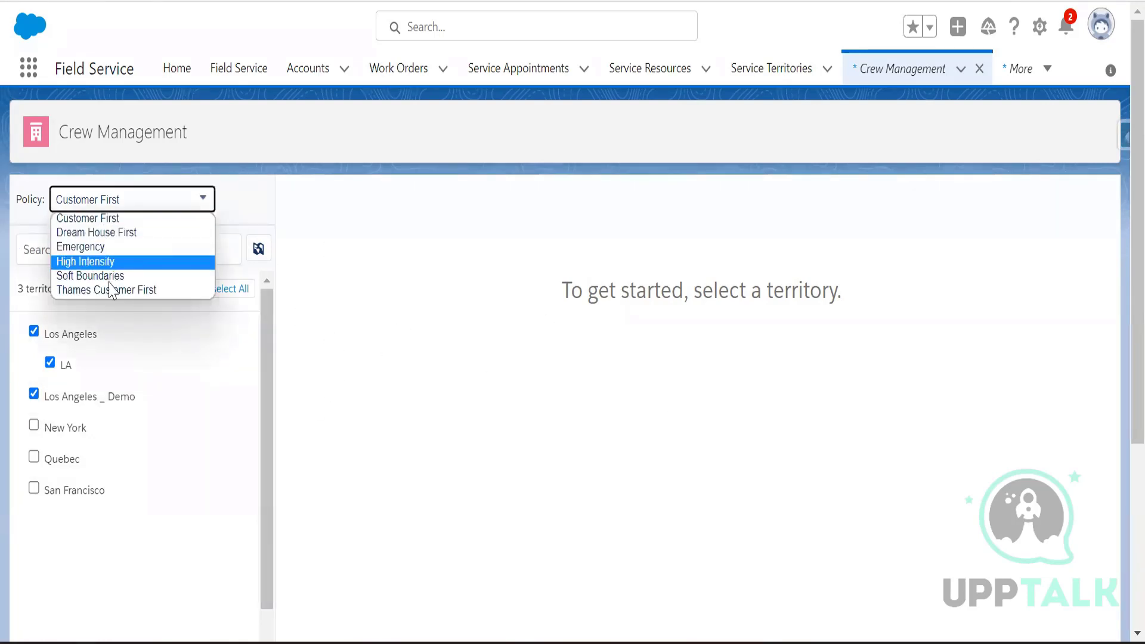
{"action": "left_click", "coordinate": [88, 219]}
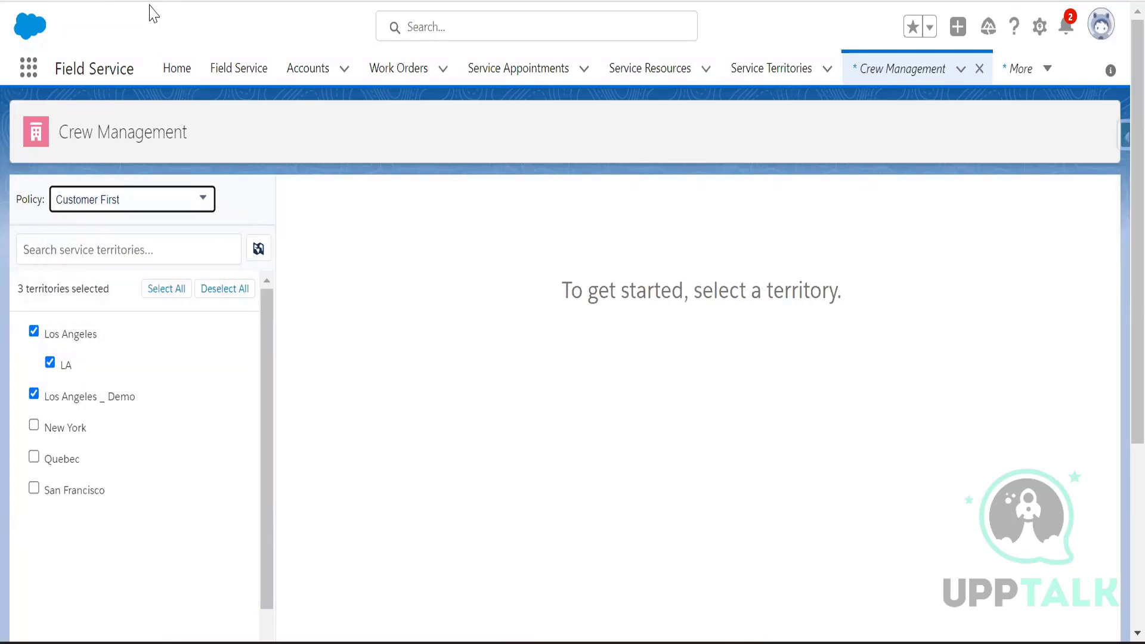
- Reload the Crew Management page and try selecting Los Angeles _ Demo and all the other service territories
{"action": "key", "text": "F5"}
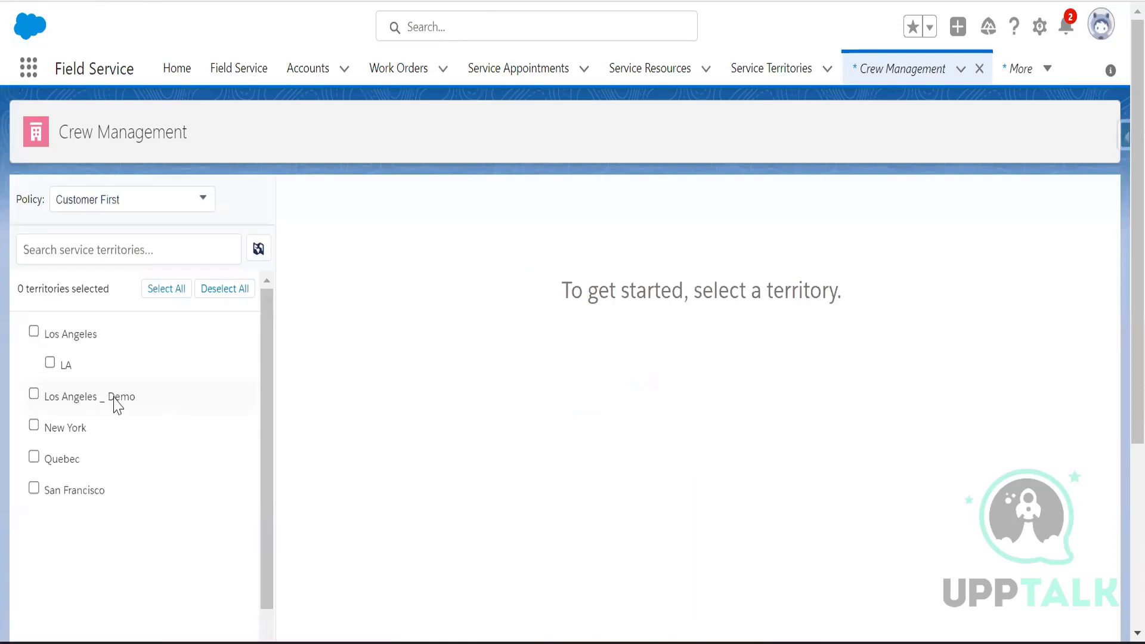
{"action": "left_click", "coordinate": [33, 395]}
{"action": "left_click", "coordinate": [168, 293]}
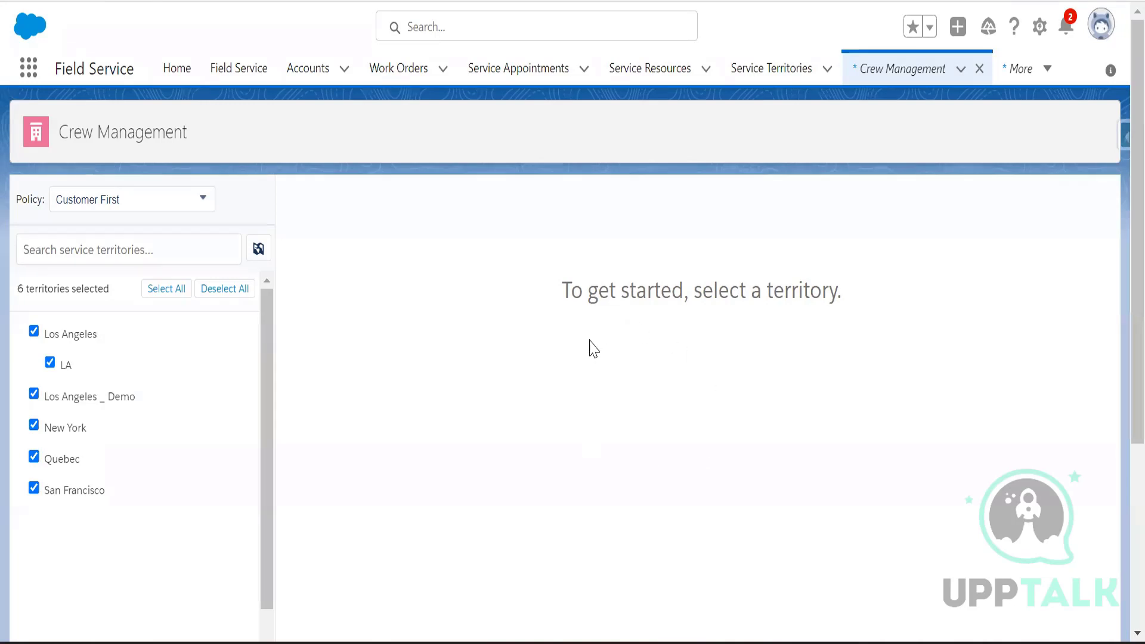
- Open the other Crew Management page of the Field Service app, select all service territories and save the selection
{"action": "left_click", "coordinate": [1017, 73]}
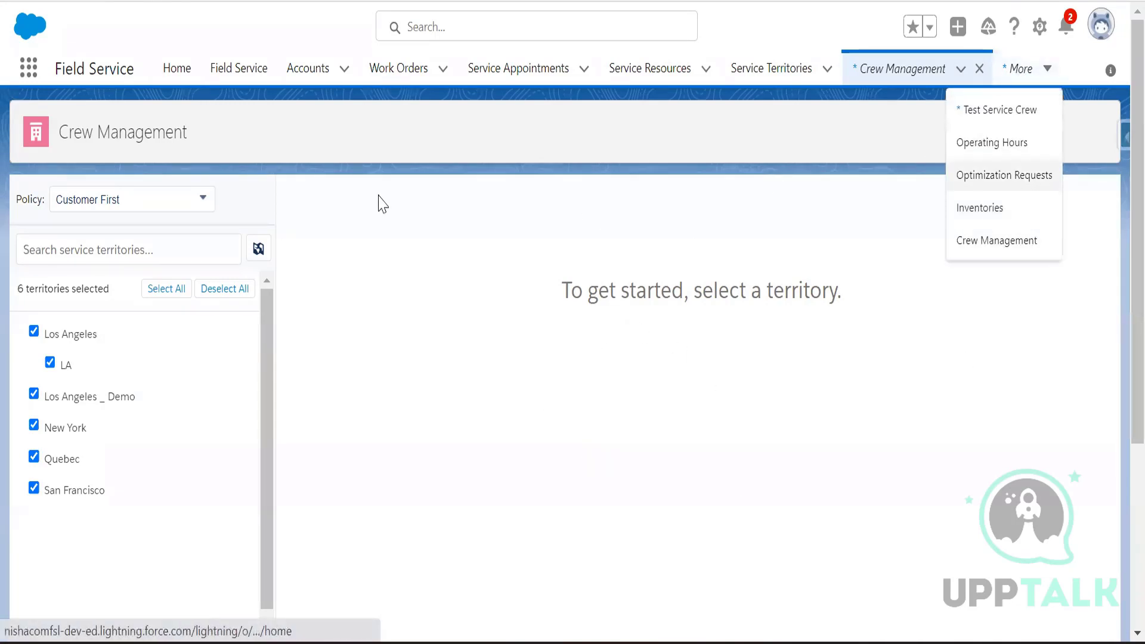
{"action": "left_click", "coordinate": [1009, 245]}
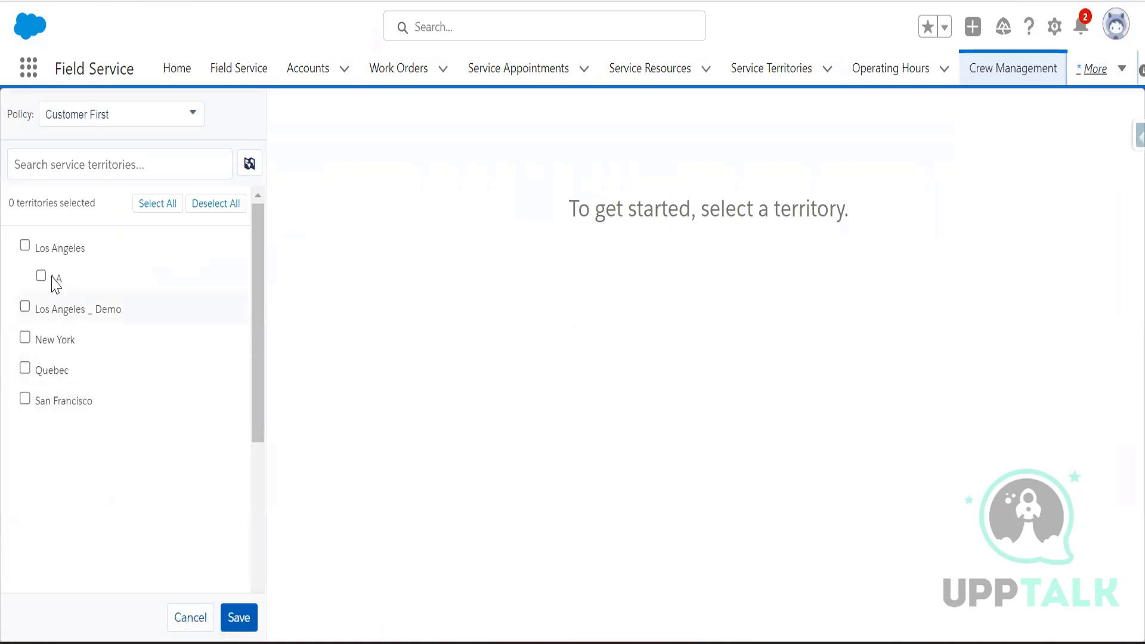
{"action": "left_click", "coordinate": [25, 246]}
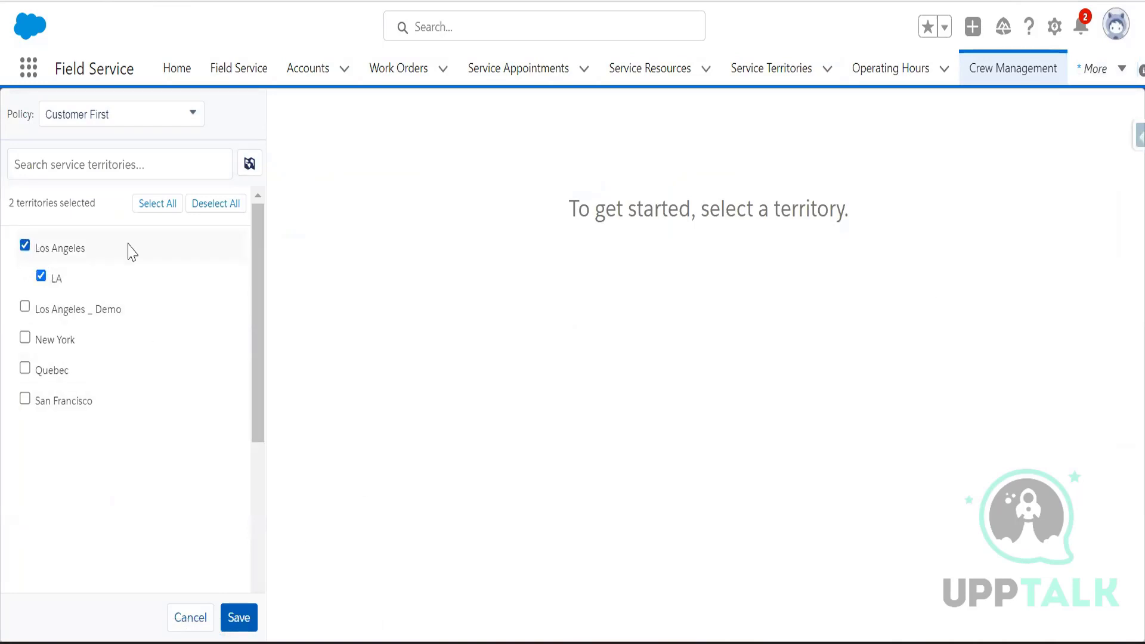
{"action": "left_click", "coordinate": [167, 204]}
{"action": "left_click", "coordinate": [245, 620]}
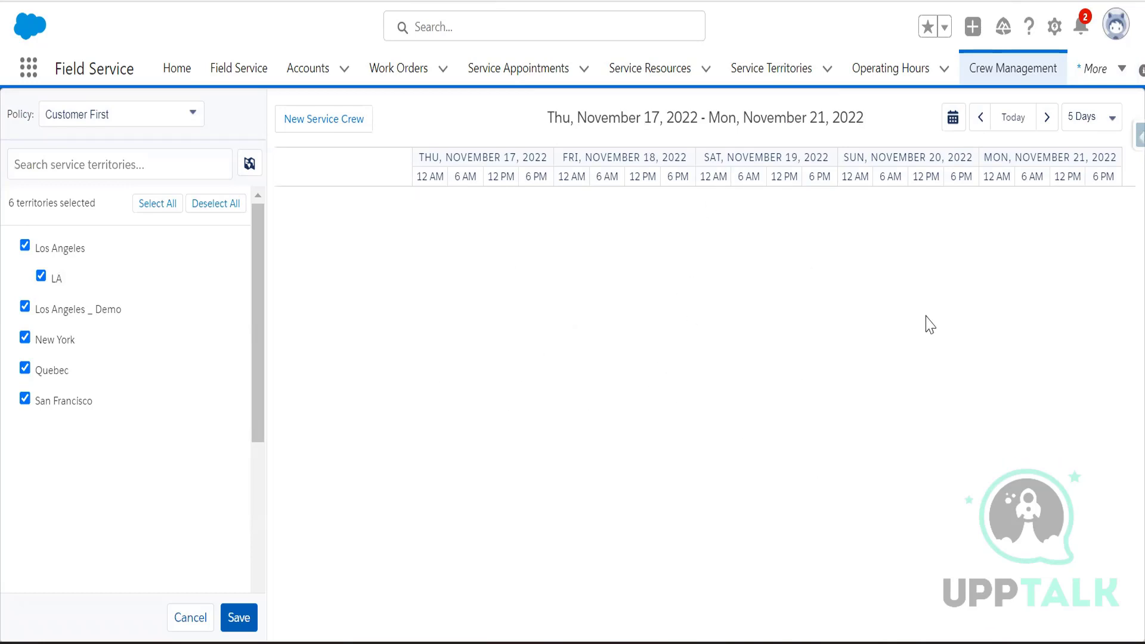
- Start a new service crew named "LA Service Crew" with a crew size of 4 and a green Gantt color
{"action": "left_click", "coordinate": [304, 123]}
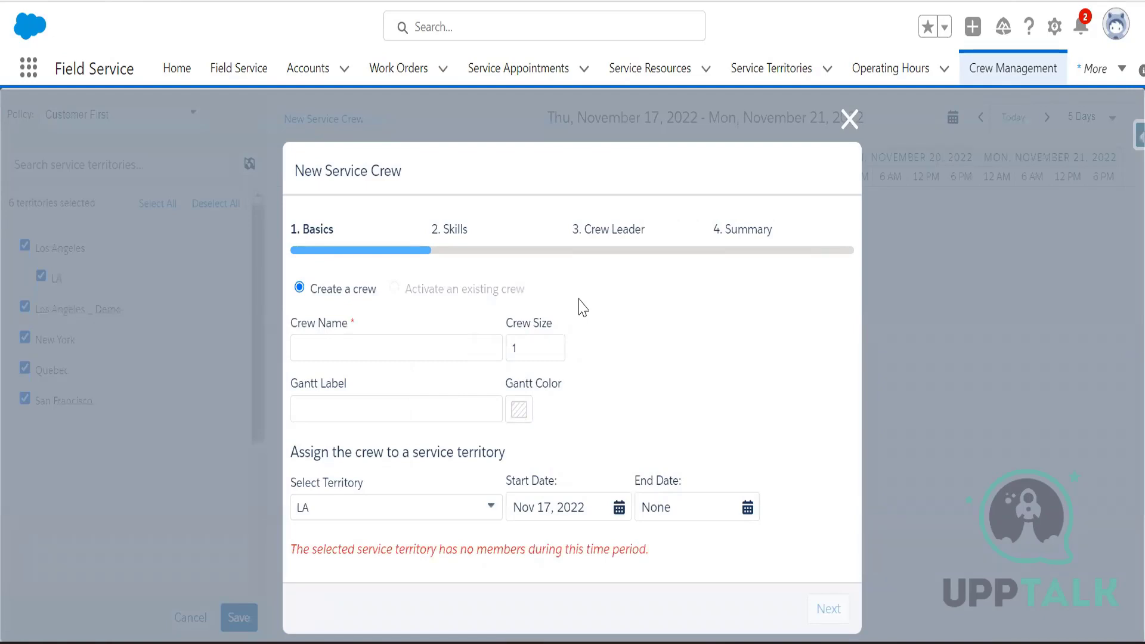
{"action": "left_click", "coordinate": [403, 344]}
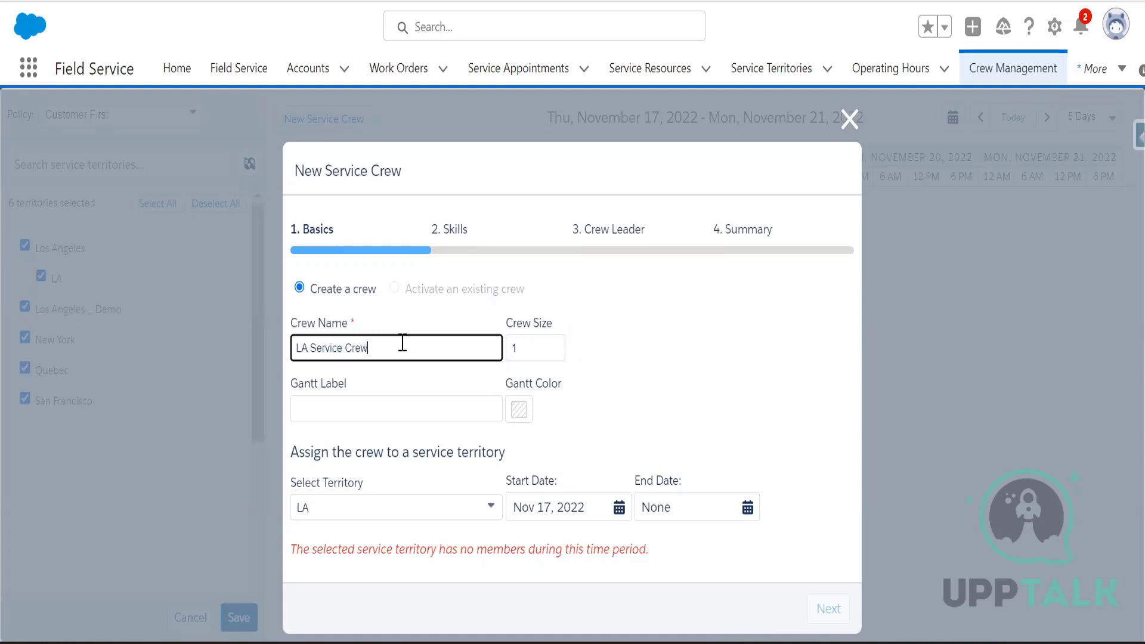
{"action": "left_click", "coordinate": [528, 346]}
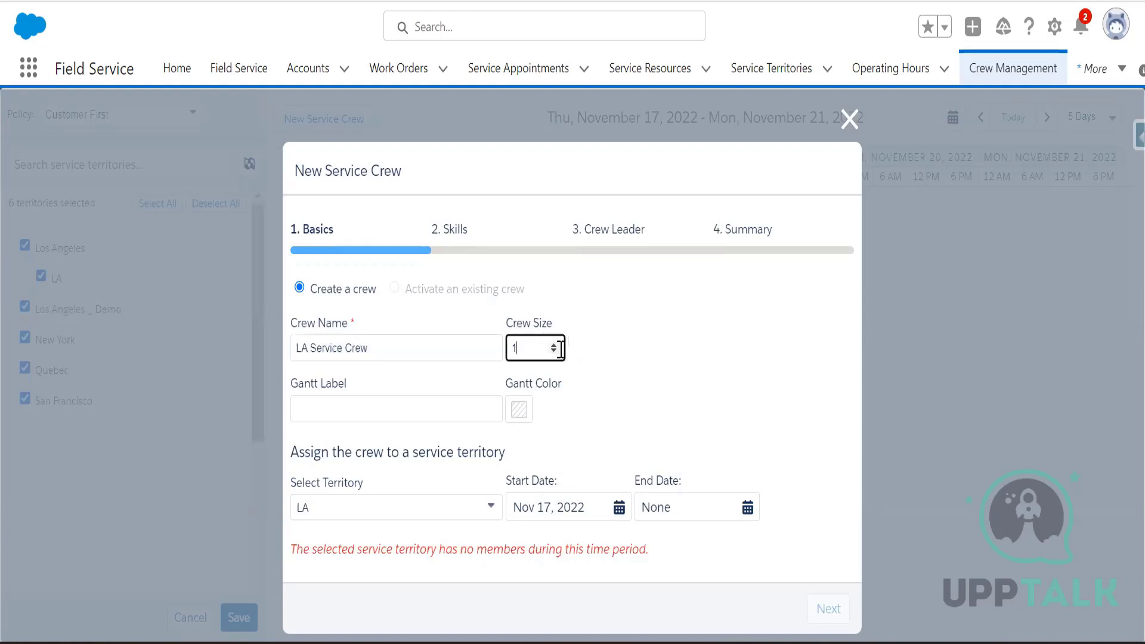
{"action": "type", "text": "4"}
{"action": "left_click", "coordinate": [515, 410]}
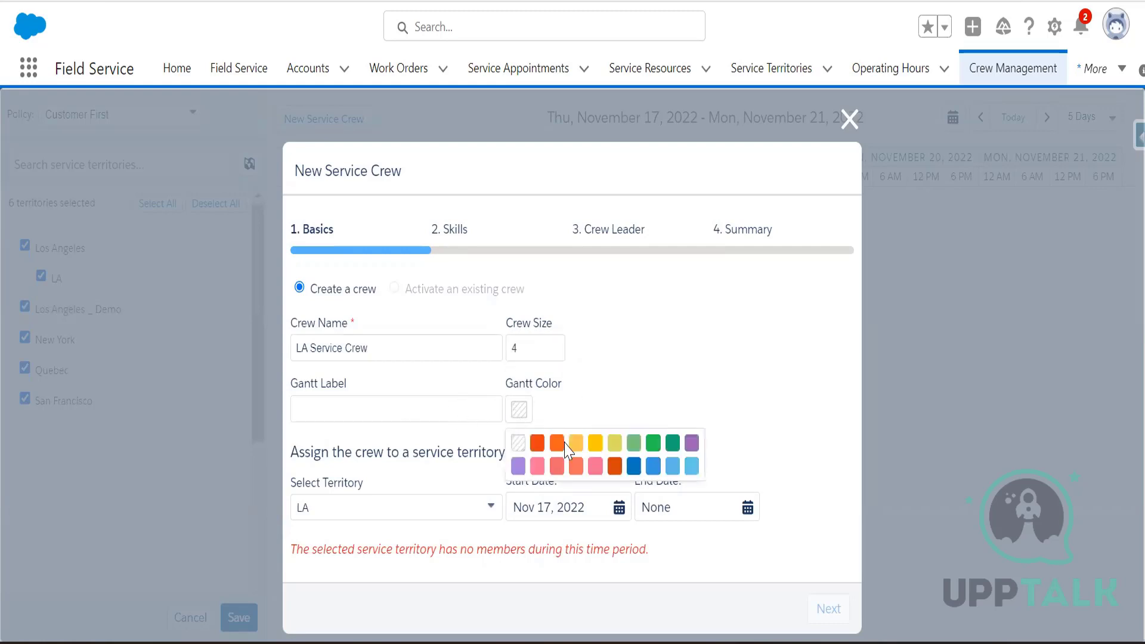
{"action": "left_click", "coordinate": [595, 445]}
{"action": "left_click", "coordinate": [519, 410]}
{"action": "left_click", "coordinate": [654, 447]}
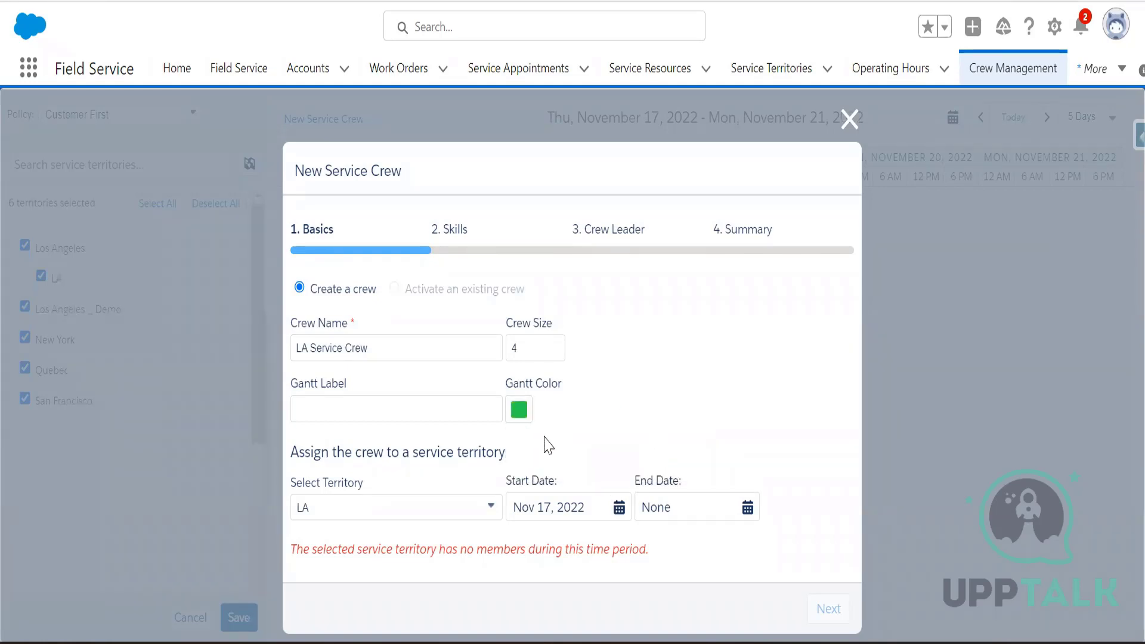
- Assign the crew to the Los Angeles _ Demo territory with end date Nov 30, 2022 and continue to the skills
{"action": "left_click", "coordinate": [490, 507]}
{"action": "left_click", "coordinate": [364, 556]}
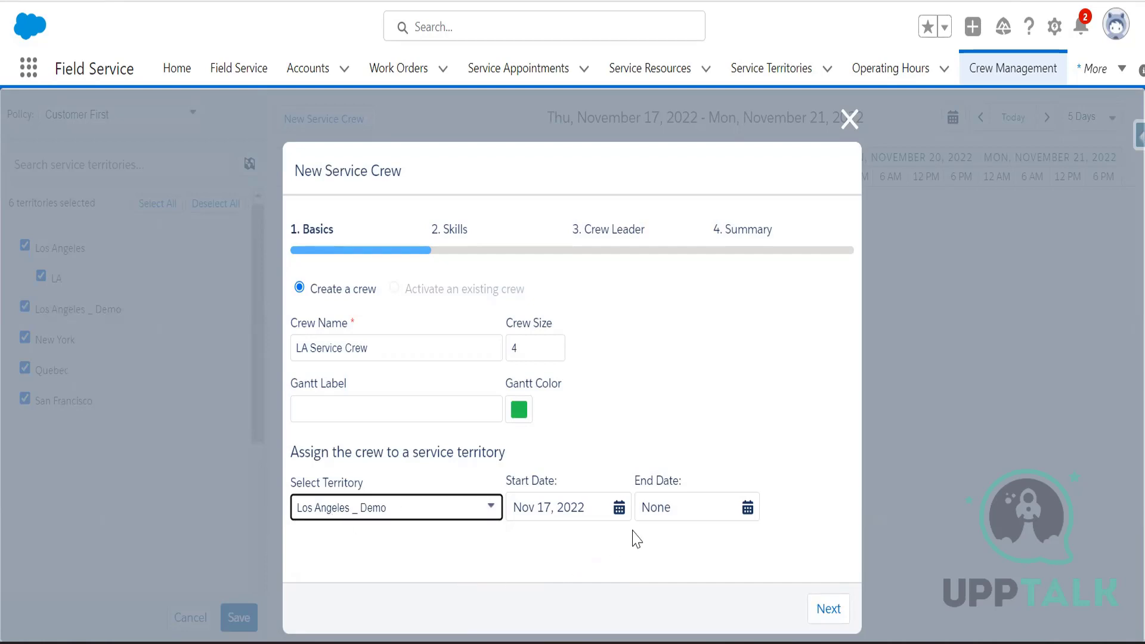
{"action": "left_click", "coordinate": [747, 509]}
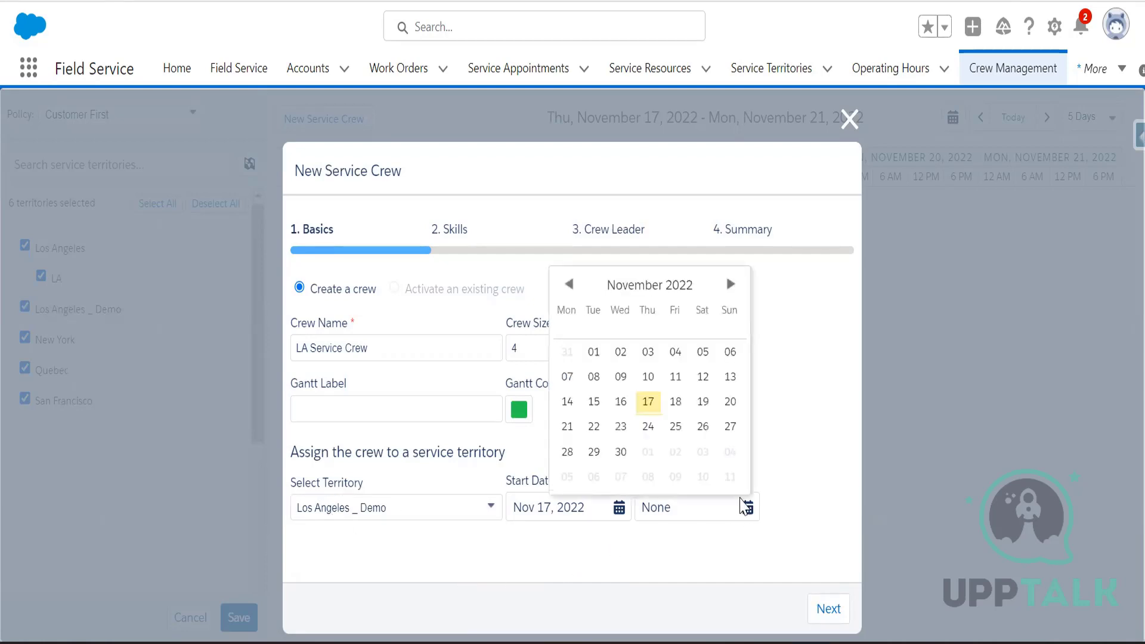
{"action": "left_click", "coordinate": [622, 454]}
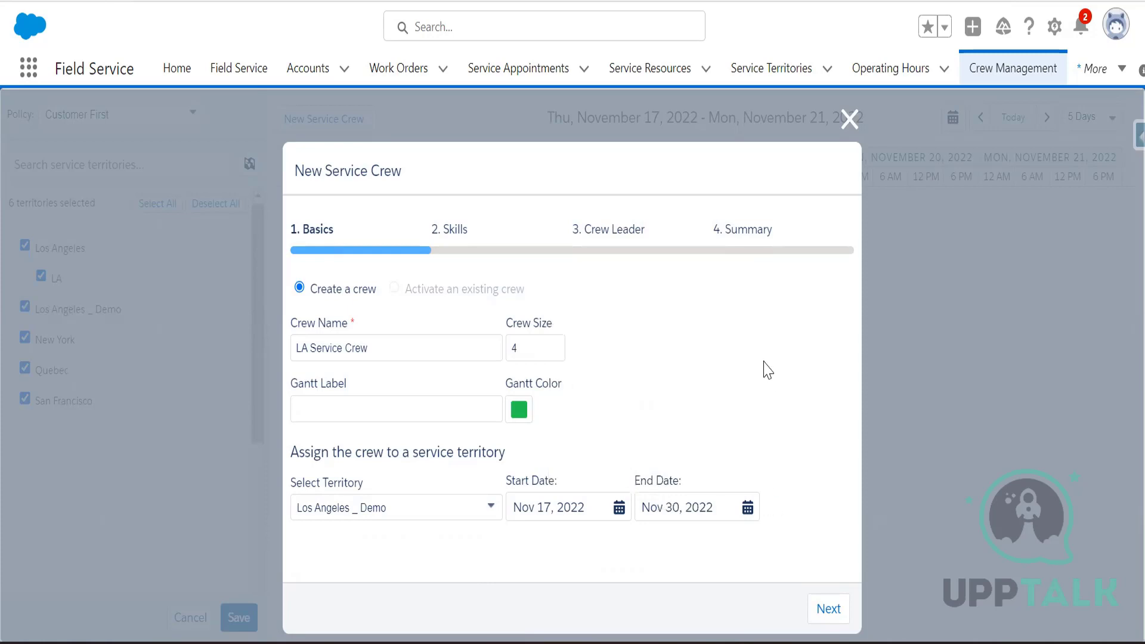
{"action": "left_click", "coordinate": [828, 608]}
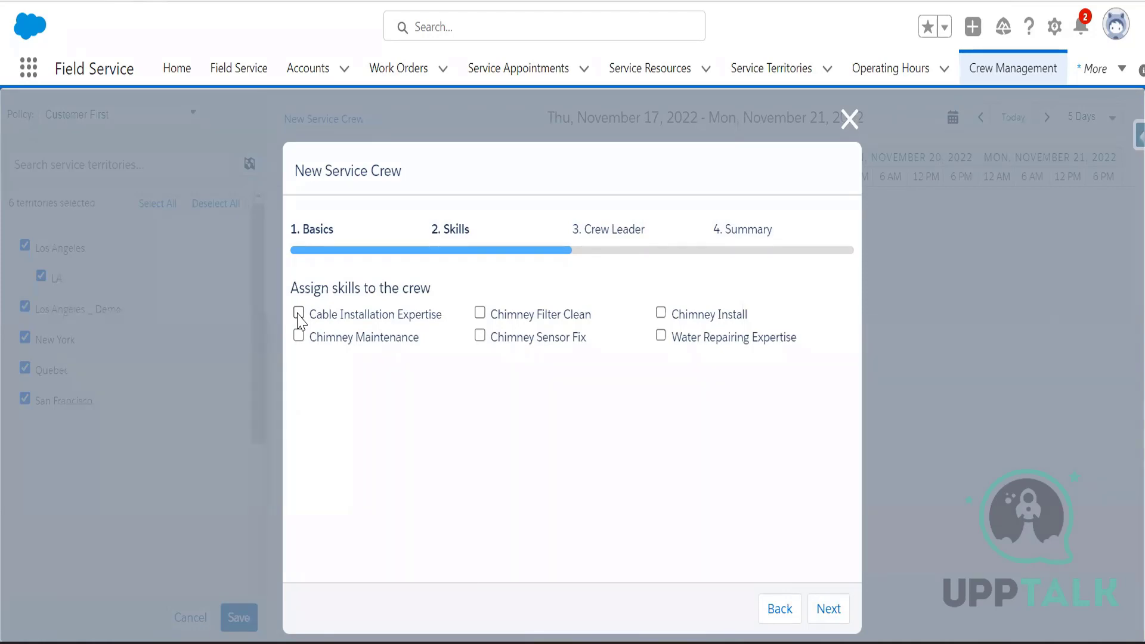
- Assign Cable Installation Expertise and Water Repairing Expertise to the crew, keep the preselected crew leader and set the leader's end date to Nov 30, 2022
{"action": "left_click", "coordinate": [299, 315]}
{"action": "left_click", "coordinate": [829, 617]}
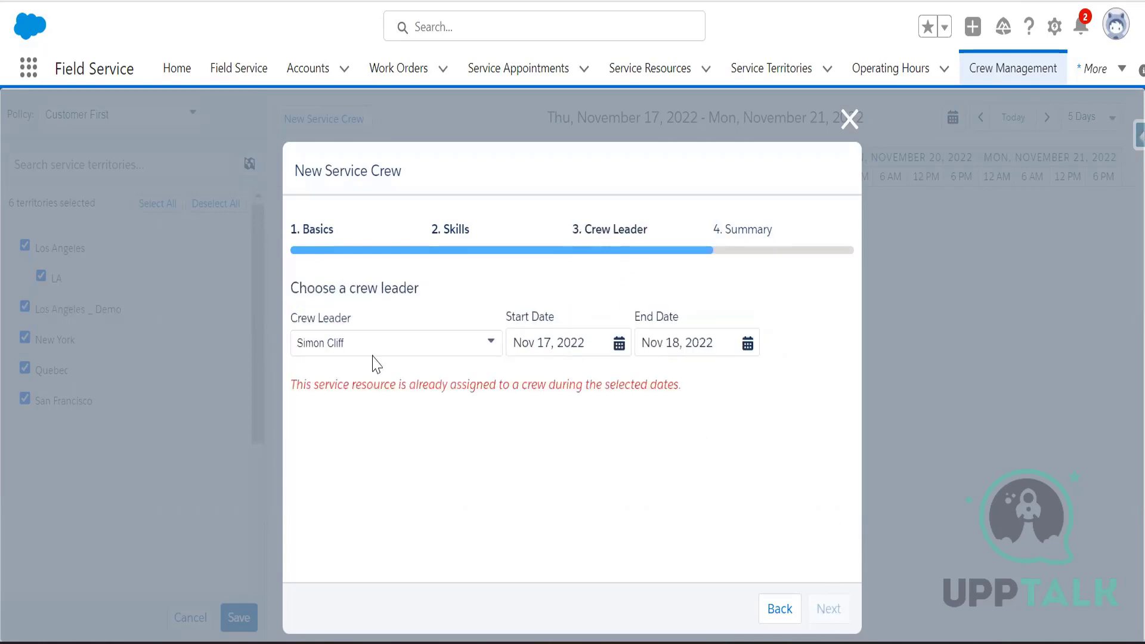
{"action": "left_click", "coordinate": [411, 351]}
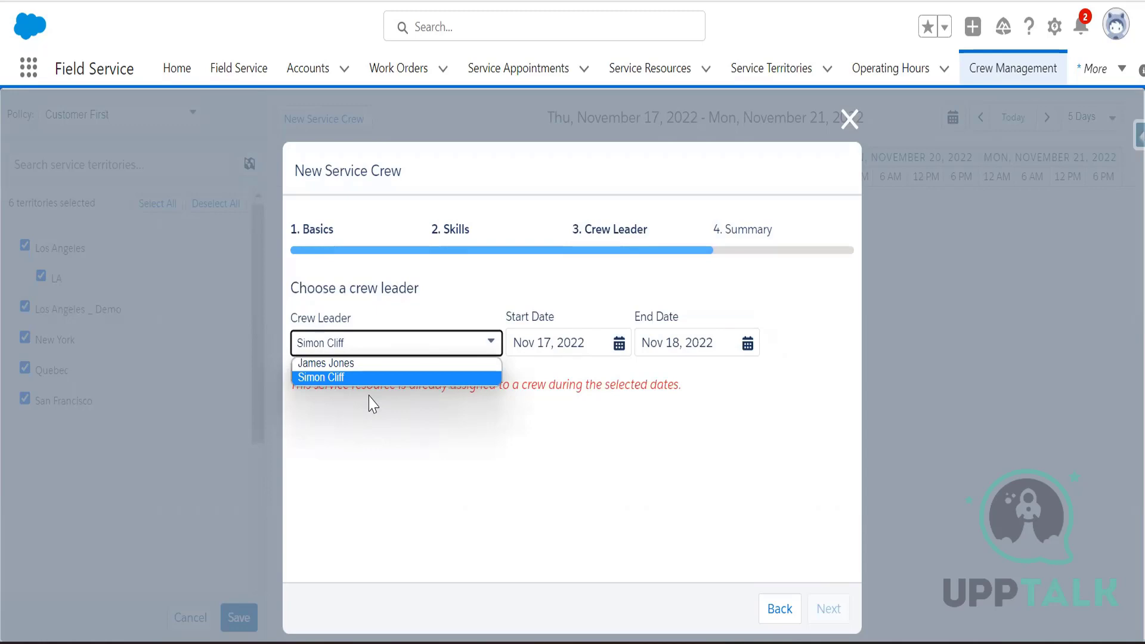
{"action": "left_click", "coordinate": [438, 321]}
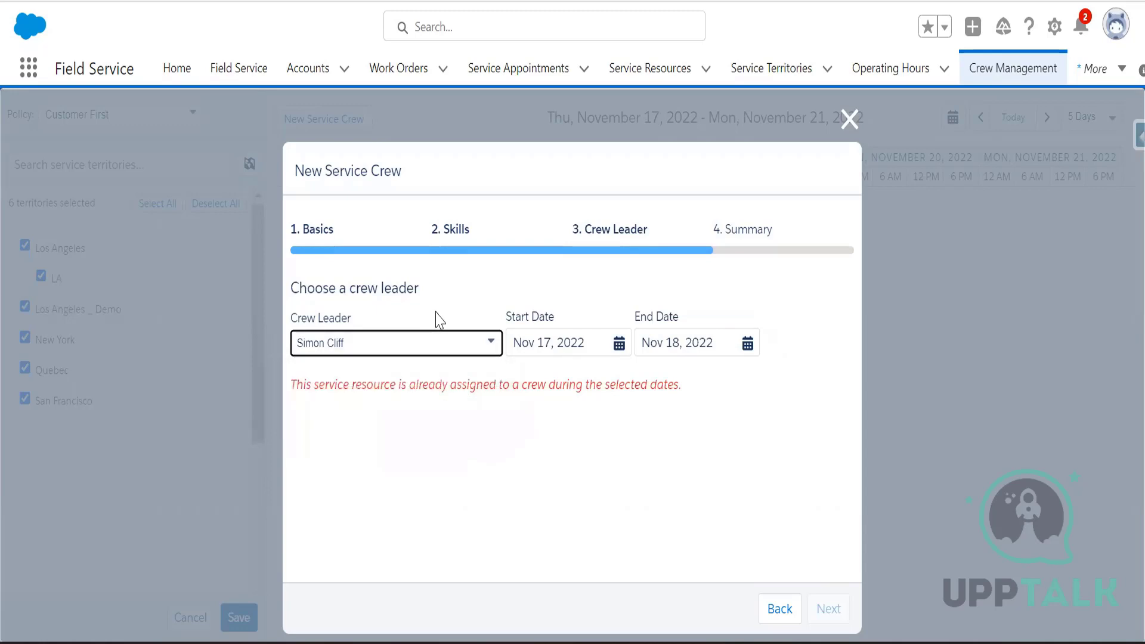
{"action": "left_click", "coordinate": [748, 342]}
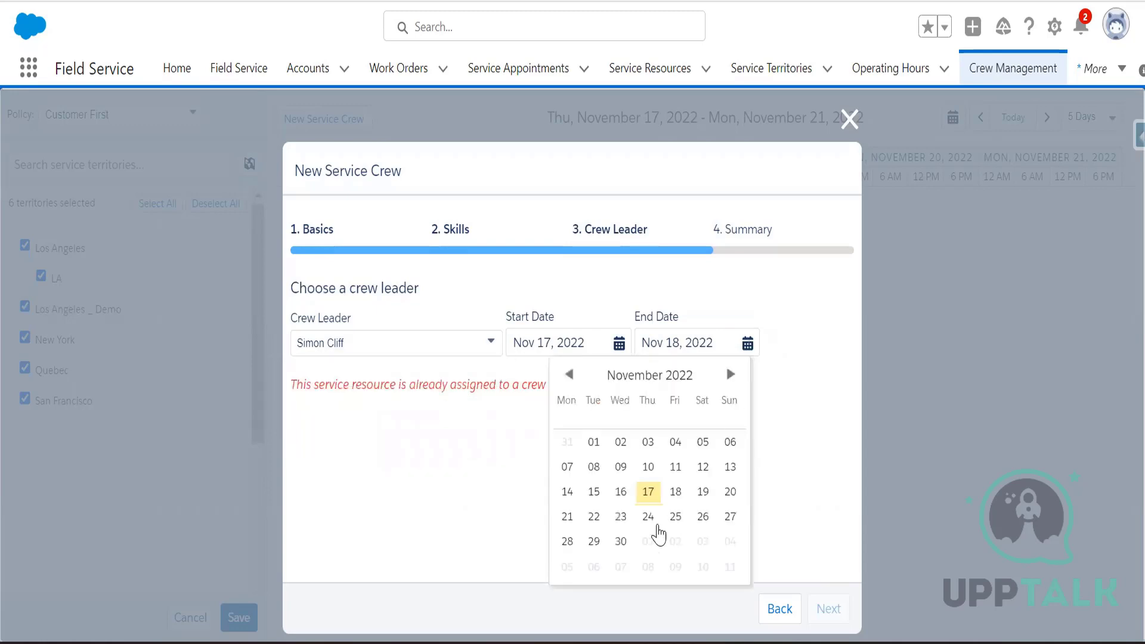
{"action": "left_click", "coordinate": [621, 541]}
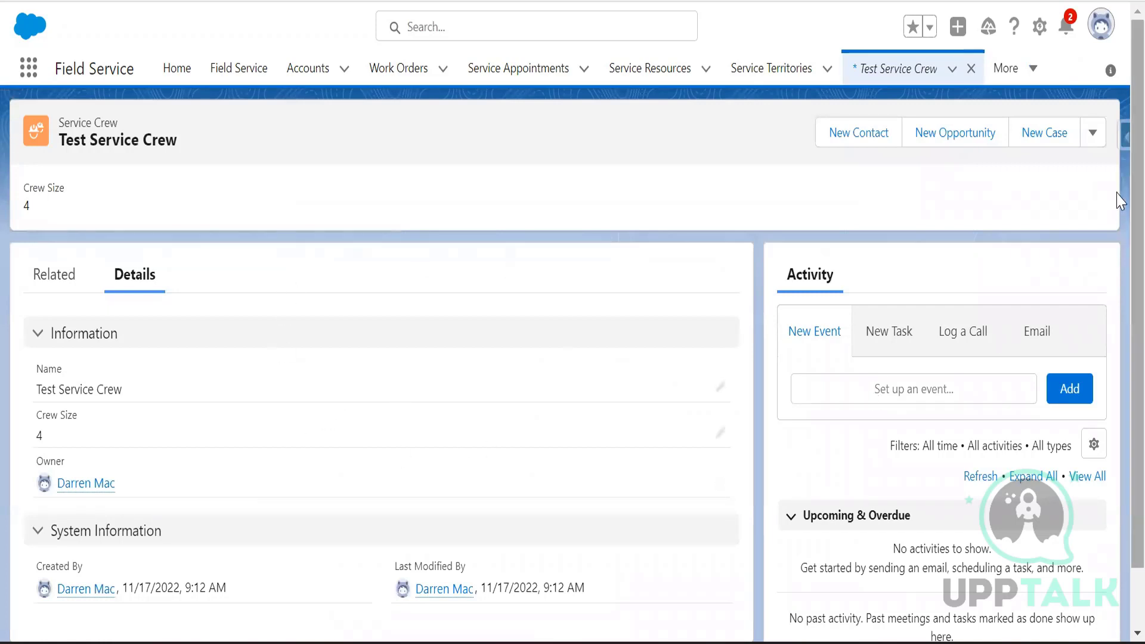
- Delete the Test Service Crew record that already holds the chosen crew leader
{"action": "left_click", "coordinate": [1100, 142]}
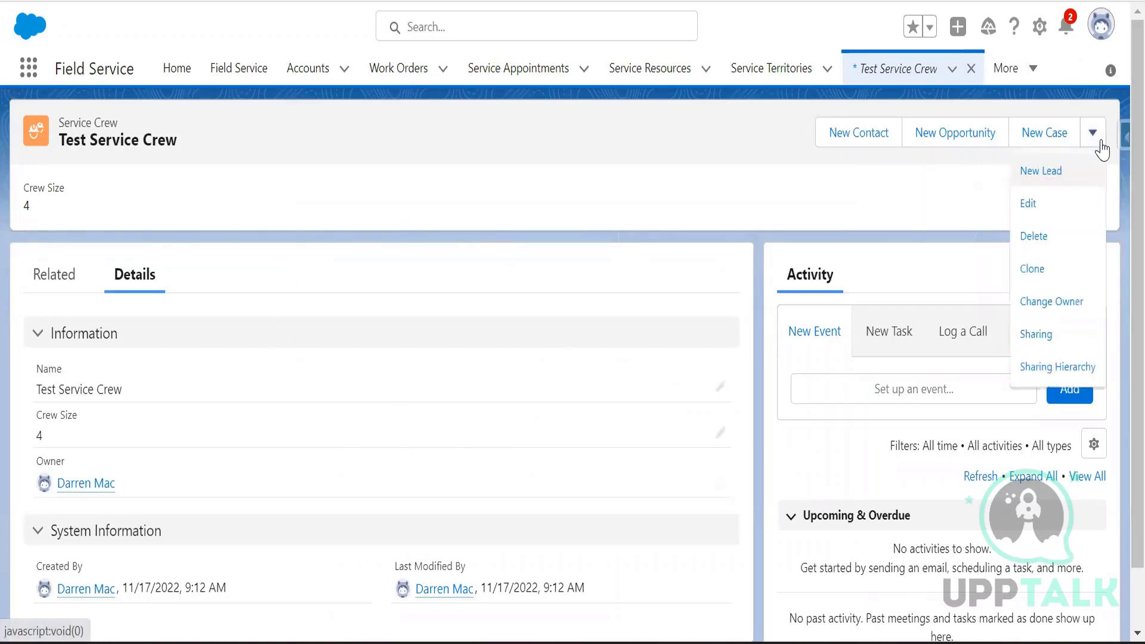
{"action": "left_click", "coordinate": [1057, 244]}
{"action": "left_click", "coordinate": [796, 363]}
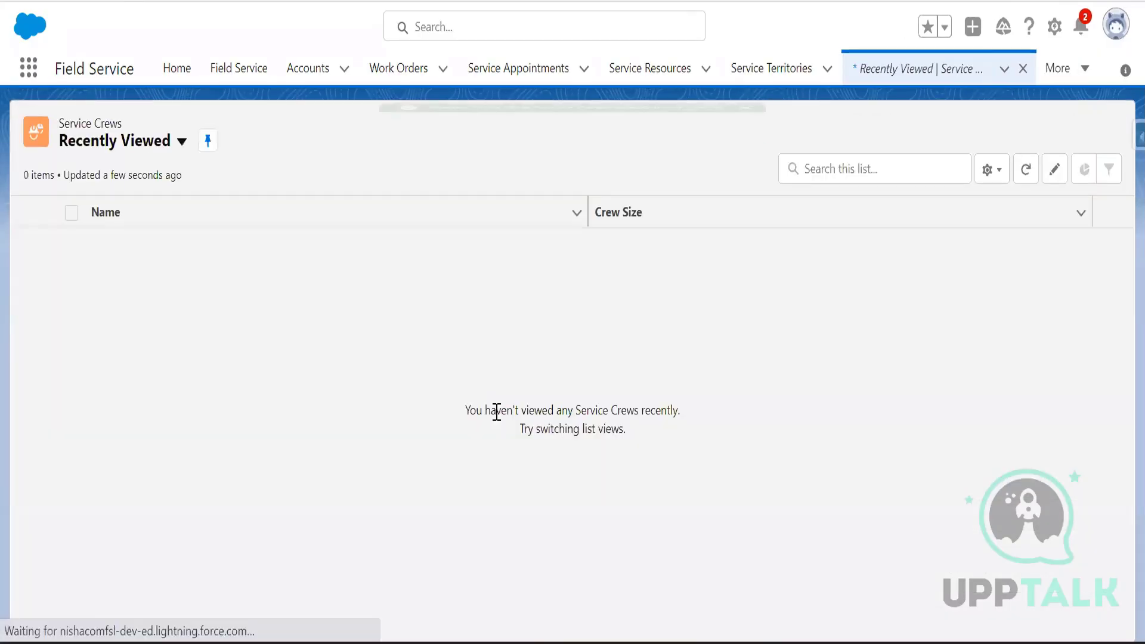
{"action": "left_click", "coordinate": [154, 160]}
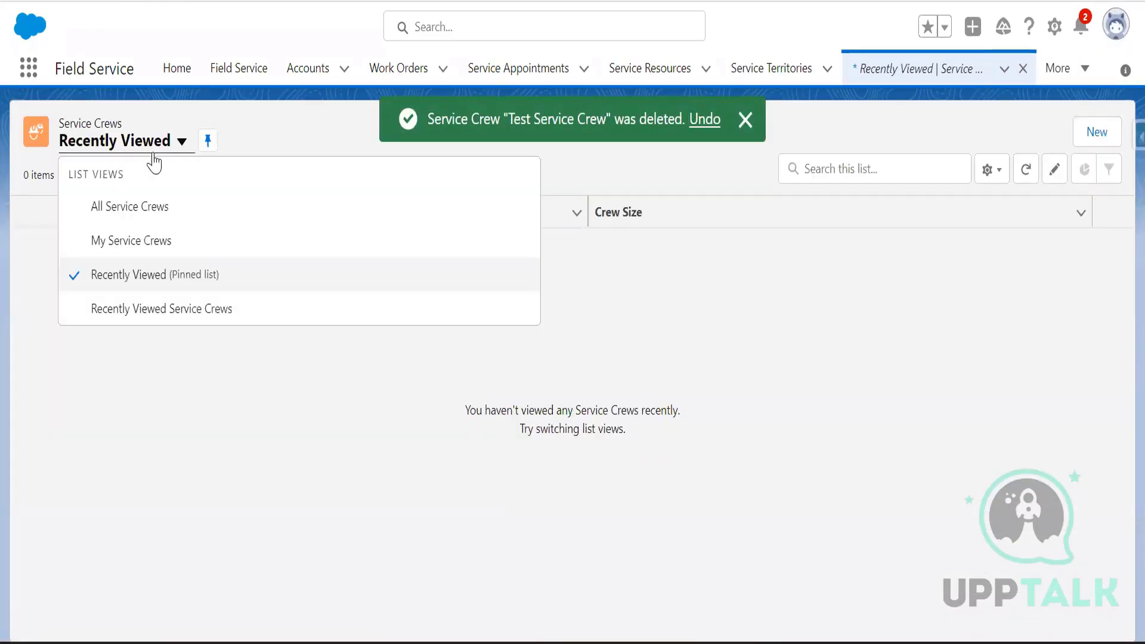
{"action": "left_click", "coordinate": [269, 465]}
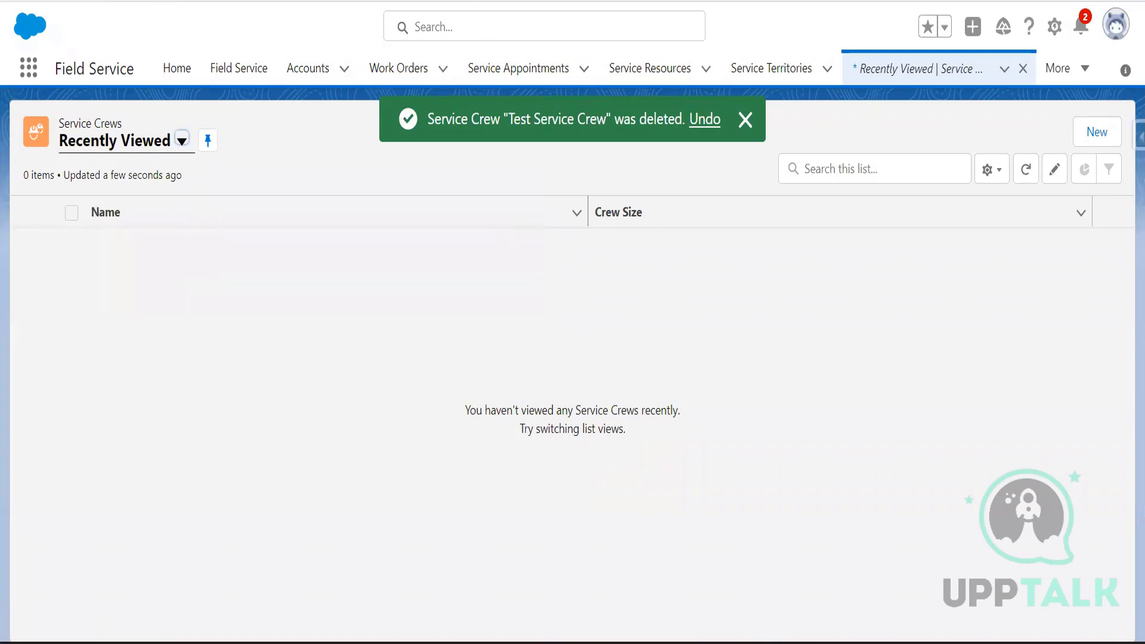
- Return to the new service crew, refresh the crew leader check and continue to the summary
{"action": "left_click", "coordinate": [418, 1]}
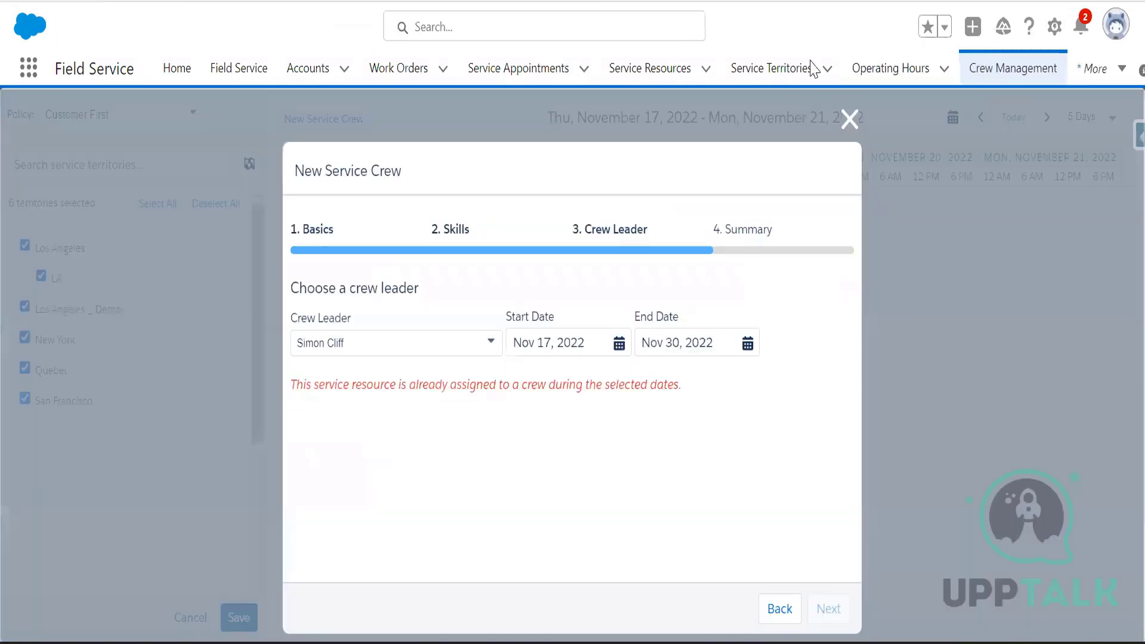
{"action": "left_click", "coordinate": [778, 608]}
{"action": "left_click", "coordinate": [829, 609]}
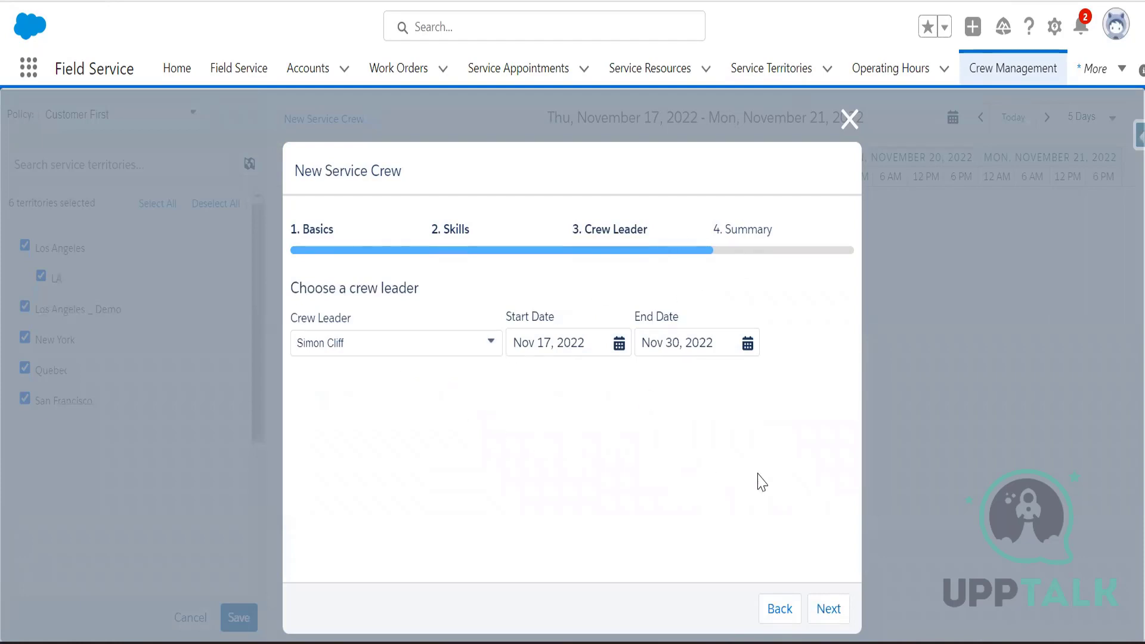
{"action": "left_click", "coordinate": [829, 608]}
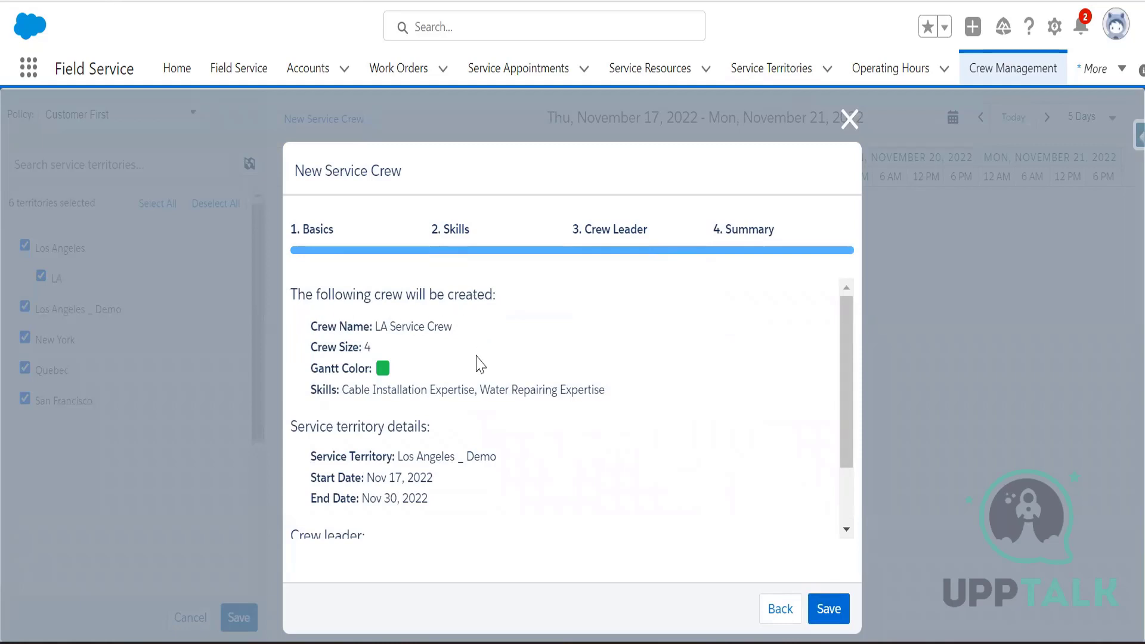
- Review the crew, service territory and leader details in the summary, then save LA Service Crew
{"action": "left_click_drag", "start_coordinate": [374, 326], "coordinate": [456, 326]}
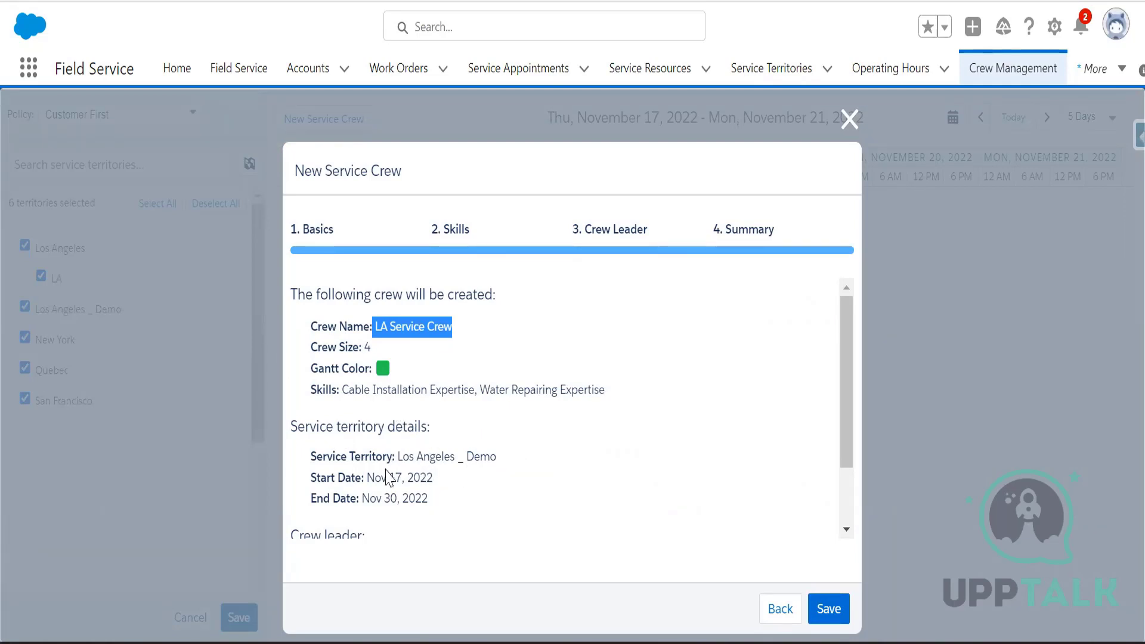
{"action": "scroll", "coordinate": [418, 484], "scroll_direction": "down", "scroll_amount": 3}
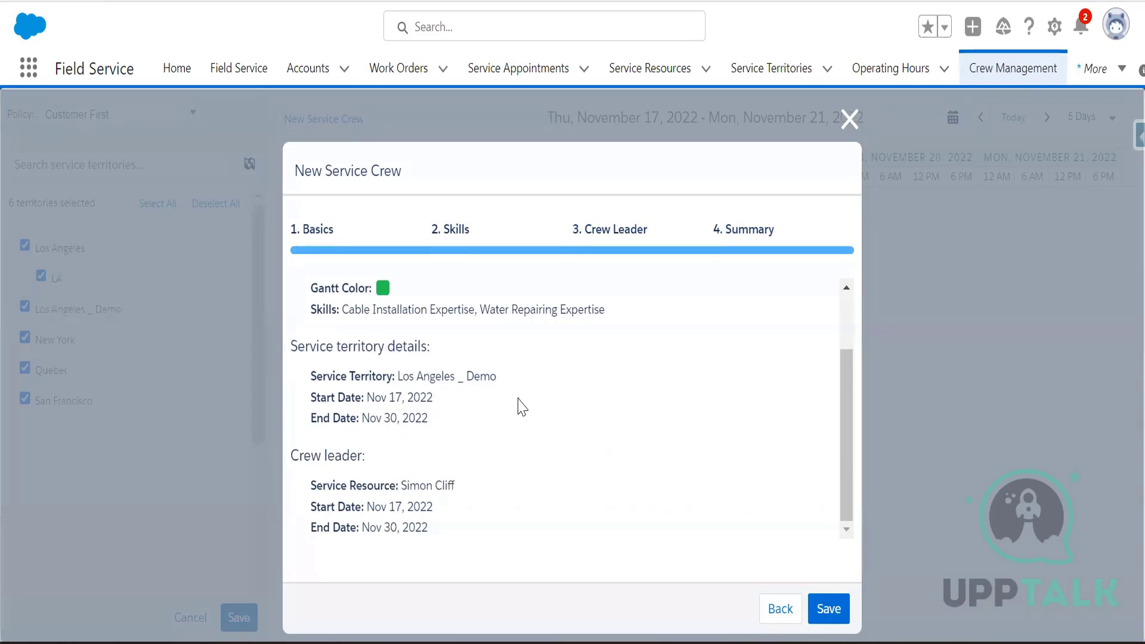
{"action": "left_click", "coordinate": [827, 618]}
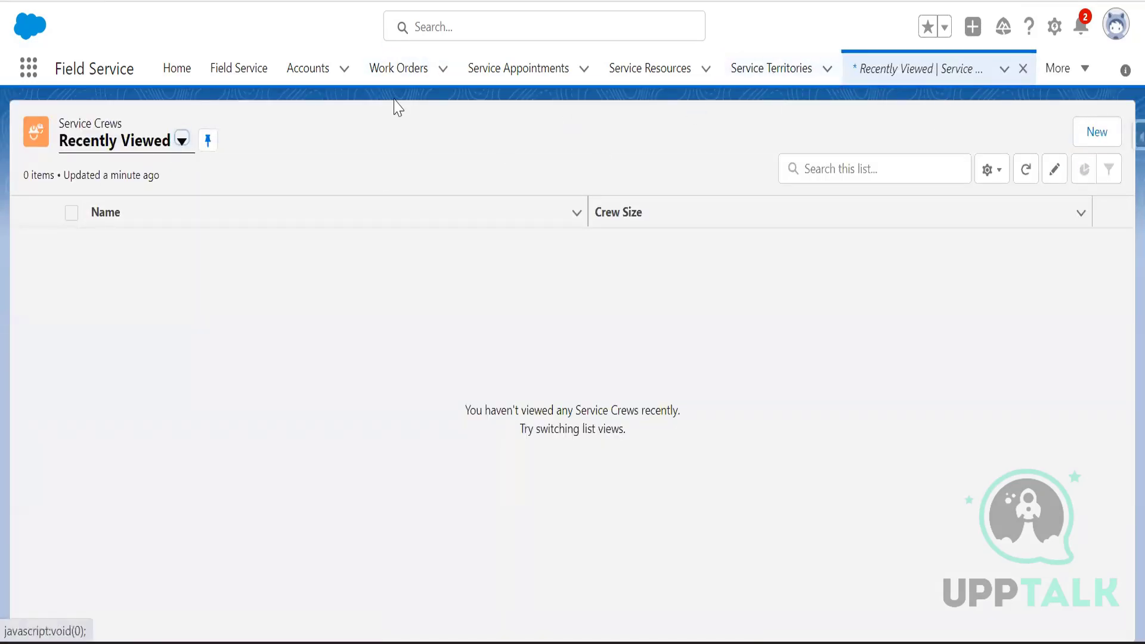
- Open the LA Service Crew record from the All Service Crews list and view its related service crew members
{"action": "left_click", "coordinate": [149, 143]}
{"action": "left_click", "coordinate": [133, 207]}
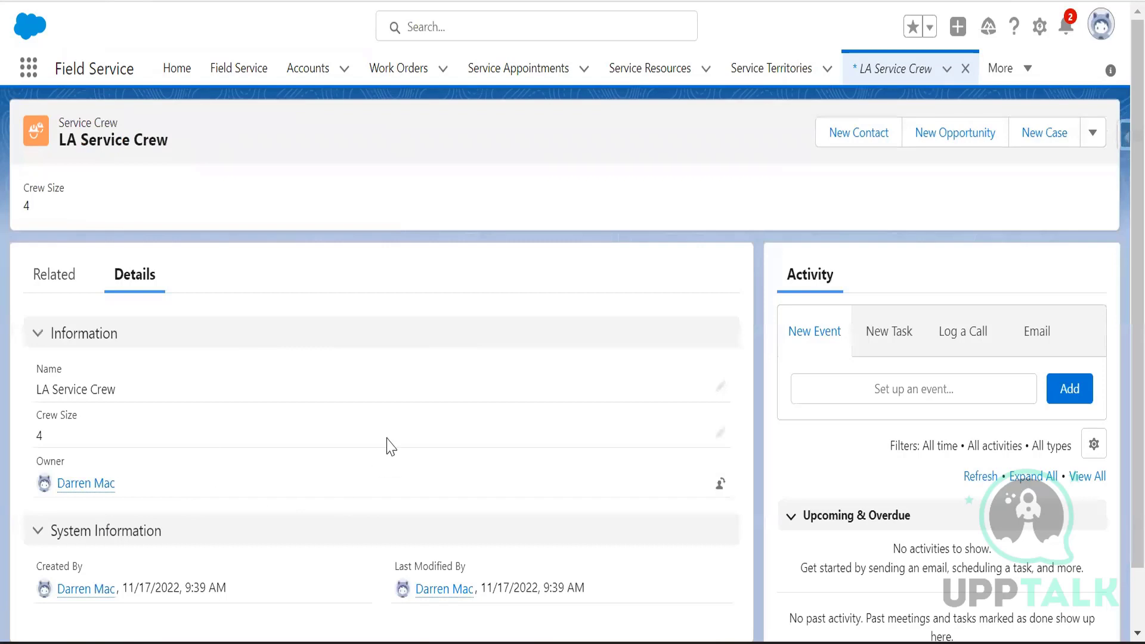
{"action": "left_click", "coordinate": [46, 284]}
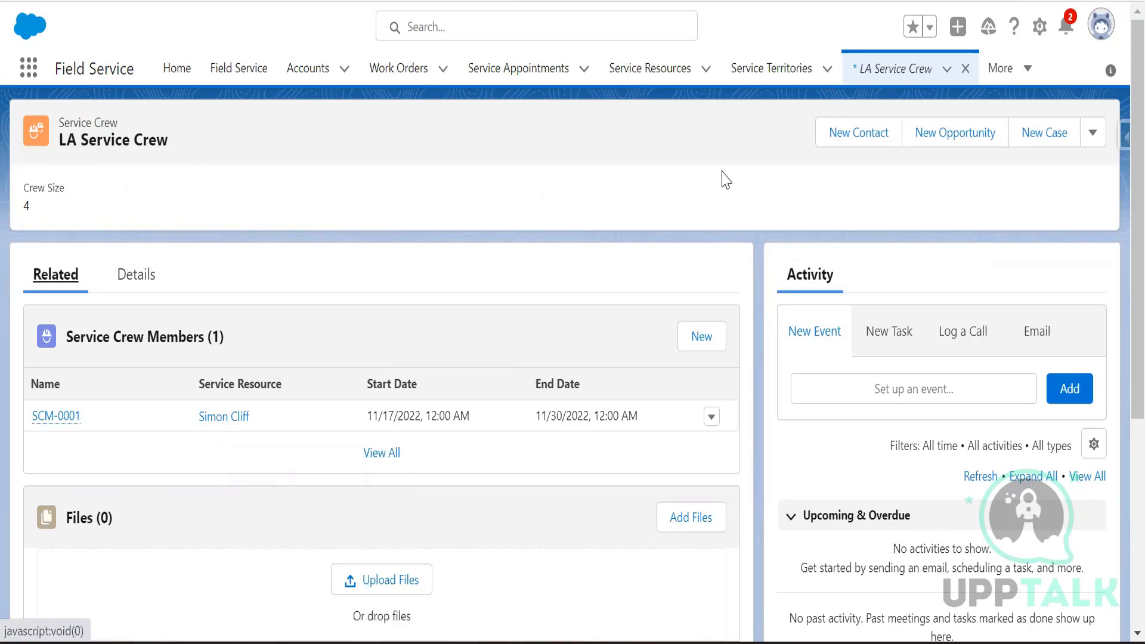
- Open Setup, search for "user" and go to the Users page
{"action": "left_click", "coordinate": [1038, 30]}
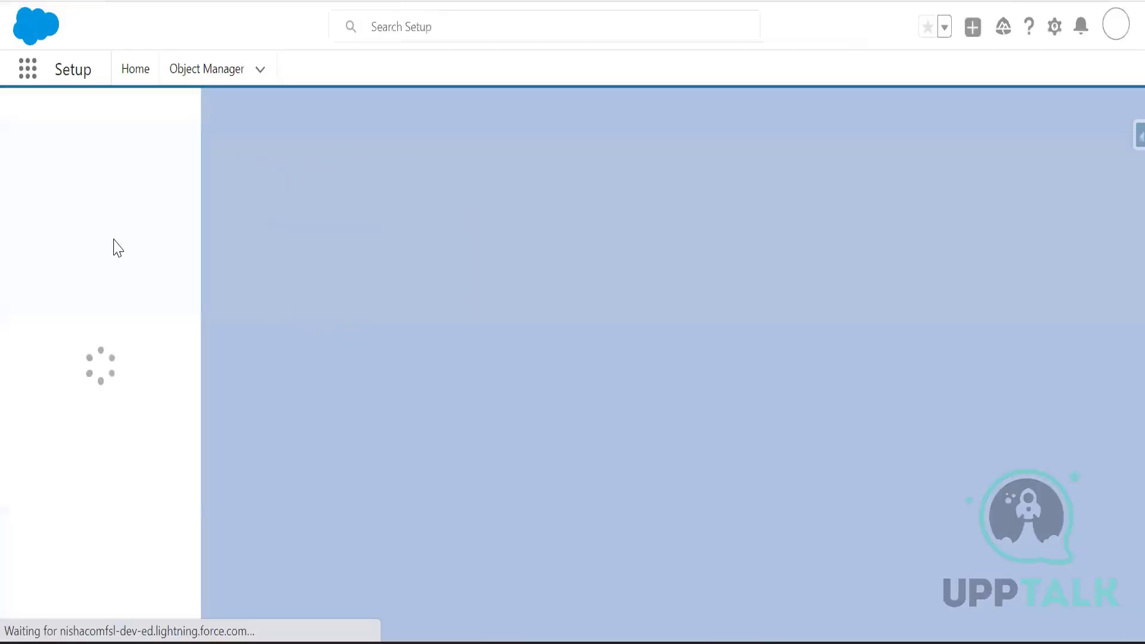
{"action": "left_click", "coordinate": [89, 121]}
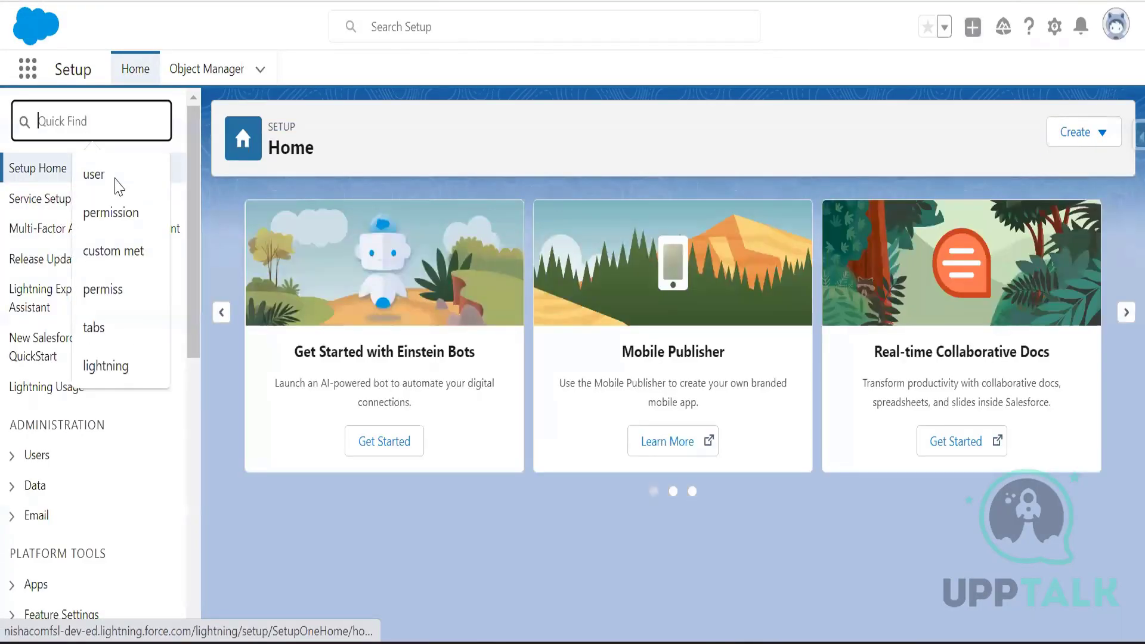
{"action": "type", "text": "user"}
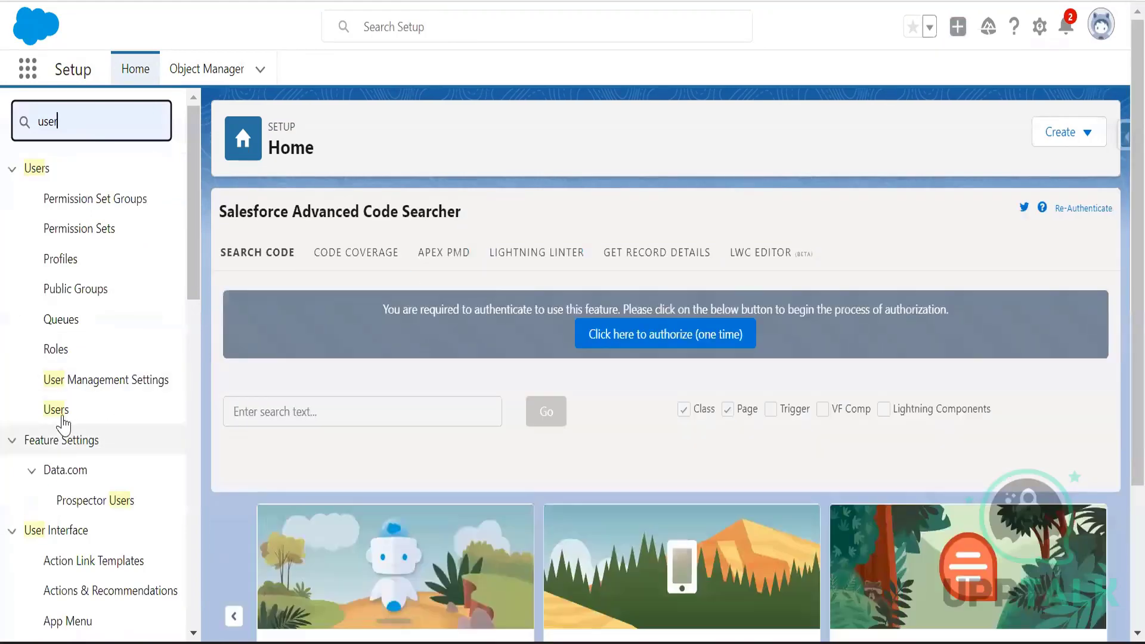
{"action": "left_click", "coordinate": [56, 411]}
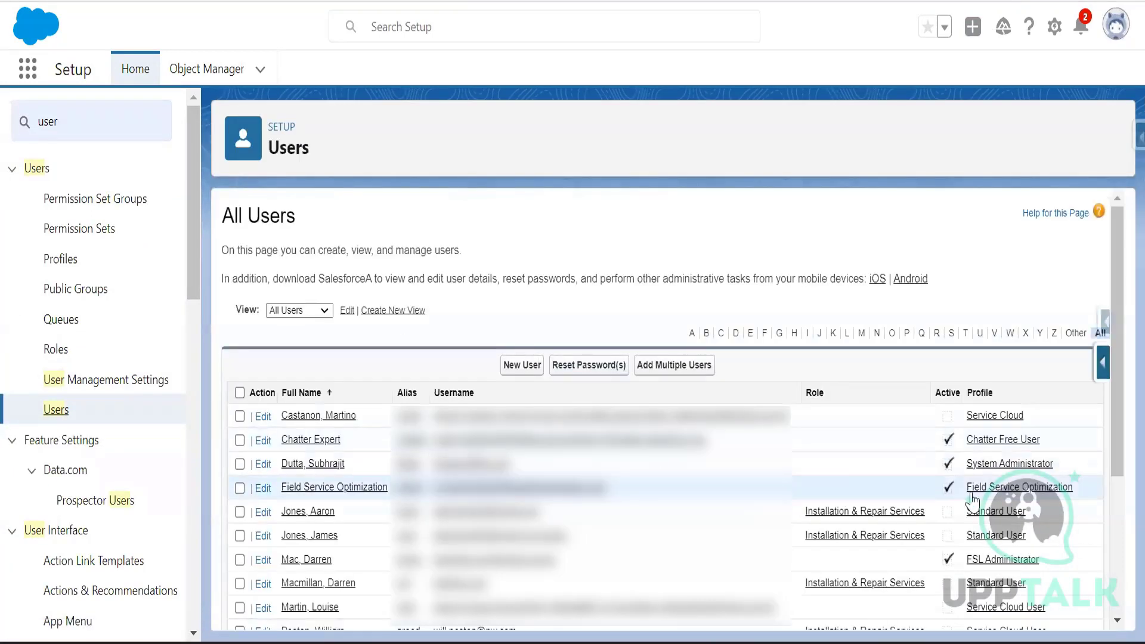
- Deactivate the Field Service Optimization user and save the change
{"action": "scroll", "coordinate": [950, 553], "scroll_direction": "down", "scroll_amount": 3}
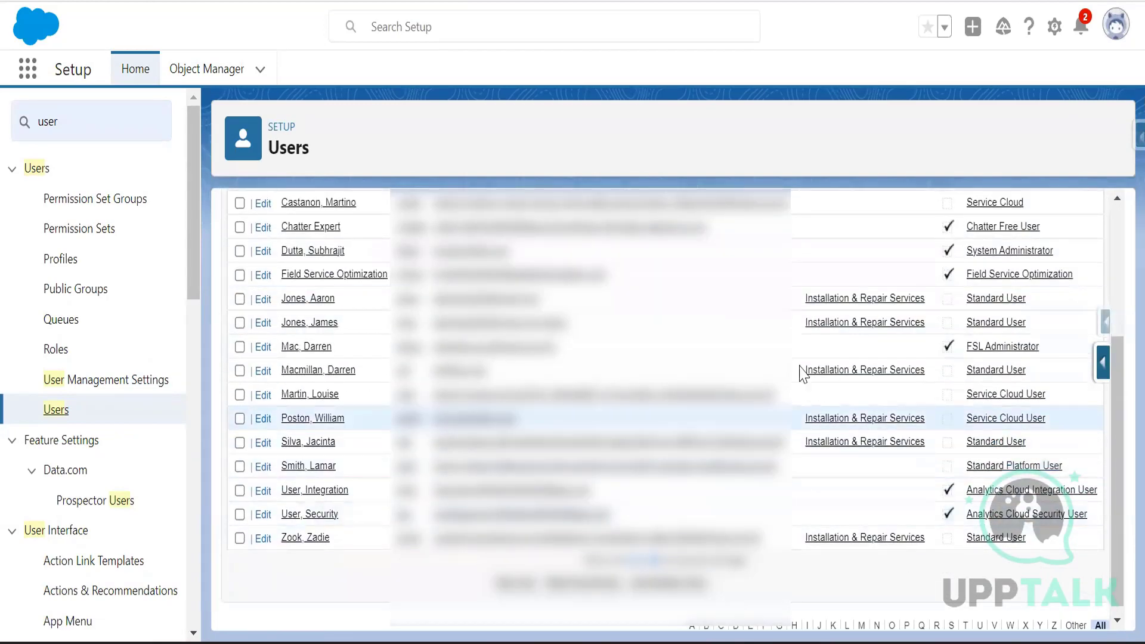
{"action": "left_click", "coordinate": [343, 276]}
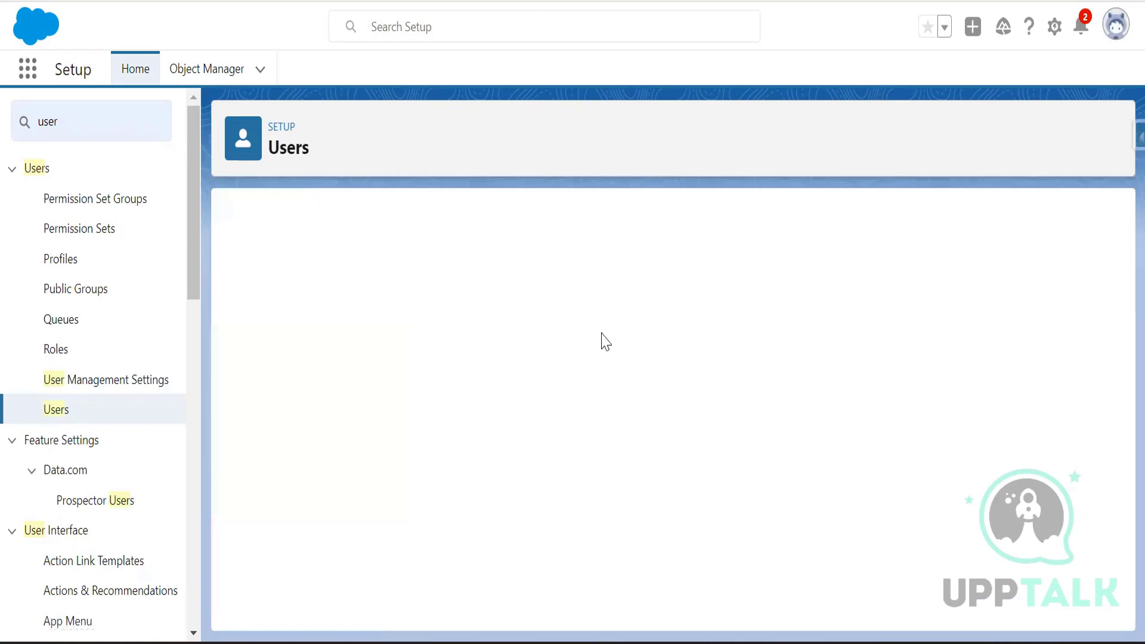
{"action": "left_click", "coordinate": [512, 315]}
{"action": "left_click", "coordinate": [816, 406]}
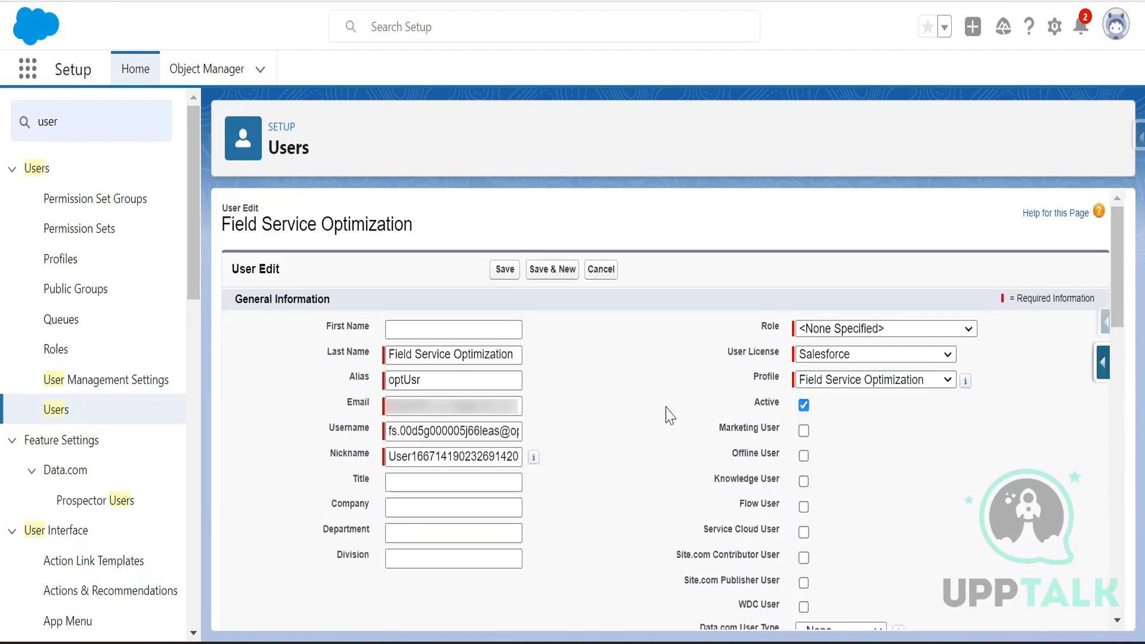
{"action": "left_click", "coordinate": [668, 391]}
{"action": "left_click", "coordinate": [509, 270]}
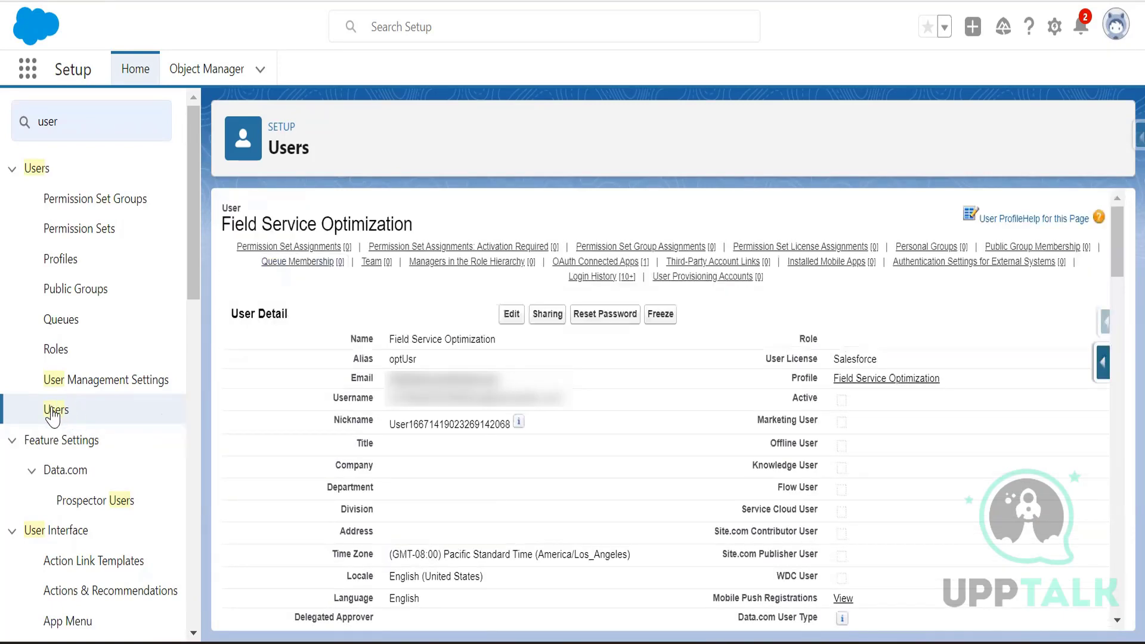
- Activate the other crew leader candidate's Standard User account, save it and check its permission set assignments
{"action": "left_click", "coordinate": [54, 410]}
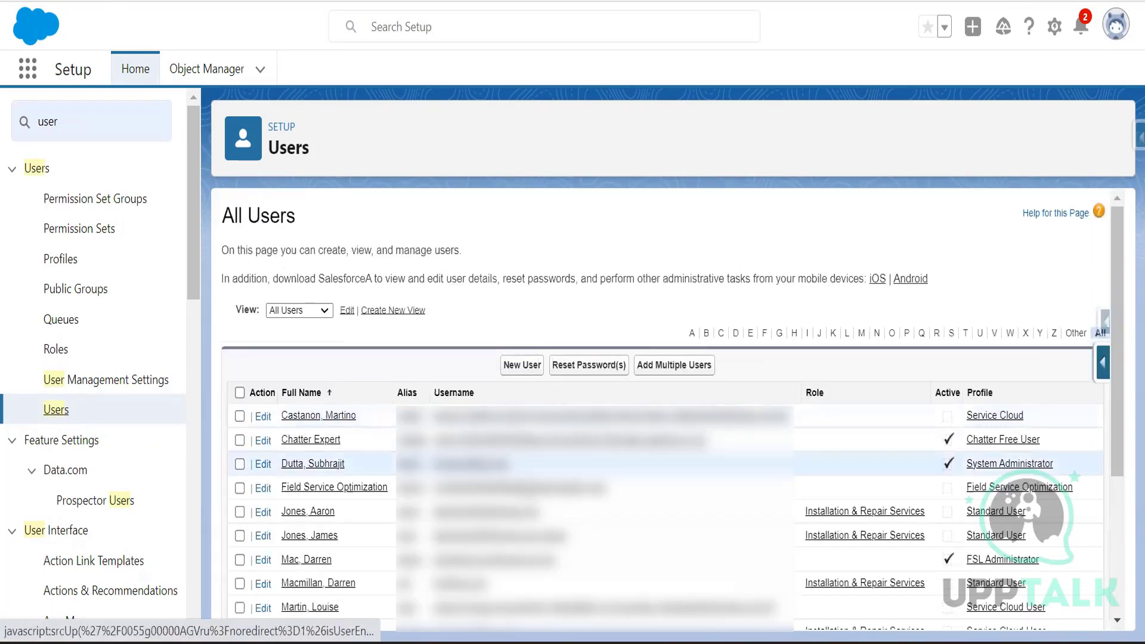
{"action": "scroll", "coordinate": [662, 453], "scroll_direction": "down", "scroll_amount": 2}
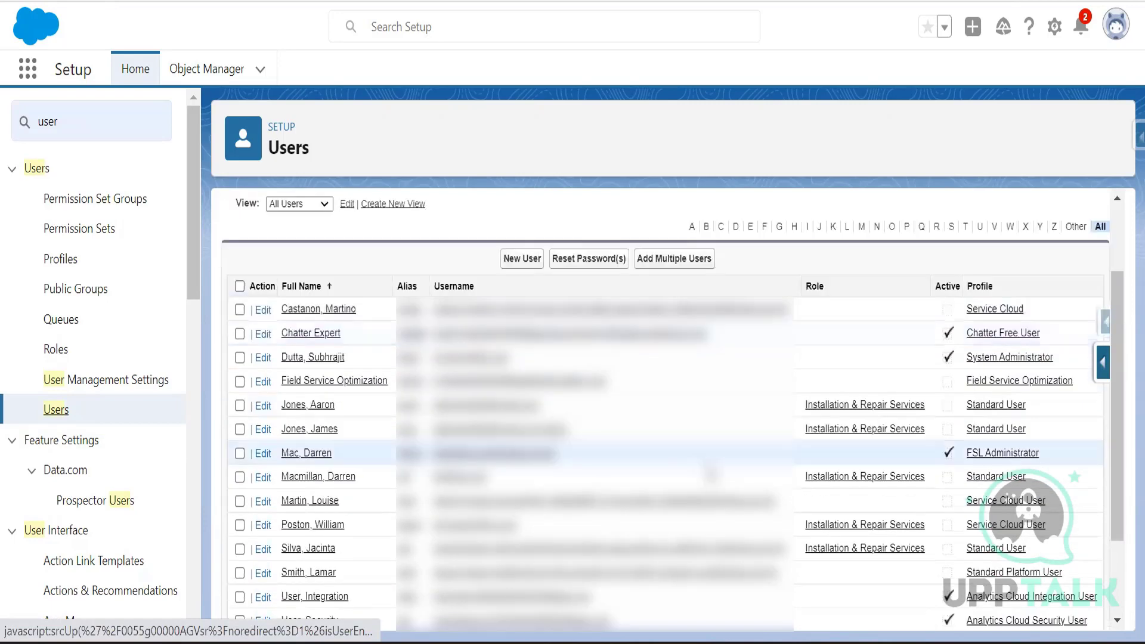
{"action": "left_click", "coordinate": [310, 429]}
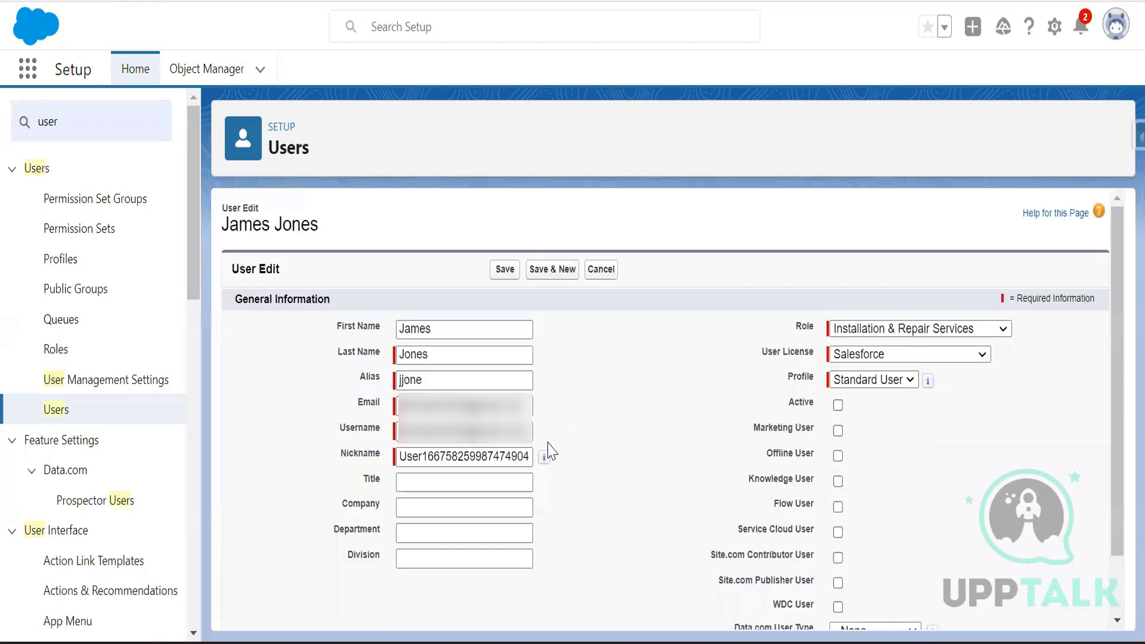
{"action": "left_click", "coordinate": [805, 407]}
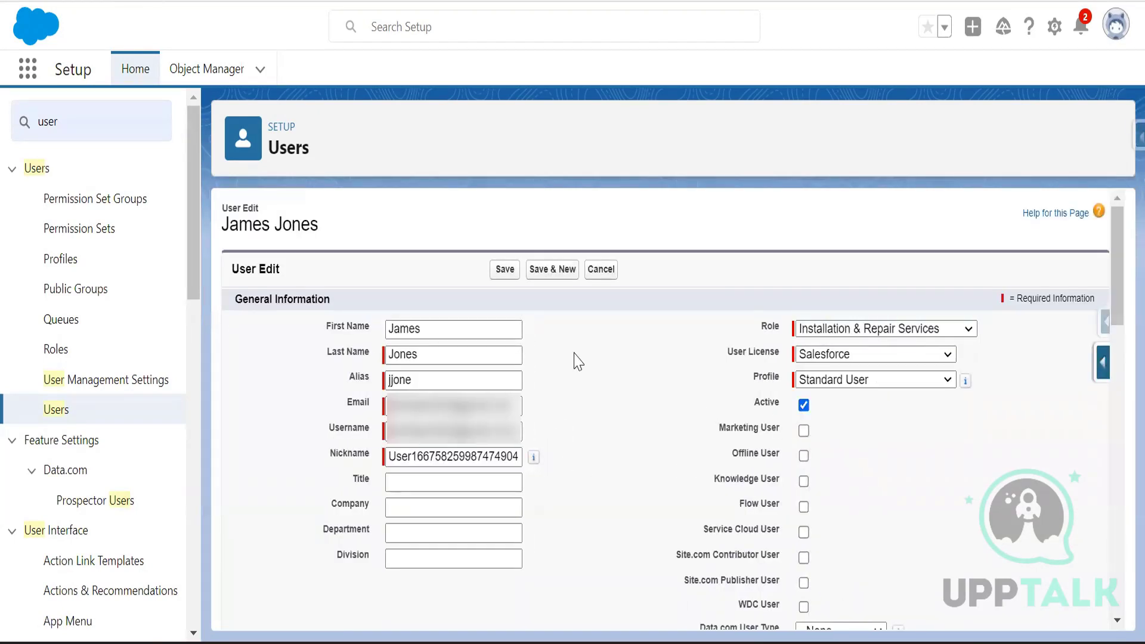
{"action": "left_click", "coordinate": [505, 270]}
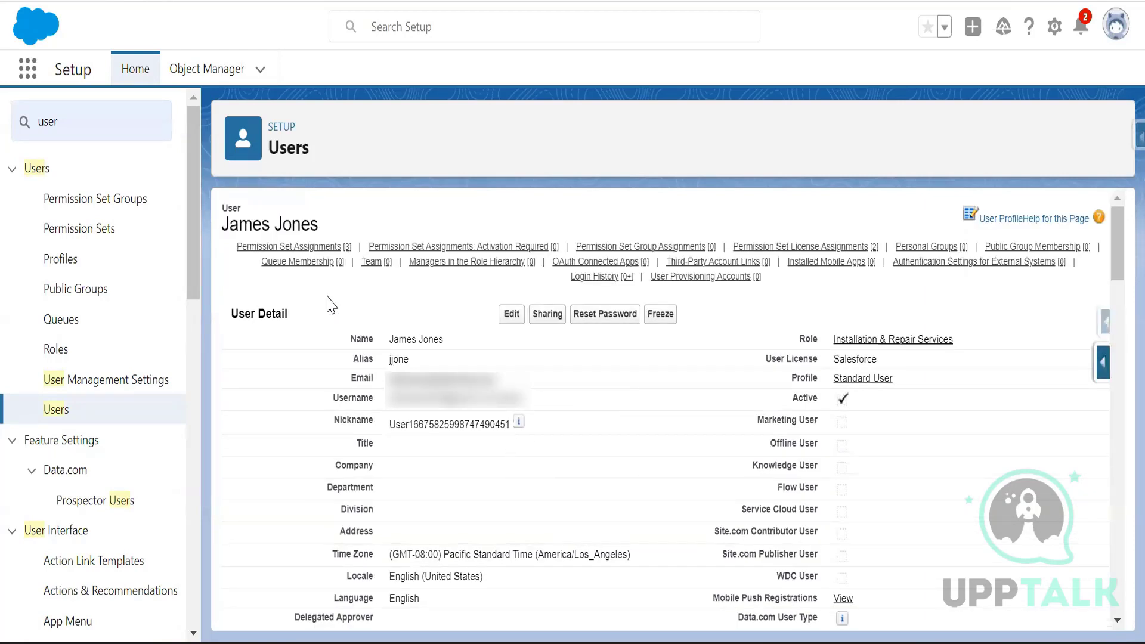
{"action": "left_click", "coordinate": [312, 247]}
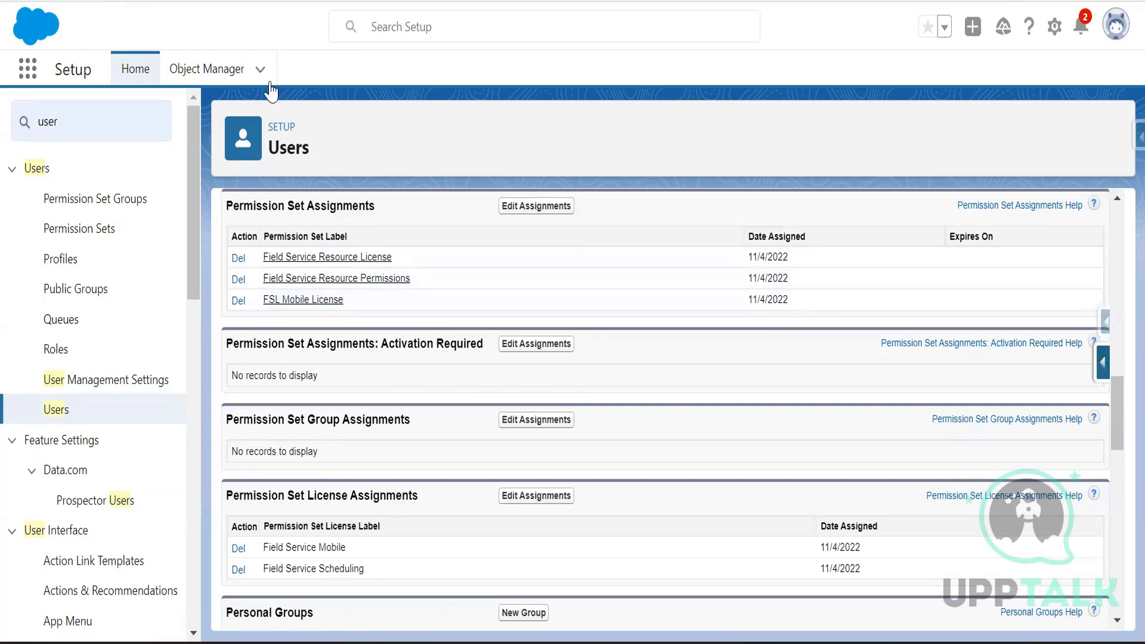
{"action": "scroll", "coordinate": [478, 315], "scroll_direction": "up", "scroll_amount": 15}
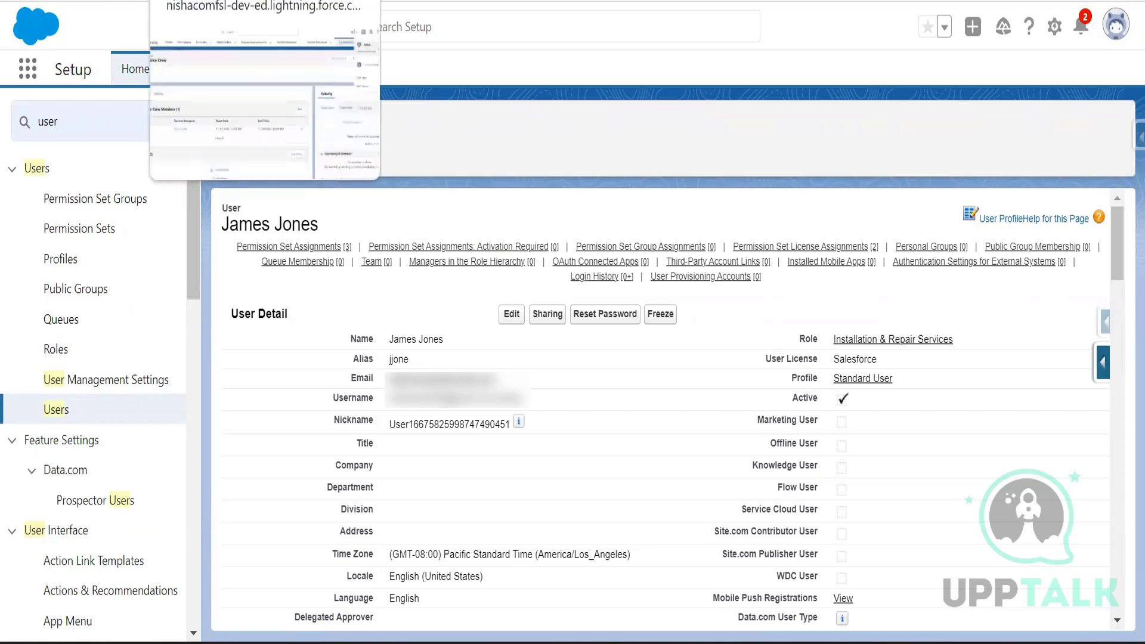
- Return to Crew Management, save the territory selection again and collapse LA Service Crew in the Gantt
{"action": "left_click", "coordinate": [239, 1]}
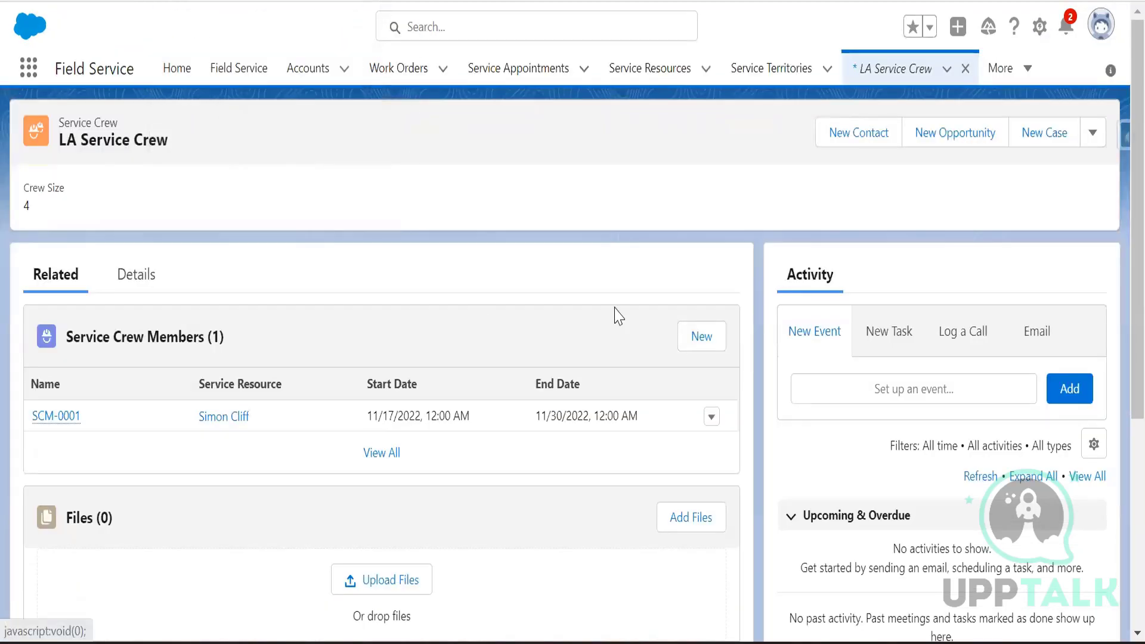
{"action": "left_click", "coordinate": [997, 68]}
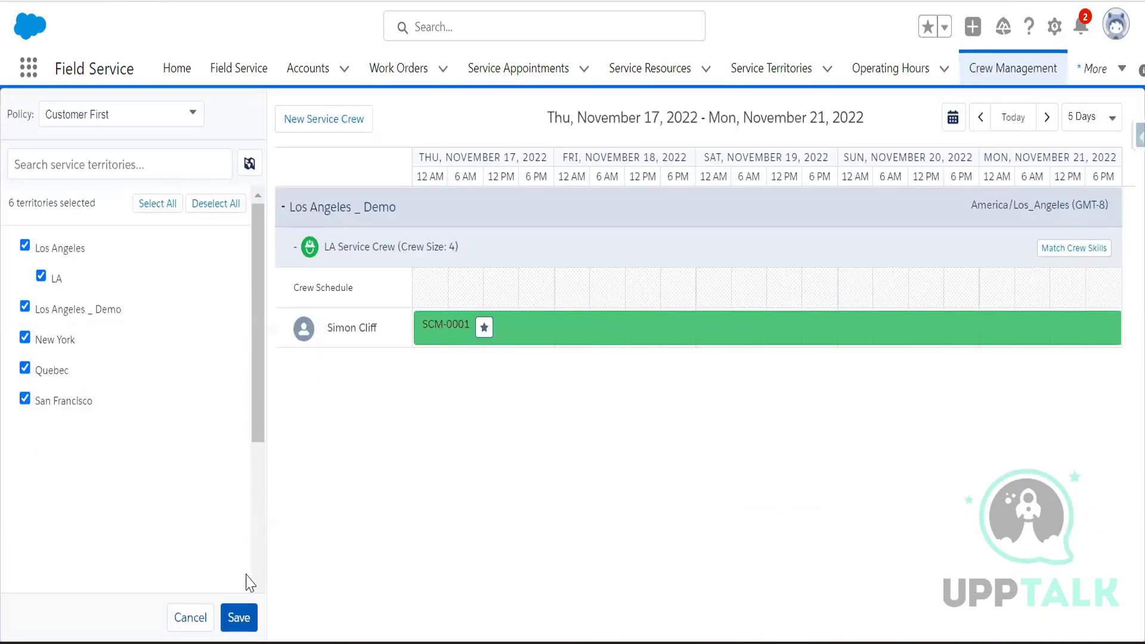
{"action": "left_click", "coordinate": [239, 620]}
{"action": "left_click", "coordinate": [350, 252]}
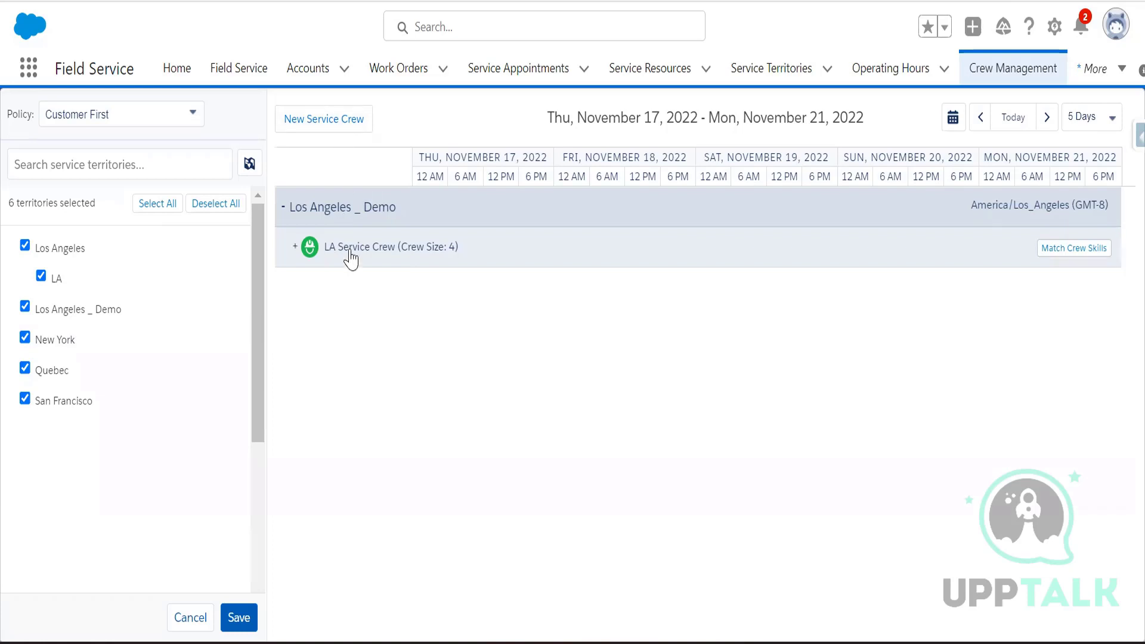
- Search the available apps and items for "service reso" and open the Service Resources list
{"action": "left_click", "coordinate": [351, 254]}
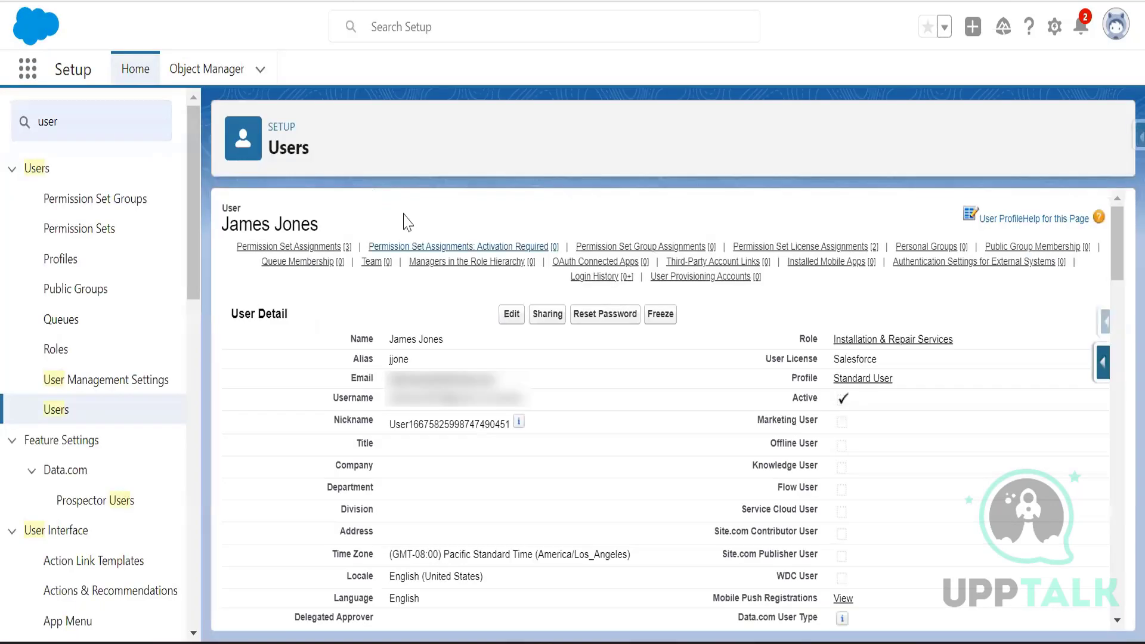
{"action": "left_click", "coordinate": [28, 69]}
{"action": "type", "text": "service"}
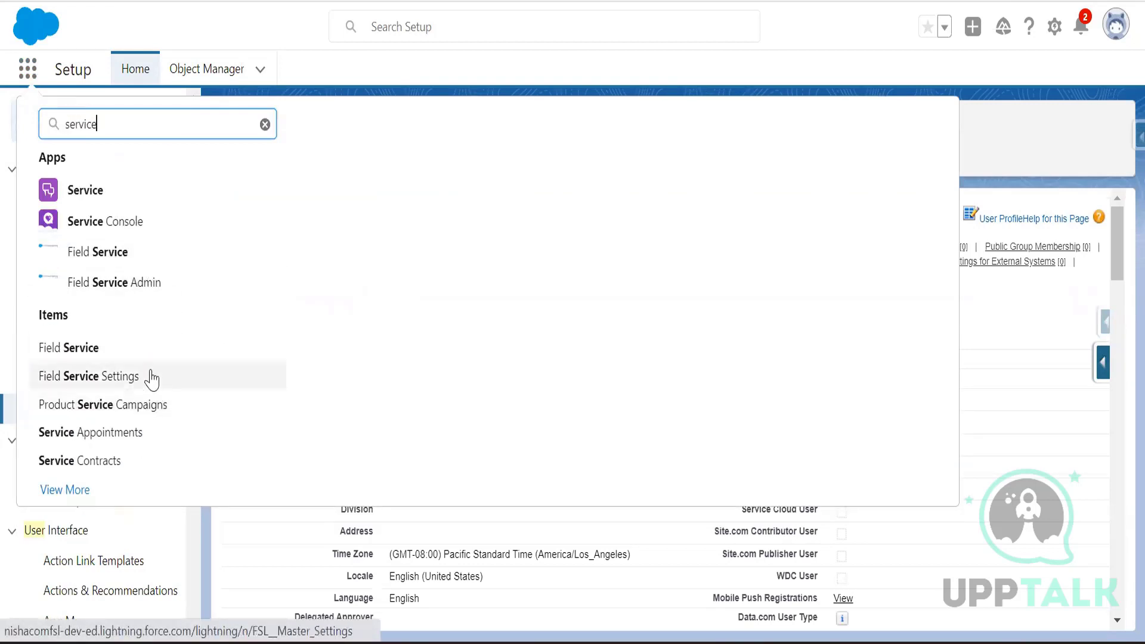
{"action": "type", "text": "reso"}
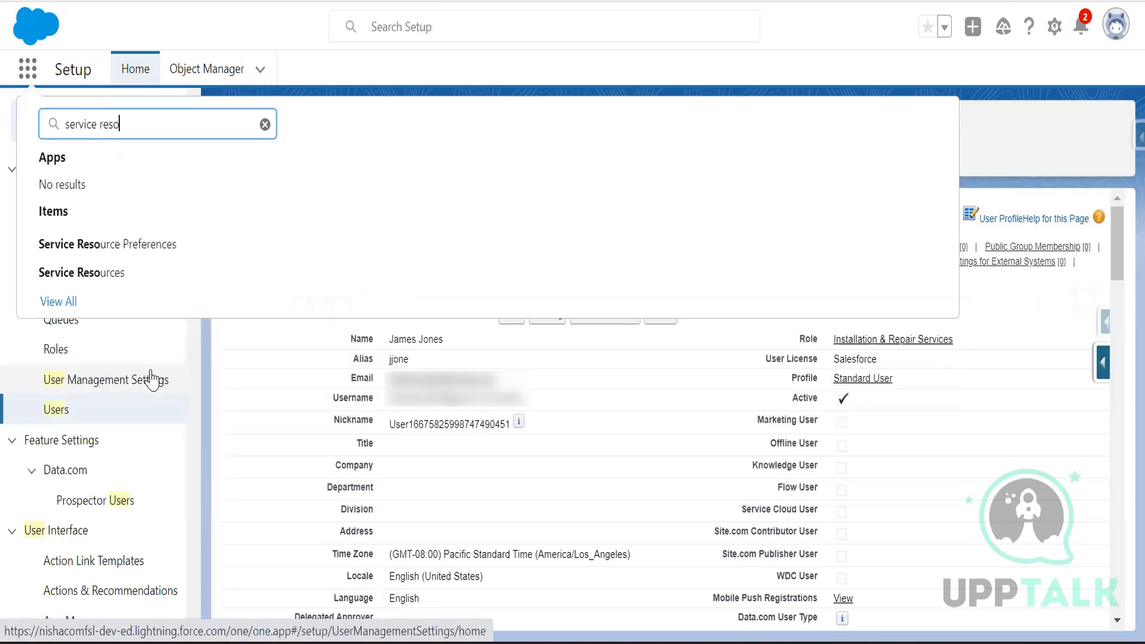
{"action": "left_click", "coordinate": [122, 273]}
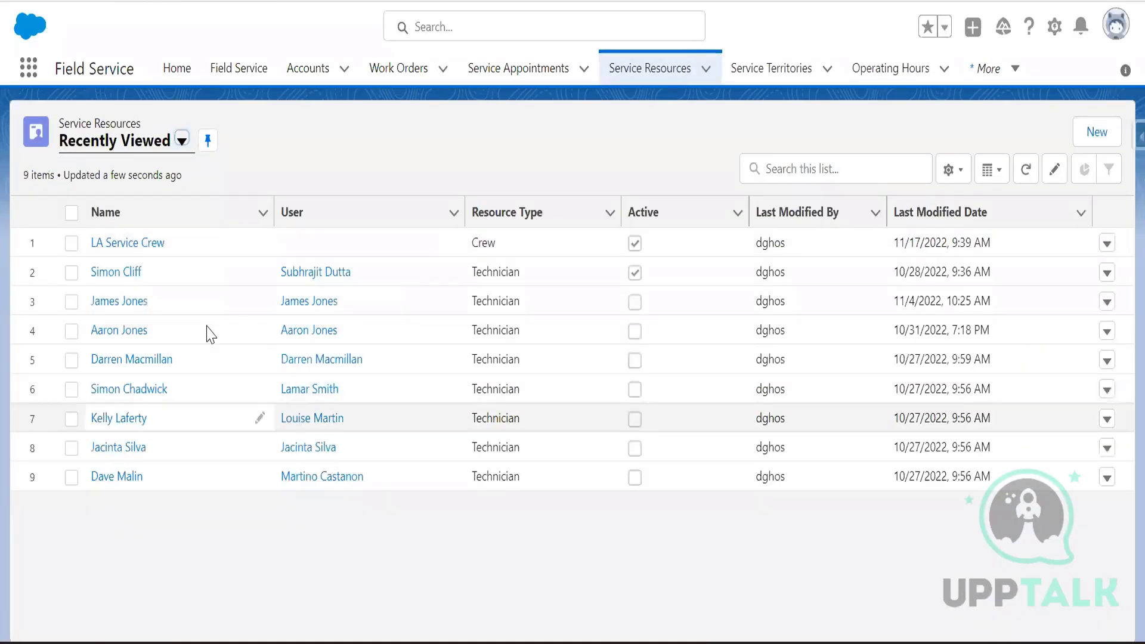
- Open the newly activated user's technician service resource, mark it Active and save the record
{"action": "left_click", "coordinate": [127, 303]}
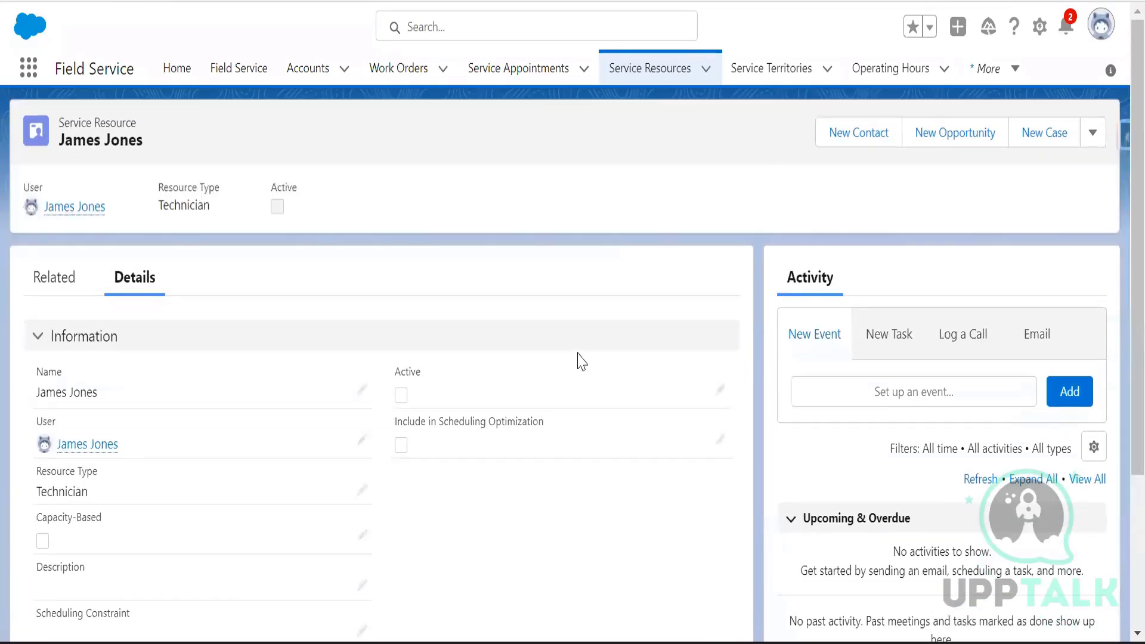
{"action": "left_click", "coordinate": [1092, 133]}
{"action": "left_click", "coordinate": [1038, 210]}
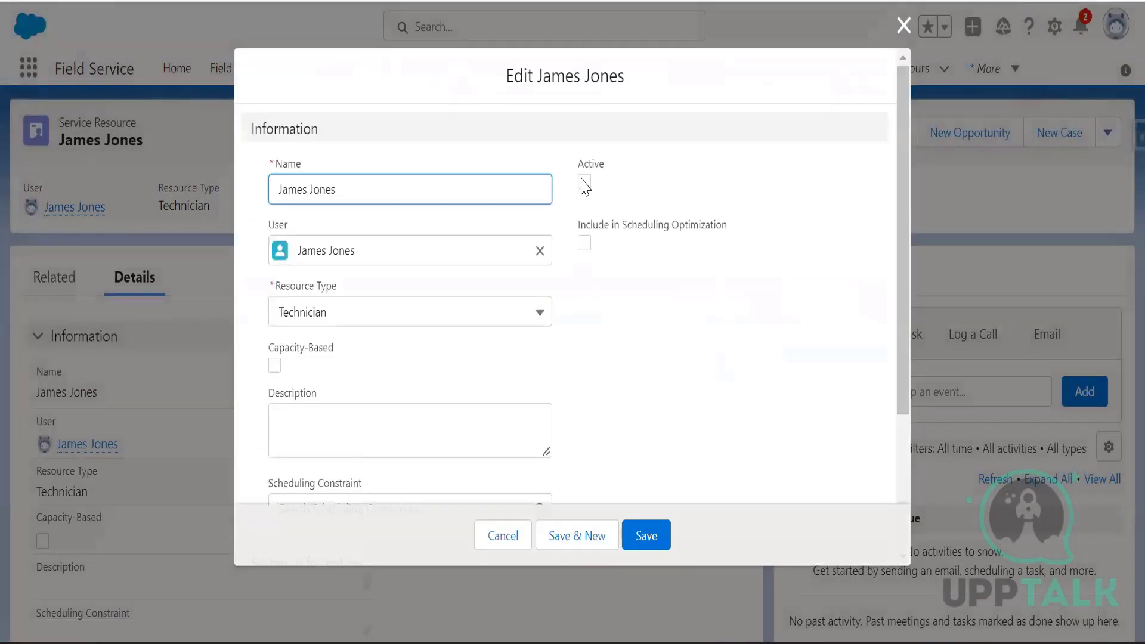
{"action": "left_click", "coordinate": [584, 183]}
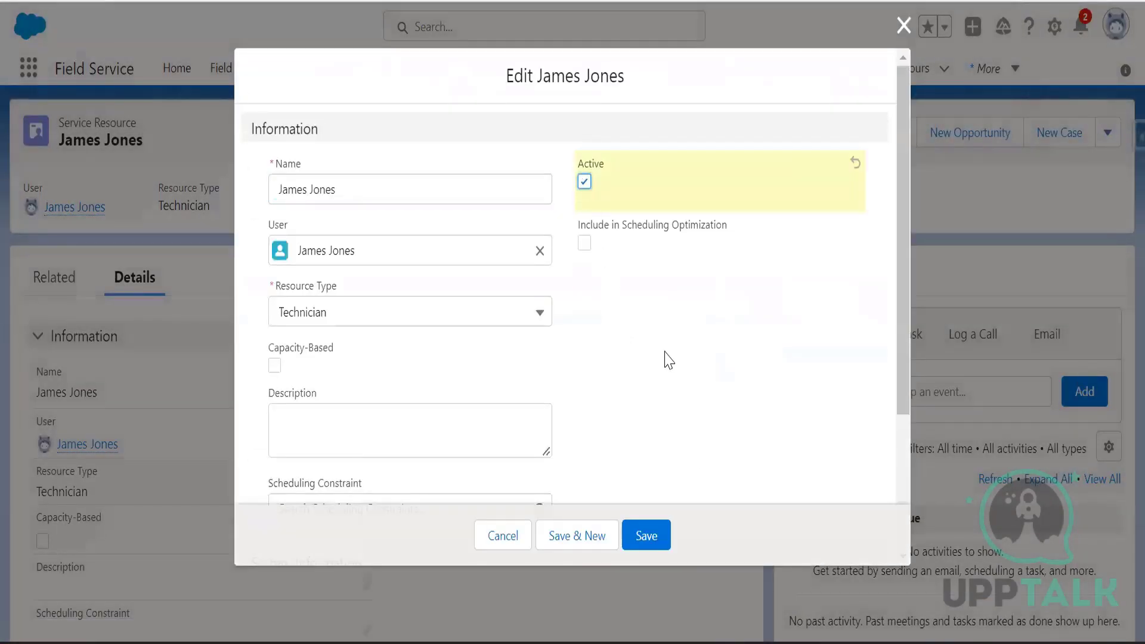
{"action": "scroll", "coordinate": [669, 378], "scroll_direction": "down", "scroll_amount": 3}
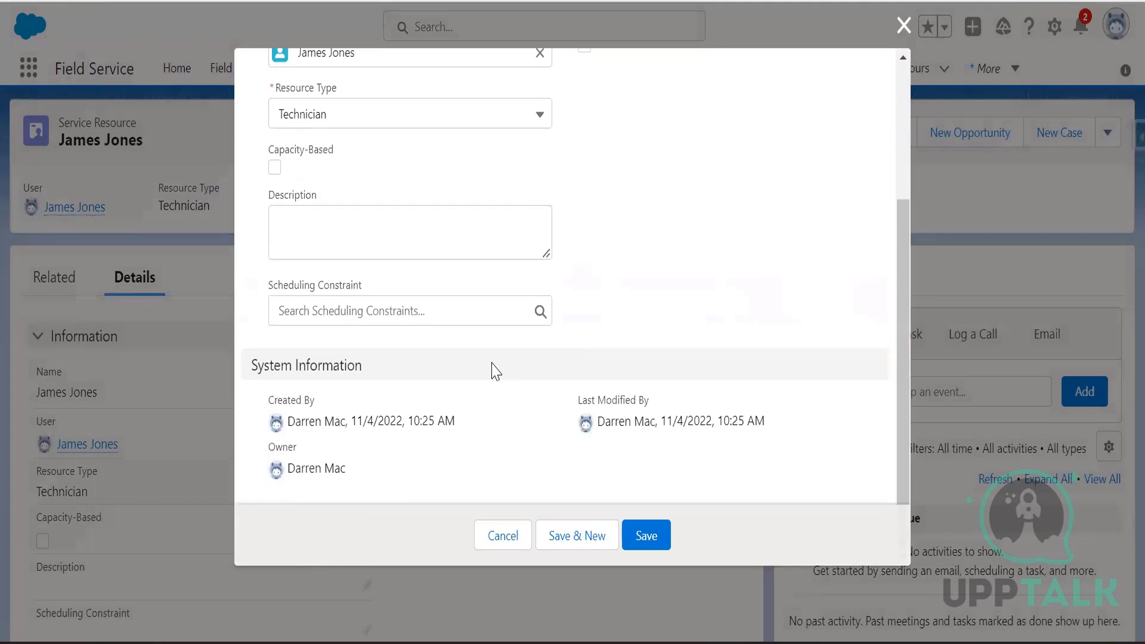
{"action": "scroll", "coordinate": [516, 445], "scroll_direction": "up", "scroll_amount": 3}
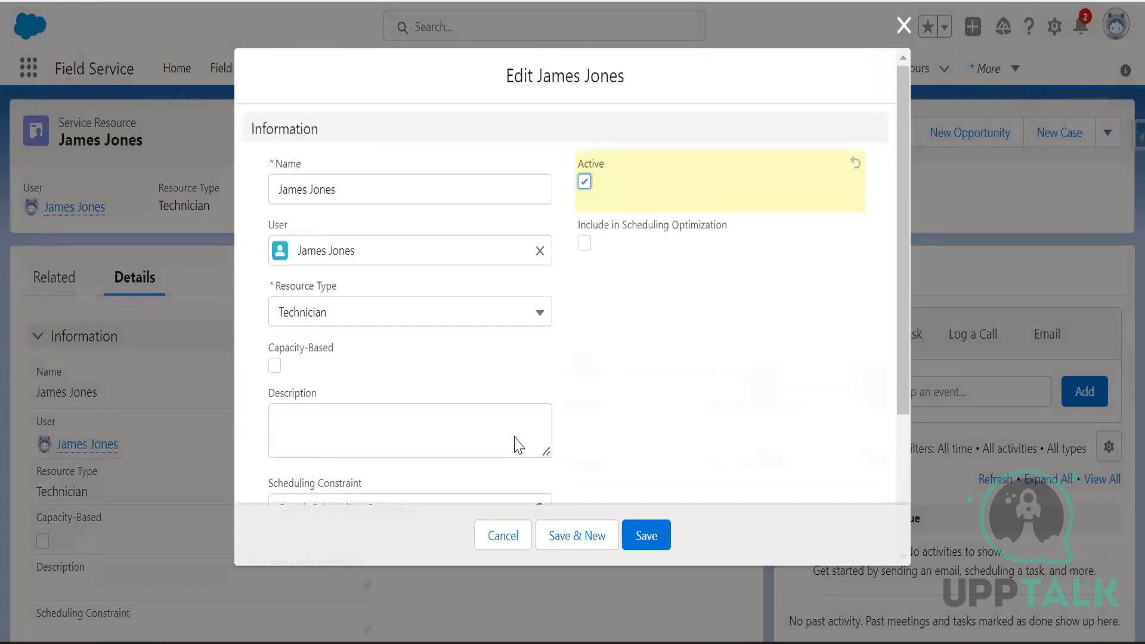
{"action": "left_click", "coordinate": [647, 542]}
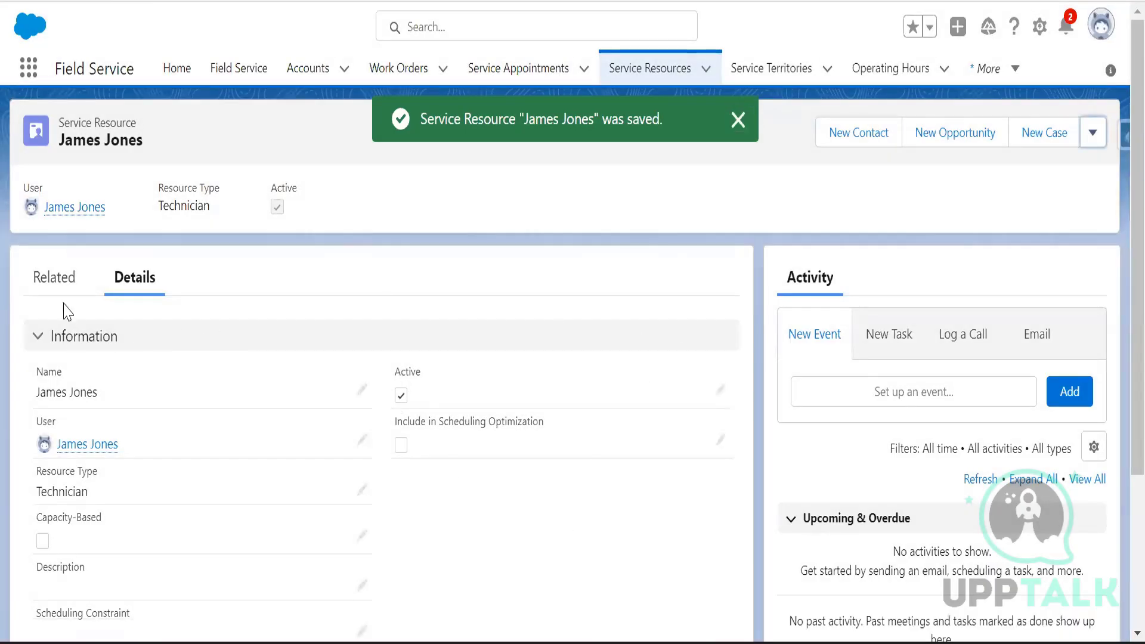
- Examine the technician's skills and service territories, including the details and related lists of the Los Angeles _ Demo territory membership
{"action": "left_click", "coordinate": [54, 278]}
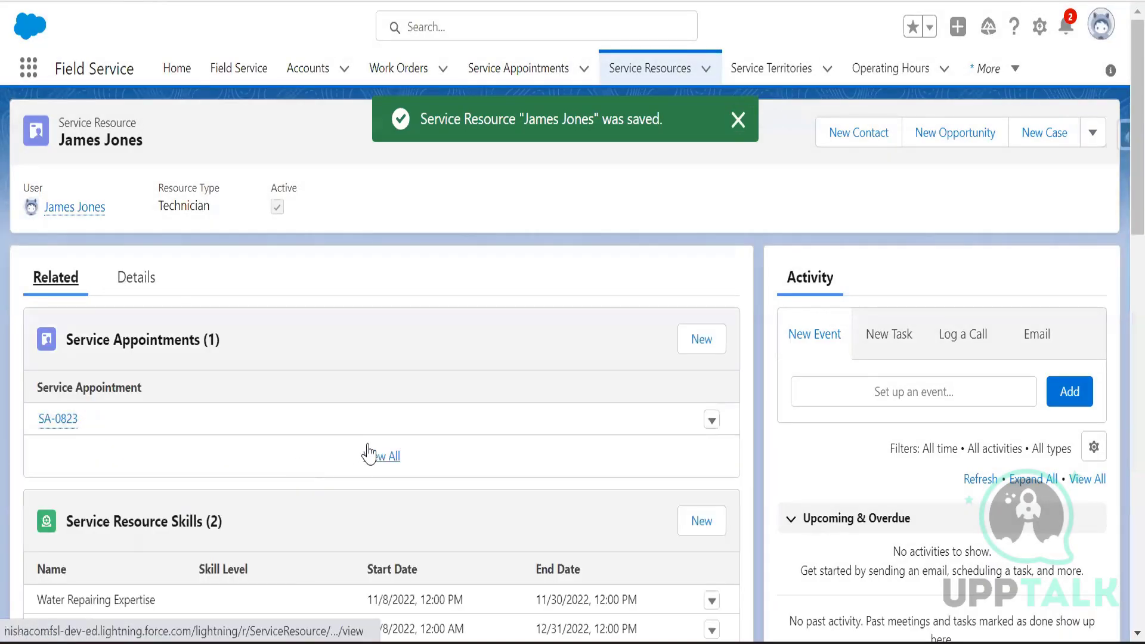
{"action": "scroll", "coordinate": [373, 455], "scroll_direction": "down", "scroll_amount": 4}
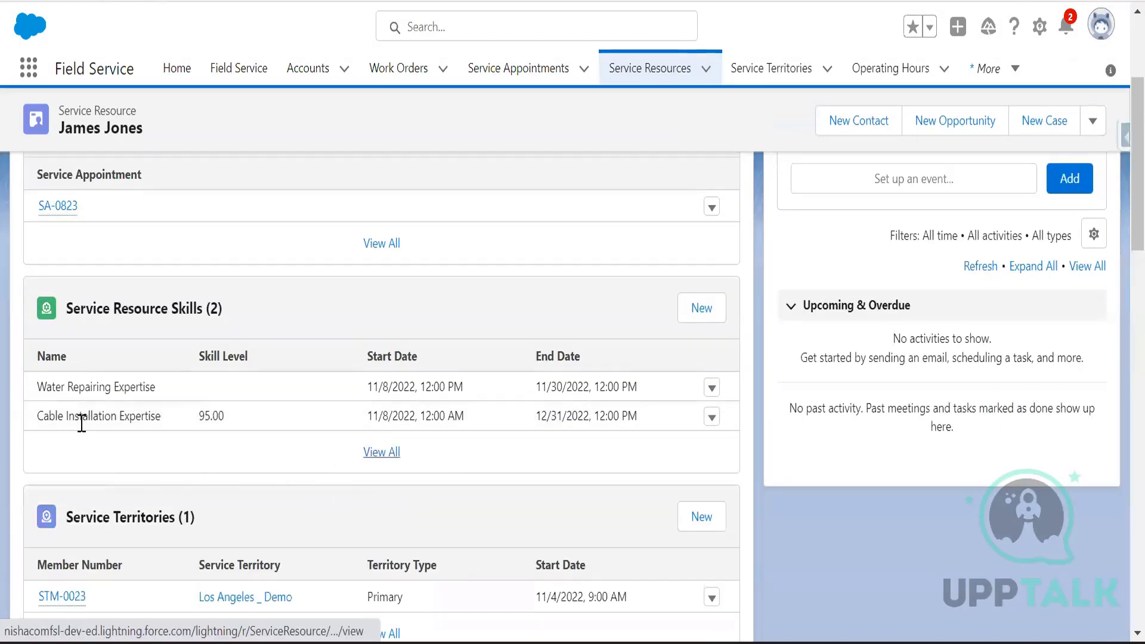
{"action": "scroll", "coordinate": [225, 493], "scroll_direction": "down", "scroll_amount": 4}
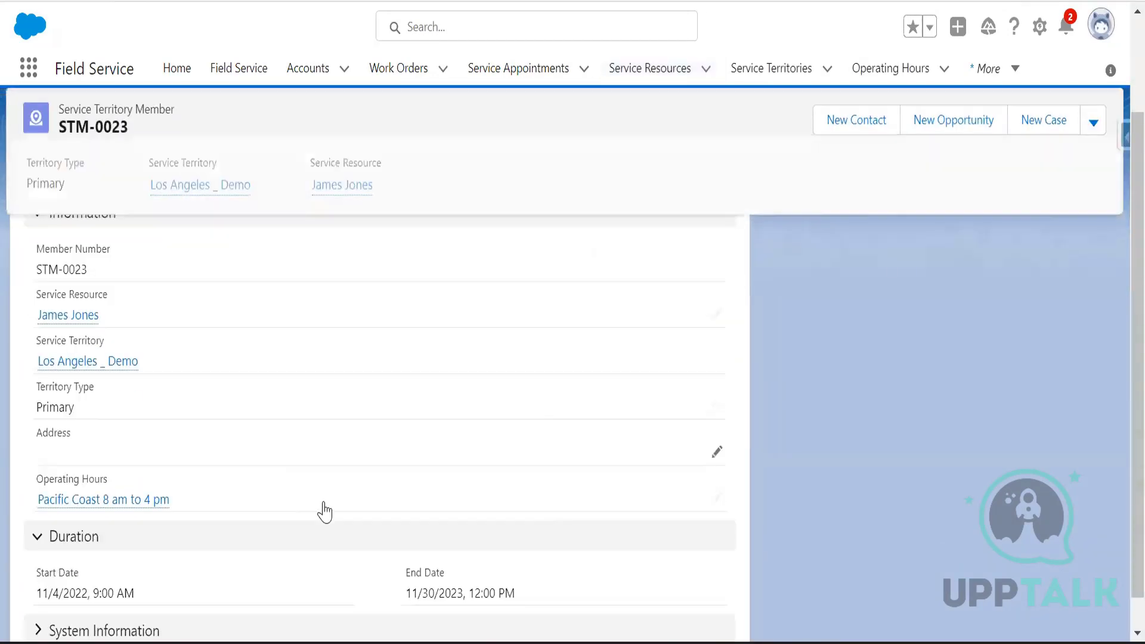
{"action": "scroll", "coordinate": [324, 511], "scroll_direction": "down", "scroll_amount": 1}
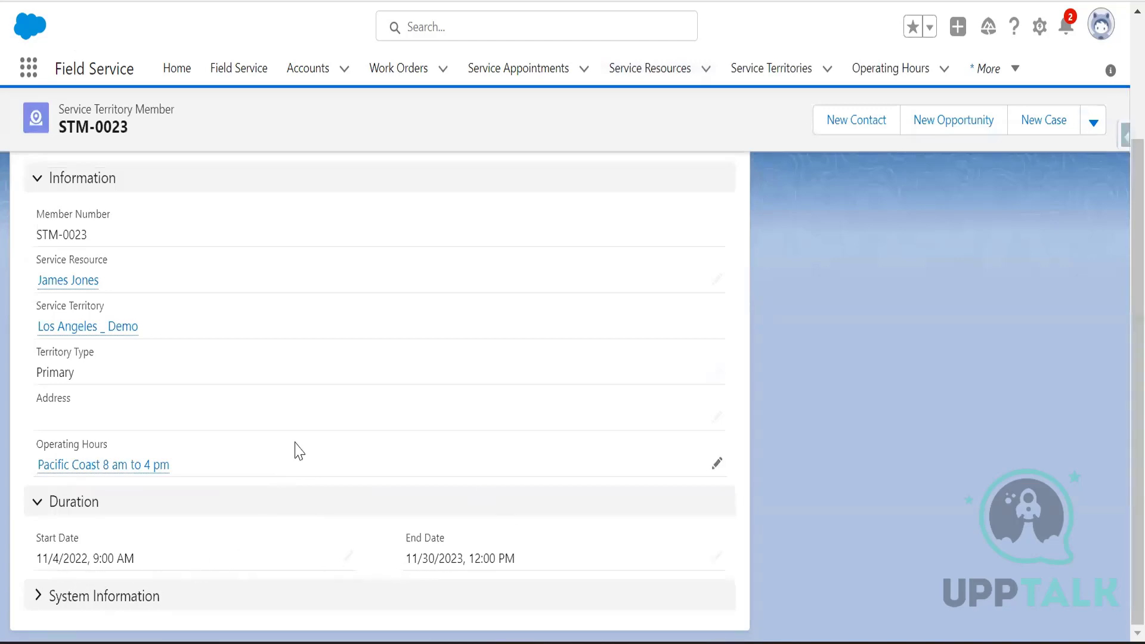
{"action": "scroll", "coordinate": [294, 450], "scroll_direction": "up", "scroll_amount": 2}
{"action": "scroll", "coordinate": [322, 475], "scroll_direction": "down", "scroll_amount": 2}
{"action": "scroll", "coordinate": [323, 477], "scroll_direction": "up", "scroll_amount": 1}
{"action": "scroll", "coordinate": [322, 476], "scroll_direction": "up", "scroll_amount": 2}
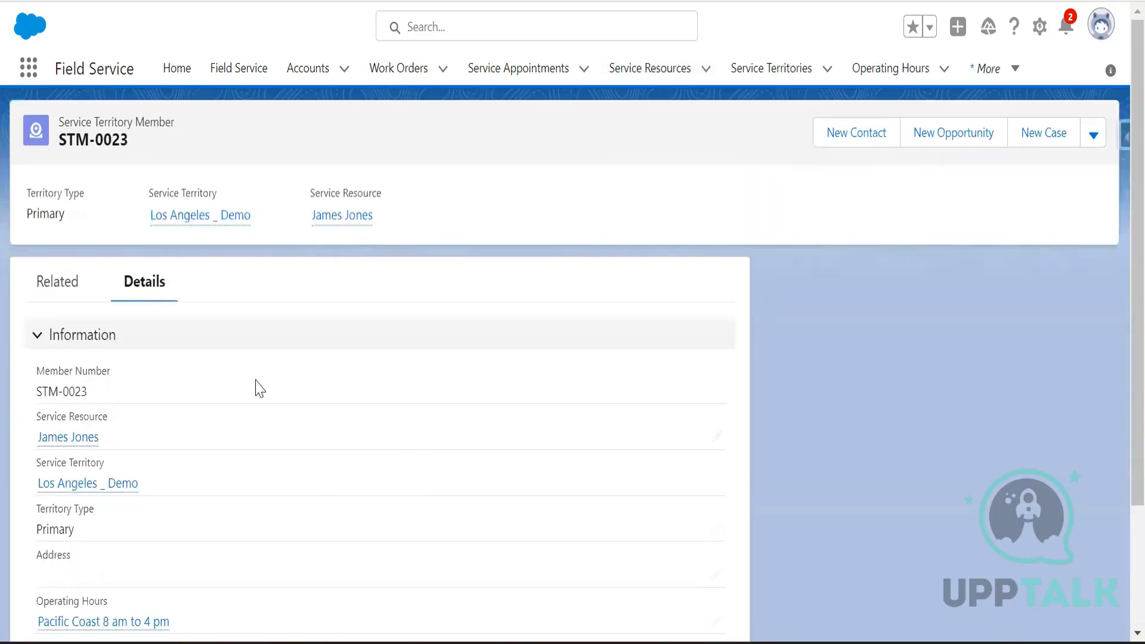
{"action": "left_click", "coordinate": [71, 294]}
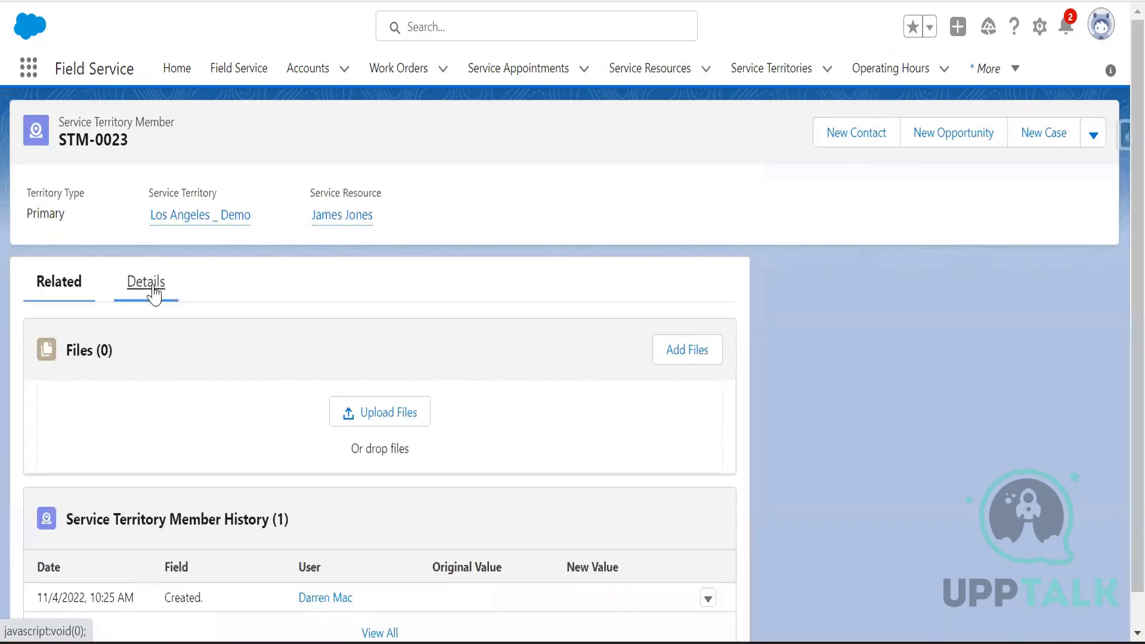
{"action": "left_click", "coordinate": [149, 289]}
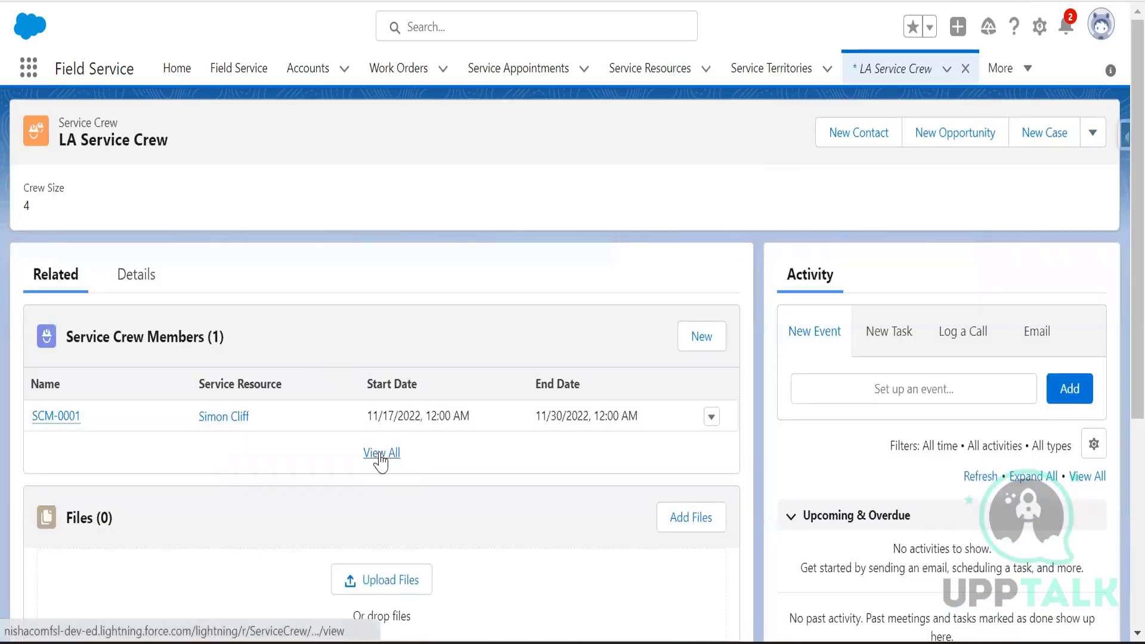
- Add the activated technician as a member of LA Service Crew, starting 11/17/2022 at 12:00 PM and ending 11/30/2022, and save
{"action": "left_click", "coordinate": [702, 337]}
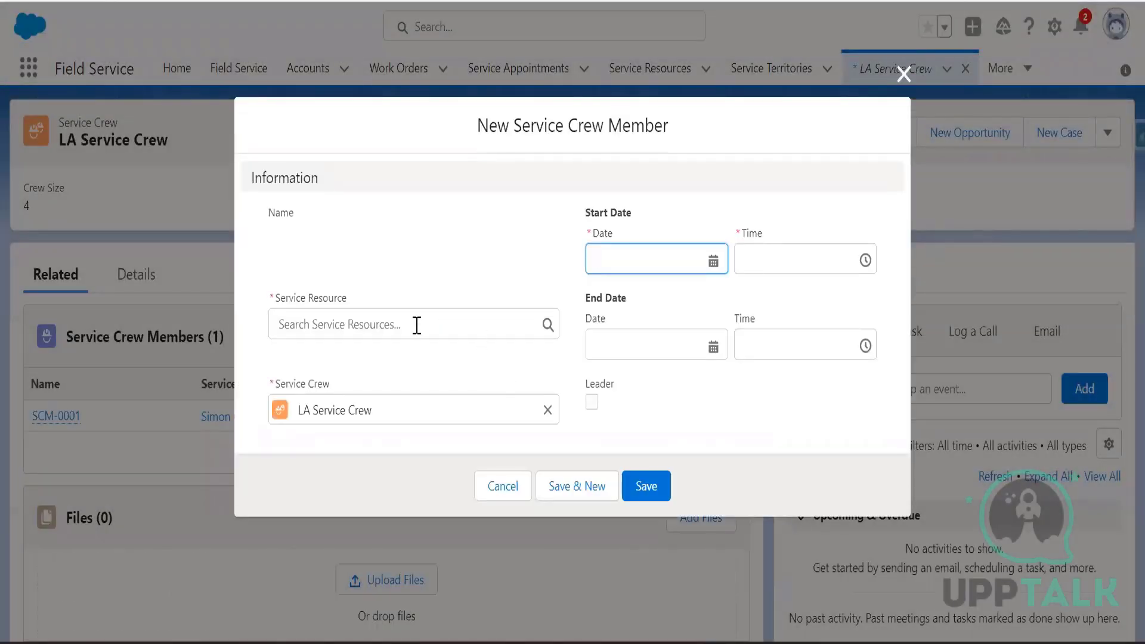
{"action": "left_click", "coordinate": [411, 330]}
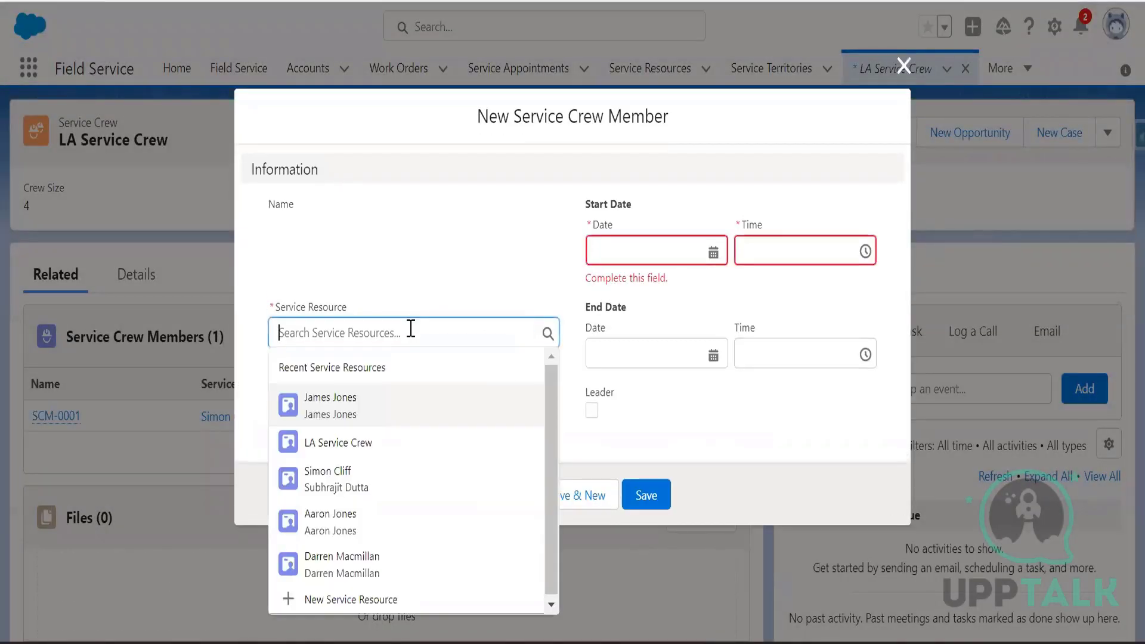
{"action": "left_click", "coordinate": [396, 404]}
{"action": "left_click", "coordinate": [711, 250]}
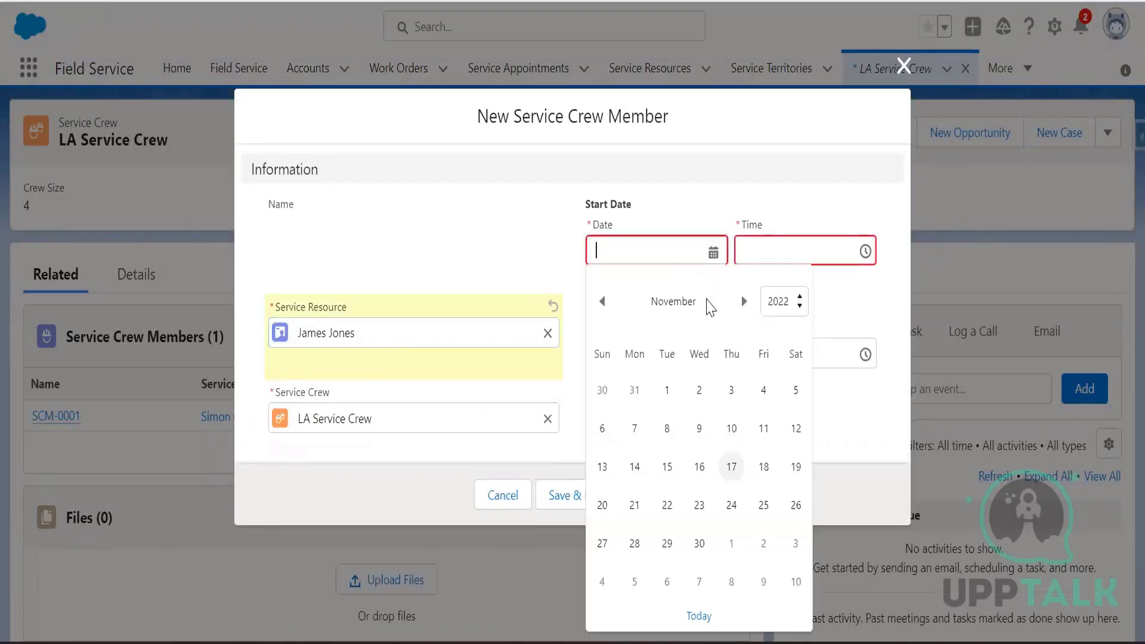
{"action": "left_click", "coordinate": [732, 468]}
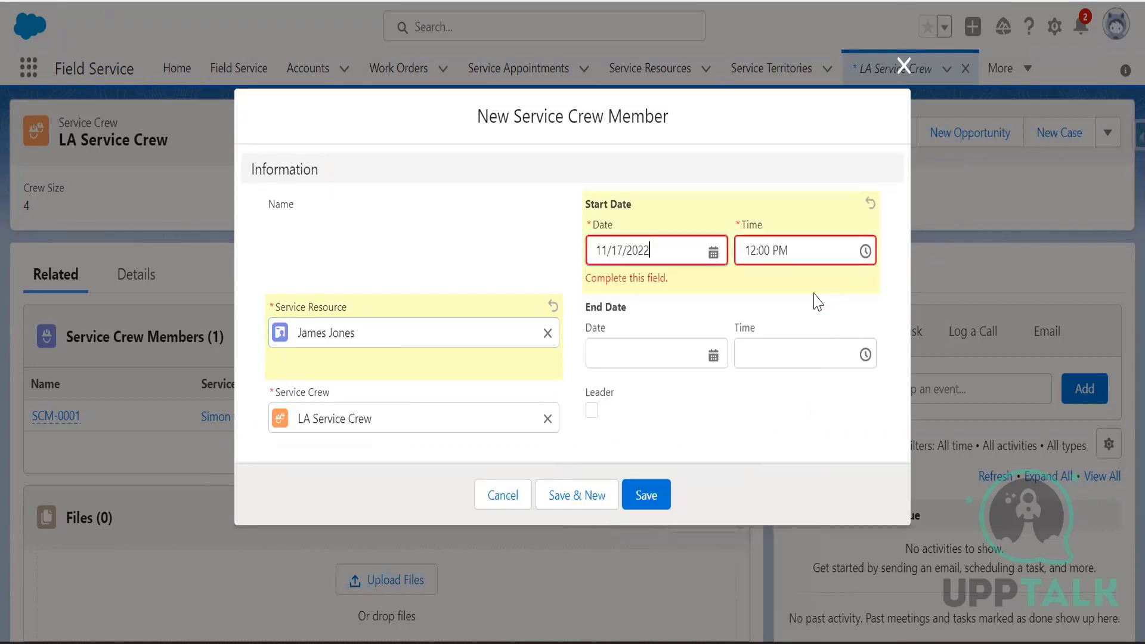
{"action": "left_click", "coordinate": [715, 353]}
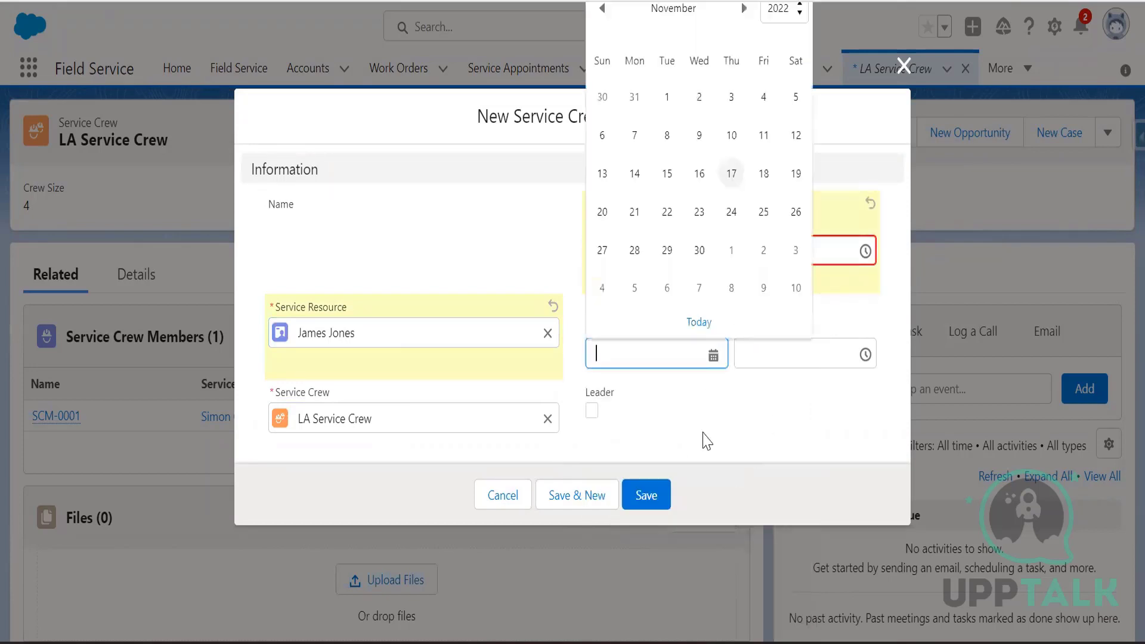
{"action": "left_click", "coordinate": [698, 251]}
{"action": "left_click", "coordinate": [646, 488]}
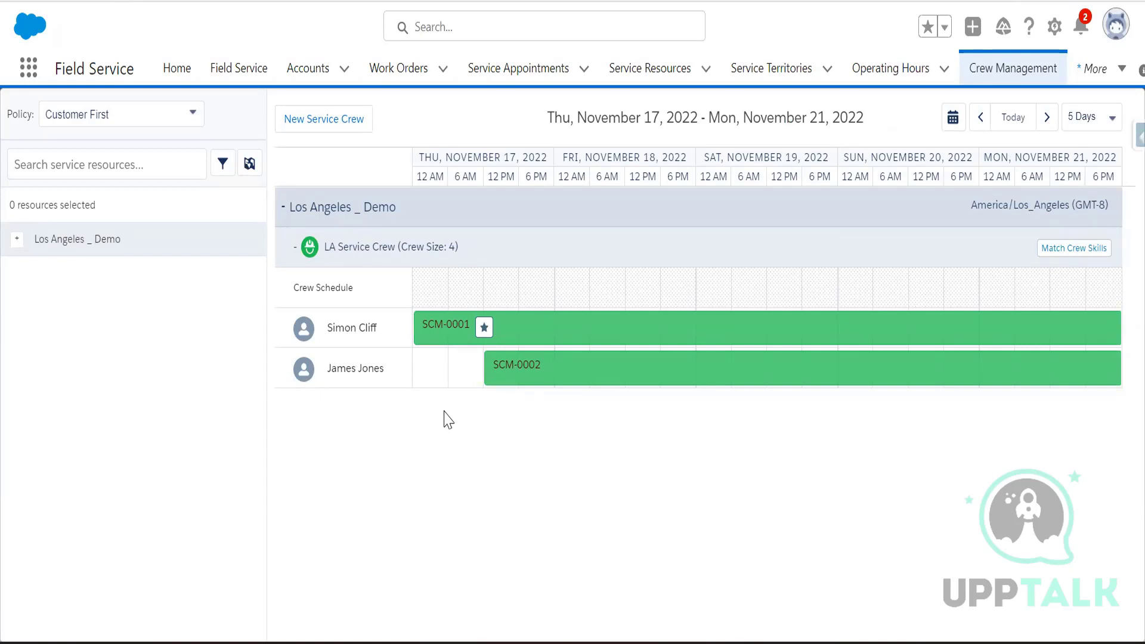
- Expand the Los Angeles _ Demo resources in Crew Management and record the questions about active resources and maximum crew members in the Notepad++ questions file
{"action": "left_click", "coordinate": [17, 239]}
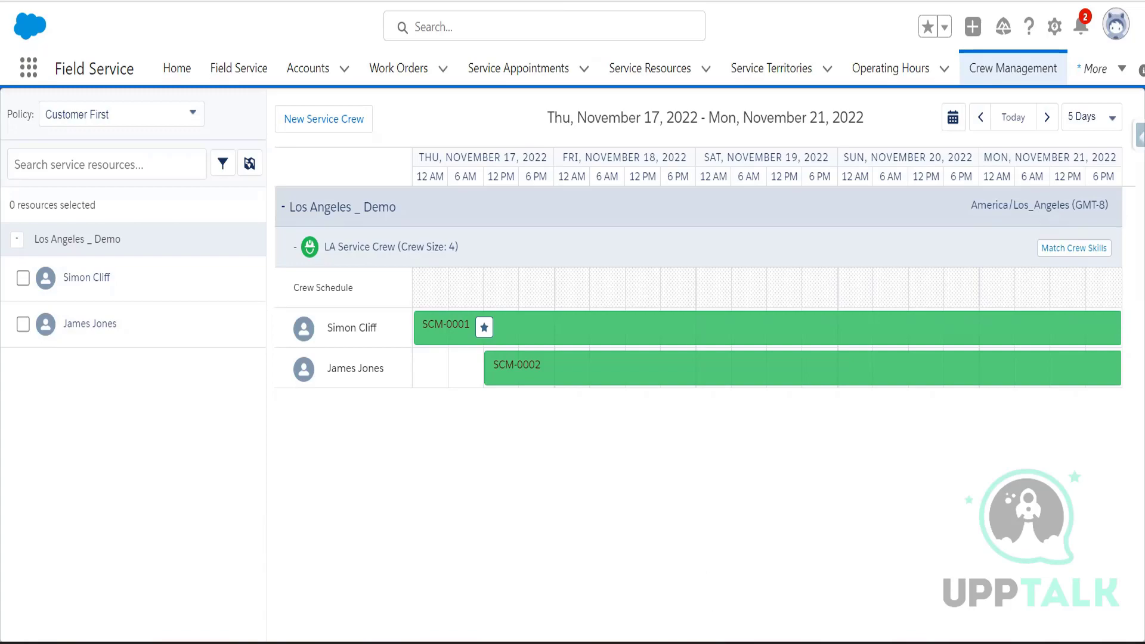
{"action": "key", "text": "alt+Tab"}
{"action": "type", "text": "I assume that is 4 active resources against a Service Crew? Also, is there a max number of members a Service Crew can have?"}
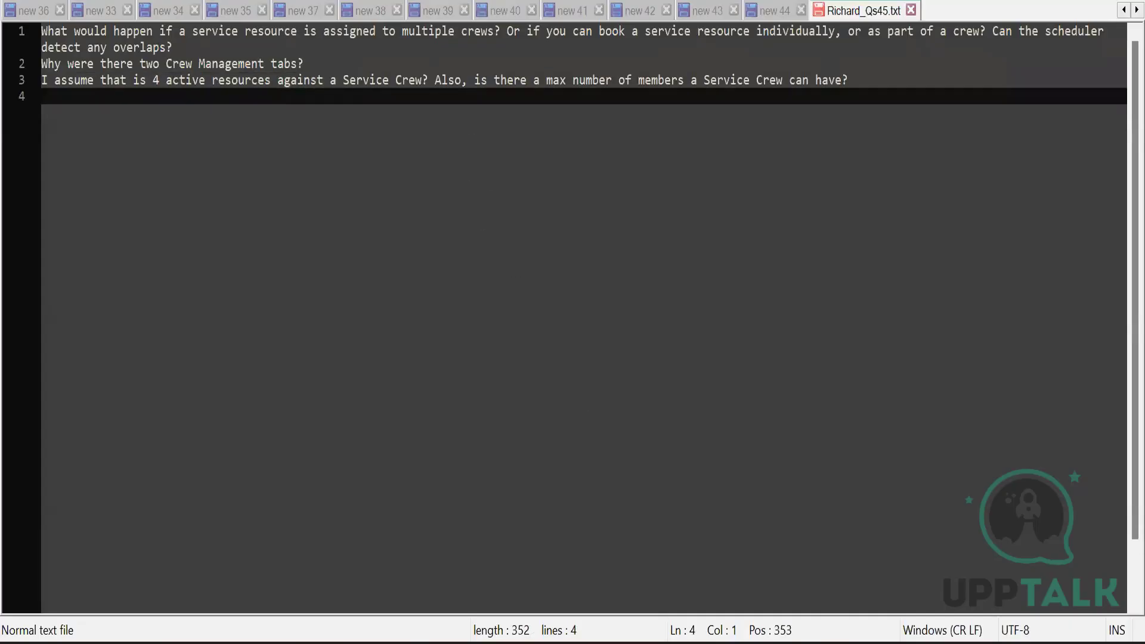
{"action": "key", "text": "alt+Tab"}
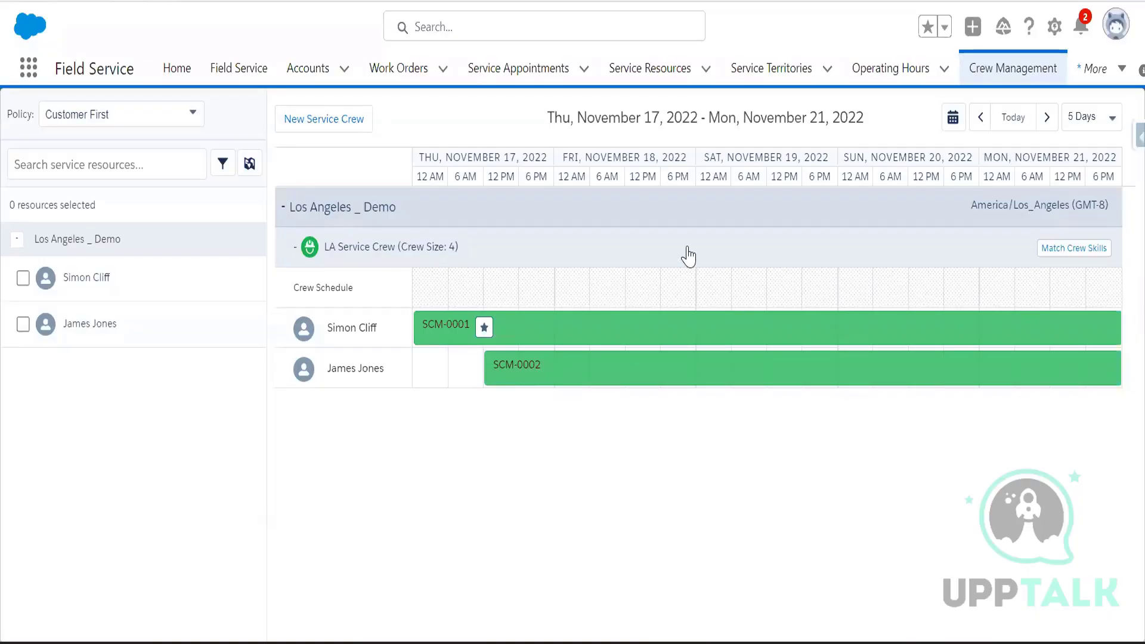